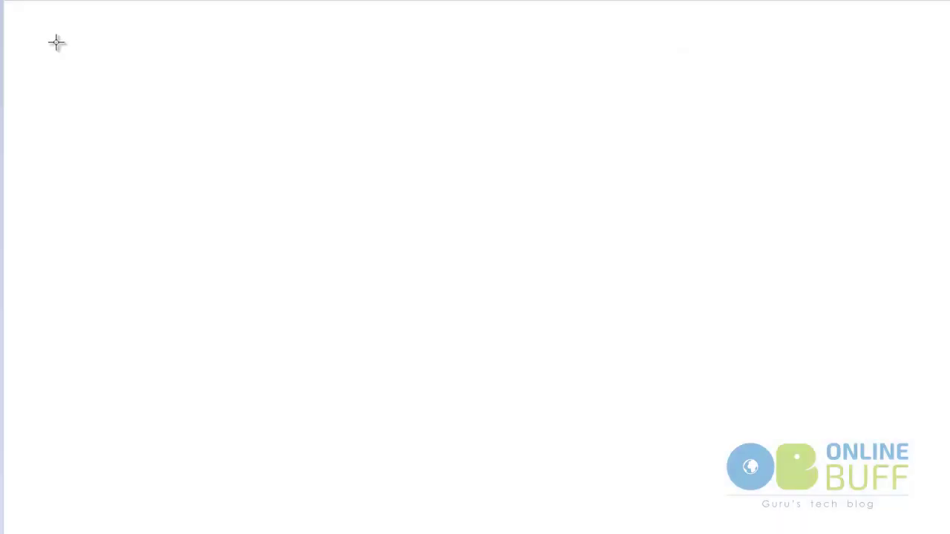
- Draw an ellipse in the upper-left area of the canvas and handwrite "DATA" inside it
{"action": "mouse_move", "coordinate": [56, 41]}
{"action": "left_mouse_down"}
{"action": "mouse_move", "coordinate": [199, 109]}
{"action": "mouse_move", "coordinate": [184, 134]}
{"action": "left_mouse_up"}
{"action": "key", "text": "Escape"}
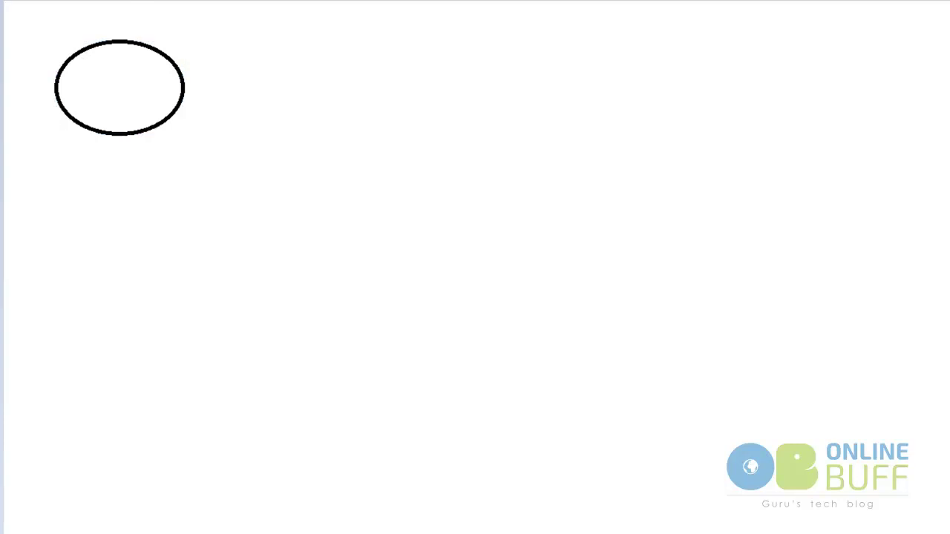
{"action": "mouse_move", "coordinate": [76, 73]}
{"action": "left_mouse_down"}
{"action": "mouse_move", "coordinate": [92, 87]}
{"action": "mouse_move", "coordinate": [118, 70]}
{"action": "mouse_move", "coordinate": [121, 55]}
{"action": "mouse_move", "coordinate": [116, 67]}
{"action": "mouse_move", "coordinate": [135, 61]}
{"action": "mouse_move", "coordinate": [137, 76]}
{"action": "mouse_move", "coordinate": [139, 60]}
{"action": "mouse_move", "coordinate": [125, 54]}
{"action": "mouse_move", "coordinate": [142, 51]}
{"action": "mouse_move", "coordinate": [153, 71]}
{"action": "left_mouse_up"}
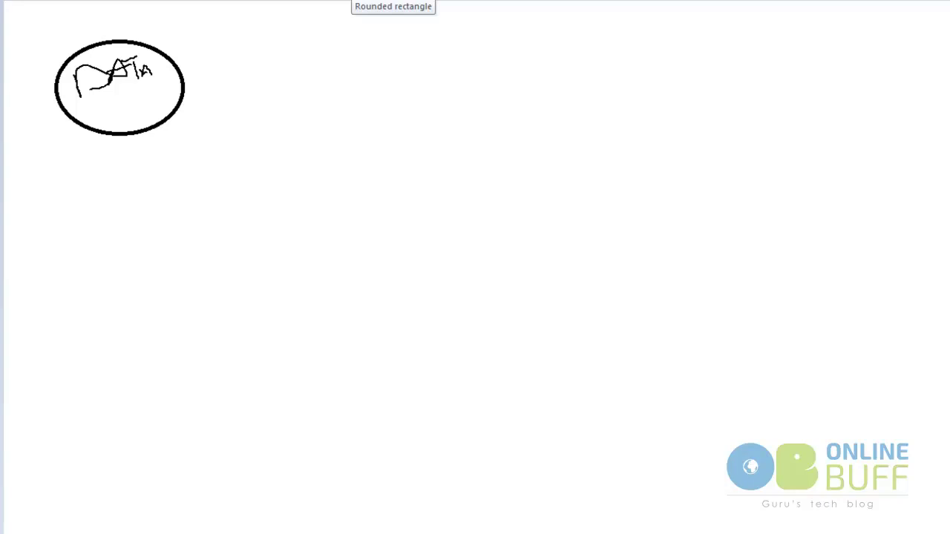
- Draw a long arrow pointing right from the DATA ellipse and handwrite "BI" above it
{"action": "mouse_move", "coordinate": [196, 85]}
{"action": "left_mouse_down"}
{"action": "mouse_move", "coordinate": [548, 81]}
{"action": "mouse_move", "coordinate": [547, 99]}
{"action": "left_mouse_up"}
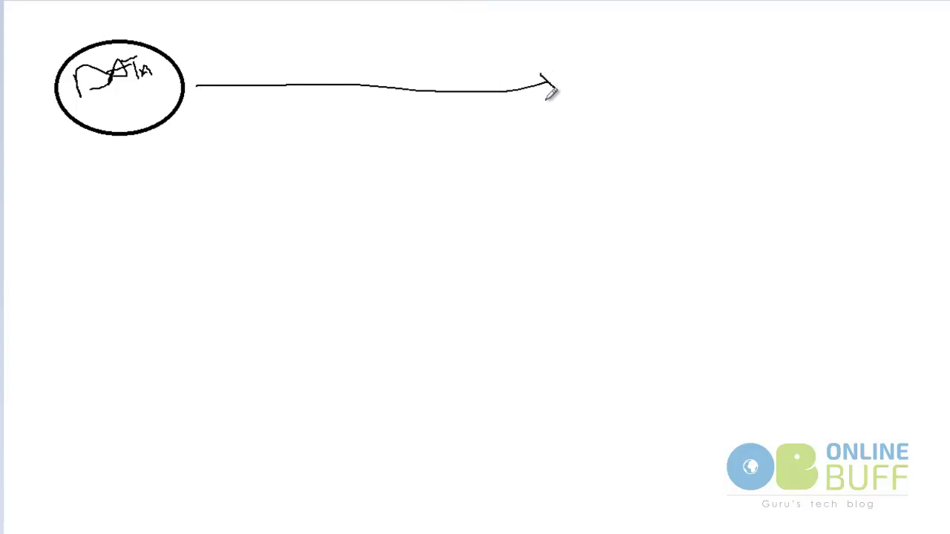
{"action": "mouse_move", "coordinate": [321, 42]}
{"action": "left_mouse_down"}
{"action": "mouse_move", "coordinate": [314, 34]}
{"action": "mouse_move", "coordinate": [331, 56]}
{"action": "mouse_move", "coordinate": [322, 73]}
{"action": "left_mouse_up"}
{"action": "left_click_drag", "start_coordinate": [351, 40], "coordinate": [356, 55]}
- Sketch a box at the arrow's tip and handwrite "Info" inside it
{"action": "left_click_drag", "start_coordinate": [570, 43], "coordinate": [783, 25]}
{"action": "mouse_move", "coordinate": [568, 46]}
{"action": "left_mouse_down"}
{"action": "mouse_move", "coordinate": [635, 109]}
{"action": "mouse_move", "coordinate": [828, 93]}
{"action": "mouse_move", "coordinate": [757, 26]}
{"action": "left_mouse_up"}
{"action": "mouse_move", "coordinate": [600, 68]}
{"action": "left_mouse_down"}
{"action": "mouse_move", "coordinate": [600, 86]}
{"action": "mouse_move", "coordinate": [609, 66]}
{"action": "mouse_move", "coordinate": [620, 66]}
{"action": "mouse_move", "coordinate": [645, 95]}
{"action": "mouse_move", "coordinate": [667, 46]}
{"action": "mouse_move", "coordinate": [658, 68]}
{"action": "mouse_move", "coordinate": [677, 59]}
{"action": "mouse_move", "coordinate": [662, 67]}
{"action": "left_mouse_up"}
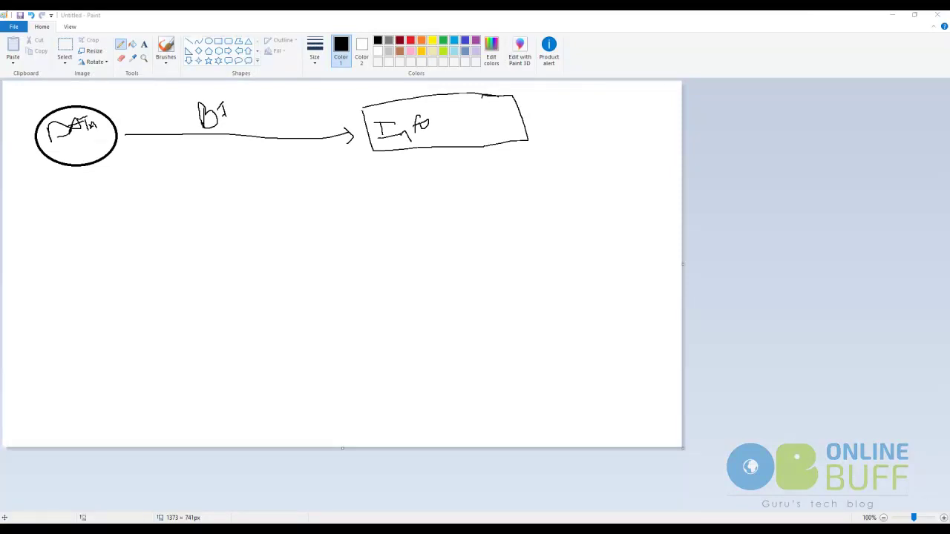
- Open Notepad and leave two blank lines at the start of the new document
{"action": "key", "text": "super"}
{"action": "type", "text": "notepad"}
{"action": "key", "text": "Return"}
{"action": "key", "text": "Return"}
{"action": "key", "text": "Return"}
- Enter a list of three people's first names numbered 1 to 3, with evenly spaced colons after the numbers
{"action": "type", "text": "1 "}
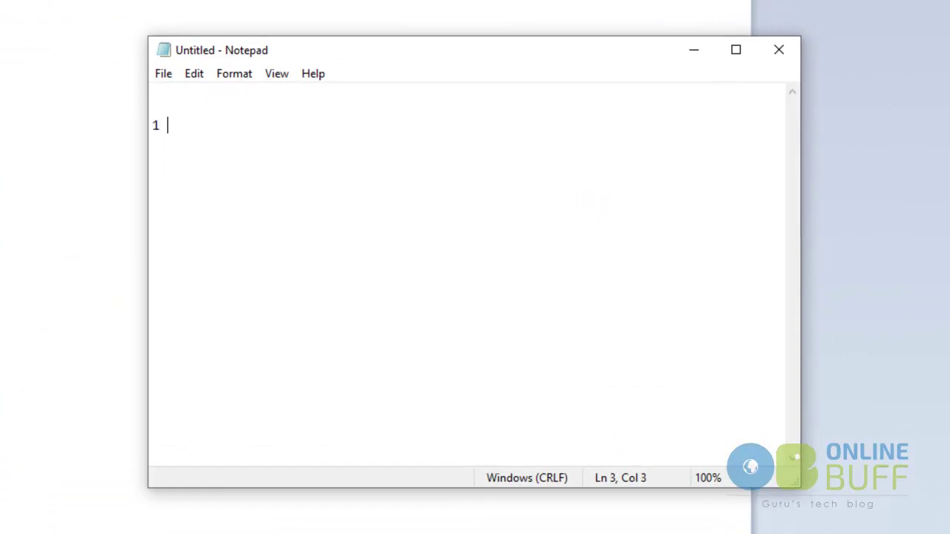
{"action": "type", "text": " : Khadak"}
{"action": "key", "text": "Return"}
{"action": "type", "text": "2 : Shaam"}
{"action": "key", "text": "Return"}
{"action": "type", "text": "3 : Bhavik"}
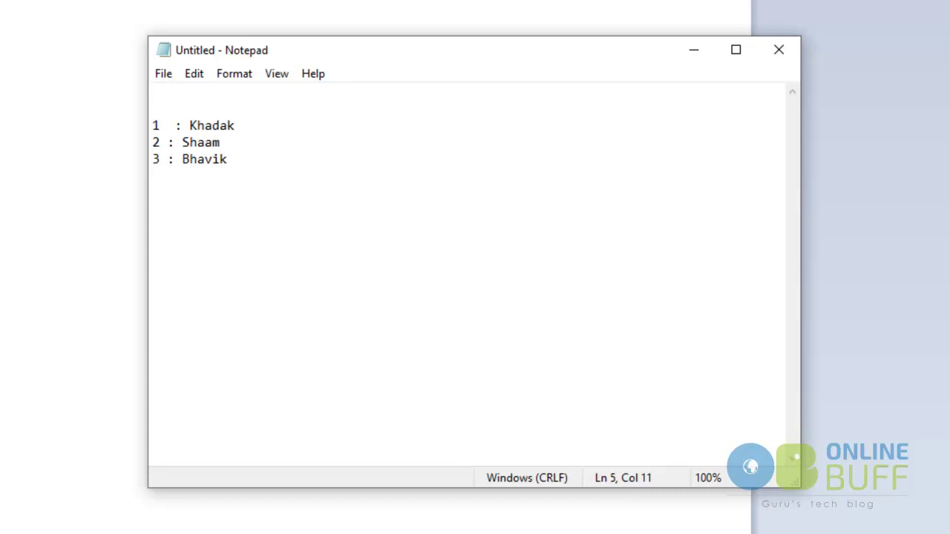
{"action": "left_click", "coordinate": [179, 126]}
{"action": "key", "text": "BackSpace"}
{"action": "left_click_drag", "start_coordinate": [250, 167], "coordinate": [151, 127]}
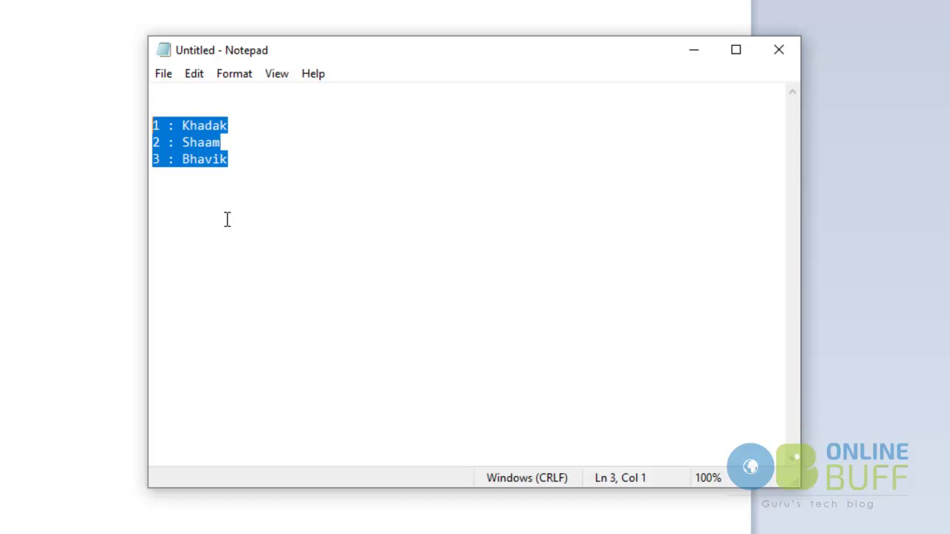
{"action": "left_click", "coordinate": [257, 106]}
{"action": "left_click", "coordinate": [259, 94]}
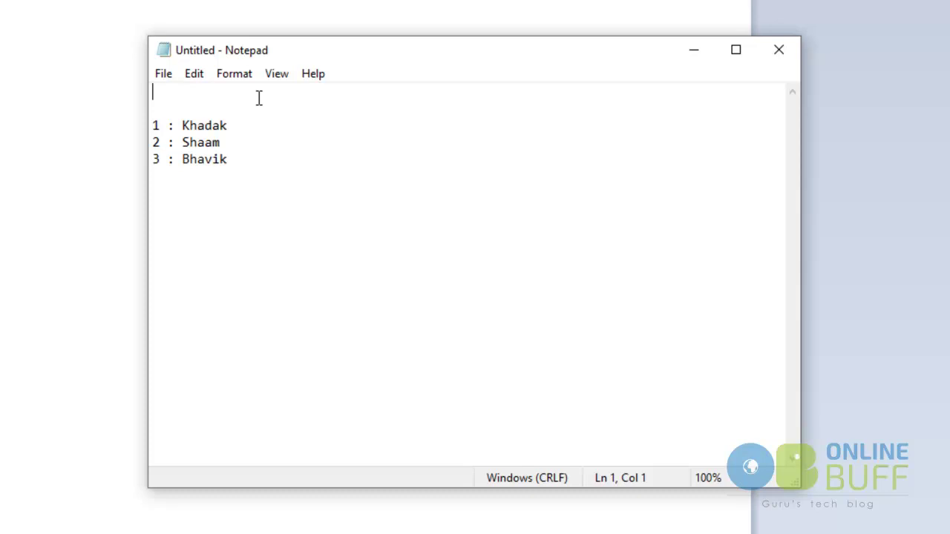
{"action": "left_click_drag", "start_coordinate": [230, 159], "coordinate": [146, 124]}
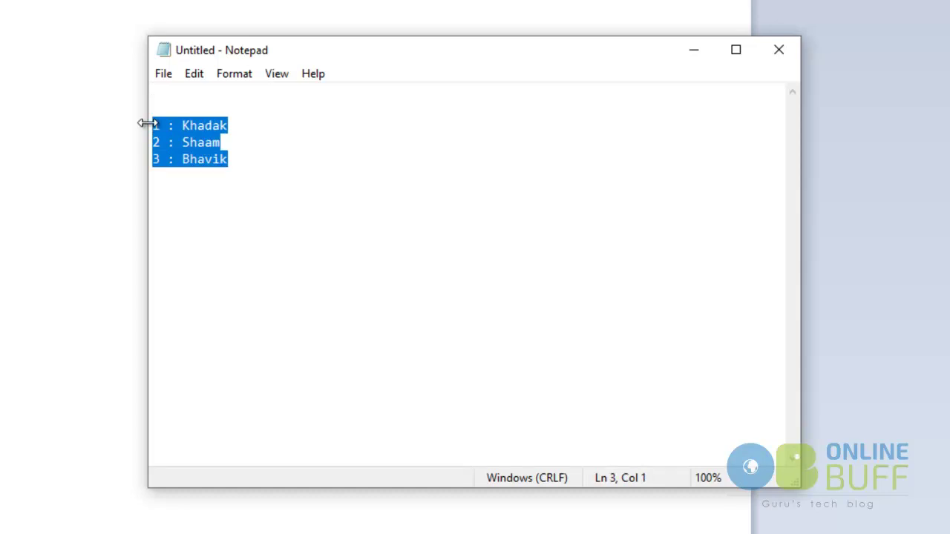
- Add the lines "Customer Names", "Account Names" and "Office Staff" above the numbered list
{"action": "left_click", "coordinate": [226, 90]}
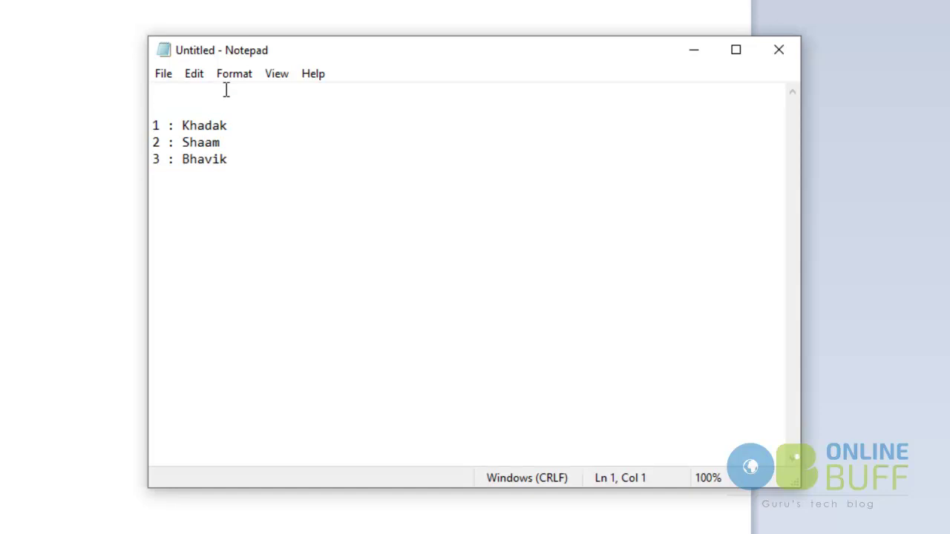
{"action": "type", "text": "Customer Names"}
{"action": "key", "text": "Return"}
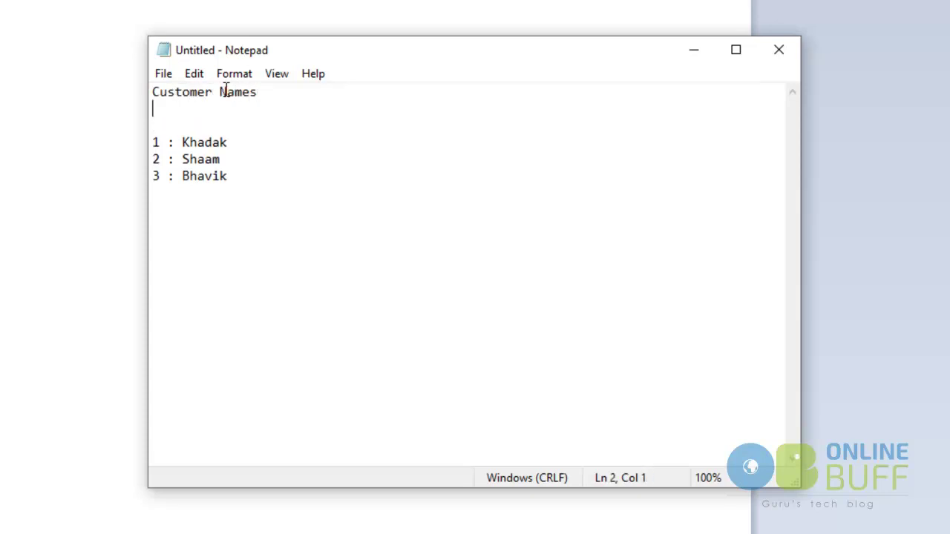
{"action": "type", "text": "Account "}
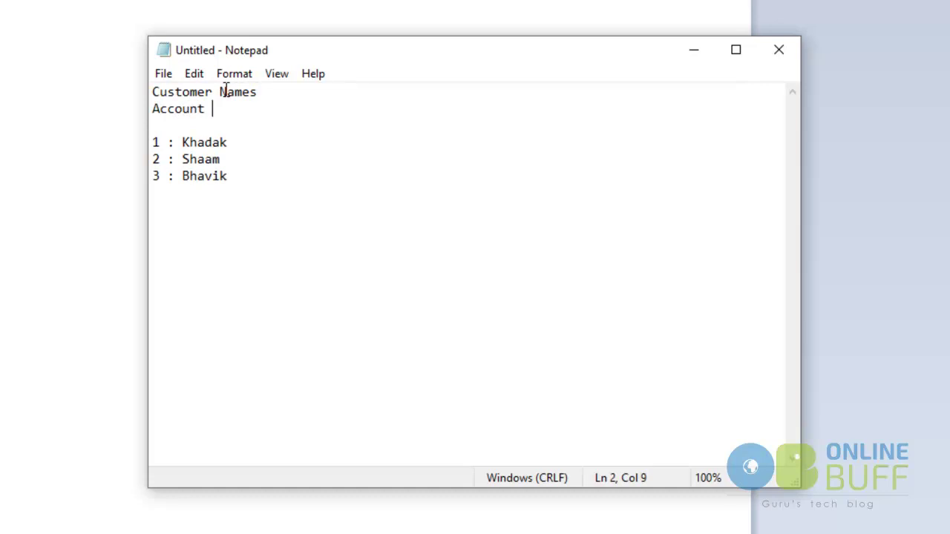
{"action": "type", "text": "Names"}
{"action": "key", "text": "Return"}
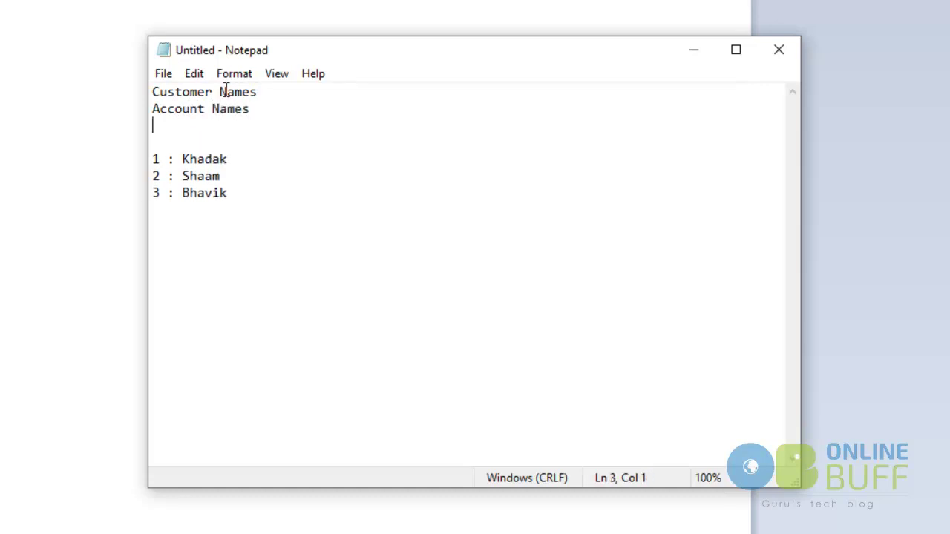
{"action": "type", "text": "Office Staff"}
{"action": "key", "text": "Return"}
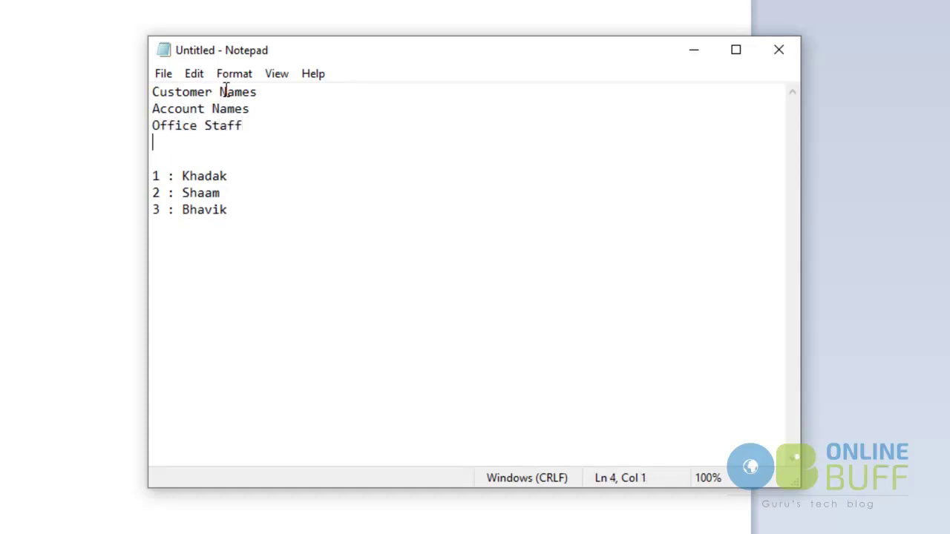
- Add the line "Outlet members" below "Office Staff"
{"action": "type", "text": "Outlet e"}
{"action": "type", "text": "mbers"}
{"action": "key", "text": "Left"}
{"action": "key", "text": "Left"}
{"action": "key", "text": "Left"}
{"action": "key", "text": "Left"}
{"action": "key", "text": "Left"}
{"action": "key", "text": "Left"}
{"action": "type", "text": ","}
{"action": "key", "text": "BackSpace"}
{"action": "type", "text": "m"}
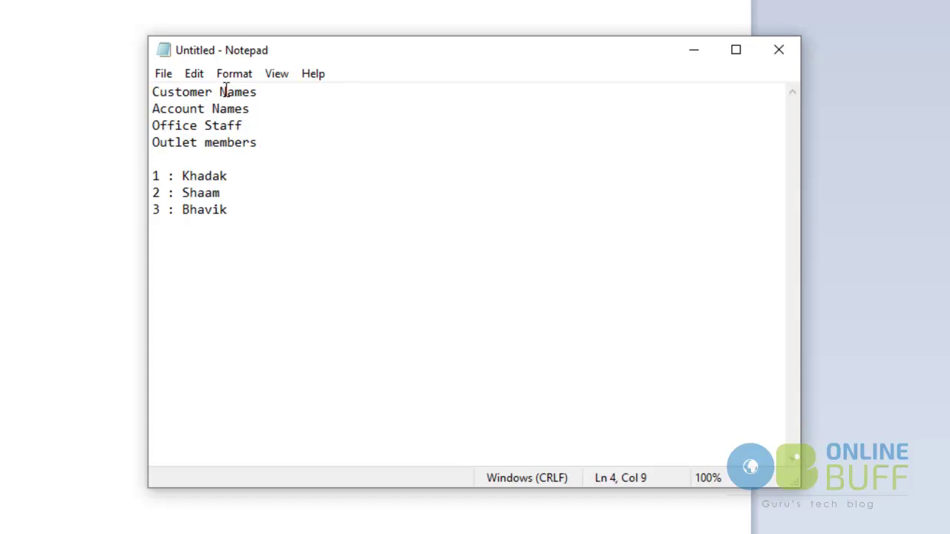
{"action": "left_click_drag", "start_coordinate": [294, 209], "coordinate": [153, 172]}
{"action": "left_click_drag", "start_coordinate": [292, 144], "coordinate": [229, 128]}
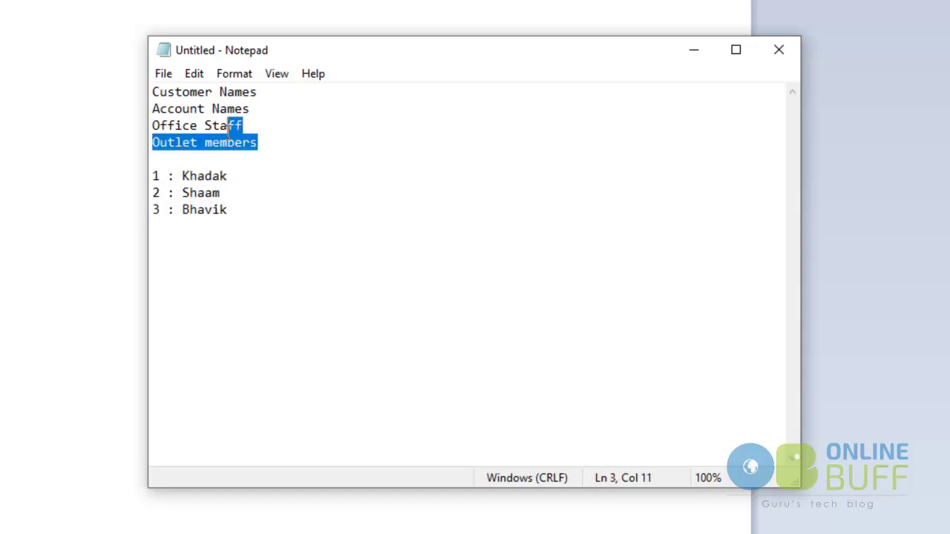
{"action": "left_click", "coordinate": [270, 128]}
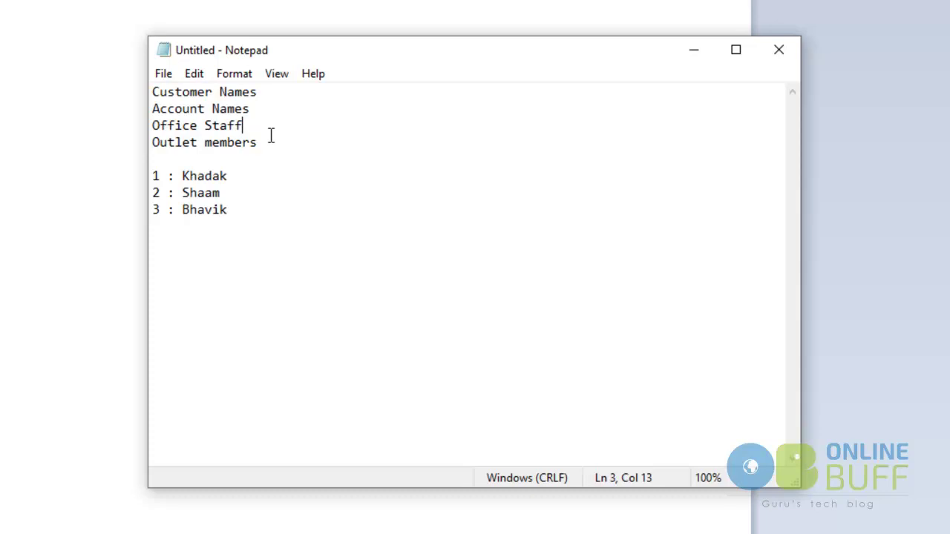
{"action": "left_click_drag", "start_coordinate": [265, 204], "coordinate": [150, 180]}
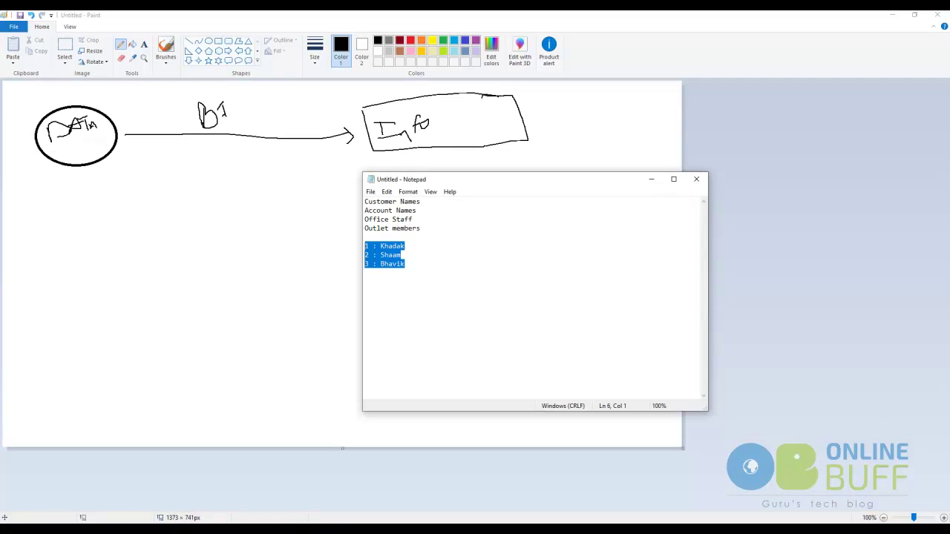
- Switch back to Paint, handwrite "Analysis" below the arrow and erase the "BI" label above it
{"action": "left_click", "coordinate": [339, 248]}
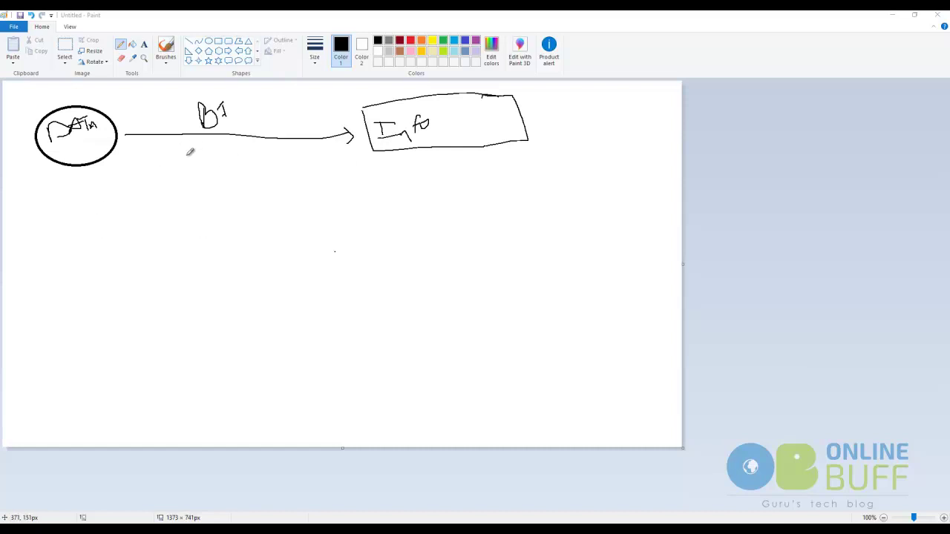
{"action": "mouse_move", "coordinate": [183, 163]}
{"action": "left_mouse_down"}
{"action": "mouse_move", "coordinate": [208, 149]}
{"action": "mouse_move", "coordinate": [248, 159]}
{"action": "mouse_move", "coordinate": [254, 186]}
{"action": "left_mouse_up"}
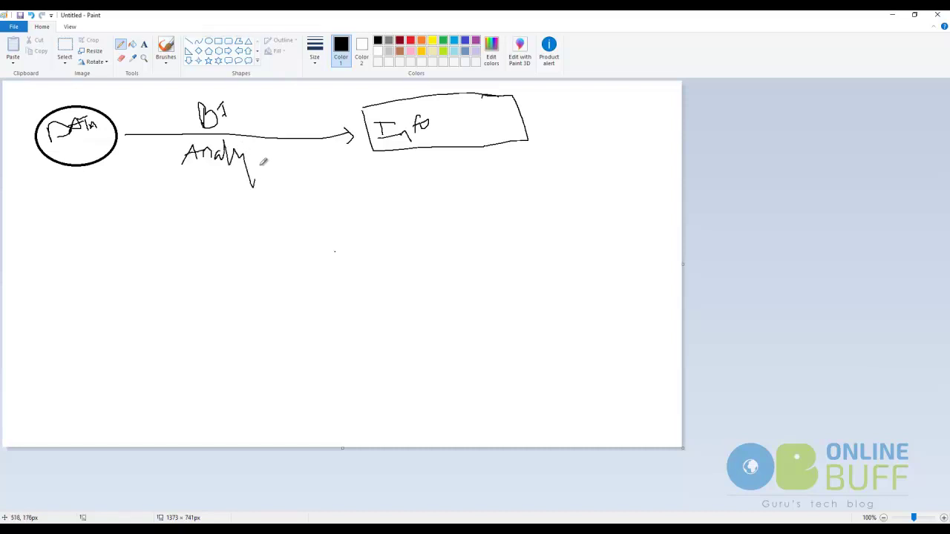
{"action": "mouse_move", "coordinate": [266, 150]}
{"action": "left_mouse_down"}
{"action": "mouse_move", "coordinate": [252, 165]}
{"action": "mouse_move", "coordinate": [276, 160]}
{"action": "left_mouse_up"}
{"action": "left_click", "coordinate": [272, 143]}
{"action": "left_click", "coordinate": [121, 58]}
{"action": "left_click_drag", "start_coordinate": [221, 126], "coordinate": [201, 106]}
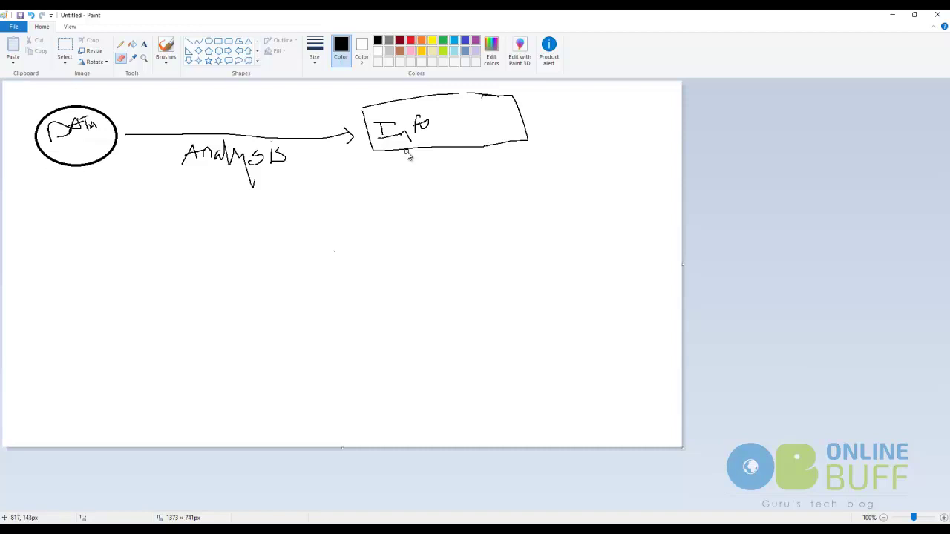
- Draw three circles rising diagonally from the lower-left corner of the canvas, numbered 1, 2 and 3, with the Pencil
{"action": "left_click", "coordinate": [120, 46]}
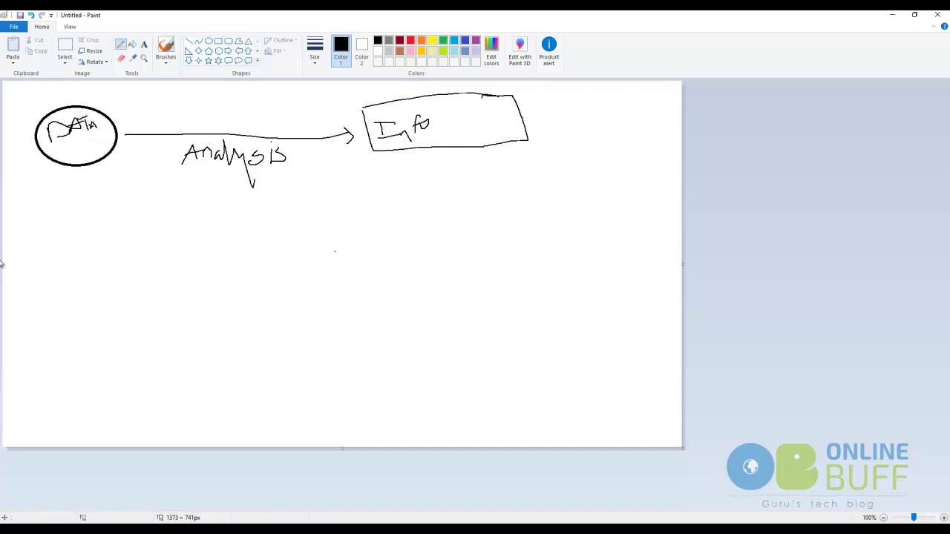
{"action": "mouse_move", "coordinate": [19, 356]}
{"action": "left_mouse_down"}
{"action": "mouse_move", "coordinate": [55, 358]}
{"action": "mouse_move", "coordinate": [23, 352]}
{"action": "mouse_move", "coordinate": [29, 375]}
{"action": "left_mouse_up"}
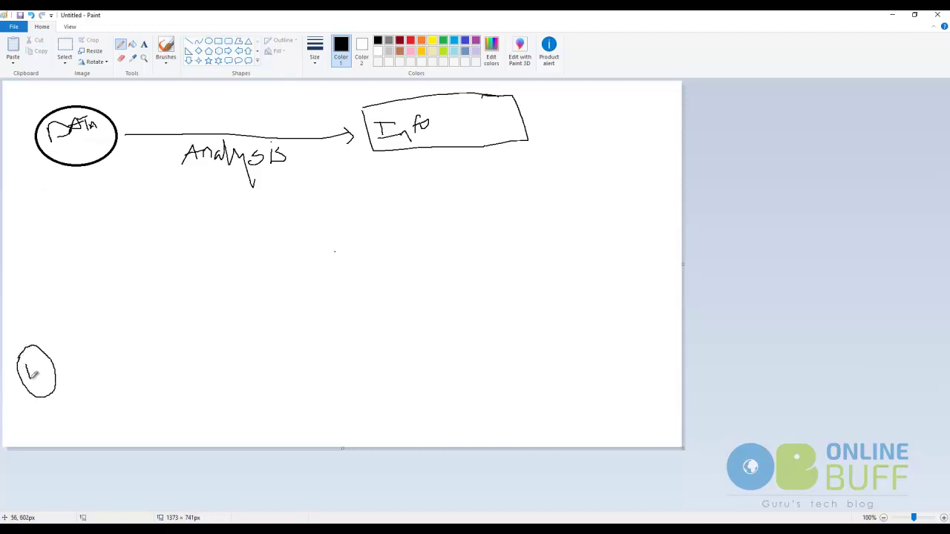
{"action": "mouse_move", "coordinate": [58, 285]}
{"action": "left_mouse_down"}
{"action": "mouse_move", "coordinate": [47, 308]}
{"action": "mouse_move", "coordinate": [86, 278]}
{"action": "mouse_move", "coordinate": [58, 285]}
{"action": "left_mouse_up"}
{"action": "mouse_move", "coordinate": [64, 296]}
{"action": "left_mouse_down"}
{"action": "mouse_move", "coordinate": [66, 309]}
{"action": "mouse_move", "coordinate": [78, 308]}
{"action": "left_mouse_up"}
{"action": "mouse_move", "coordinate": [89, 225]}
{"action": "left_mouse_down"}
{"action": "mouse_move", "coordinate": [84, 256]}
{"action": "mouse_move", "coordinate": [86, 216]}
{"action": "mouse_move", "coordinate": [89, 224]}
{"action": "left_mouse_up"}
{"action": "left_click_drag", "start_coordinate": [93, 242], "coordinate": [101, 257]}
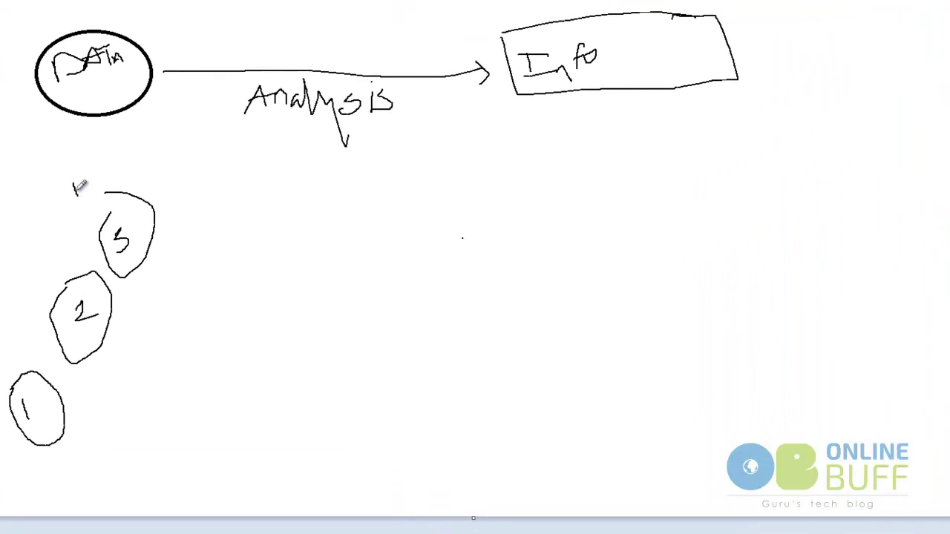
- Handwrite "IND" above circle 3, "UK" above circle 2 and "AUS" above circle 1
{"action": "mouse_move", "coordinate": [70, 195]}
{"action": "left_mouse_down"}
{"action": "mouse_move", "coordinate": [95, 189]}
{"action": "mouse_move", "coordinate": [115, 168]}
{"action": "mouse_move", "coordinate": [111, 191]}
{"action": "left_mouse_up"}
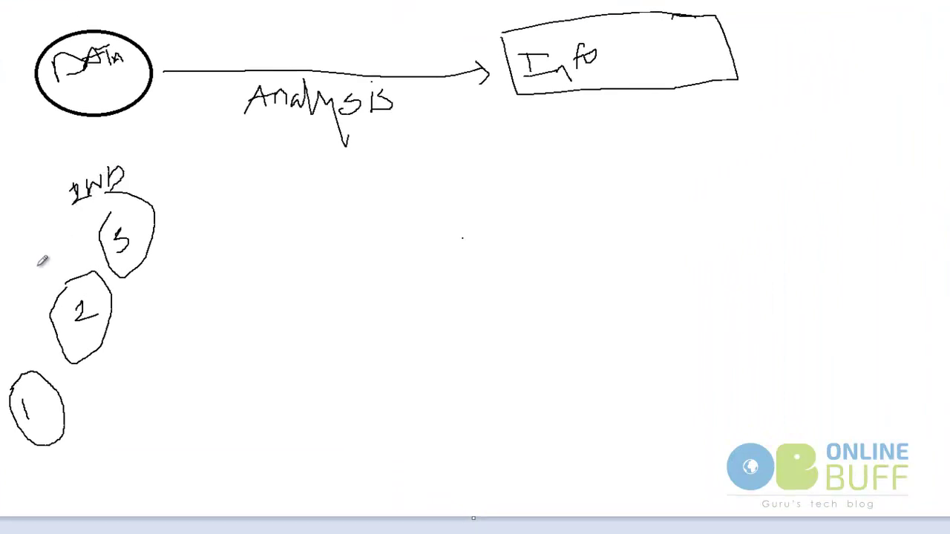
{"action": "mouse_move", "coordinate": [38, 258]}
{"action": "left_mouse_down"}
{"action": "mouse_move", "coordinate": [65, 254]}
{"action": "mouse_move", "coordinate": [69, 280]}
{"action": "mouse_move", "coordinate": [76, 271]}
{"action": "left_mouse_up"}
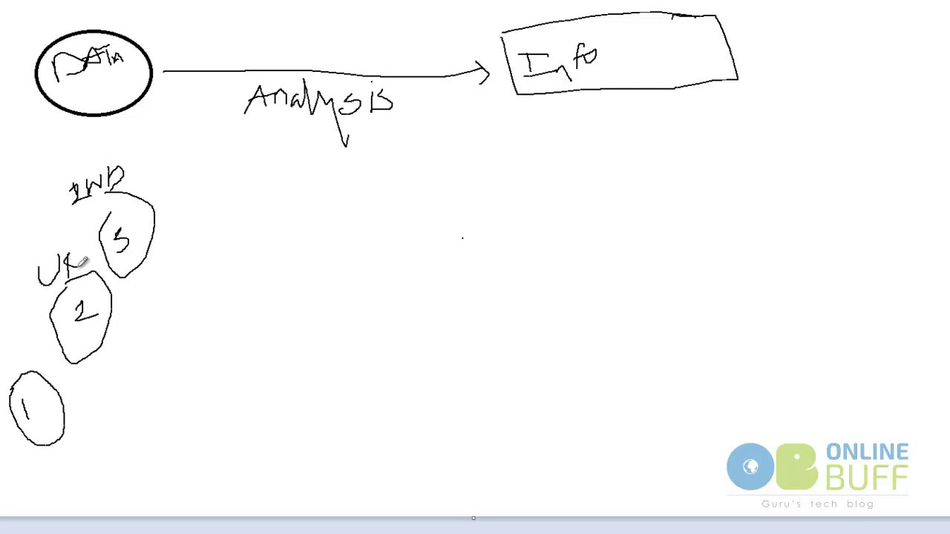
{"action": "mouse_move", "coordinate": [2, 355]}
{"action": "left_mouse_down"}
{"action": "mouse_move", "coordinate": [35, 325]}
{"action": "mouse_move", "coordinate": [40, 348]}
{"action": "left_mouse_up"}
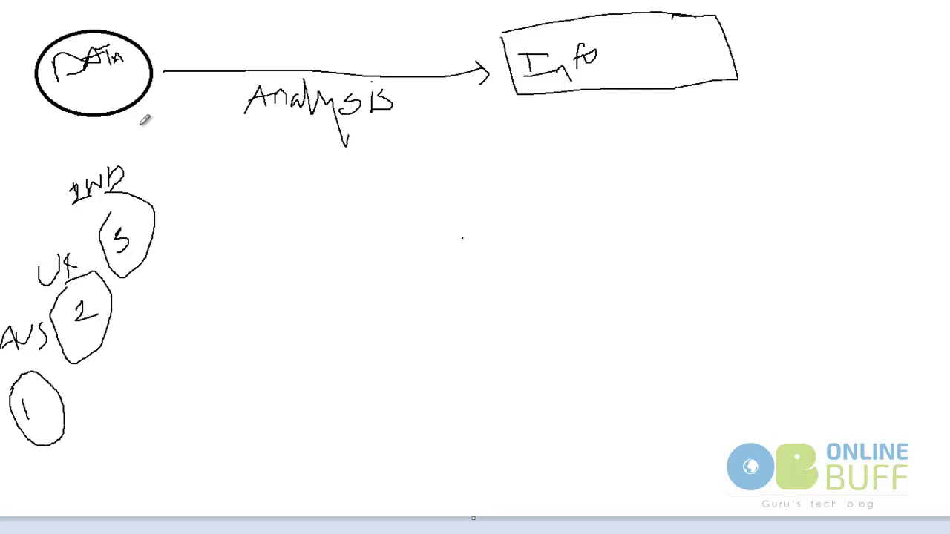
- Draw a short arrow from each numbered circle to a new circle containing the letter "A"
{"action": "mouse_move", "coordinate": [153, 181]}
{"action": "left_mouse_down"}
{"action": "mouse_move", "coordinate": [147, 192]}
{"action": "mouse_move", "coordinate": [173, 157]}
{"action": "mouse_move", "coordinate": [208, 144]}
{"action": "mouse_move", "coordinate": [168, 126]}
{"action": "left_mouse_up"}
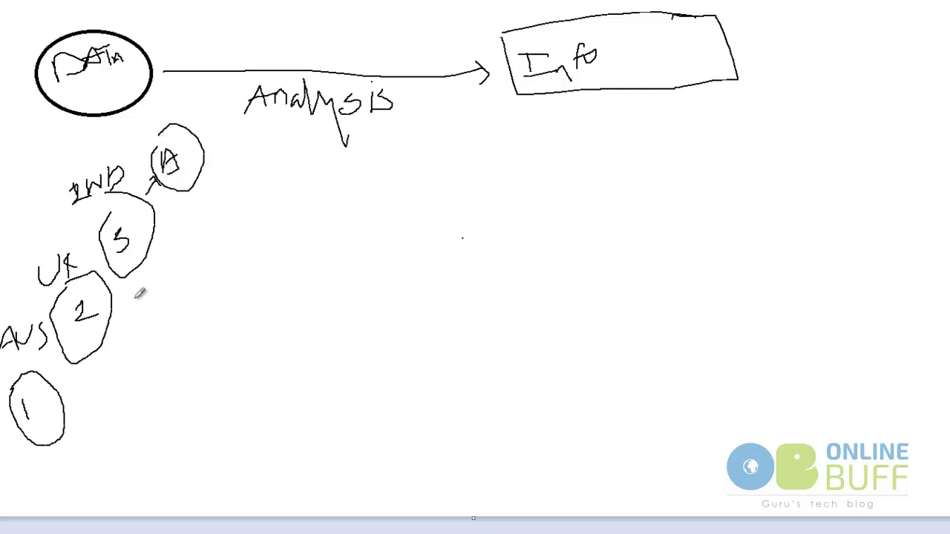
{"action": "mouse_move", "coordinate": [110, 334]}
{"action": "left_mouse_down"}
{"action": "mouse_move", "coordinate": [137, 333]}
{"action": "mouse_move", "coordinate": [127, 343]}
{"action": "mouse_move", "coordinate": [167, 306]}
{"action": "mouse_move", "coordinate": [174, 338]}
{"action": "mouse_move", "coordinate": [186, 312]}
{"action": "mouse_move", "coordinate": [164, 299]}
{"action": "left_mouse_up"}
{"action": "left_click_drag", "start_coordinate": [75, 413], "coordinate": [110, 404]}
{"action": "mouse_move", "coordinate": [124, 396]}
{"action": "left_mouse_down"}
{"action": "mouse_move", "coordinate": [117, 438]}
{"action": "mouse_move", "coordinate": [133, 415]}
{"action": "mouse_move", "coordinate": [166, 438]}
{"action": "mouse_move", "coordinate": [123, 389]}
{"action": "left_mouse_up"}
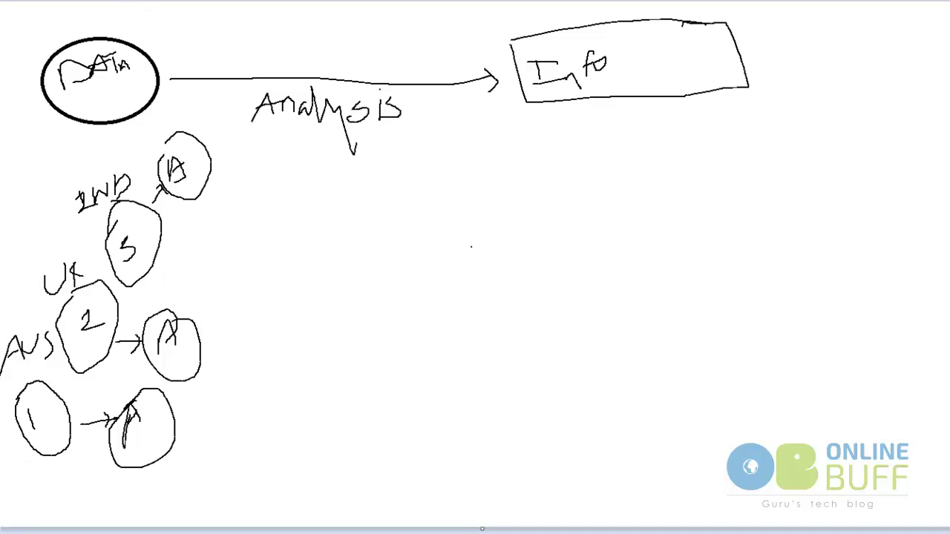
- Handwrite the data formats by the circles: "XML" for 1, "CSV" for 2, and "XSL" with an arrow for 3
{"action": "mouse_move", "coordinate": [22, 459]}
{"action": "left_mouse_down"}
{"action": "mouse_move", "coordinate": [11, 492]}
{"action": "mouse_move", "coordinate": [43, 475]}
{"action": "mouse_move", "coordinate": [64, 490]}
{"action": "left_mouse_up"}
{"action": "mouse_move", "coordinate": [71, 458]}
{"action": "left_mouse_down"}
{"action": "mouse_move", "coordinate": [72, 490]}
{"action": "mouse_move", "coordinate": [87, 489]}
{"action": "left_mouse_up"}
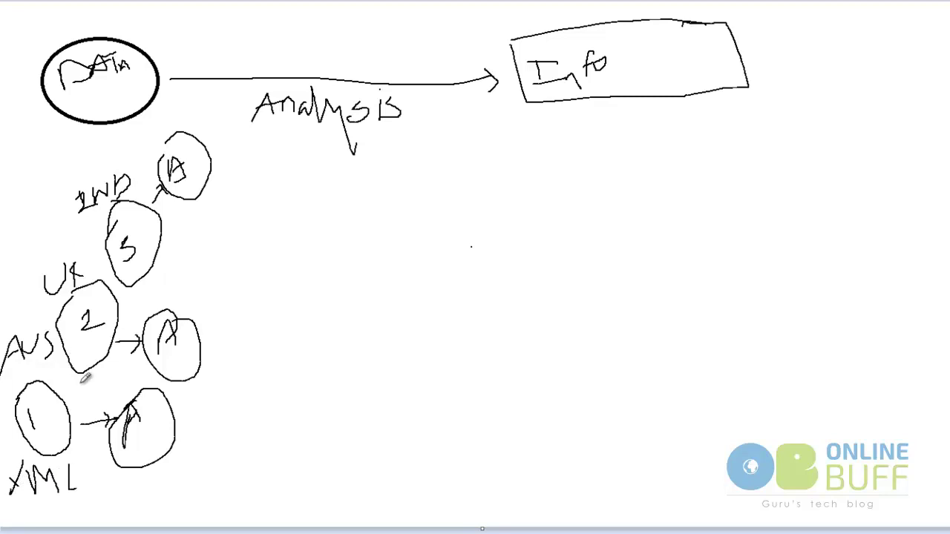
{"action": "mouse_move", "coordinate": [87, 383]}
{"action": "left_mouse_down"}
{"action": "mouse_move", "coordinate": [77, 399]}
{"action": "mouse_move", "coordinate": [112, 368]}
{"action": "left_mouse_up"}
{"action": "mouse_move", "coordinate": [165, 239]}
{"action": "left_mouse_down"}
{"action": "mouse_move", "coordinate": [186, 240]}
{"action": "mouse_move", "coordinate": [205, 272]}
{"action": "mouse_move", "coordinate": [192, 273]}
{"action": "mouse_move", "coordinate": [211, 273]}
{"action": "left_mouse_up"}
{"action": "mouse_move", "coordinate": [231, 241]}
{"action": "left_mouse_down"}
{"action": "mouse_move", "coordinate": [236, 269]}
{"action": "mouse_move", "coordinate": [269, 261]}
{"action": "left_mouse_up"}
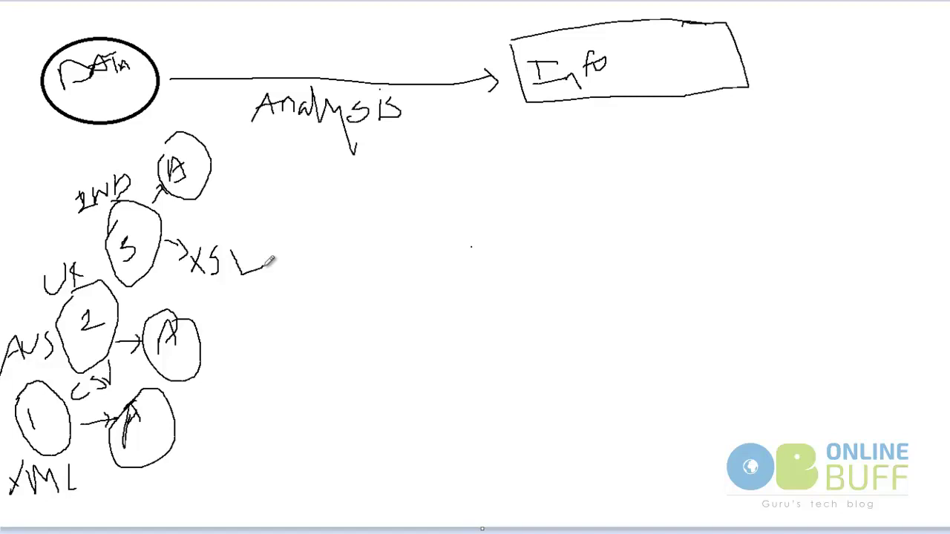
- Roughly erase the three "A" circles beside the numbered circles
{"action": "mouse_move", "coordinate": [161, 155]}
{"action": "left_mouse_down"}
{"action": "mouse_move", "coordinate": [168, 187]}
{"action": "mouse_move", "coordinate": [190, 182]}
{"action": "left_mouse_up"}
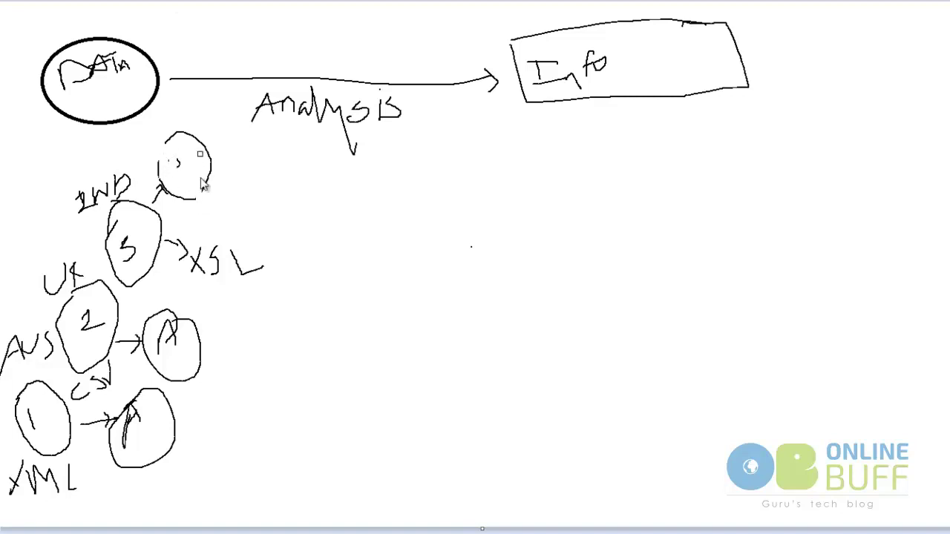
{"action": "mouse_move", "coordinate": [159, 343]}
{"action": "left_mouse_down"}
{"action": "mouse_move", "coordinate": [167, 336]}
{"action": "mouse_move", "coordinate": [192, 380]}
{"action": "mouse_move", "coordinate": [143, 476]}
{"action": "mouse_move", "coordinate": [124, 465]}
{"action": "mouse_move", "coordinate": [128, 406]}
{"action": "mouse_move", "coordinate": [158, 432]}
{"action": "mouse_move", "coordinate": [216, 293]}
{"action": "mouse_move", "coordinate": [180, 334]}
{"action": "mouse_move", "coordinate": [156, 324]}
{"action": "mouse_move", "coordinate": [153, 375]}
{"action": "left_mouse_up"}
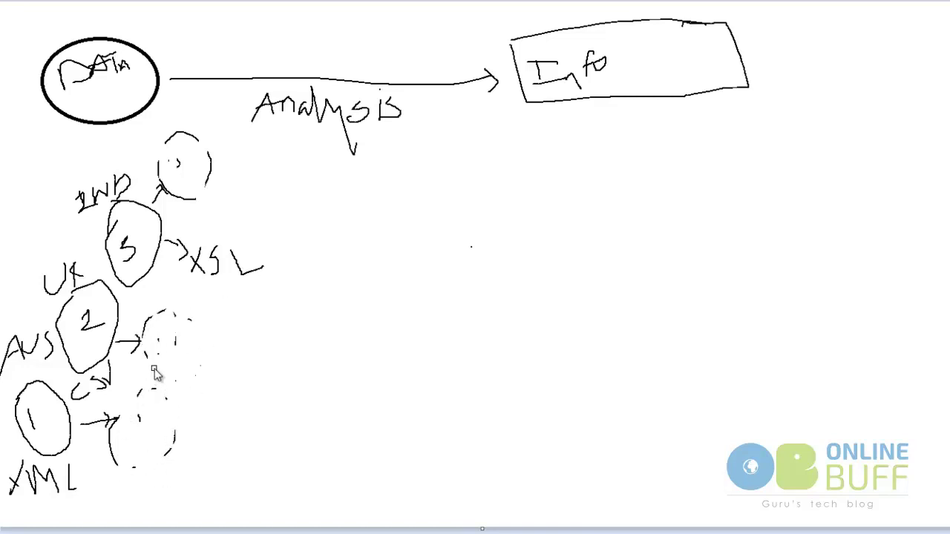
{"action": "mouse_move", "coordinate": [153, 336]}
{"action": "left_mouse_down"}
{"action": "mouse_move", "coordinate": [147, 327]}
{"action": "mouse_move", "coordinate": [159, 318]}
{"action": "left_mouse_up"}
{"action": "mouse_move", "coordinate": [197, 212]}
{"action": "left_mouse_down"}
{"action": "mouse_move", "coordinate": [166, 177]}
{"action": "mouse_move", "coordinate": [205, 156]}
{"action": "mouse_move", "coordinate": [208, 178]}
{"action": "left_mouse_up"}
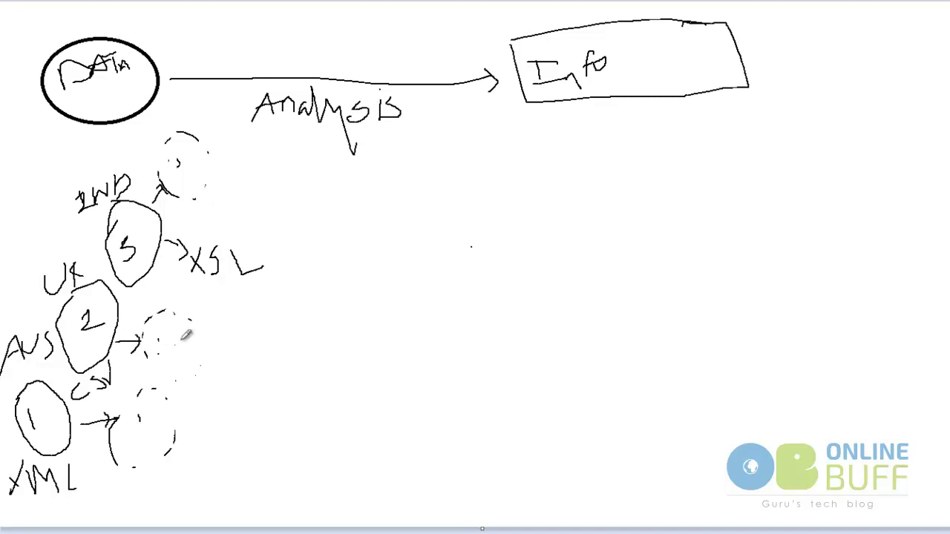
- Draw a large circle in the lower middle of the canvas and handwrite "DW" inside it
{"action": "mouse_move", "coordinate": [328, 288]}
{"action": "left_mouse_down"}
{"action": "mouse_move", "coordinate": [275, 326]}
{"action": "mouse_move", "coordinate": [426, 424]}
{"action": "mouse_move", "coordinate": [388, 255]}
{"action": "mouse_move", "coordinate": [307, 288]}
{"action": "mouse_move", "coordinate": [310, 367]}
{"action": "left_mouse_up"}
{"action": "mouse_move", "coordinate": [324, 311]}
{"action": "left_mouse_down"}
{"action": "mouse_move", "coordinate": [311, 365]}
{"action": "mouse_move", "coordinate": [287, 367]}
{"action": "left_mouse_up"}
{"action": "mouse_move", "coordinate": [373, 326]}
{"action": "left_mouse_down"}
{"action": "mouse_move", "coordinate": [383, 346]}
{"action": "mouse_move", "coordinate": [408, 331]}
{"action": "left_mouse_up"}
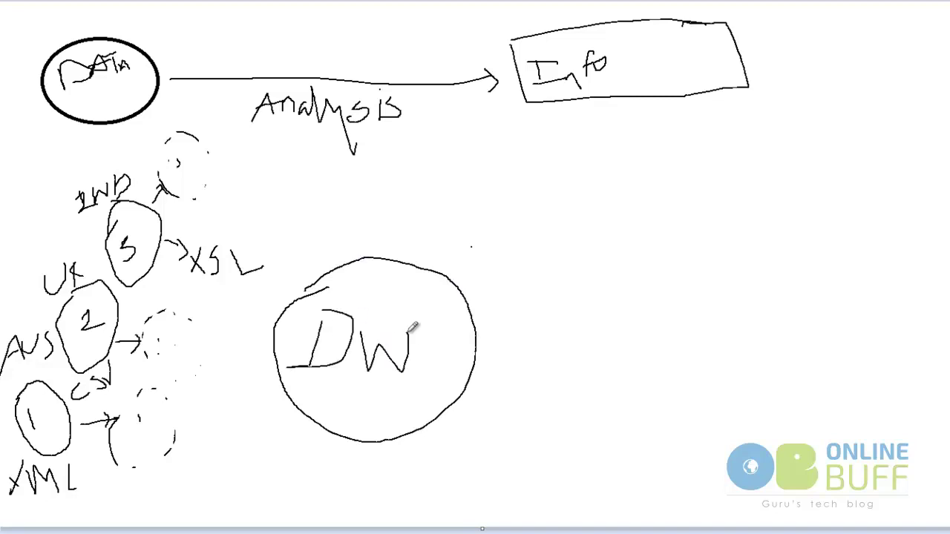
- Draw an arrow from each of the numbered circles 3, 2 and 1 to the "DW" circle
{"action": "left_click_drag", "start_coordinate": [166, 245], "coordinate": [350, 321]}
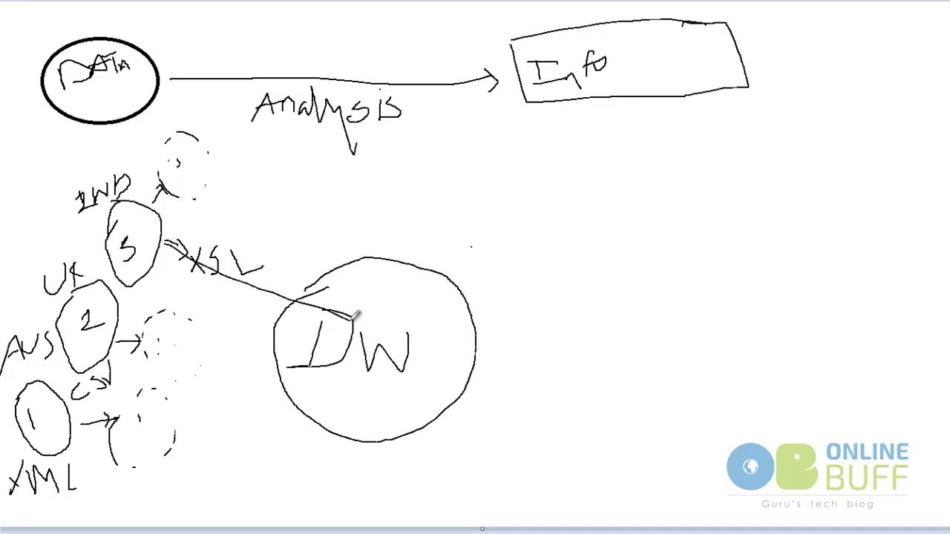
{"action": "left_click_drag", "start_coordinate": [255, 296], "coordinate": [287, 303]}
{"action": "mouse_move", "coordinate": [133, 339]}
{"action": "left_mouse_down"}
{"action": "mouse_move", "coordinate": [278, 320]}
{"action": "mouse_move", "coordinate": [240, 347]}
{"action": "left_mouse_up"}
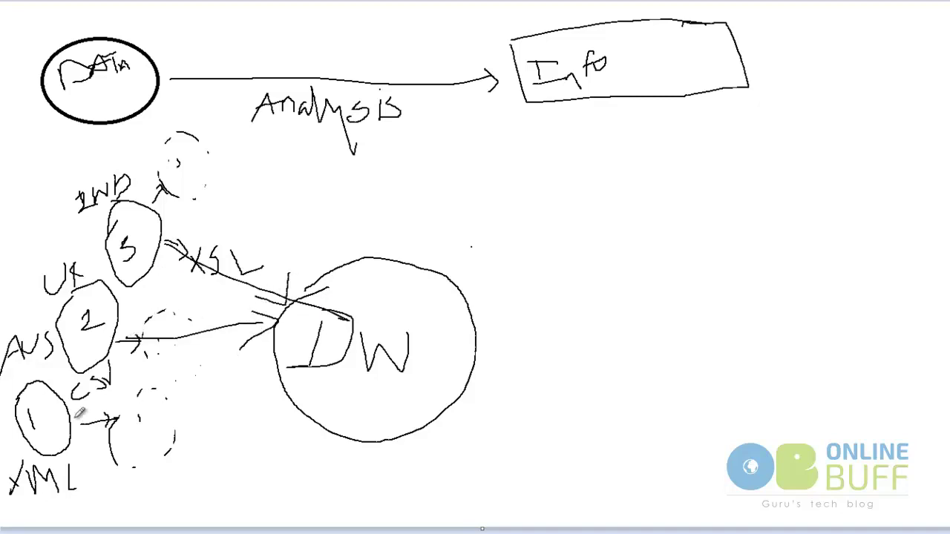
{"action": "mouse_move", "coordinate": [68, 423]}
{"action": "left_mouse_down"}
{"action": "mouse_move", "coordinate": [288, 398]}
{"action": "mouse_move", "coordinate": [264, 425]}
{"action": "left_mouse_up"}
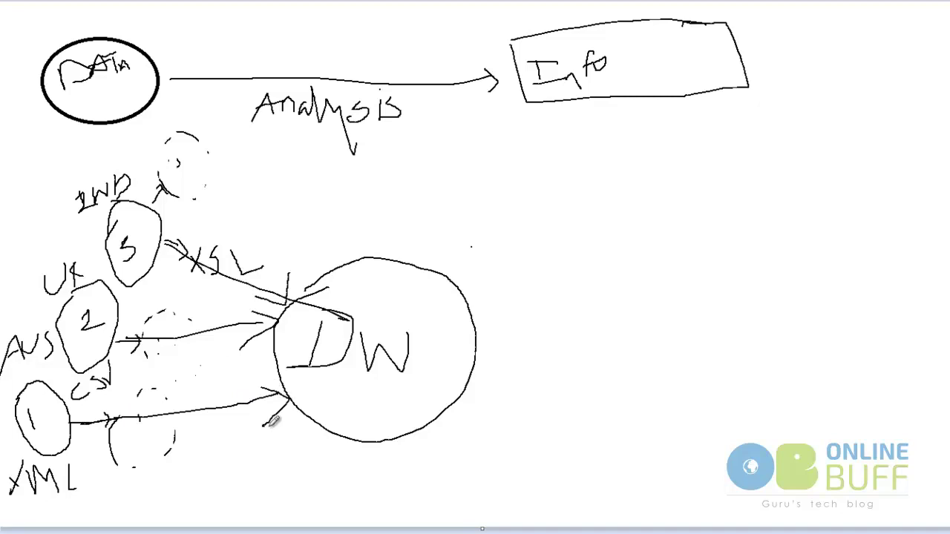
- Draw a circle with an underlined "A" above the "DW" circle and an arrow from it to "DW"
{"action": "mouse_move", "coordinate": [476, 256]}
{"action": "left_mouse_down"}
{"action": "mouse_move", "coordinate": [509, 217]}
{"action": "mouse_move", "coordinate": [519, 250]}
{"action": "mouse_move", "coordinate": [496, 223]}
{"action": "left_mouse_up"}
{"action": "mouse_move", "coordinate": [481, 184]}
{"action": "left_mouse_down"}
{"action": "mouse_move", "coordinate": [552, 214]}
{"action": "mouse_move", "coordinate": [487, 175]}
{"action": "left_mouse_up"}
{"action": "mouse_move", "coordinate": [466, 242]}
{"action": "left_mouse_down"}
{"action": "mouse_move", "coordinate": [438, 267]}
{"action": "mouse_move", "coordinate": [448, 273]}
{"action": "left_mouse_up"}
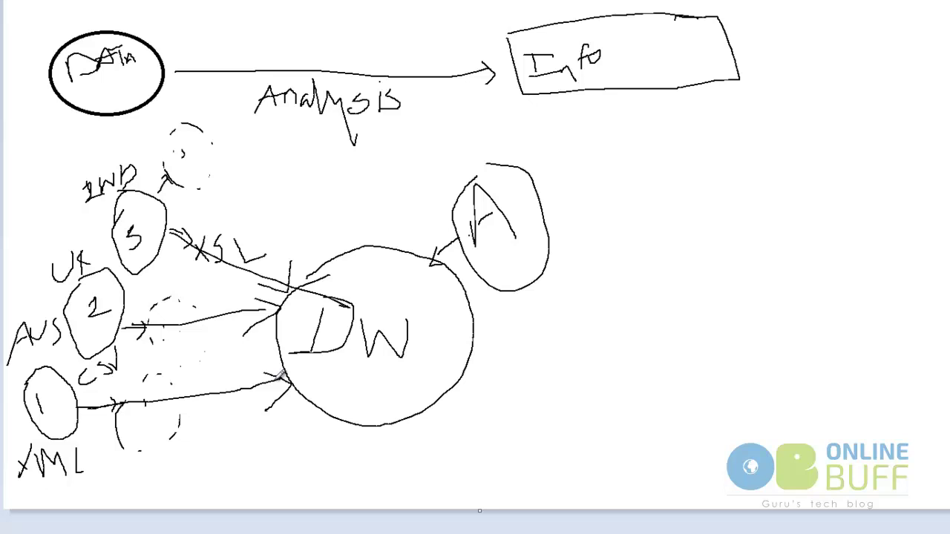
{"action": "left_click_drag", "start_coordinate": [358, 249], "coordinate": [288, 294]}
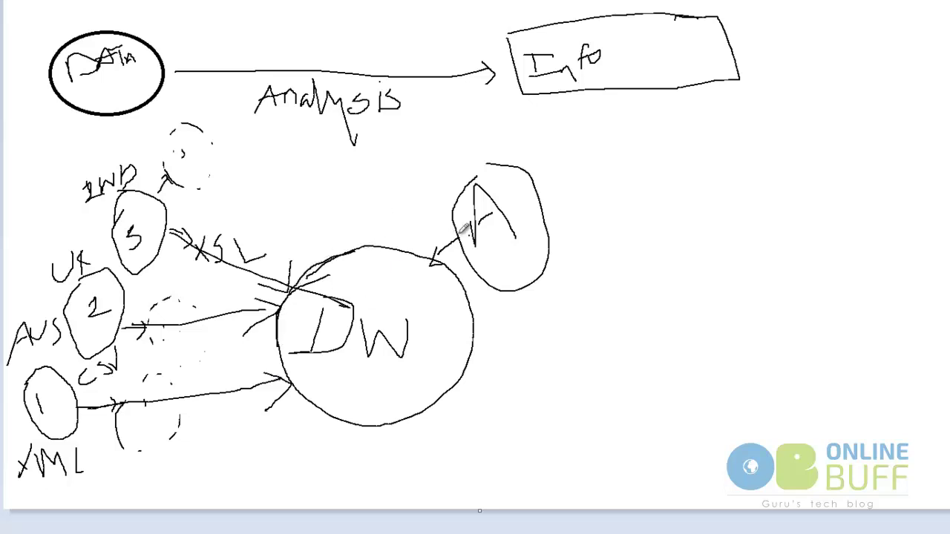
{"action": "left_click_drag", "start_coordinate": [508, 260], "coordinate": [524, 256]}
- Handwrite "SSIS", "SSAS" and "SSRS" below the Info box, with arrows from SSAS to the "A" circle and from SSIS to the source arrows
{"action": "mouse_move", "coordinate": [759, 109]}
{"action": "left_mouse_down"}
{"action": "mouse_move", "coordinate": [753, 128]}
{"action": "mouse_move", "coordinate": [791, 135]}
{"action": "left_mouse_up"}
{"action": "left_click_drag", "start_coordinate": [821, 108], "coordinate": [808, 134]}
{"action": "mouse_move", "coordinate": [781, 165]}
{"action": "left_mouse_down"}
{"action": "mouse_move", "coordinate": [766, 180]}
{"action": "mouse_move", "coordinate": [816, 177]}
{"action": "mouse_move", "coordinate": [821, 185]}
{"action": "left_mouse_up"}
{"action": "mouse_move", "coordinate": [824, 187]}
{"action": "left_mouse_down"}
{"action": "mouse_move", "coordinate": [832, 168]}
{"action": "mouse_move", "coordinate": [837, 190]}
{"action": "mouse_move", "coordinate": [838, 181]}
{"action": "left_mouse_up"}
{"action": "mouse_move", "coordinate": [851, 158]}
{"action": "left_mouse_down"}
{"action": "mouse_move", "coordinate": [833, 191]}
{"action": "mouse_move", "coordinate": [772, 235]}
{"action": "mouse_move", "coordinate": [800, 222]}
{"action": "mouse_move", "coordinate": [807, 231]}
{"action": "mouse_move", "coordinate": [834, 224]}
{"action": "left_mouse_up"}
{"action": "mouse_move", "coordinate": [756, 180]}
{"action": "left_mouse_down"}
{"action": "mouse_move", "coordinate": [609, 209]}
{"action": "mouse_move", "coordinate": [560, 233]}
{"action": "mouse_move", "coordinate": [605, 236]}
{"action": "left_mouse_up"}
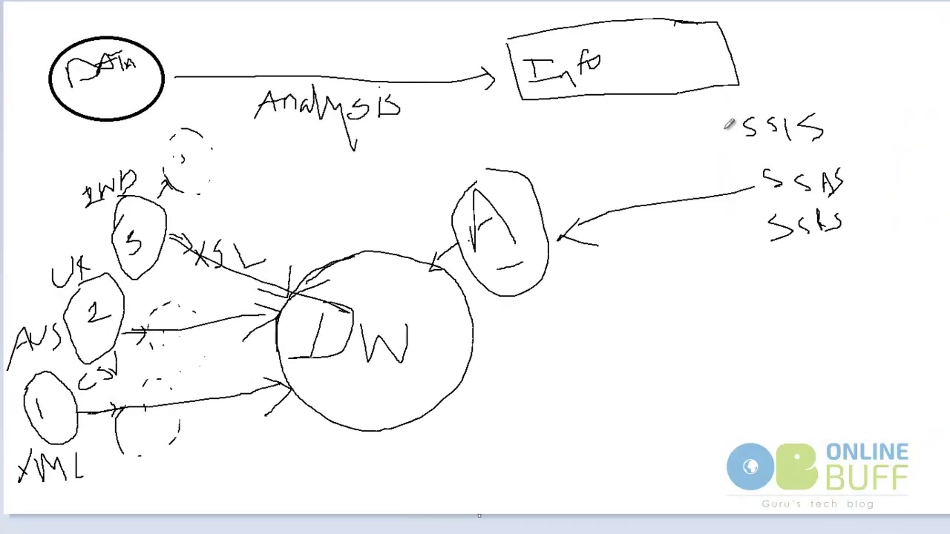
{"action": "mouse_move", "coordinate": [728, 115]}
{"action": "left_mouse_down"}
{"action": "mouse_move", "coordinate": [619, 116]}
{"action": "mouse_move", "coordinate": [415, 160]}
{"action": "mouse_move", "coordinate": [269, 231]}
{"action": "mouse_move", "coordinate": [276, 214]}
{"action": "mouse_move", "coordinate": [262, 236]}
{"action": "mouse_move", "coordinate": [303, 230]}
{"action": "left_mouse_up"}
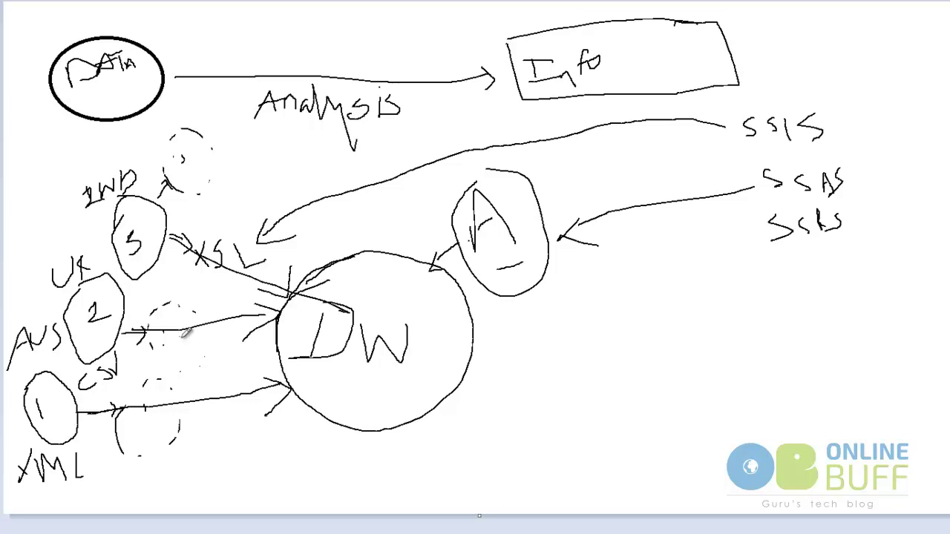
- Handwrite "SSIS" and an underlined "ETL" with a small arrow between the source circles and the "DW" circle
{"action": "mouse_move", "coordinate": [172, 349]}
{"action": "left_mouse_down"}
{"action": "mouse_move", "coordinate": [169, 375]}
{"action": "mouse_move", "coordinate": [184, 369]}
{"action": "mouse_move", "coordinate": [180, 350]}
{"action": "mouse_move", "coordinate": [199, 370]}
{"action": "mouse_move", "coordinate": [208, 349]}
{"action": "mouse_move", "coordinate": [208, 371]}
{"action": "mouse_move", "coordinate": [241, 365]}
{"action": "left_mouse_up"}
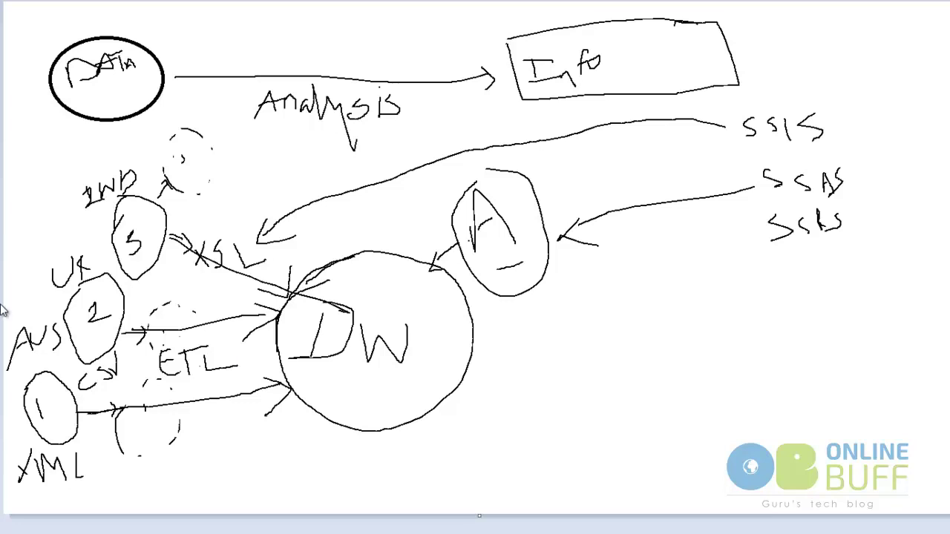
{"action": "left_click_drag", "start_coordinate": [126, 351], "coordinate": [143, 357]}
{"action": "mouse_move", "coordinate": [172, 279]}
{"action": "left_mouse_down"}
{"action": "mouse_move", "coordinate": [156, 288]}
{"action": "mouse_move", "coordinate": [159, 301]}
{"action": "mouse_move", "coordinate": [181, 286]}
{"action": "mouse_move", "coordinate": [172, 301]}
{"action": "mouse_move", "coordinate": [217, 294]}
{"action": "mouse_move", "coordinate": [212, 304]}
{"action": "left_mouse_up"}
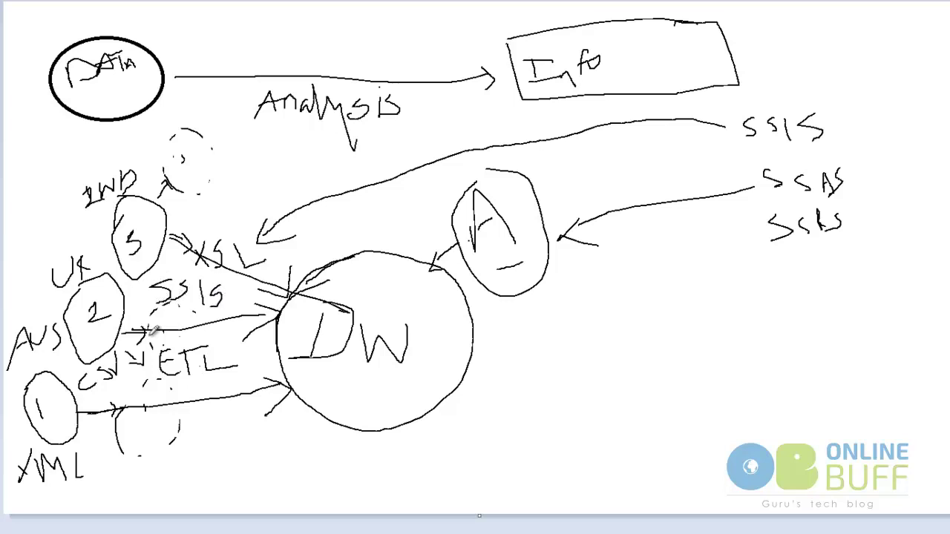
{"action": "left_click_drag", "start_coordinate": [167, 388], "coordinate": [245, 366]}
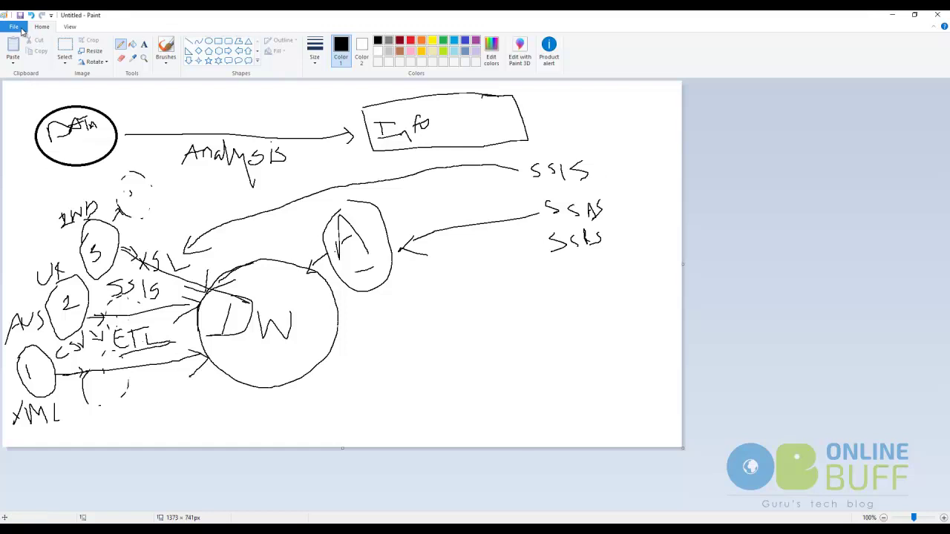
- Start a new blank drawing without saving the current sketch
{"action": "left_click", "coordinate": [19, 28]}
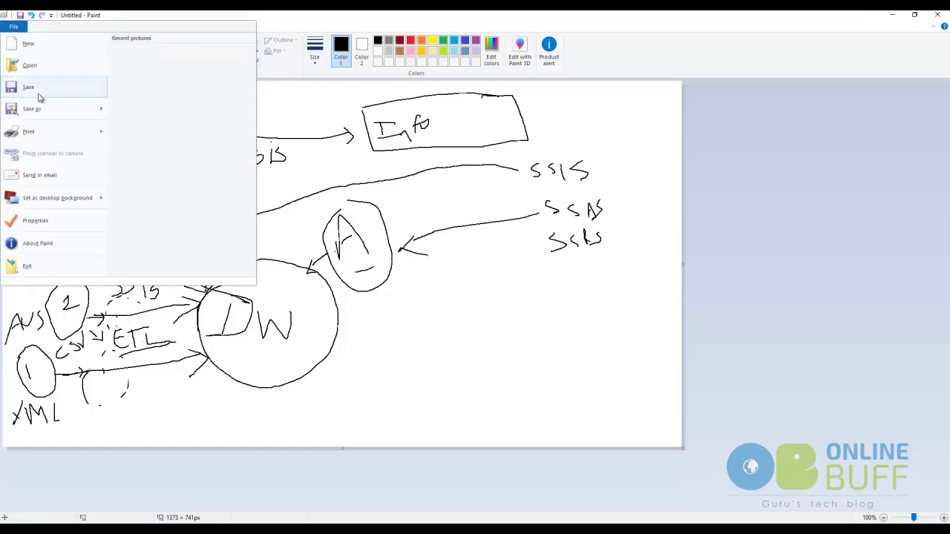
{"action": "left_click", "coordinate": [46, 46]}
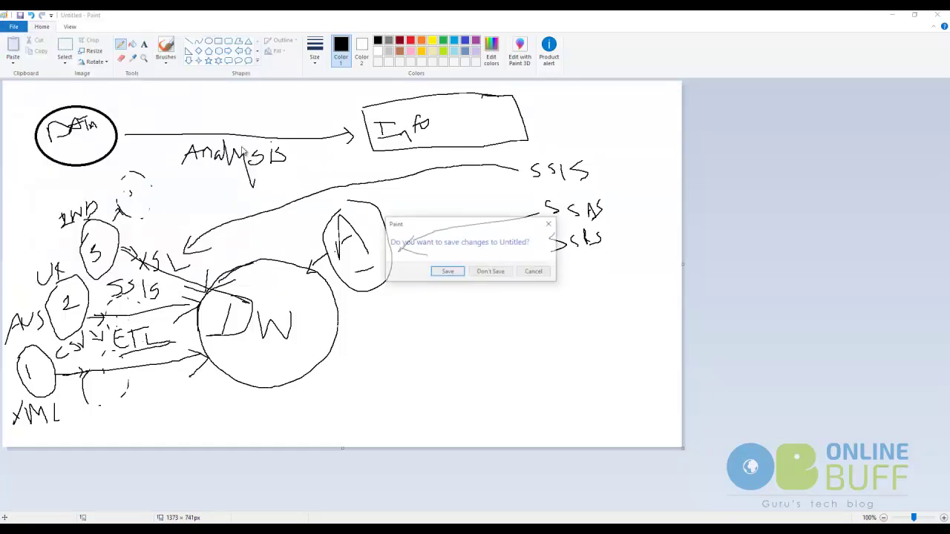
{"action": "left_click", "coordinate": [491, 271]}
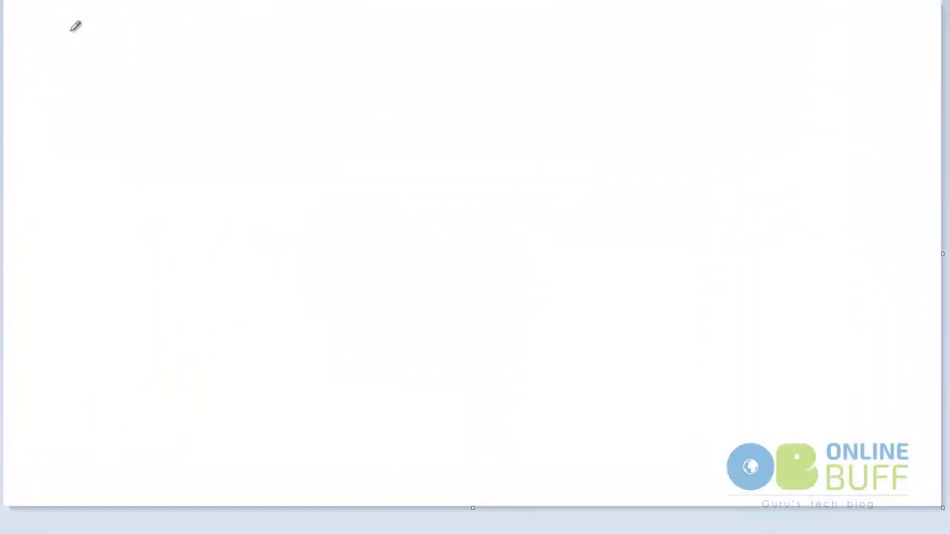
- Handwrite "INDIA" near the upper corner with an arrow to a circled "Excel", and label the circle "source"
{"action": "mouse_move", "coordinate": [46, 52]}
{"action": "left_mouse_down"}
{"action": "mouse_move", "coordinate": [53, 71]}
{"action": "mouse_move", "coordinate": [71, 46]}
{"action": "mouse_move", "coordinate": [77, 83]}
{"action": "left_mouse_up"}
{"action": "mouse_move", "coordinate": [96, 48]}
{"action": "left_mouse_down"}
{"action": "mouse_move", "coordinate": [87, 76]}
{"action": "mouse_move", "coordinate": [126, 60]}
{"action": "left_mouse_up"}
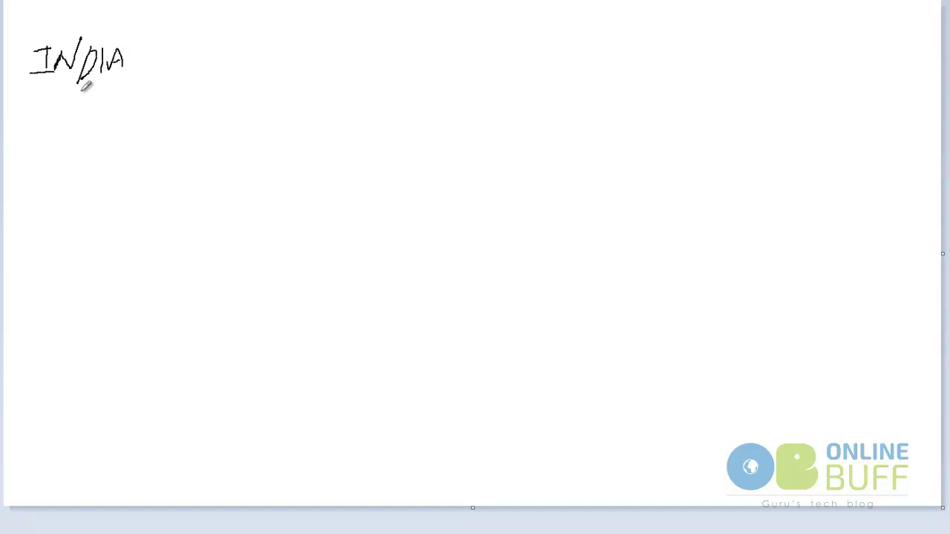
{"action": "mouse_move", "coordinate": [64, 96]}
{"action": "left_mouse_down"}
{"action": "mouse_move", "coordinate": [65, 132]}
{"action": "mouse_move", "coordinate": [86, 132]}
{"action": "mouse_move", "coordinate": [107, 163]}
{"action": "mouse_move", "coordinate": [220, 145]}
{"action": "mouse_move", "coordinate": [100, 117]}
{"action": "mouse_move", "coordinate": [115, 160]}
{"action": "mouse_move", "coordinate": [134, 155]}
{"action": "left_mouse_up"}
{"action": "mouse_move", "coordinate": [115, 117]}
{"action": "left_mouse_down"}
{"action": "mouse_move", "coordinate": [141, 115]}
{"action": "mouse_move", "coordinate": [134, 147]}
{"action": "mouse_move", "coordinate": [177, 143]}
{"action": "mouse_move", "coordinate": [182, 131]}
{"action": "mouse_move", "coordinate": [204, 137]}
{"action": "left_mouse_up"}
{"action": "mouse_move", "coordinate": [164, 70]}
{"action": "left_mouse_down"}
{"action": "mouse_move", "coordinate": [152, 84]}
{"action": "mouse_move", "coordinate": [225, 48]}
{"action": "mouse_move", "coordinate": [235, 61]}
{"action": "left_mouse_up"}
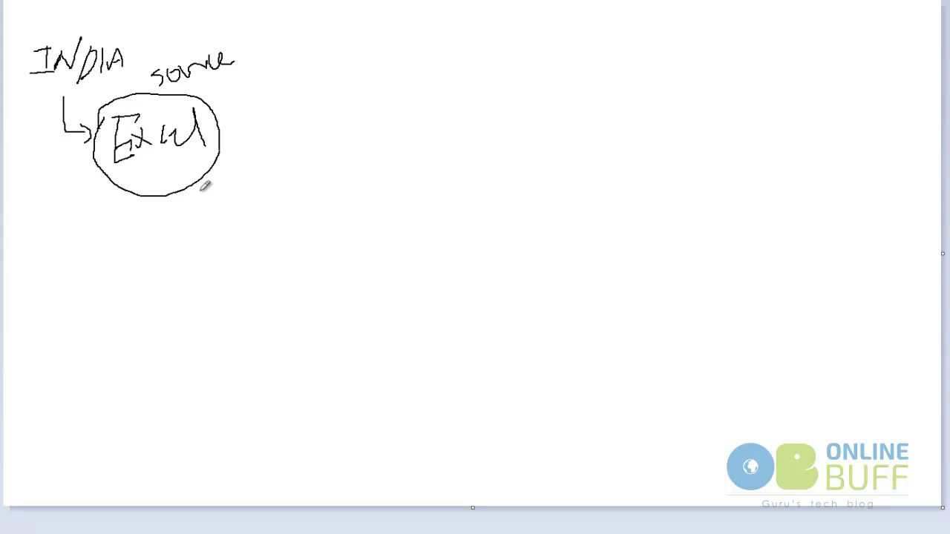
- Draw two chained arrows from the Excel circle, labelling the first "E", and branch off "Amount" with an arrow down to "USDA"
{"action": "mouse_move", "coordinate": [221, 176]}
{"action": "left_mouse_down"}
{"action": "mouse_move", "coordinate": [268, 212]}
{"action": "mouse_move", "coordinate": [277, 202]}
{"action": "mouse_move", "coordinate": [261, 180]}
{"action": "mouse_move", "coordinate": [265, 156]}
{"action": "left_mouse_up"}
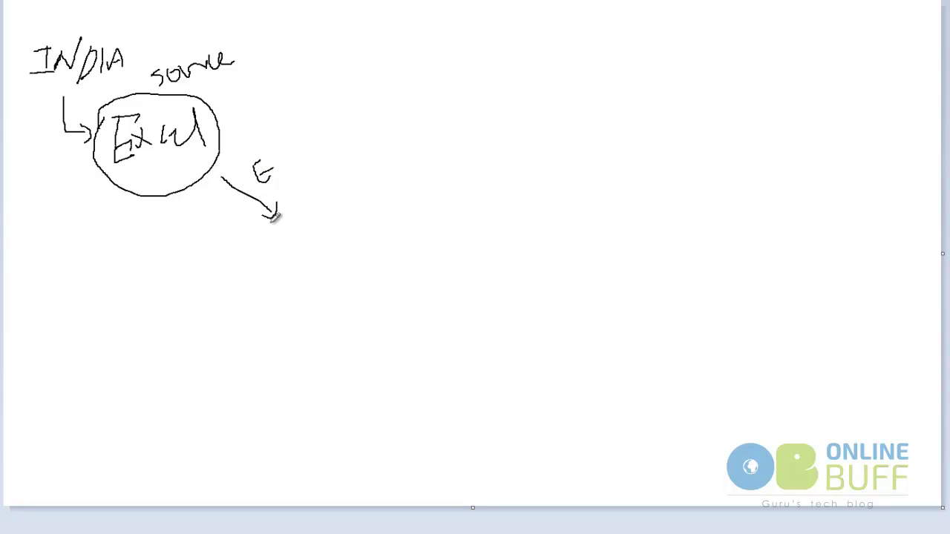
{"action": "mouse_move", "coordinate": [277, 224]}
{"action": "left_mouse_down"}
{"action": "mouse_move", "coordinate": [331, 284]}
{"action": "mouse_move", "coordinate": [332, 260]}
{"action": "left_mouse_up"}
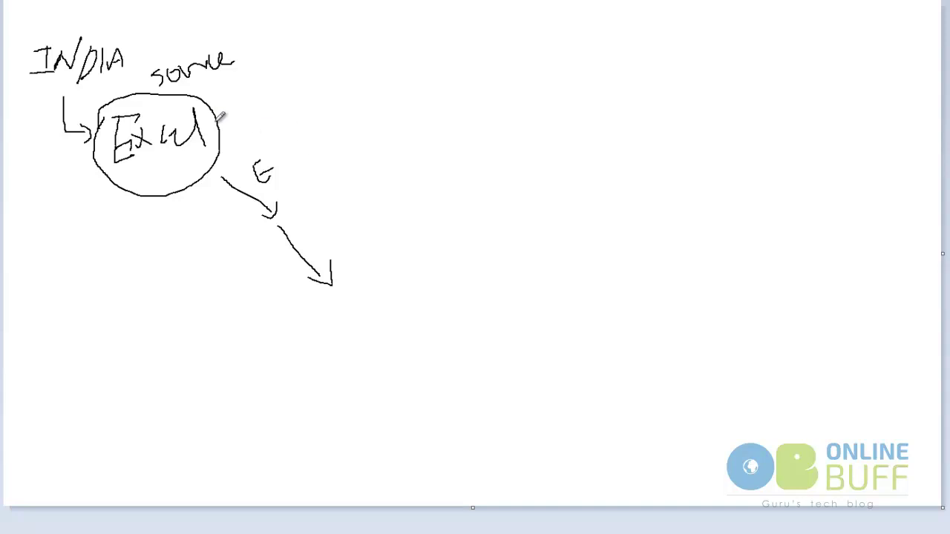
{"action": "mouse_move", "coordinate": [217, 116]}
{"action": "left_mouse_down"}
{"action": "mouse_move", "coordinate": [250, 102]}
{"action": "mouse_move", "coordinate": [238, 118]}
{"action": "left_mouse_up"}
{"action": "mouse_move", "coordinate": [266, 88]}
{"action": "left_mouse_down"}
{"action": "mouse_move", "coordinate": [258, 107]}
{"action": "mouse_move", "coordinate": [283, 88]}
{"action": "mouse_move", "coordinate": [325, 79]}
{"action": "mouse_move", "coordinate": [343, 77]}
{"action": "mouse_move", "coordinate": [357, 90]}
{"action": "mouse_move", "coordinate": [385, 53]}
{"action": "left_mouse_up"}
{"action": "mouse_move", "coordinate": [296, 117]}
{"action": "left_mouse_down"}
{"action": "mouse_move", "coordinate": [342, 198]}
{"action": "mouse_move", "coordinate": [343, 177]}
{"action": "left_mouse_up"}
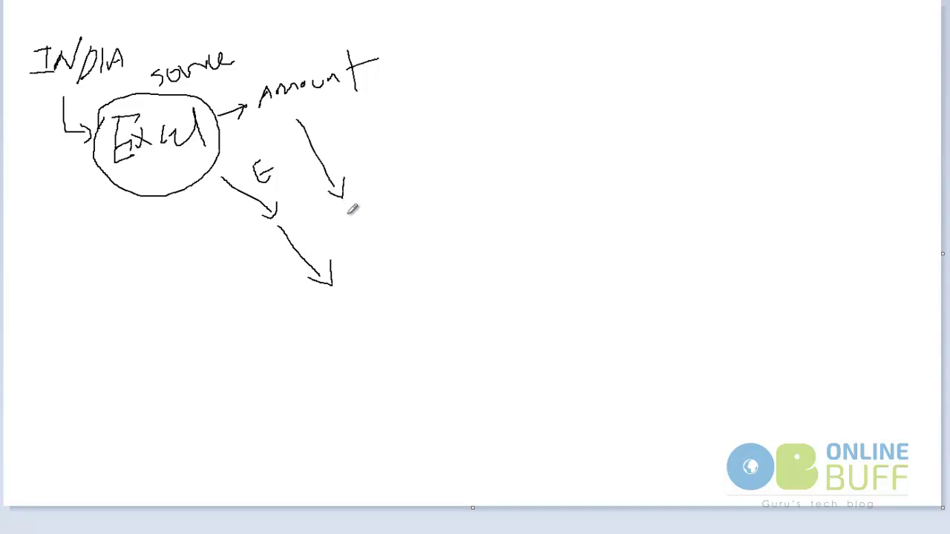
{"action": "mouse_move", "coordinate": [334, 228]}
{"action": "left_mouse_down"}
{"action": "mouse_move", "coordinate": [348, 242]}
{"action": "mouse_move", "coordinate": [357, 214]}
{"action": "mouse_move", "coordinate": [376, 218]}
{"action": "mouse_move", "coordinate": [377, 207]}
{"action": "mouse_move", "coordinate": [392, 210]}
{"action": "mouse_move", "coordinate": [402, 192]}
{"action": "mouse_move", "coordinate": [406, 198]}
{"action": "left_mouse_up"}
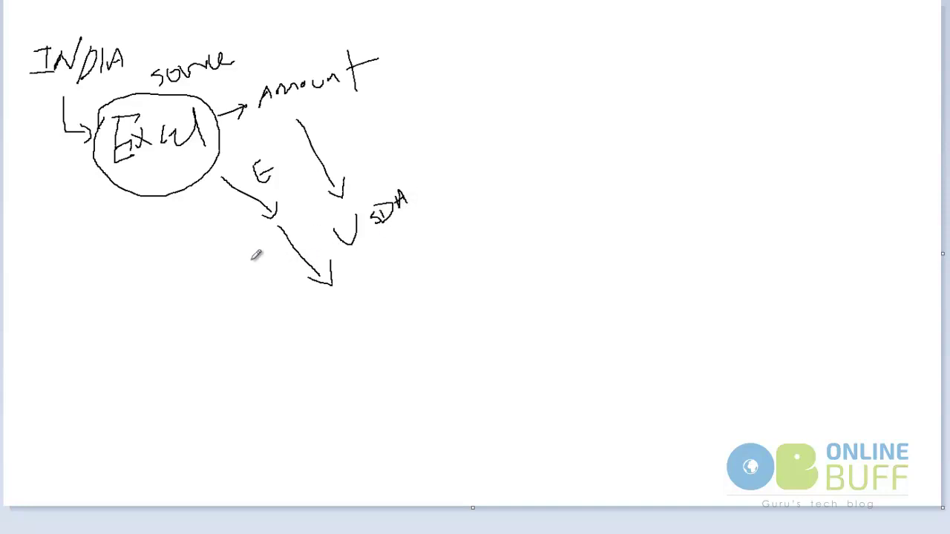
- Draw an arrow down from the Excel circle to a handwritten word, and label the second chained arrow "T"
{"action": "mouse_move", "coordinate": [185, 191]}
{"action": "left_mouse_down"}
{"action": "mouse_move", "coordinate": [215, 251]}
{"action": "mouse_move", "coordinate": [222, 240]}
{"action": "left_mouse_up"}
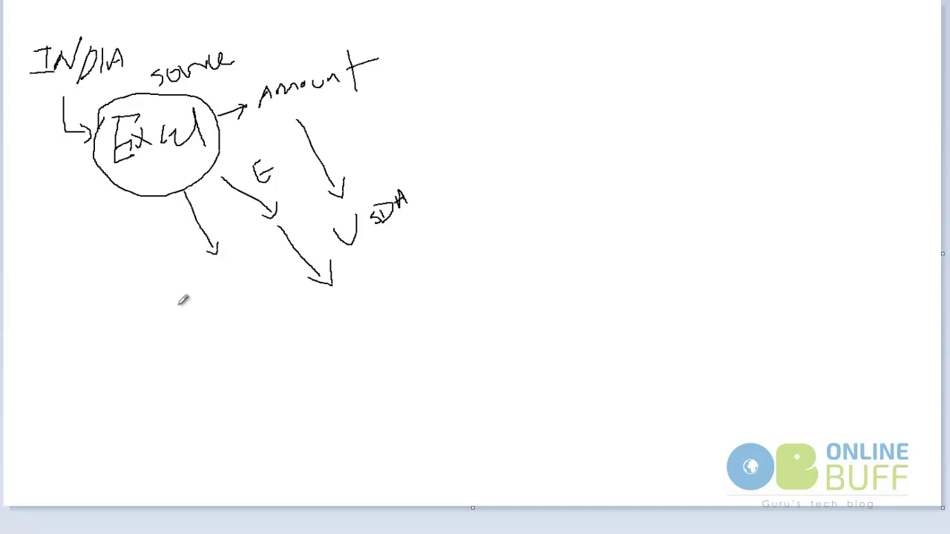
{"action": "mouse_move", "coordinate": [181, 305]}
{"action": "left_mouse_down"}
{"action": "mouse_move", "coordinate": [203, 302]}
{"action": "mouse_move", "coordinate": [222, 316]}
{"action": "mouse_move", "coordinate": [221, 306]}
{"action": "mouse_move", "coordinate": [259, 271]}
{"action": "left_mouse_up"}
{"action": "mouse_move", "coordinate": [302, 231]}
{"action": "left_mouse_down"}
{"action": "mouse_move", "coordinate": [312, 245]}
{"action": "mouse_move", "coordinate": [317, 224]}
{"action": "left_mouse_up"}
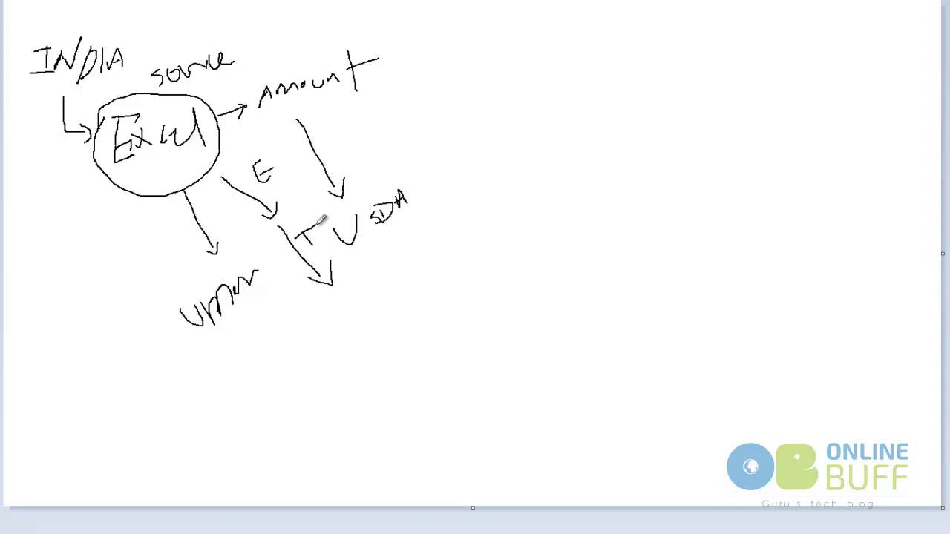
- Extend the chain with an arrow labelled "L" to a hand-drawn box containing "DW" and "SQL"
{"action": "mouse_move", "coordinate": [340, 292]}
{"action": "left_mouse_down"}
{"action": "mouse_move", "coordinate": [391, 344]}
{"action": "mouse_move", "coordinate": [391, 327]}
{"action": "left_mouse_up"}
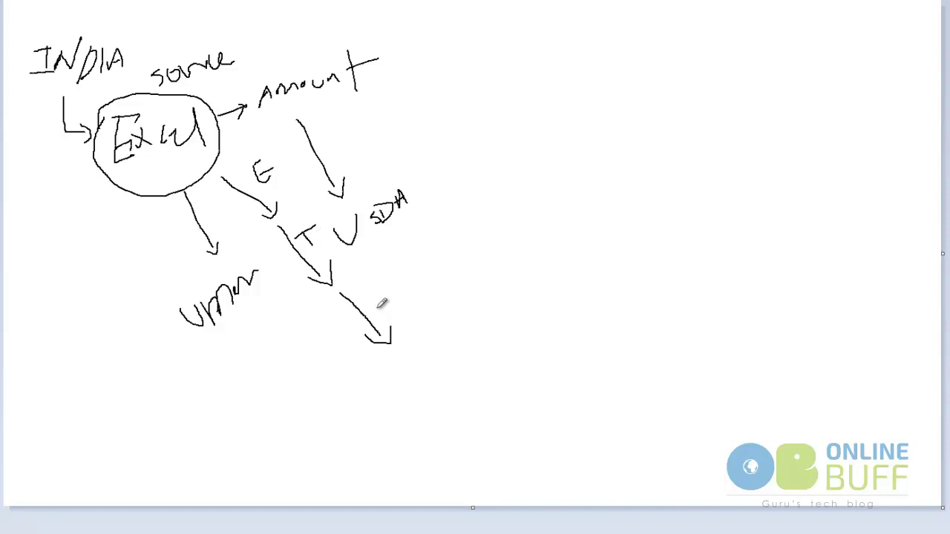
{"action": "left_click_drag", "start_coordinate": [383, 275], "coordinate": [403, 291]}
{"action": "mouse_move", "coordinate": [438, 330]}
{"action": "left_mouse_down"}
{"action": "mouse_move", "coordinate": [392, 332]}
{"action": "mouse_move", "coordinate": [378, 418]}
{"action": "mouse_move", "coordinate": [508, 420]}
{"action": "left_mouse_up"}
{"action": "mouse_move", "coordinate": [423, 334]}
{"action": "left_mouse_down"}
{"action": "mouse_move", "coordinate": [508, 357]}
{"action": "mouse_move", "coordinate": [506, 423]}
{"action": "left_mouse_up"}
{"action": "mouse_move", "coordinate": [399, 381]}
{"action": "left_mouse_down"}
{"action": "mouse_move", "coordinate": [394, 399]}
{"action": "mouse_move", "coordinate": [435, 387]}
{"action": "mouse_move", "coordinate": [438, 417]}
{"action": "left_mouse_up"}
{"action": "mouse_move", "coordinate": [446, 370]}
{"action": "left_mouse_down"}
{"action": "mouse_move", "coordinate": [446, 398]}
{"action": "mouse_move", "coordinate": [468, 390]}
{"action": "left_mouse_up"}
{"action": "left_click", "coordinate": [473, 383]}
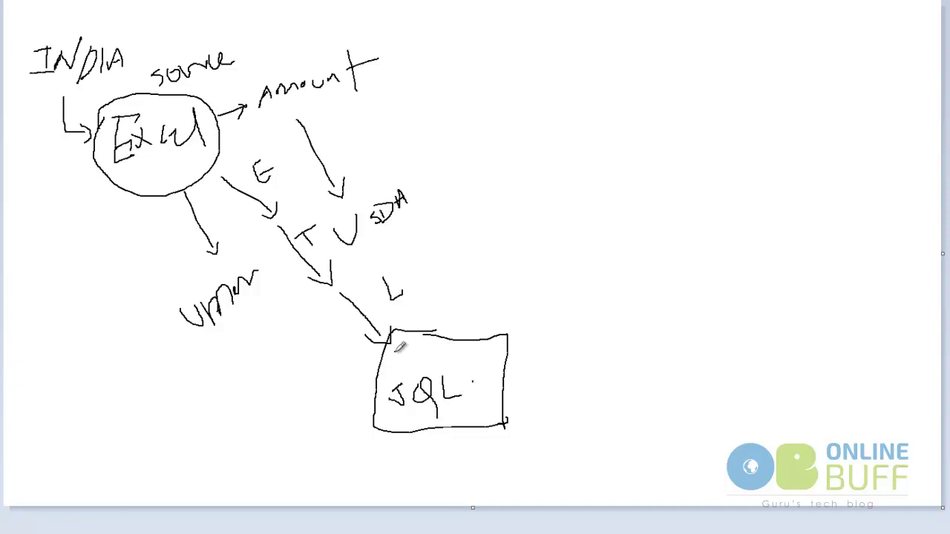
{"action": "mouse_move", "coordinate": [396, 351]}
{"action": "left_mouse_down"}
{"action": "mouse_move", "coordinate": [422, 365]}
{"action": "mouse_move", "coordinate": [435, 339]}
{"action": "left_mouse_up"}
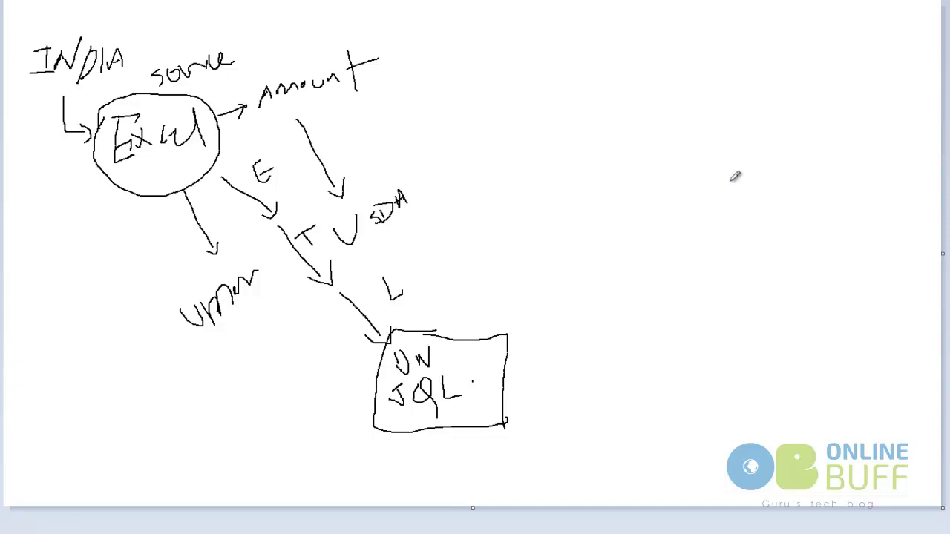
- Switch to the Book1 workbook in Excel, deselect the table and slightly widen the CustomerCode column
{"action": "key", "text": "alt+Tab"}
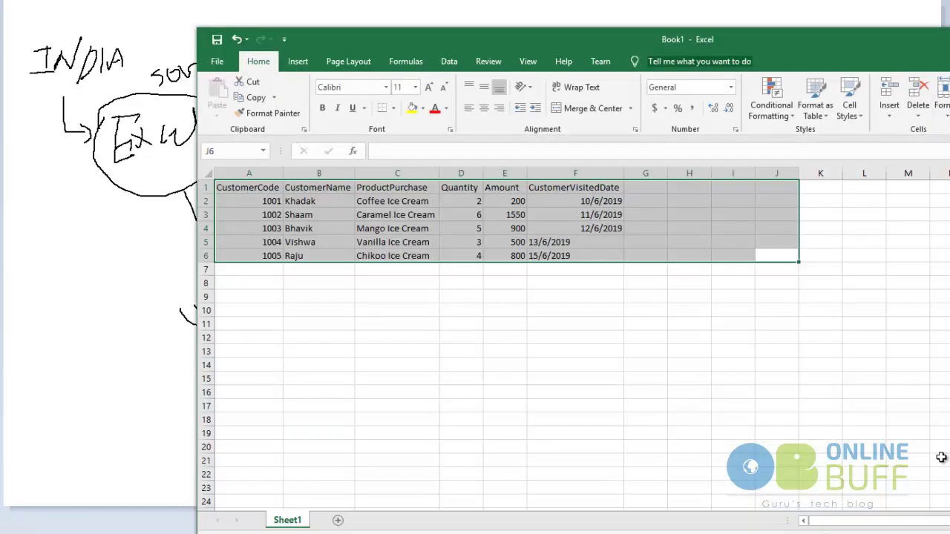
{"action": "left_click", "coordinate": [502, 282]}
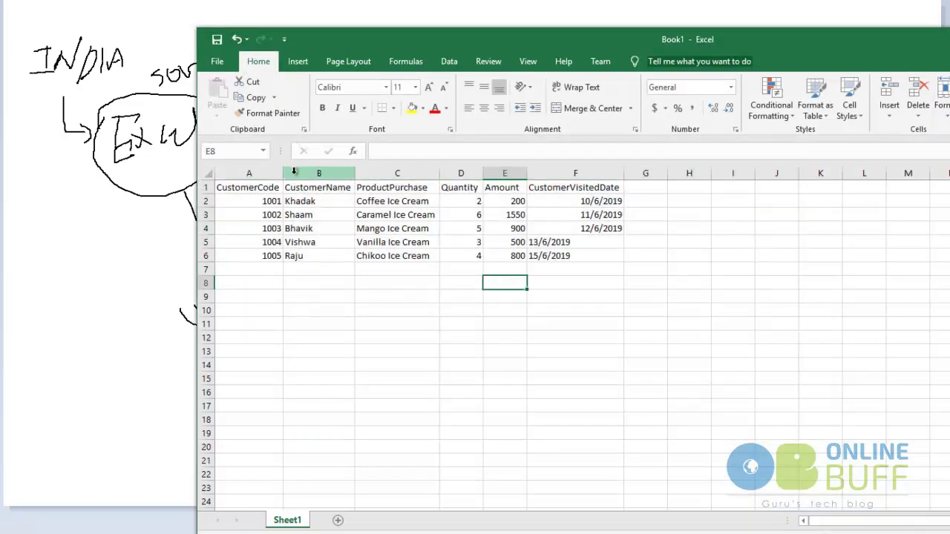
{"action": "mouse_move", "coordinate": [283, 172]}
{"action": "left_mouse_down"}
{"action": "mouse_move", "coordinate": [305, 172]}
{"action": "mouse_move", "coordinate": [294, 171]}
{"action": "left_mouse_up"}
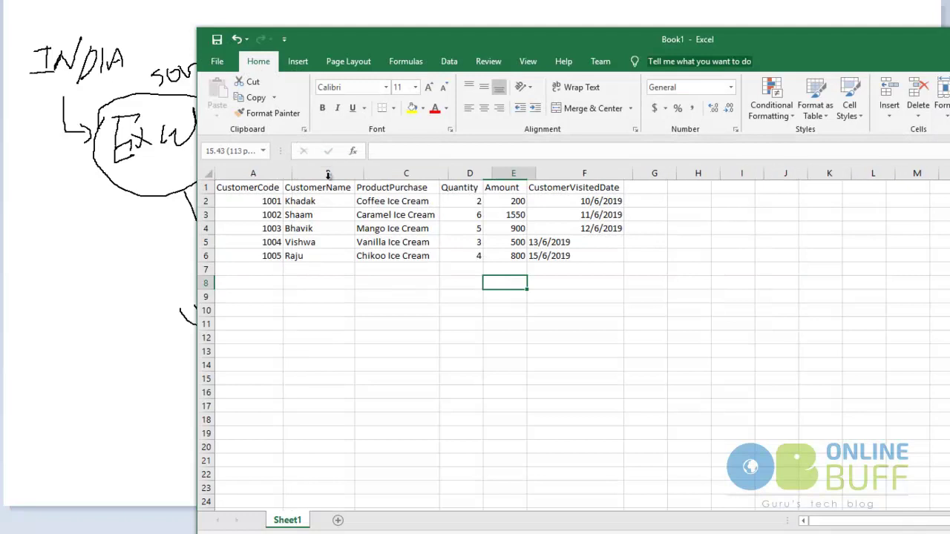
- Highlight the entries of the CustomerCode, CustomerName, ProductPurchase, Quantity and Amount columns in turn to review the source data
{"action": "left_click_drag", "start_coordinate": [272, 201], "coordinate": [272, 256]}
{"action": "left_click_drag", "start_coordinate": [320, 201], "coordinate": [318, 254]}
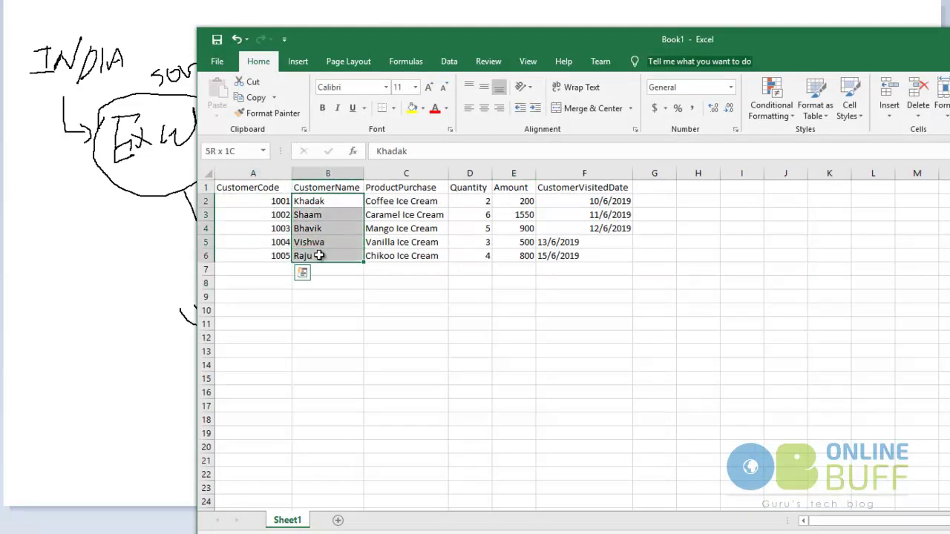
{"action": "left_click_drag", "start_coordinate": [403, 215], "coordinate": [401, 253]}
{"action": "left_click_drag", "start_coordinate": [400, 202], "coordinate": [392, 257]}
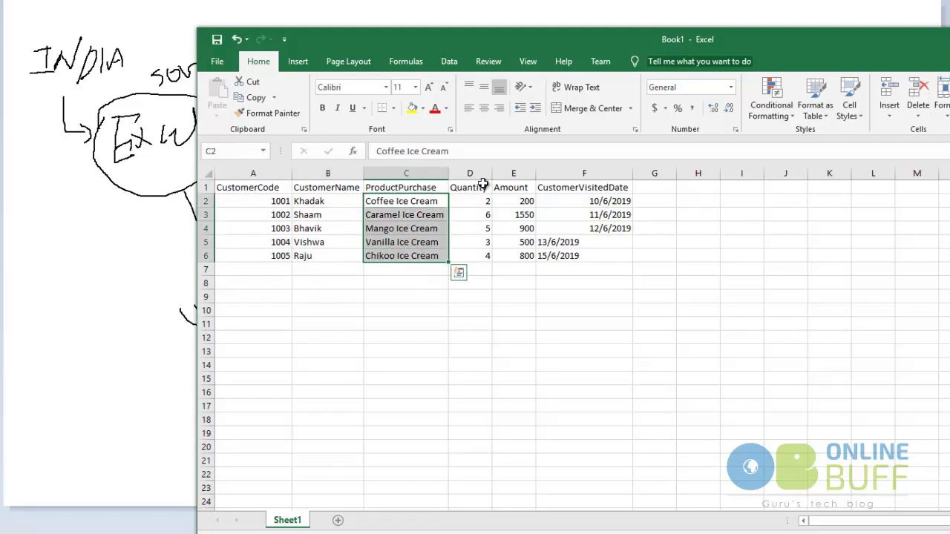
{"action": "left_click_drag", "start_coordinate": [479, 201], "coordinate": [479, 256]}
{"action": "left_click_drag", "start_coordinate": [512, 202], "coordinate": [520, 250]}
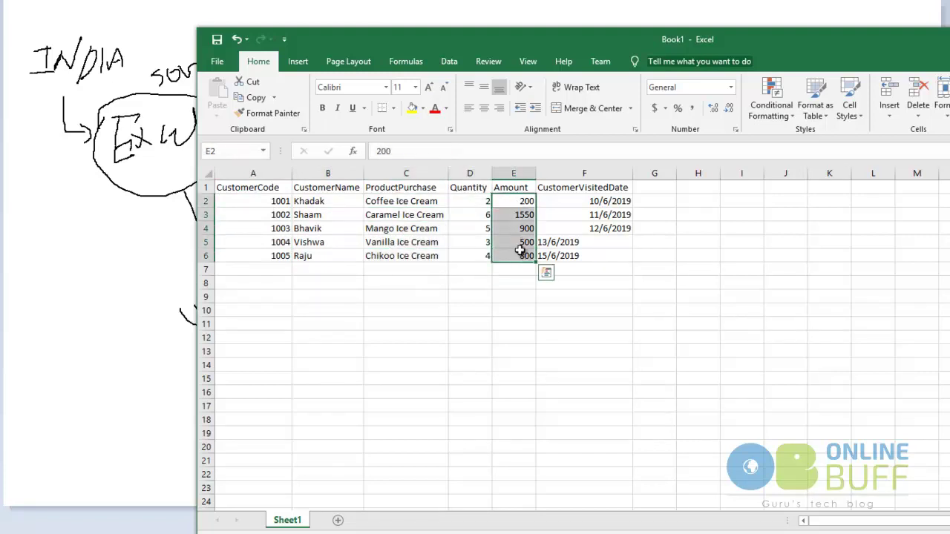
- Rename the Amount column header to "Inr Amount" and fit the column width to its content
{"action": "left_click", "coordinate": [497, 186]}
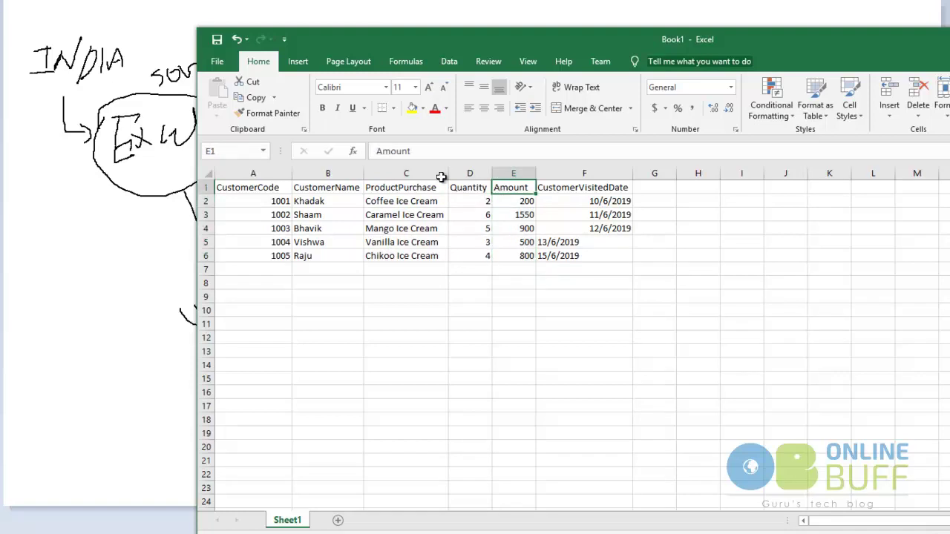
{"action": "left_click", "coordinate": [377, 152]}
{"action": "type", "text": "Inr"}
{"action": "key", "text": "Return"}
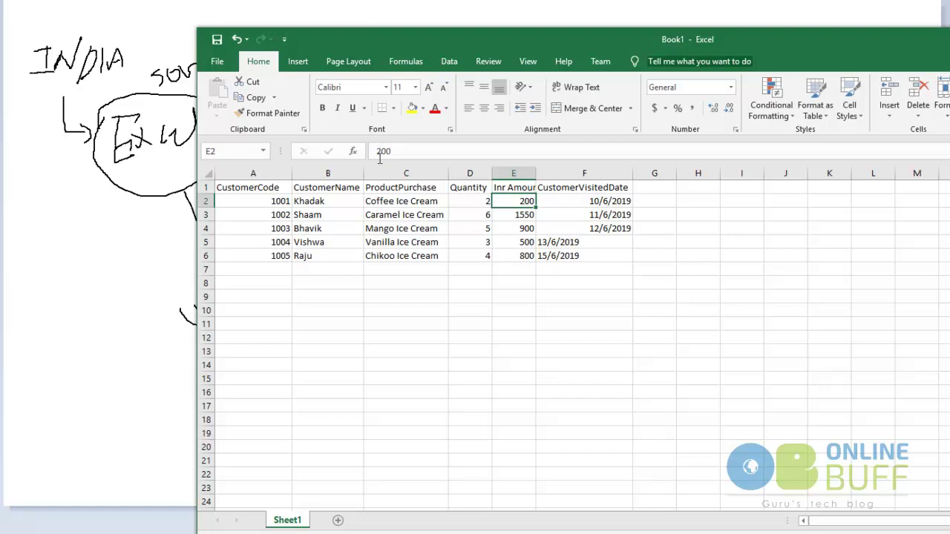
{"action": "double_click", "coordinate": [536, 173]}
- Highlight the CustomerVisitedDate column, then bring up the Notepad list of column data types beside the Excel table
{"action": "left_click_drag", "start_coordinate": [586, 187], "coordinate": [587, 256]}
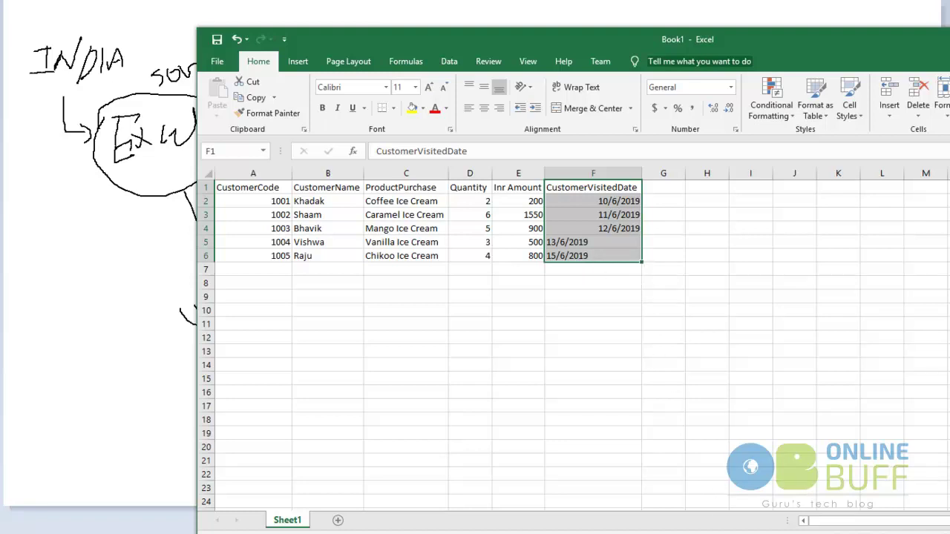
{"action": "left_click", "coordinate": [768, 533]}
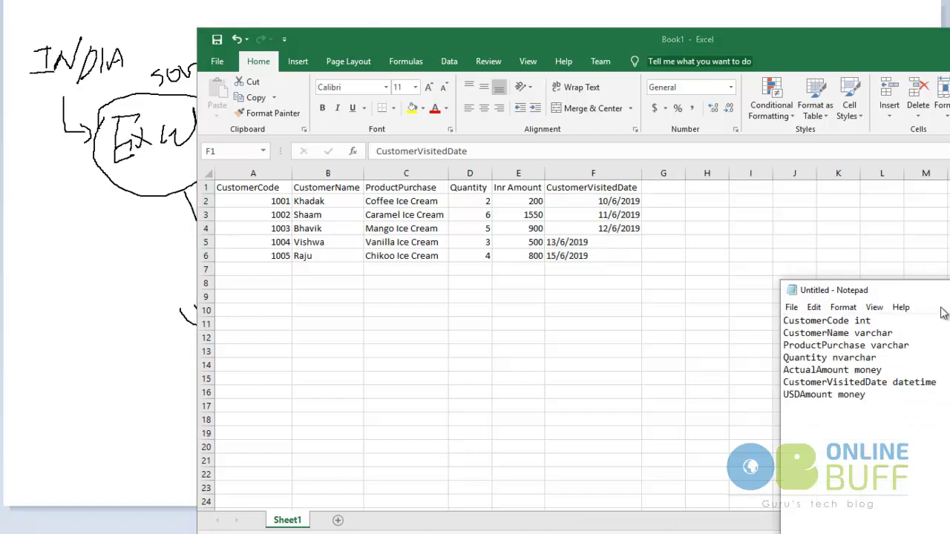
{"action": "left_click_drag", "start_coordinate": [941, 288], "coordinate": [906, 164]}
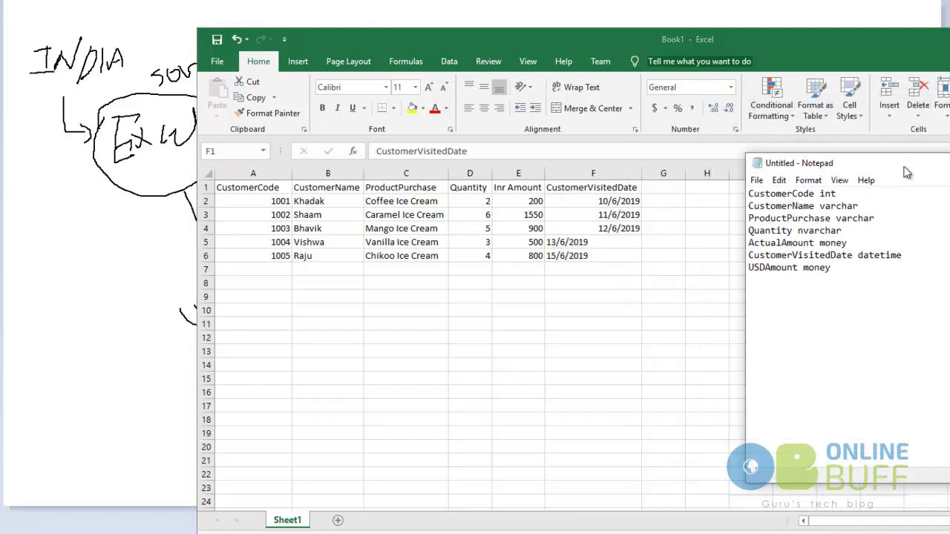
- Add the heading "SQL Server Database Table columns" above the column list in the Notepad file
{"action": "key", "text": "Return"}
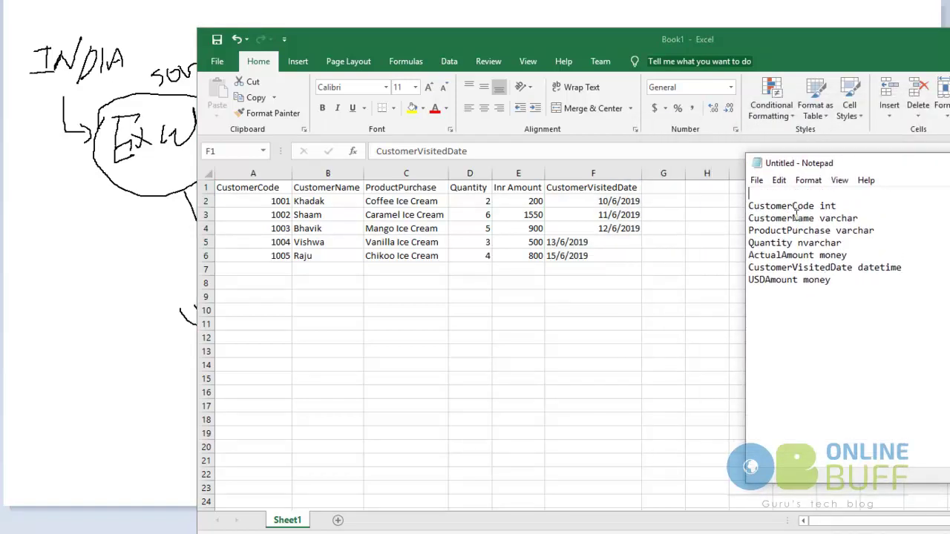
{"action": "type", "text": "SQL Server Database "}
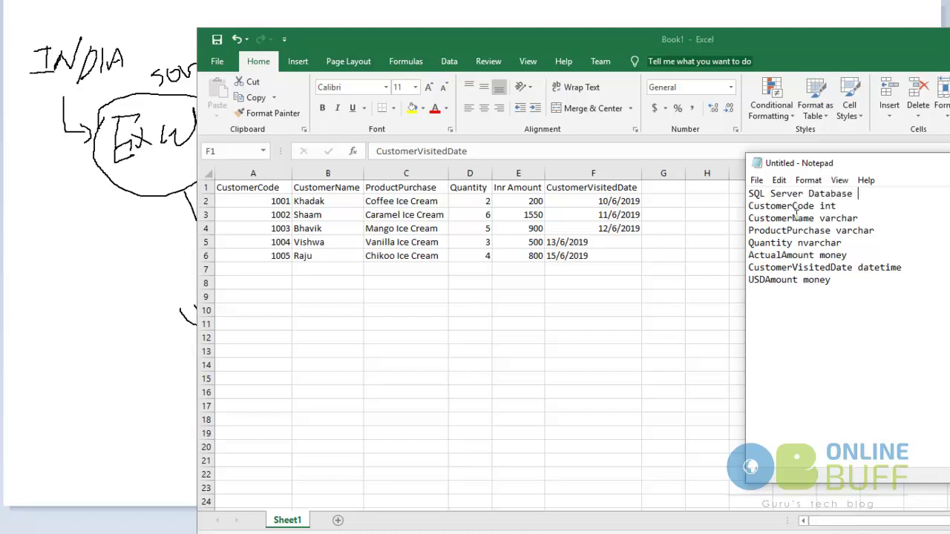
{"action": "type", "text": "columns"}
{"action": "left_click", "coordinate": [860, 195]}
{"action": "type", "text": "Table"}
{"action": "key", "text": "End"}
- Insert the line "customer - Table" between the heading and the column list, with a blank line on either side
{"action": "key", "text": "Return"}
{"action": "key", "text": "Return"}
{"action": "type", "text": "cus"}
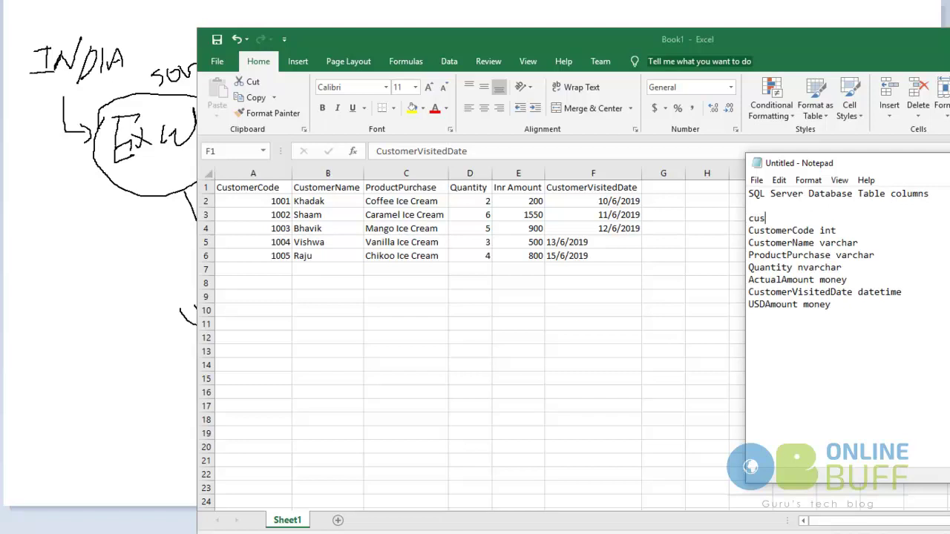
{"action": "type", "text": "tomer"}
{"action": "key", "text": "Return"}
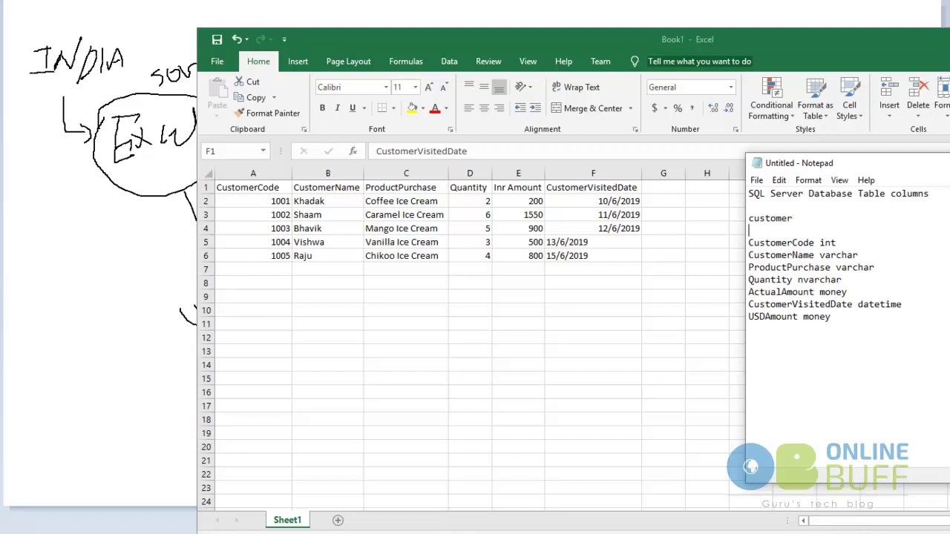
{"action": "left_click", "coordinate": [824, 217]}
{"action": "type", "text": "- Table"}
- Highlight the listed column names and data types in turn, from CustomerCode to USDAmount, to review the destination table's structure
{"action": "left_click_drag", "start_coordinate": [761, 245], "coordinate": [847, 255]}
{"action": "left_click_drag", "start_coordinate": [765, 267], "coordinate": [884, 264]}
{"action": "double_click", "coordinate": [769, 281]}
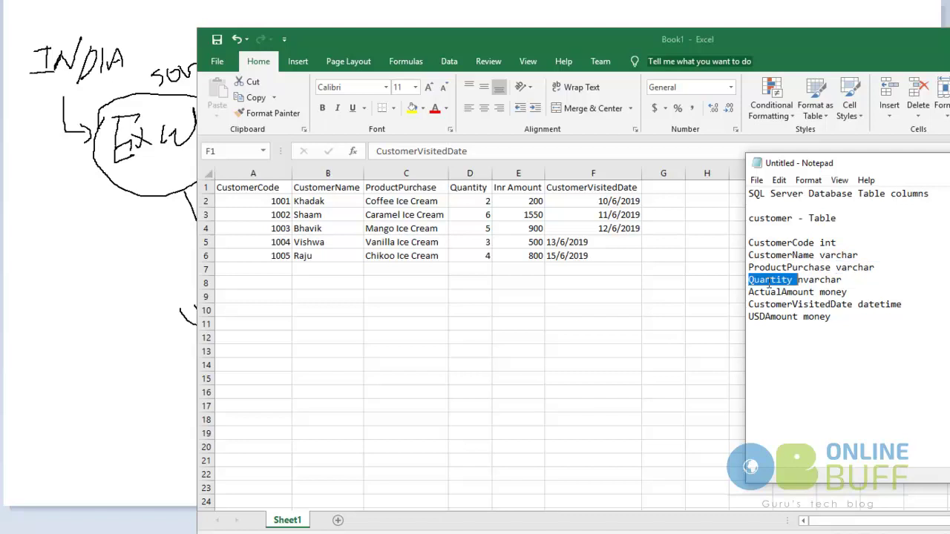
{"action": "double_click", "coordinate": [826, 281]}
{"action": "left_click", "coordinate": [859, 278]}
{"action": "double_click", "coordinate": [789, 292]}
{"action": "left_click", "coordinate": [839, 294]}
{"action": "double_click", "coordinate": [839, 294]}
{"action": "left_click", "coordinate": [880, 292]}
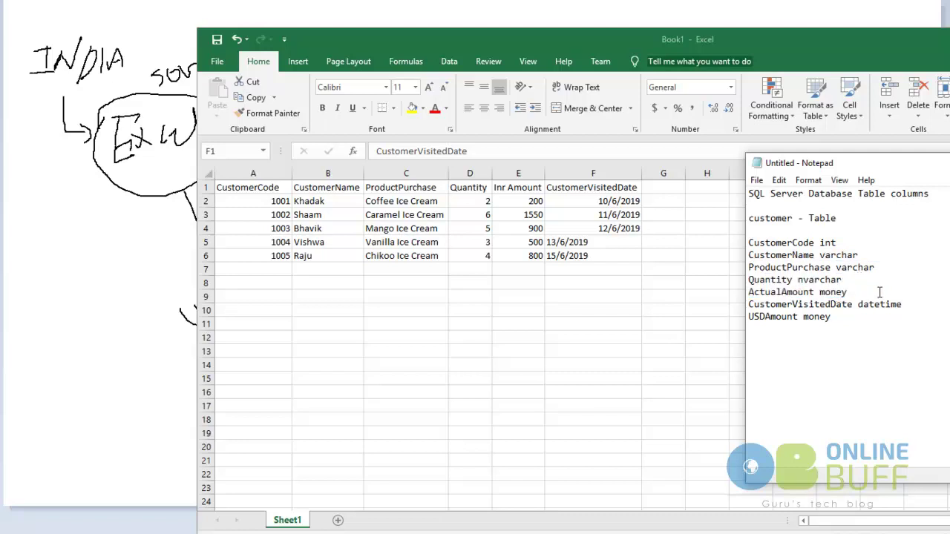
{"action": "double_click", "coordinate": [787, 309]}
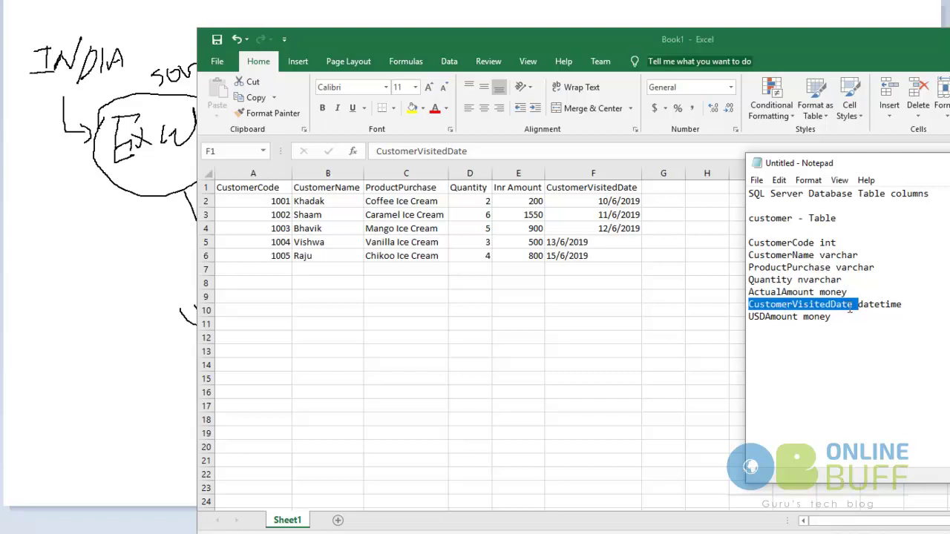
{"action": "left_click", "coordinate": [783, 317]}
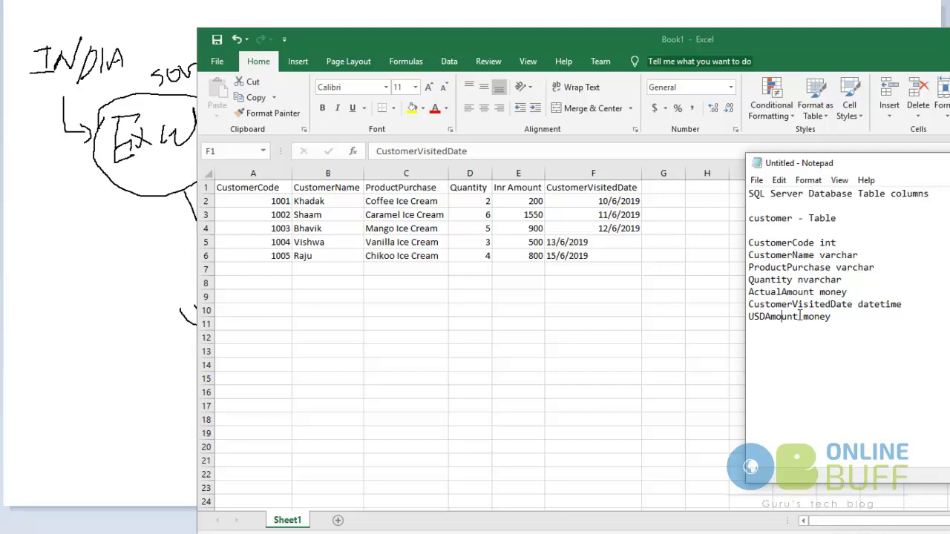
{"action": "left_click_drag", "start_coordinate": [799, 317], "coordinate": [834, 320]}
- Search for "visual" in Windows and launch Visual Studio 2017
{"action": "key", "text": "super"}
{"action": "type", "text": "vis"}
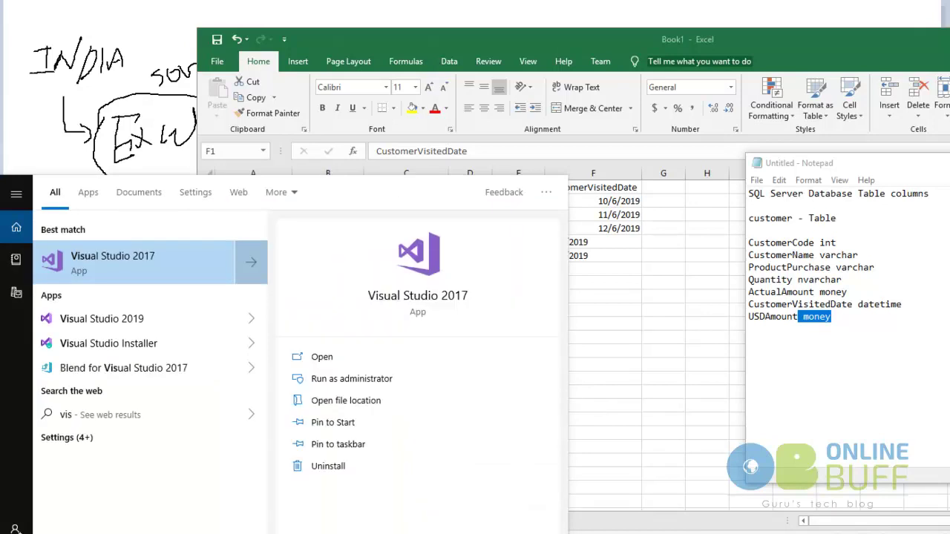
{"action": "type", "text": "ual"}
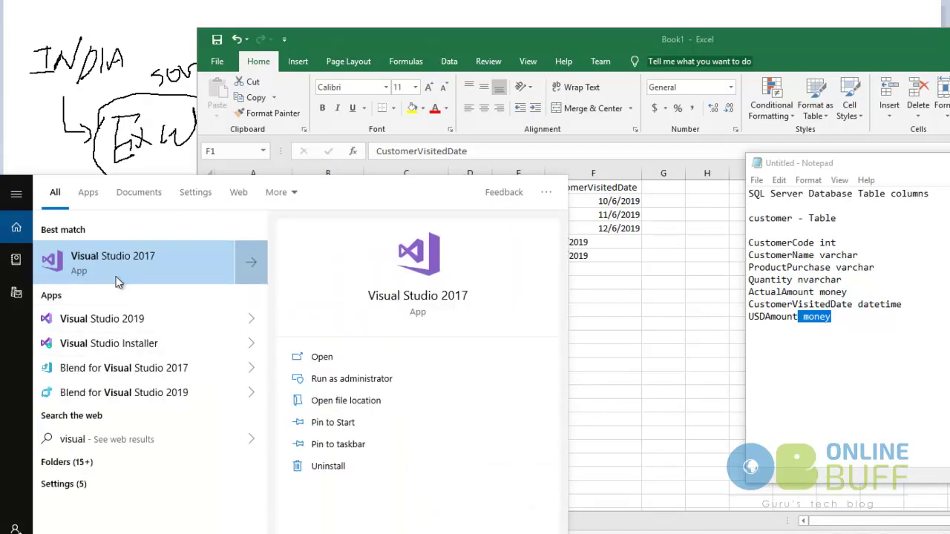
{"action": "left_click", "coordinate": [116, 277]}
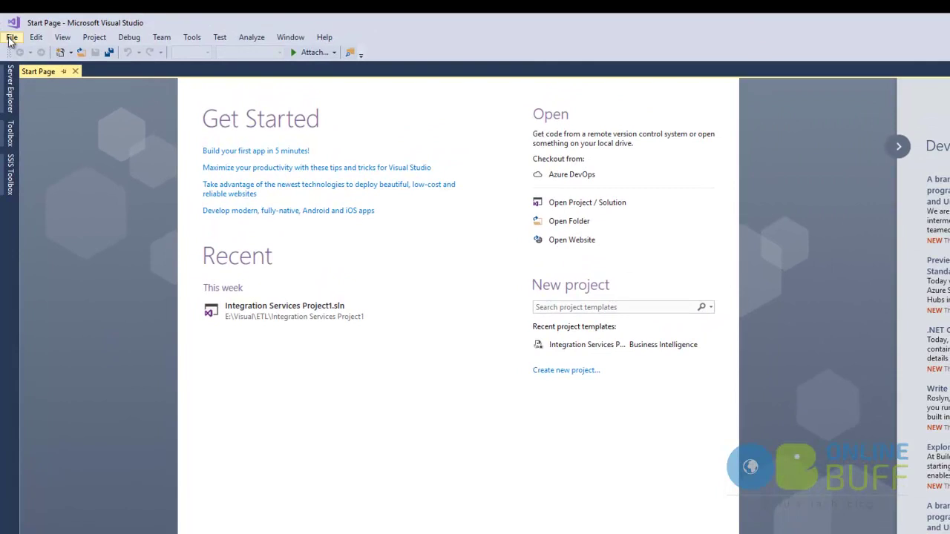
- Create a Business Intelligence Integration Services Project named "etl2" in E:\Visual\ETL\
{"action": "left_click", "coordinate": [10, 39]}
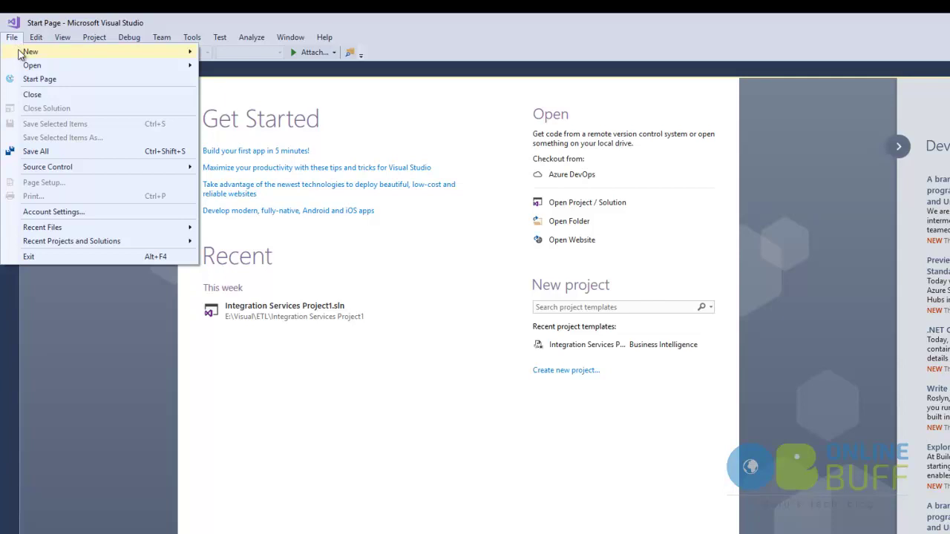
{"action": "left_click", "coordinate": [236, 53]}
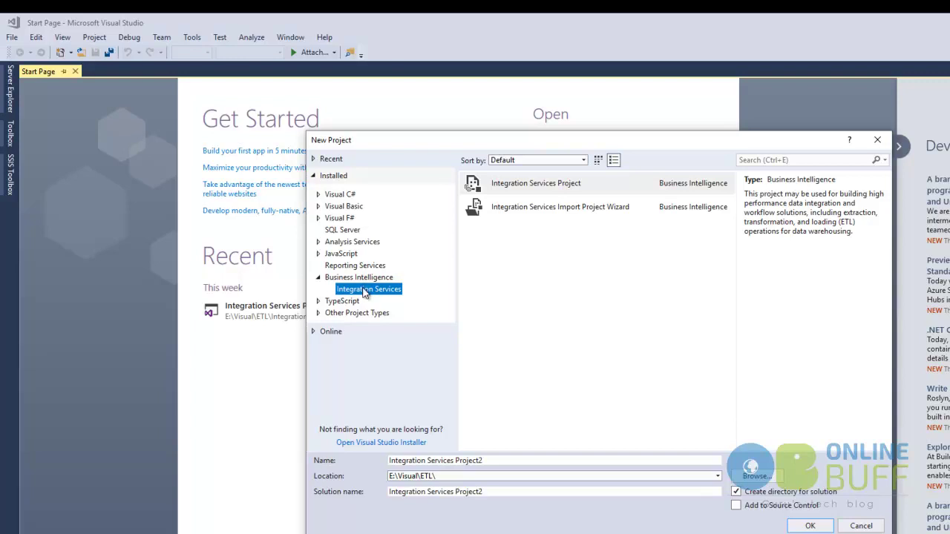
{"action": "left_click", "coordinate": [564, 186]}
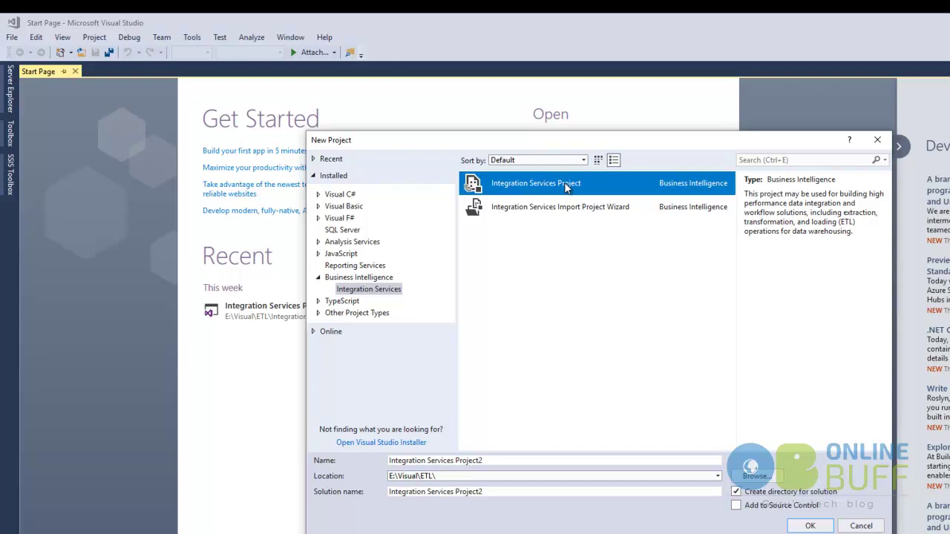
{"action": "left_click", "coordinate": [510, 461]}
{"action": "left_click_drag", "start_coordinate": [510, 460], "coordinate": [386, 460]}
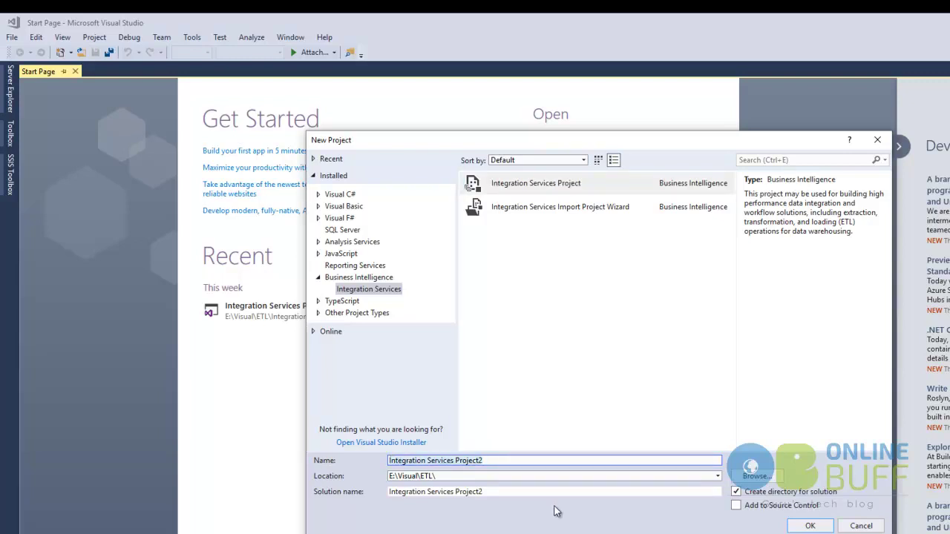
{"action": "type", "text": "etl2"}
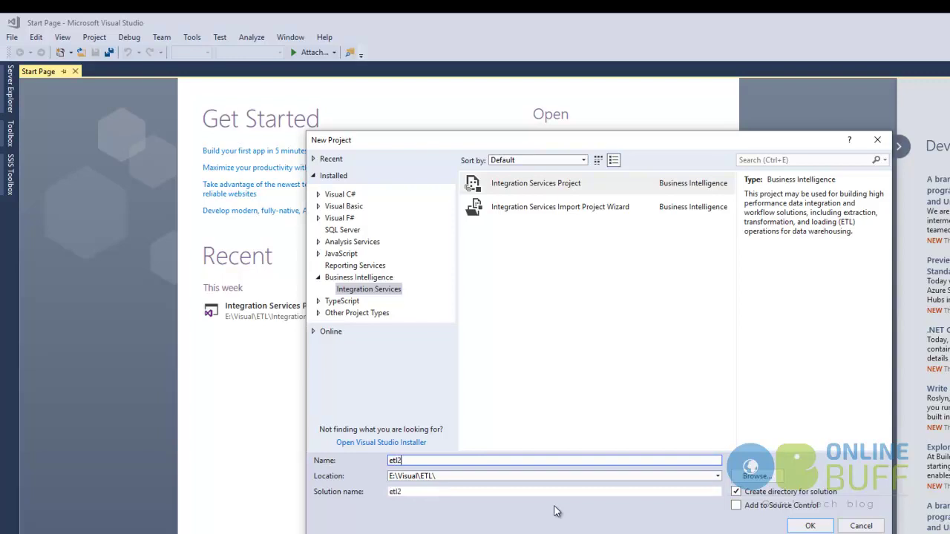
{"action": "left_click", "coordinate": [810, 527]}
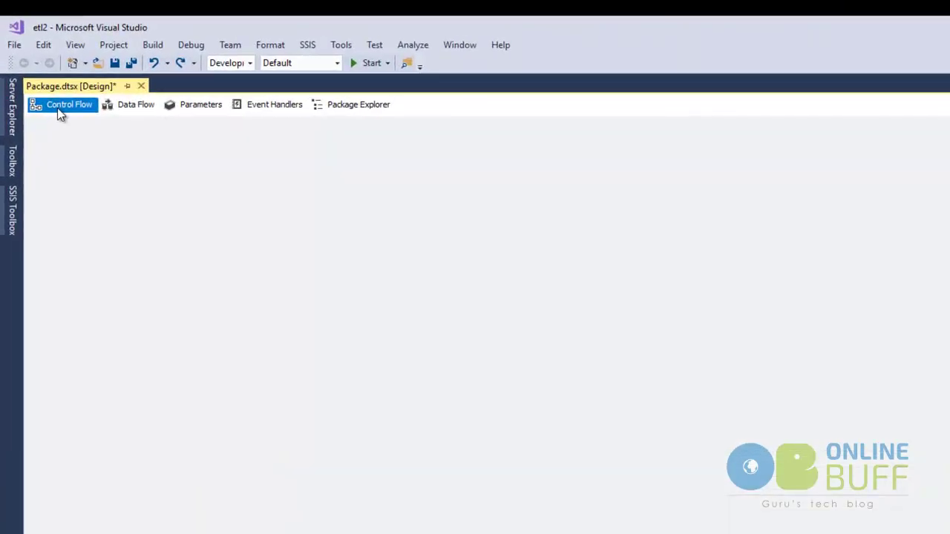
- Add a Data Flow Task to the package's control flow
{"action": "left_click", "coordinate": [13, 211]}
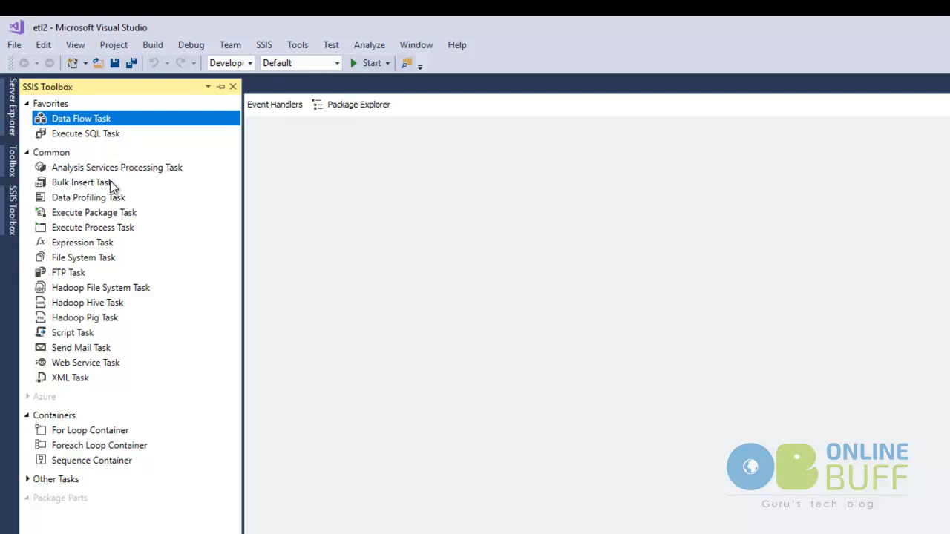
{"action": "left_click_drag", "start_coordinate": [85, 123], "coordinate": [168, 187]}
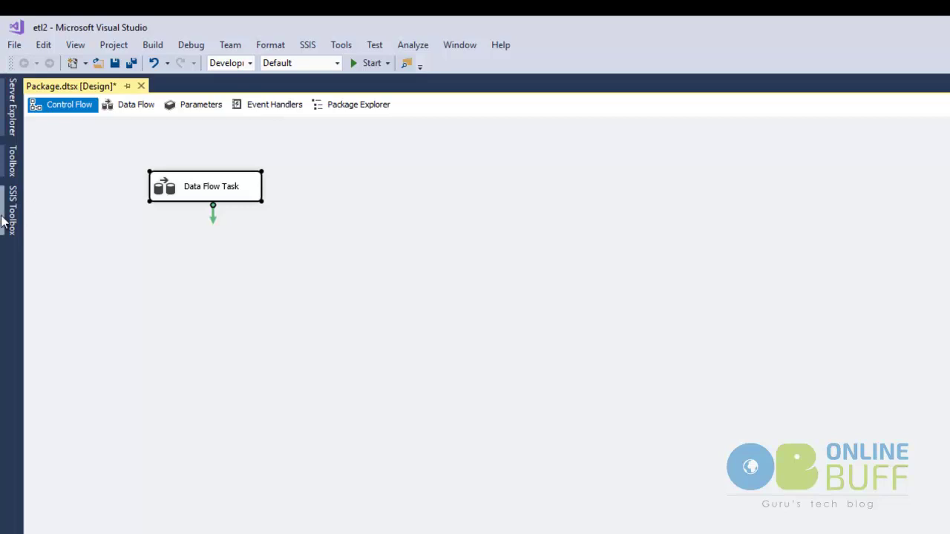
- Point out the For Loop Container and Foreach Loop Container among the available control flow items
{"action": "left_click", "coordinate": [12, 202]}
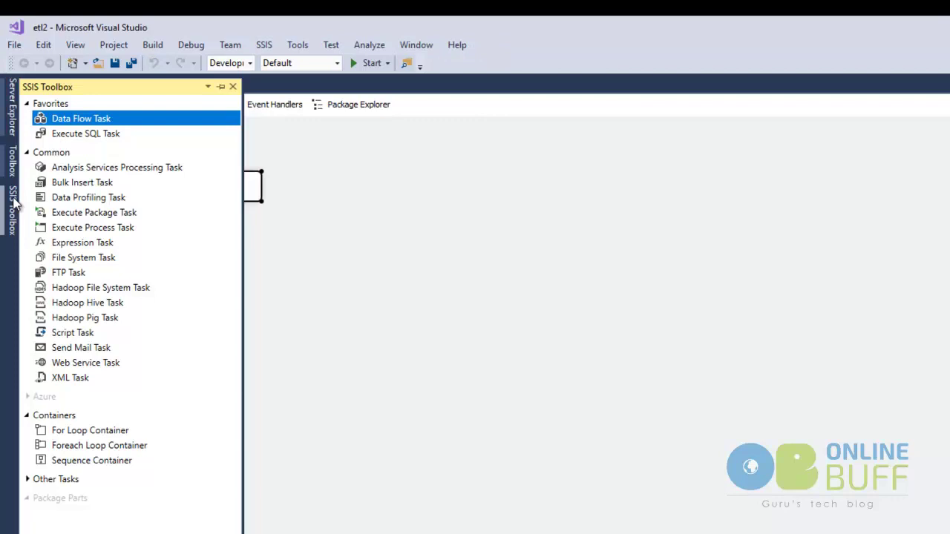
{"action": "left_click", "coordinate": [96, 433]}
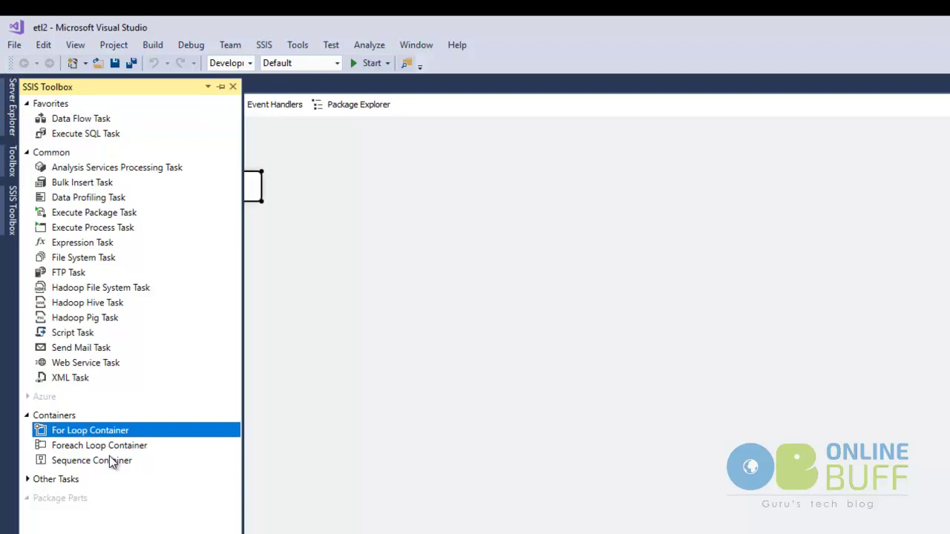
{"action": "left_click", "coordinate": [112, 446]}
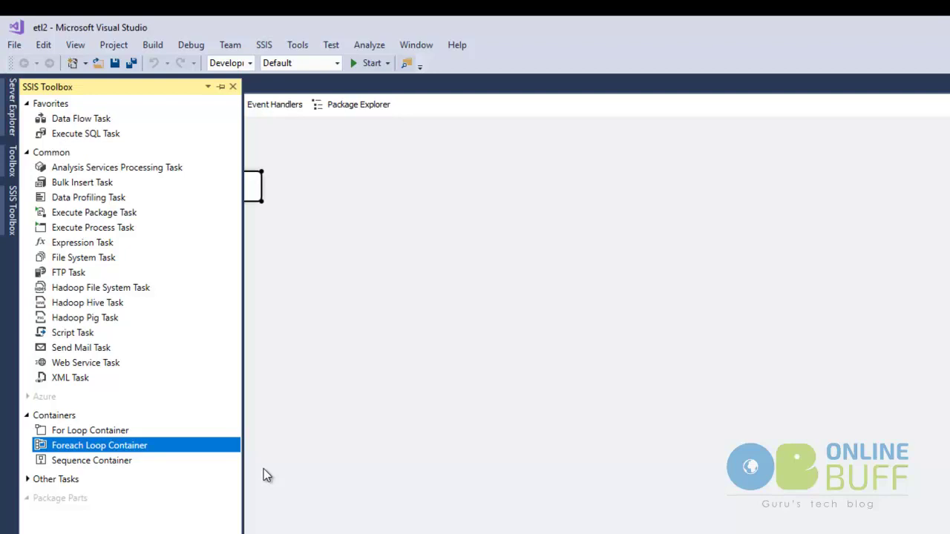
{"action": "left_click", "coordinate": [118, 431]}
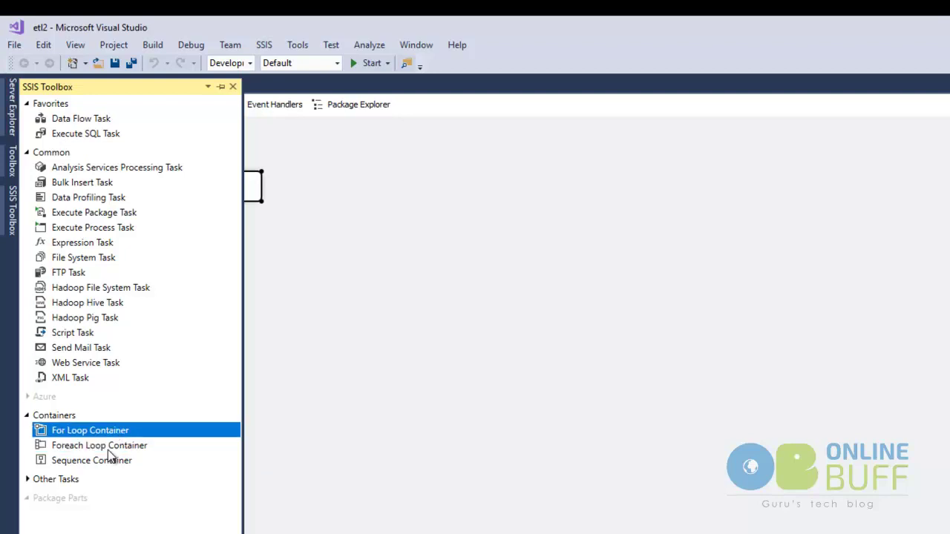
{"action": "left_click", "coordinate": [140, 445]}
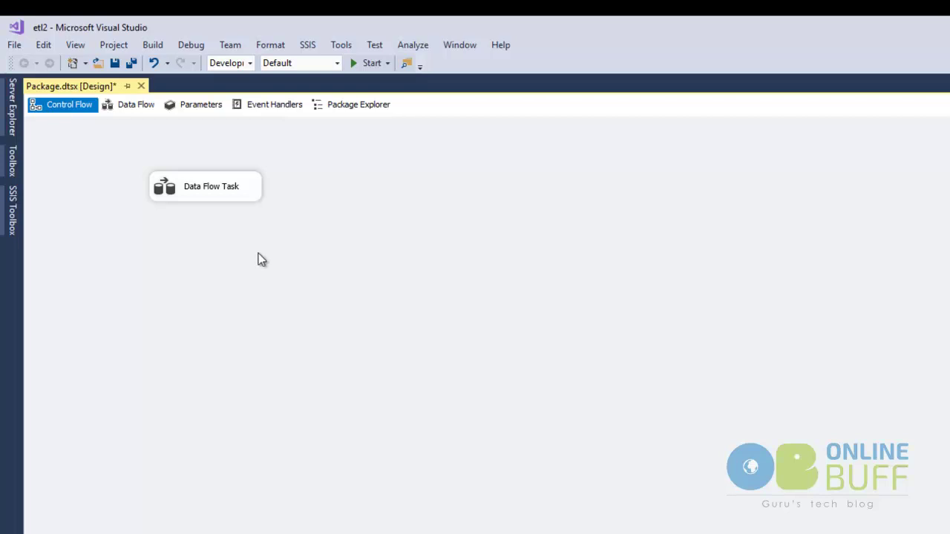
- Open the Data Flow Task's design surface and view the SSIS components offered for it
{"action": "left_click", "coordinate": [232, 188]}
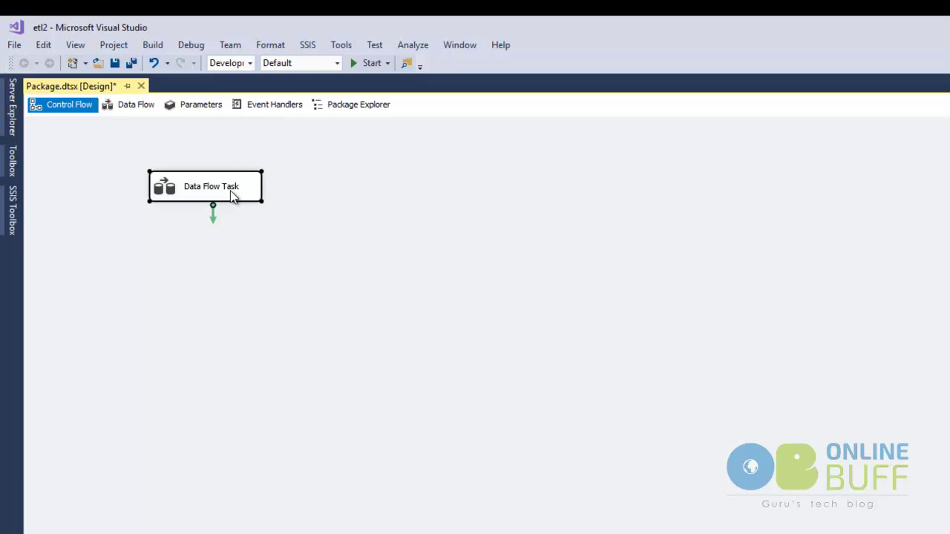
{"action": "double_click", "coordinate": [231, 192]}
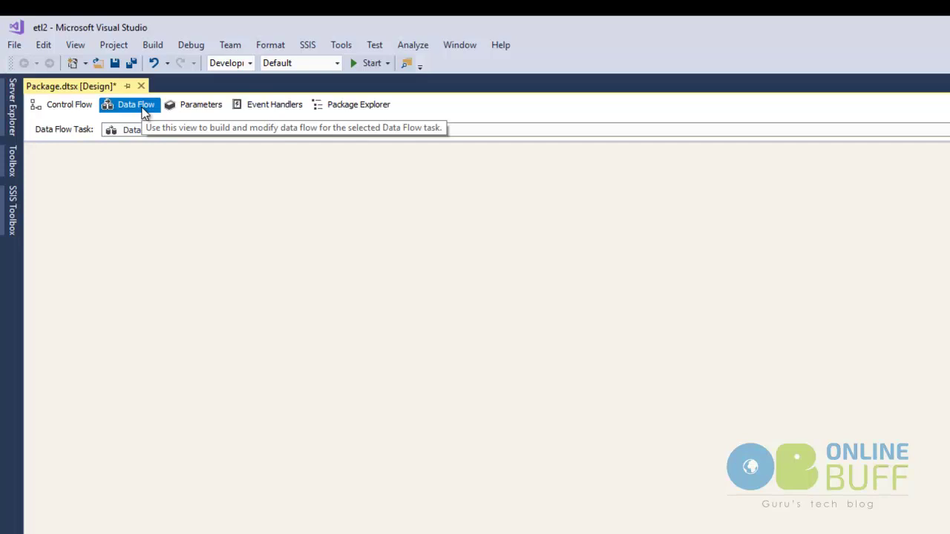
{"action": "left_click", "coordinate": [11, 211]}
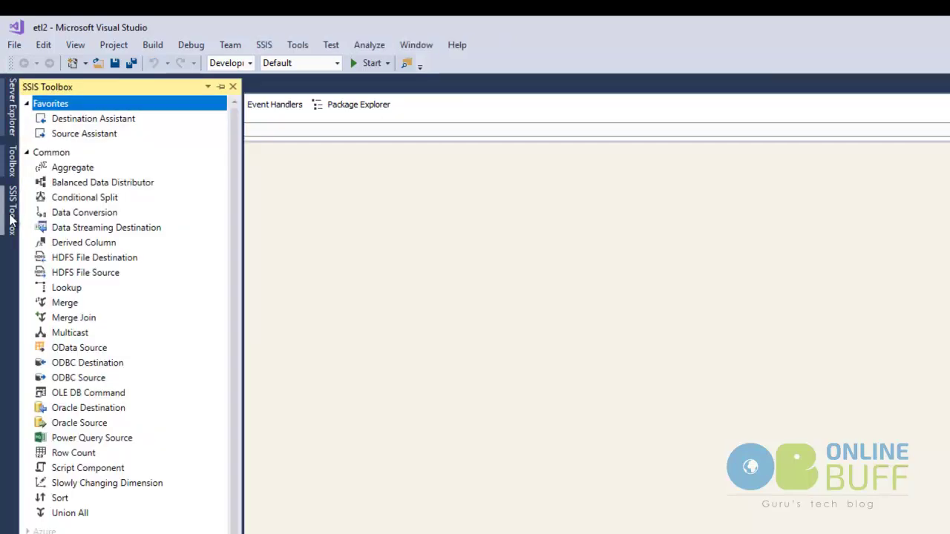
{"action": "left_click", "coordinate": [299, 202]}
- Return to the control flow design and look over its available SSIS tasks and containers for comparison
{"action": "left_click", "coordinate": [63, 110]}
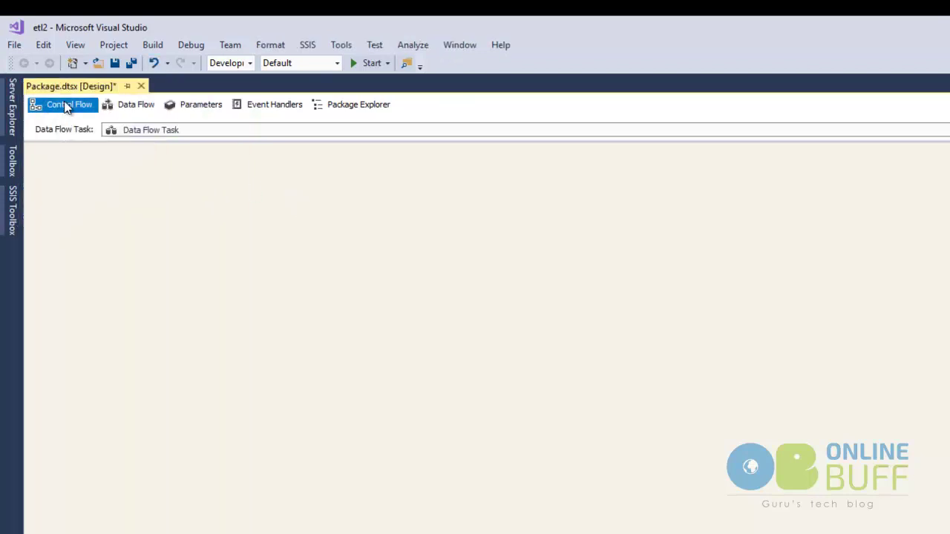
{"action": "left_click", "coordinate": [13, 211]}
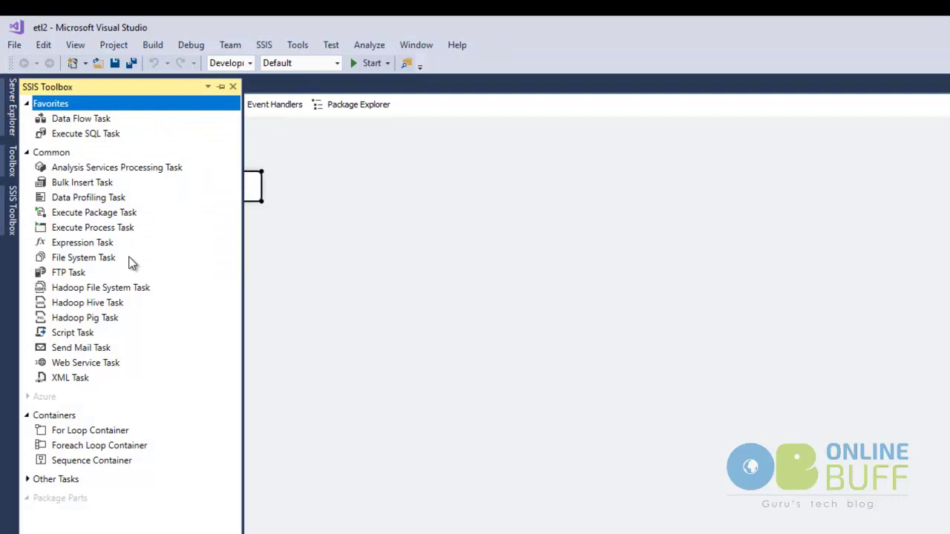
{"action": "left_click", "coordinate": [393, 216]}
{"action": "left_click", "coordinate": [299, 238]}
- Go back to the data flow design and look through its list of sources, transformations and destinations
{"action": "left_click", "coordinate": [138, 108]}
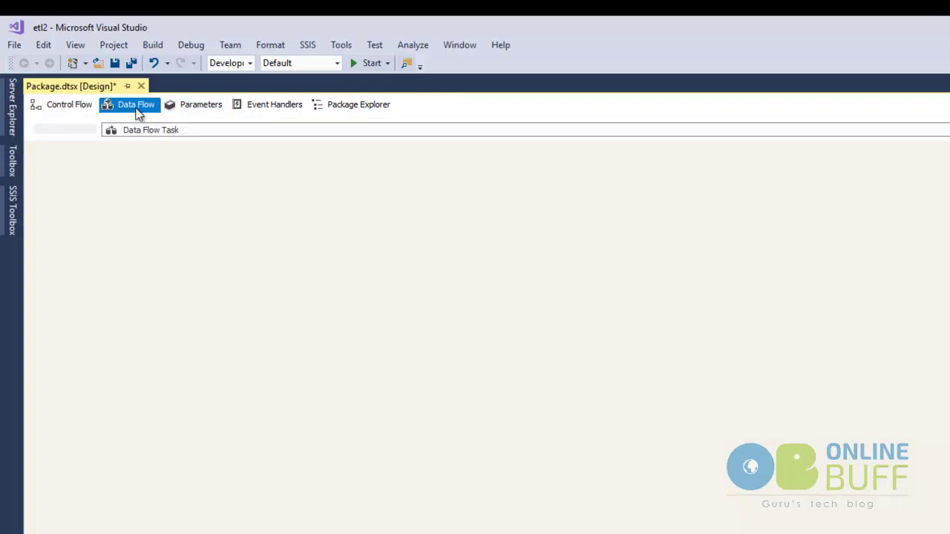
{"action": "left_click", "coordinate": [13, 212]}
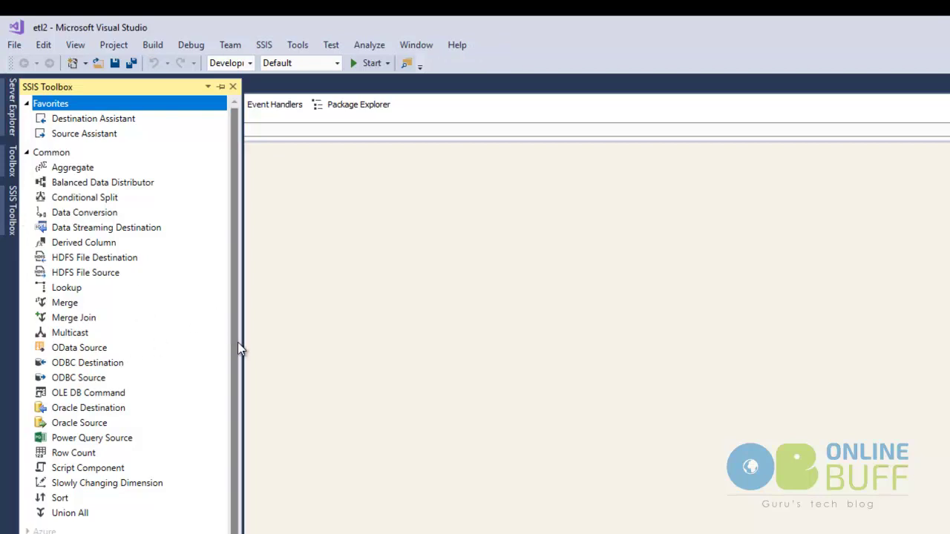
{"action": "left_click_drag", "start_coordinate": [233, 355], "coordinate": [227, 400]}
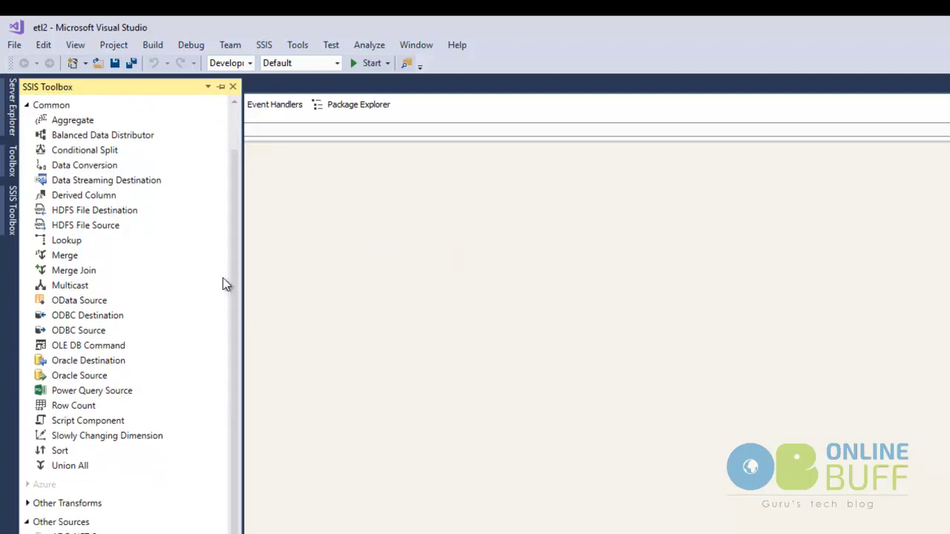
{"action": "left_click_drag", "start_coordinate": [234, 294], "coordinate": [249, 232]}
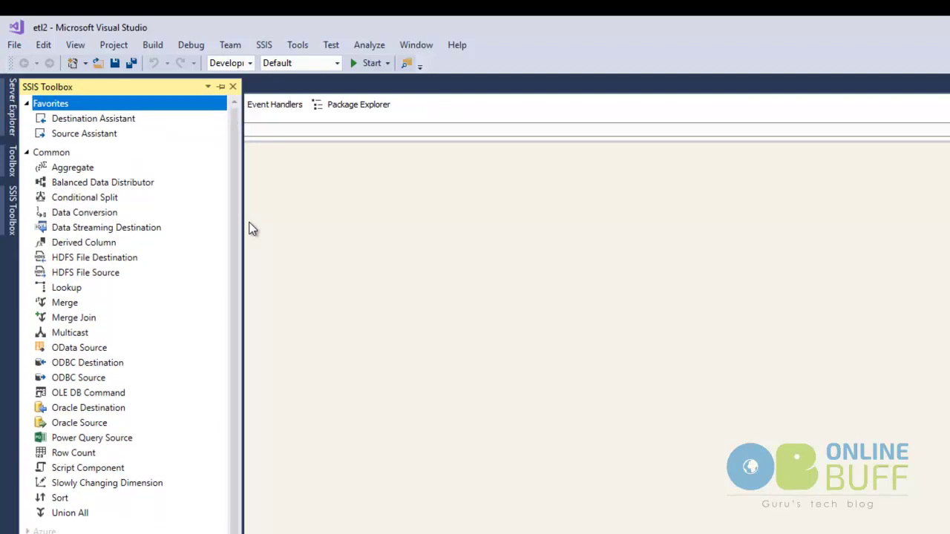
{"action": "left_click", "coordinate": [614, 258]}
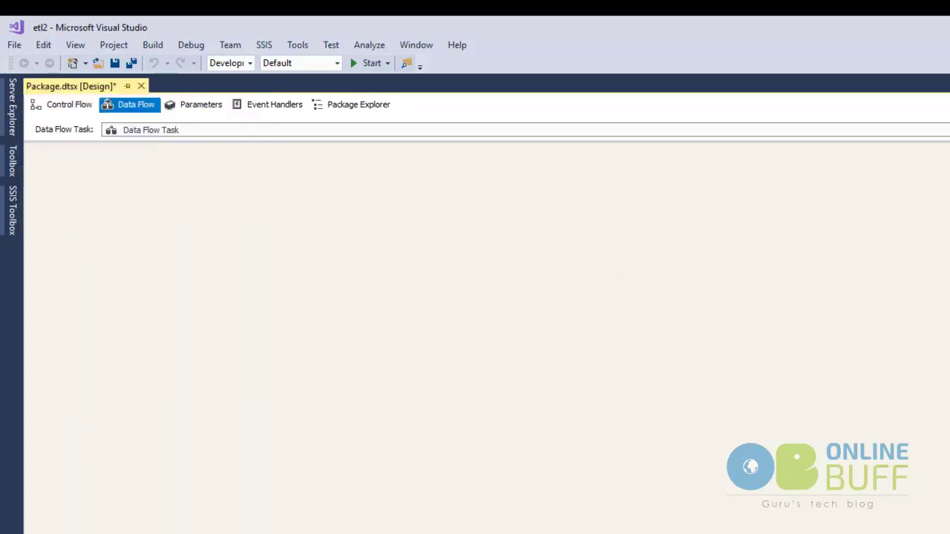
- Switch to Excel and save the customer workbook on Local Disk (E:) under the file name etlexcel
{"action": "key", "text": "alt+Tab"}
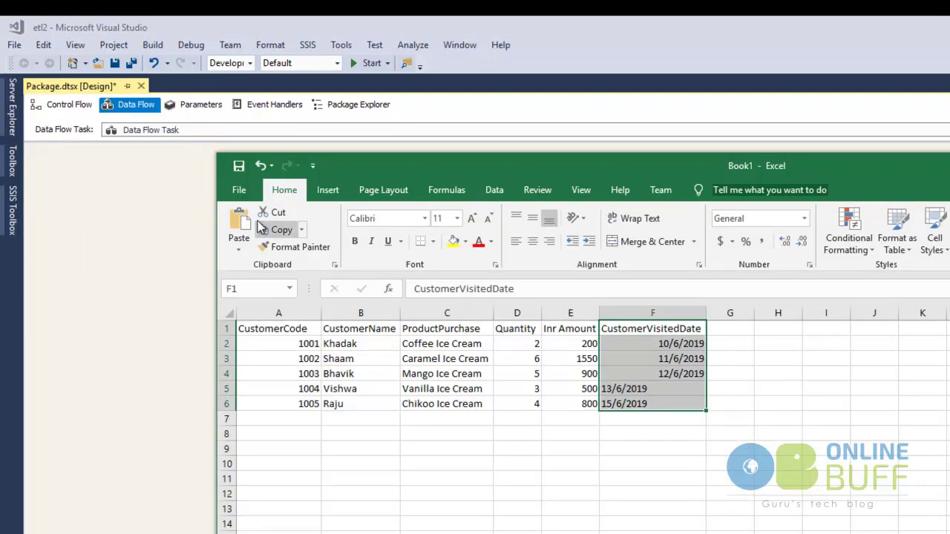
{"action": "left_click", "coordinate": [238, 191]}
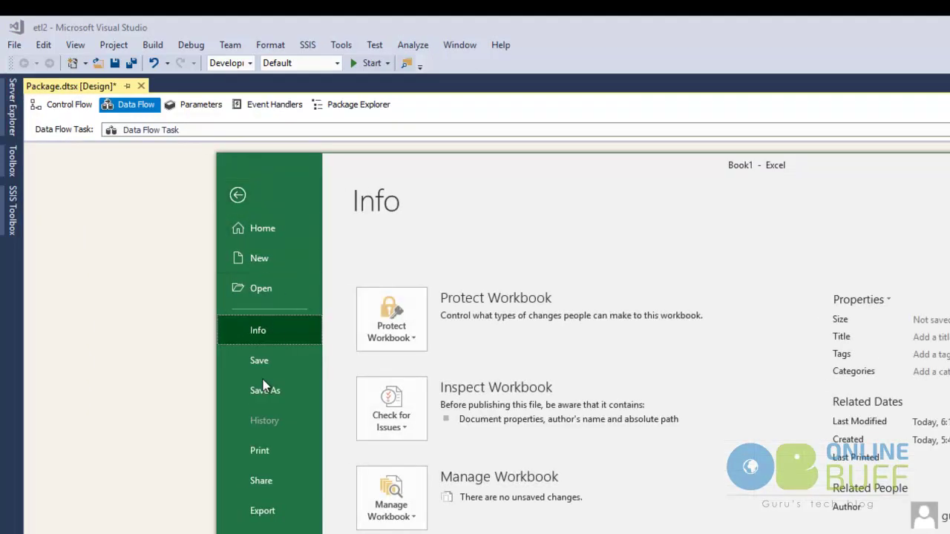
{"action": "left_click", "coordinate": [270, 371]}
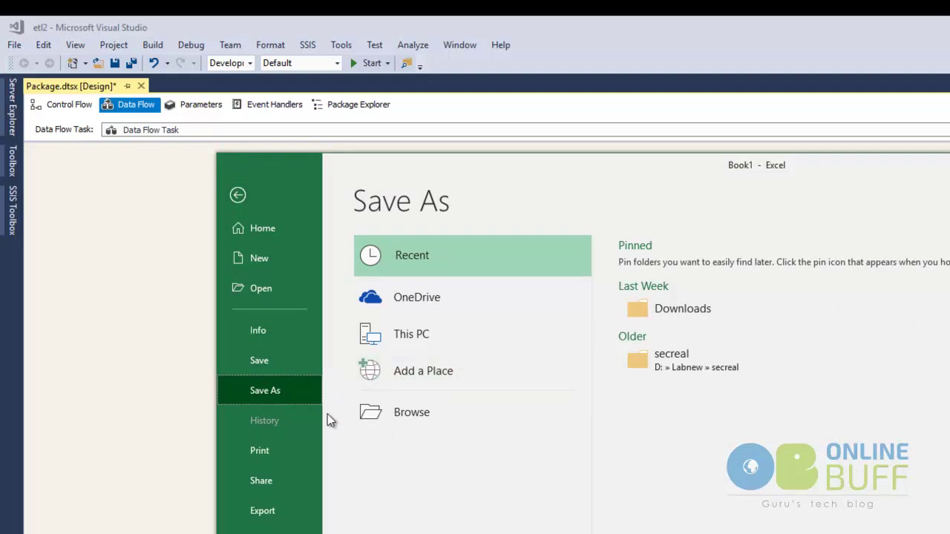
{"action": "left_click", "coordinate": [415, 338]}
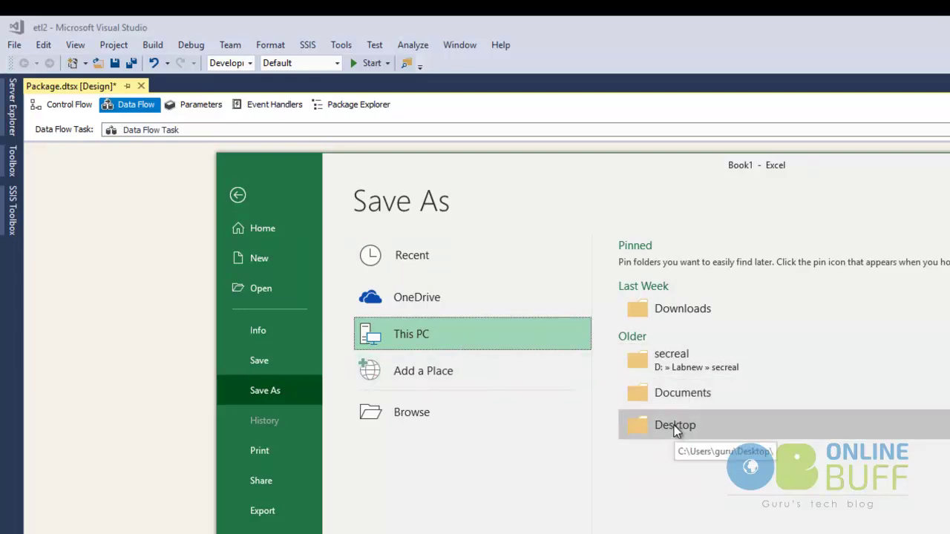
{"action": "left_click", "coordinate": [675, 427]}
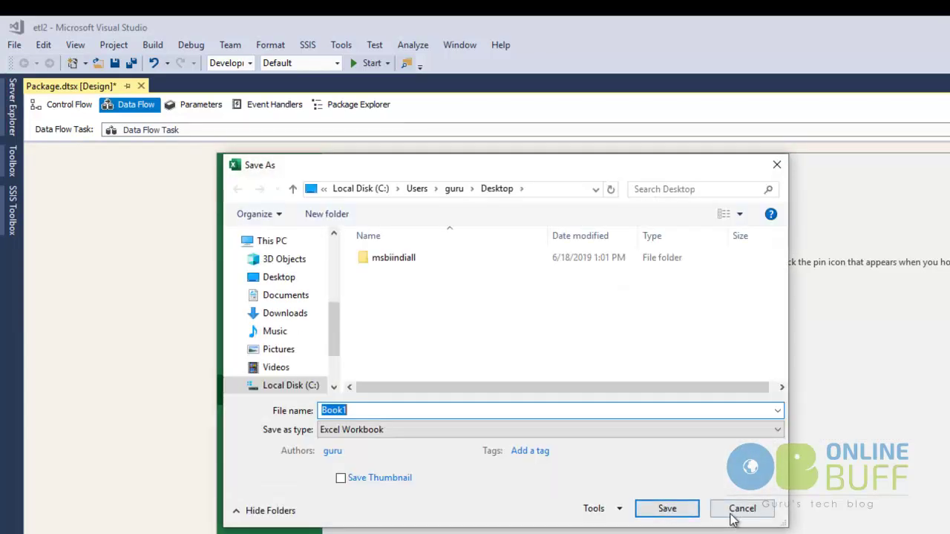
{"action": "left_click", "coordinate": [741, 509]}
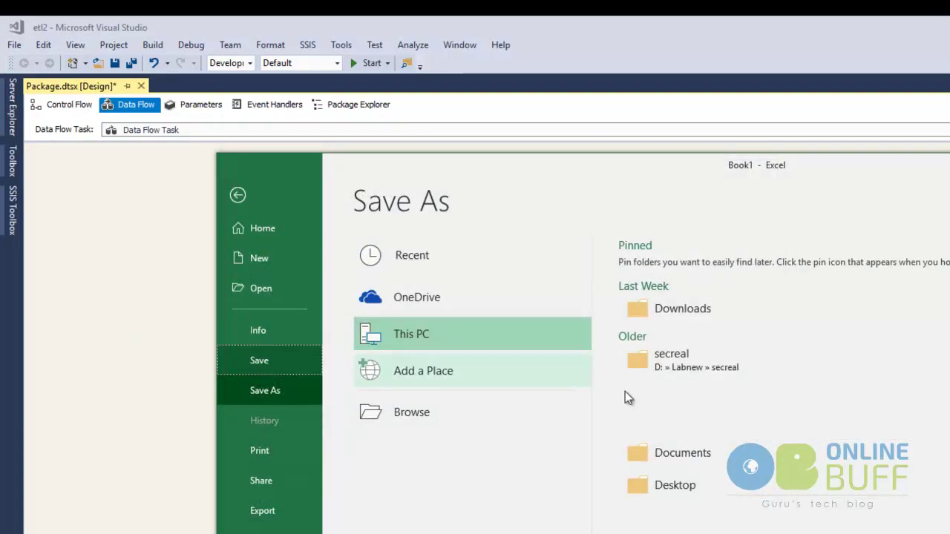
{"action": "double_click", "coordinate": [472, 341]}
{"action": "left_click_drag", "start_coordinate": [335, 318], "coordinate": [333, 346]}
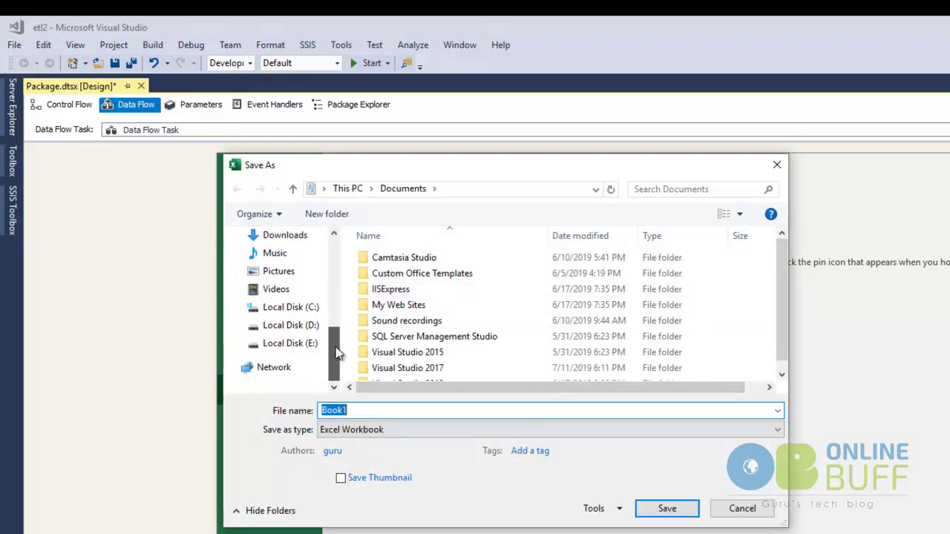
{"action": "left_click", "coordinate": [317, 343]}
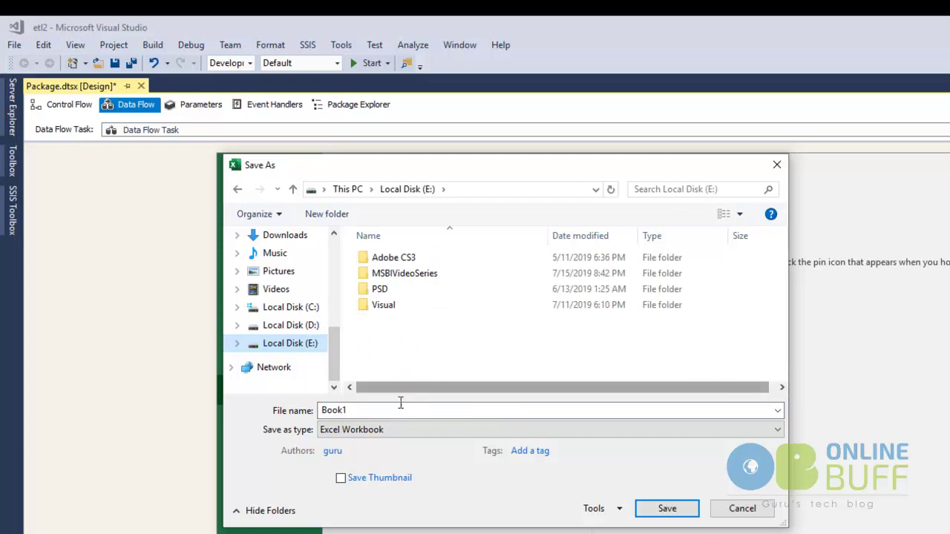
{"action": "left_click", "coordinate": [381, 413]}
{"action": "type", "text": "etlexcel"}
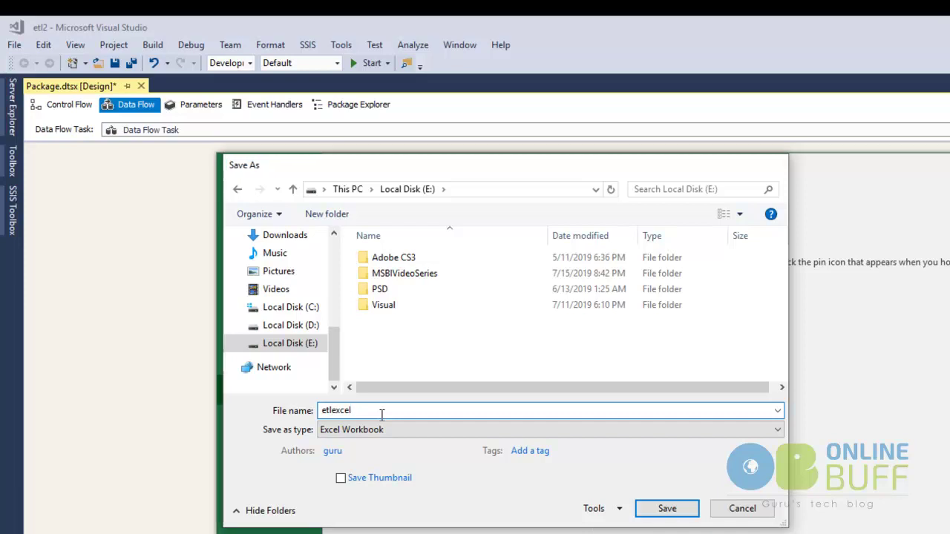
{"action": "key", "text": "Return"}
- Point out the sheet's header row and the customer records below it, and close the etlexcel workbook
{"action": "left_click", "coordinate": [407, 445]}
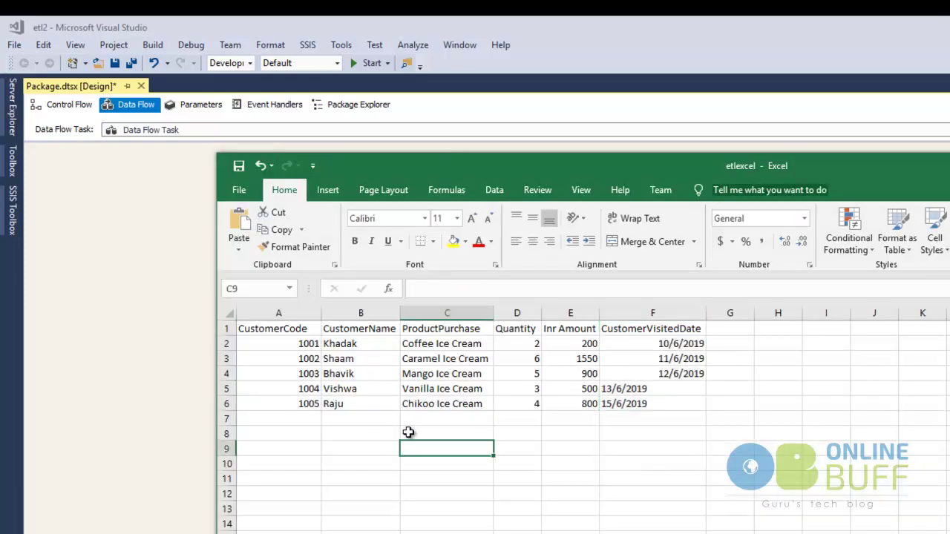
{"action": "left_click_drag", "start_coordinate": [746, 433], "coordinate": [251, 315]}
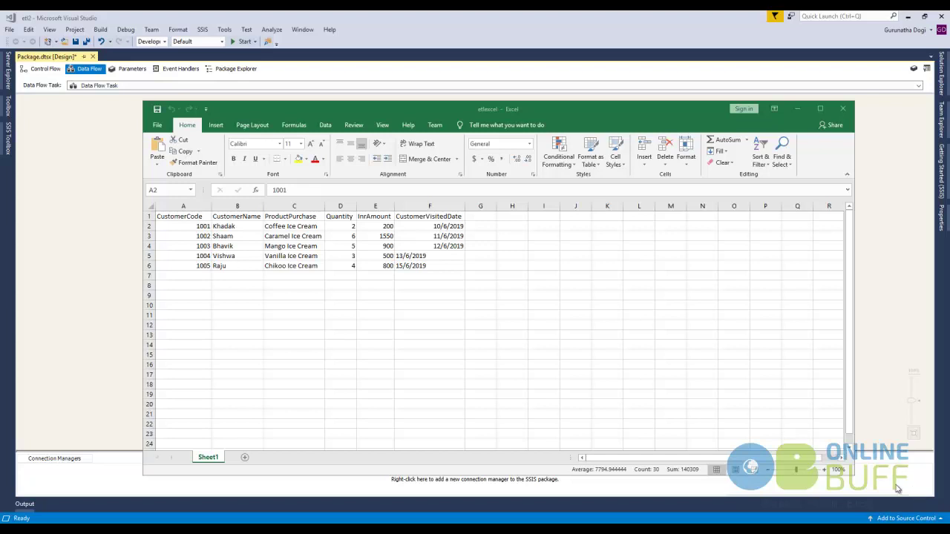
{"action": "left_click", "coordinate": [148, 216]}
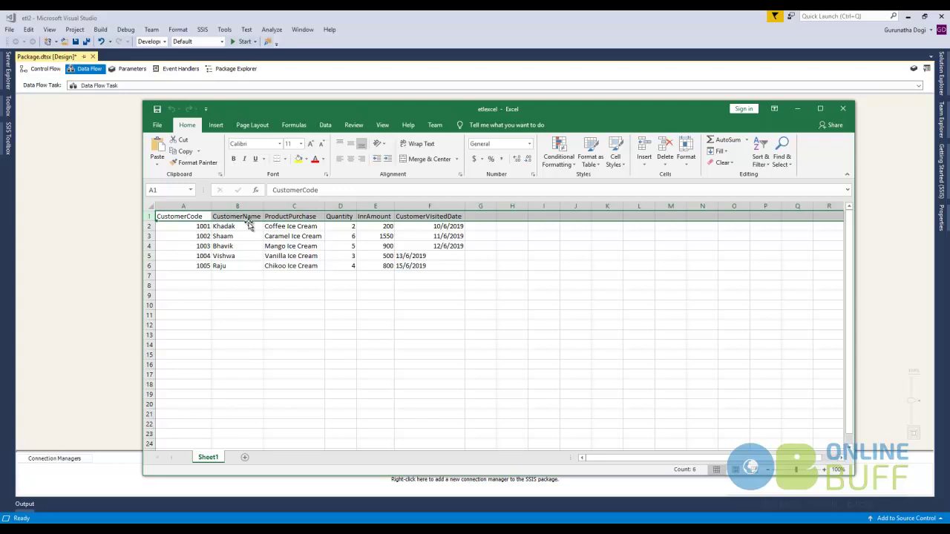
{"action": "left_click_drag", "start_coordinate": [196, 225], "coordinate": [420, 268]}
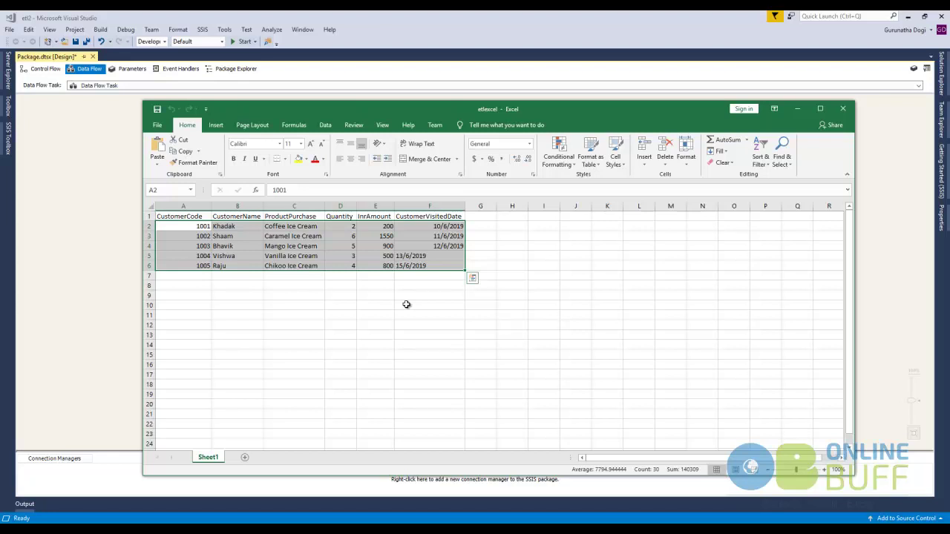
{"action": "left_click", "coordinate": [844, 109]}
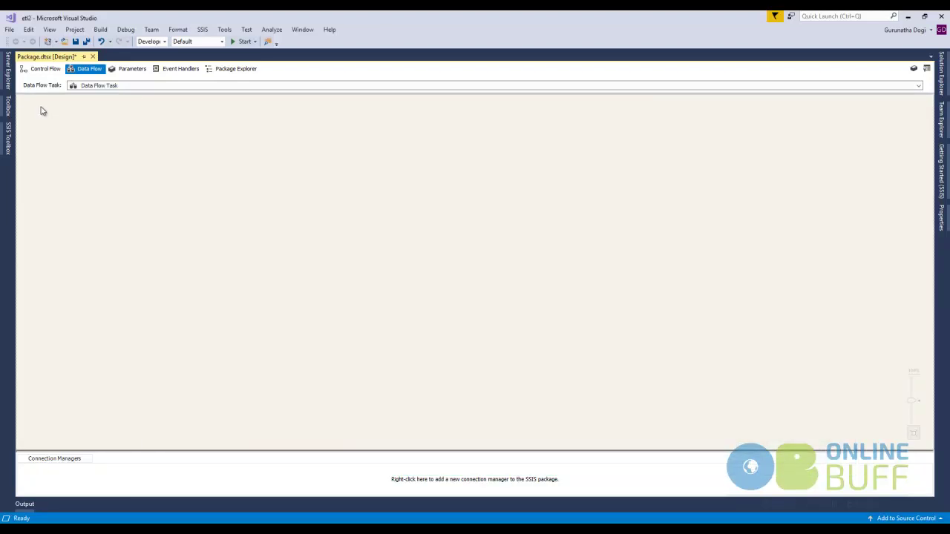
- Compare the control flow and data flow designs, and reopen the Data Flow Task's design surface
{"action": "left_click", "coordinate": [45, 69]}
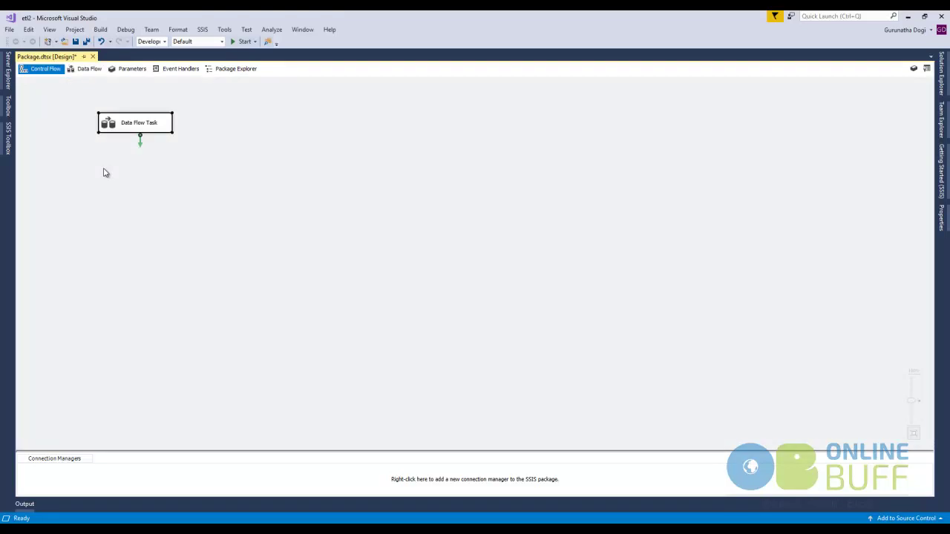
{"action": "left_click", "coordinate": [93, 75]}
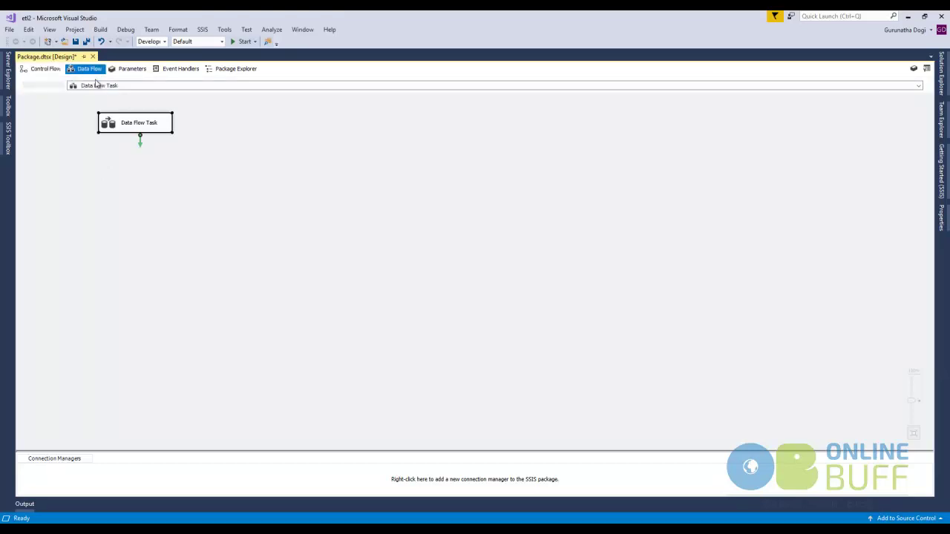
{"action": "left_click", "coordinate": [44, 71]}
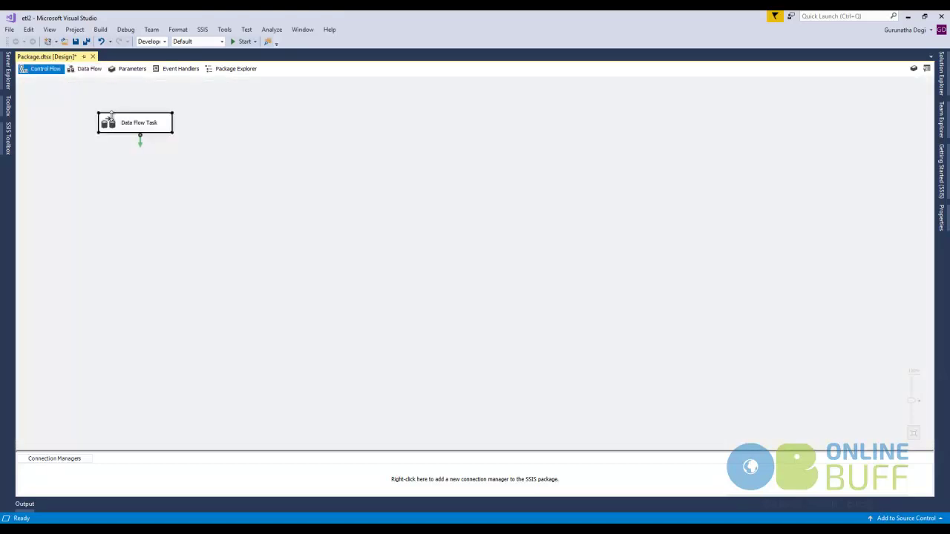
{"action": "double_click", "coordinate": [113, 123]}
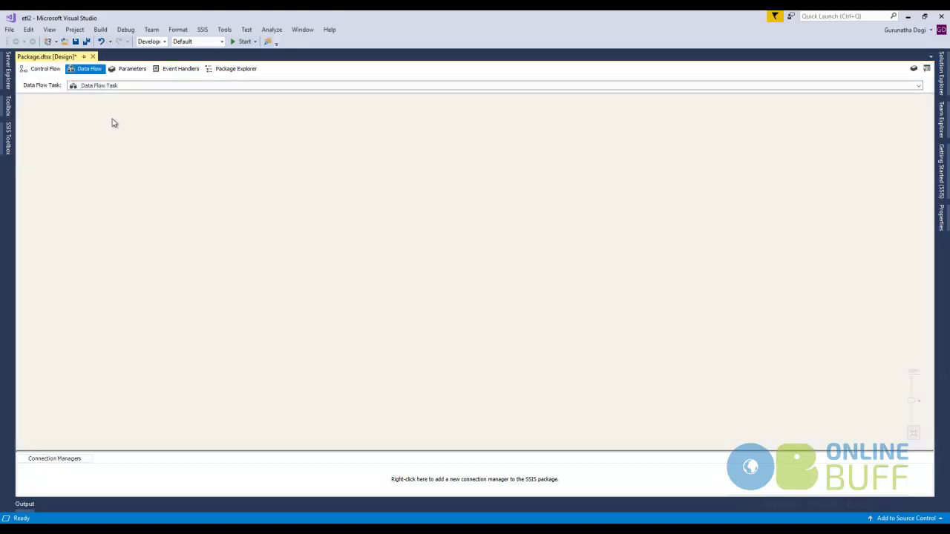
- Add an Excel Source to the data flow and position it near the upper-left corner of the design surface
{"action": "left_click", "coordinate": [7, 137]}
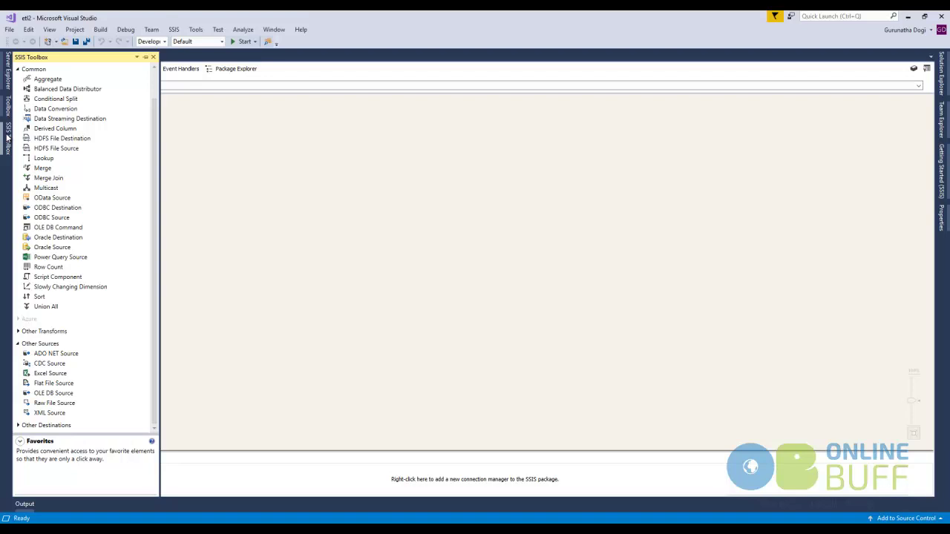
{"action": "left_click", "coordinate": [43, 357]}
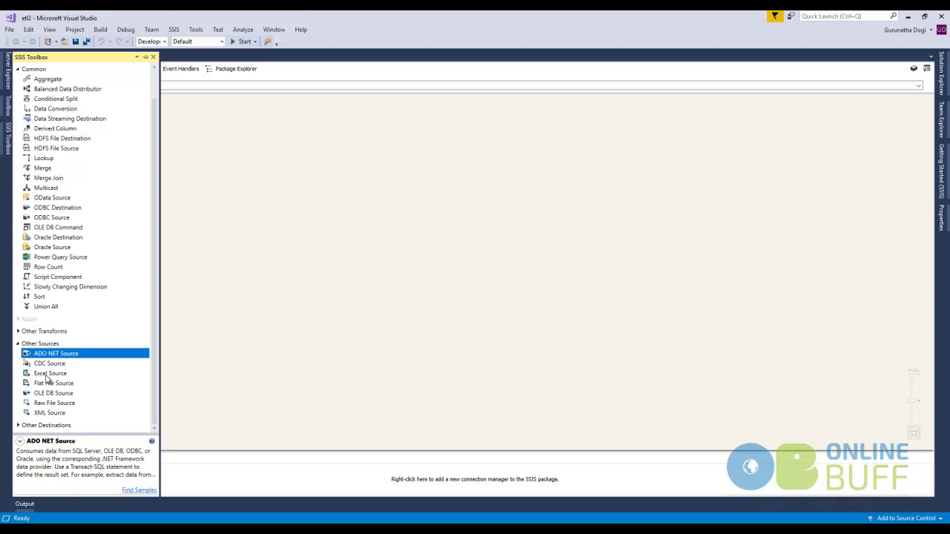
{"action": "left_click_drag", "start_coordinate": [46, 379], "coordinate": [196, 143]}
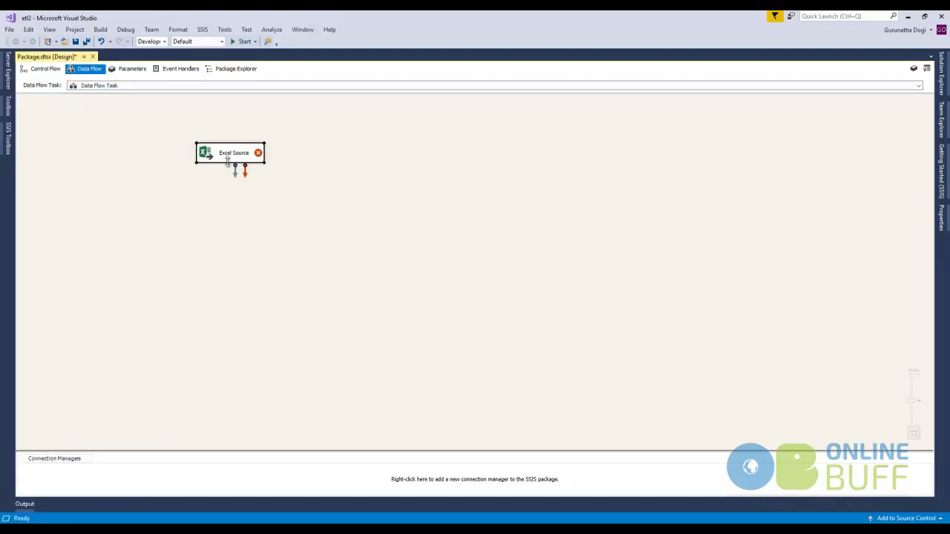
{"action": "left_click_drag", "start_coordinate": [232, 161], "coordinate": [163, 128]}
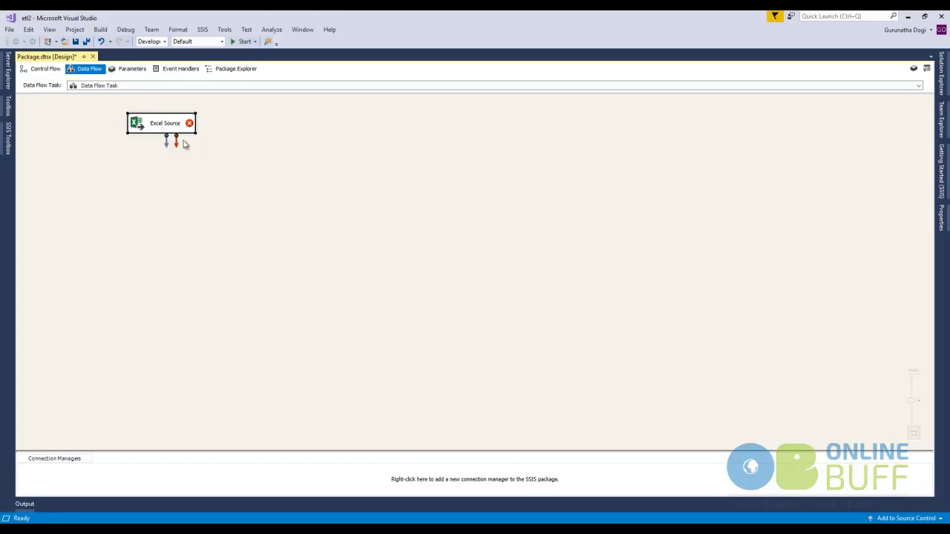
- Examine the blue and red output arrows of the Excel Source
{"action": "left_click", "coordinate": [209, 160]}
{"action": "left_click", "coordinate": [175, 129]}
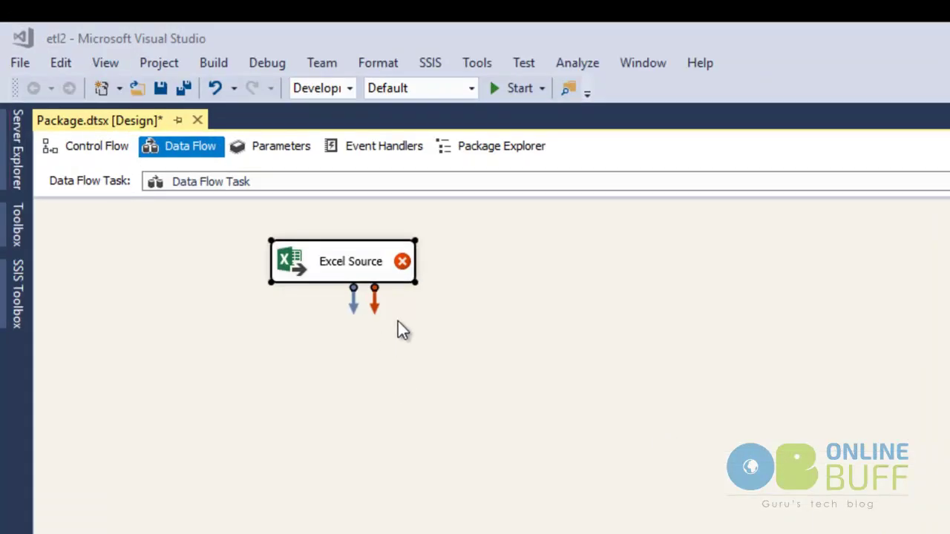
{"action": "left_click_drag", "start_coordinate": [355, 312], "coordinate": [344, 416]}
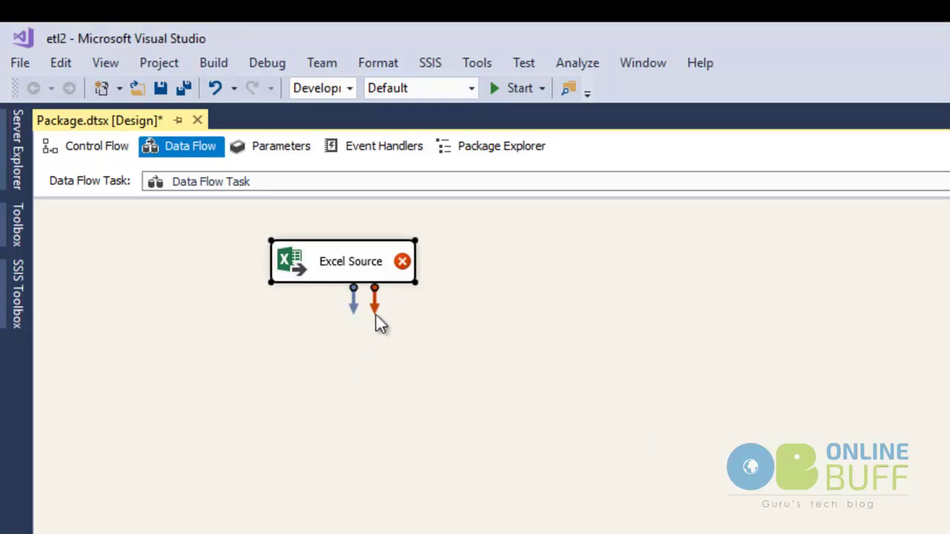
{"action": "left_click_drag", "start_coordinate": [376, 313], "coordinate": [401, 477]}
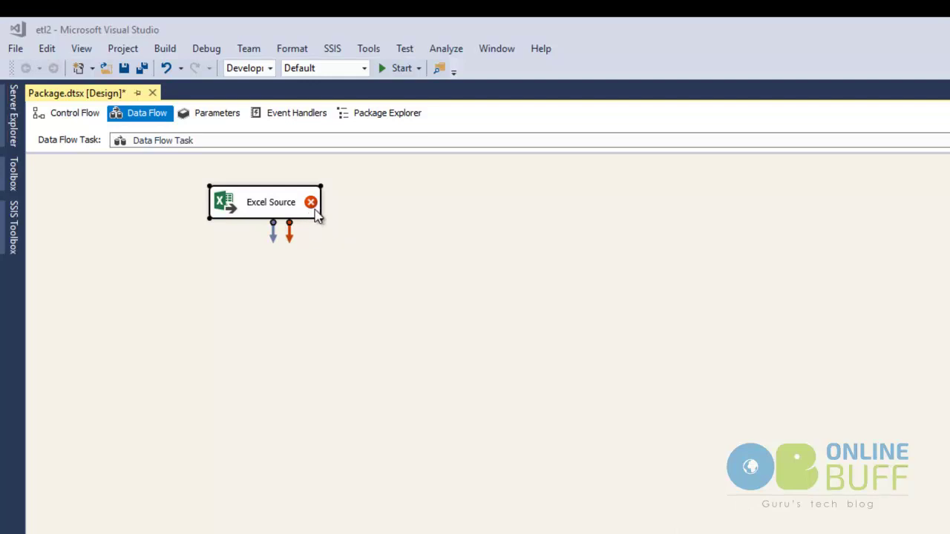
{"action": "mouse_move", "coordinate": [317, 215]}
- Open the Excel Source for editing and create a new Excel connection manager that uses the file E:\etlexcel.xls
{"action": "mouse_move", "coordinate": [270, 216]}
{"action": "double_click", "coordinate": [271, 216]}
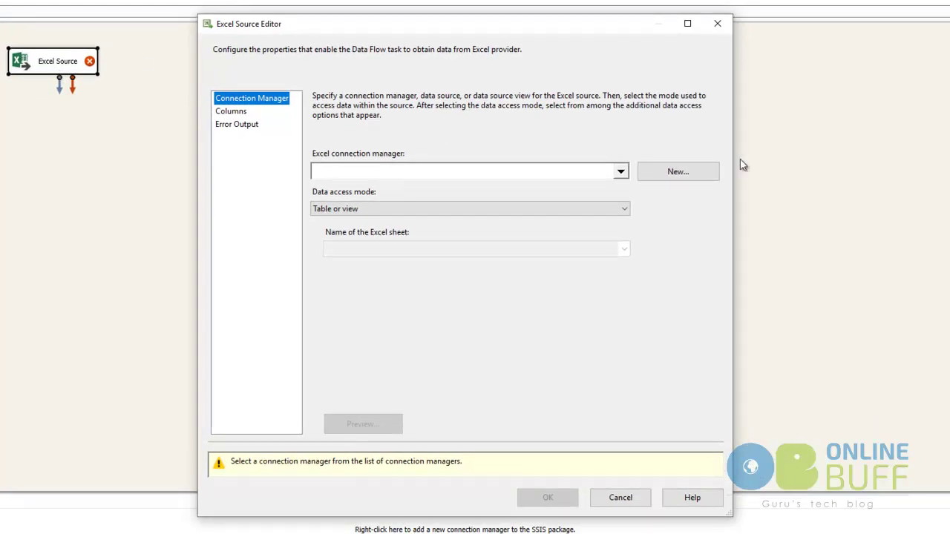
{"action": "left_click", "coordinate": [695, 181]}
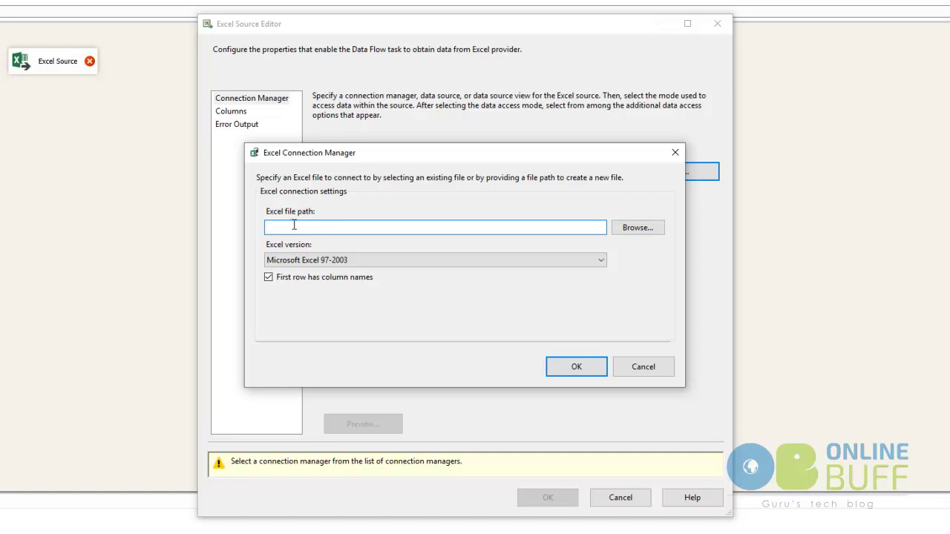
{"action": "left_click", "coordinate": [651, 233]}
{"action": "left_click", "coordinate": [403, 309]}
{"action": "double_click", "coordinate": [402, 309]}
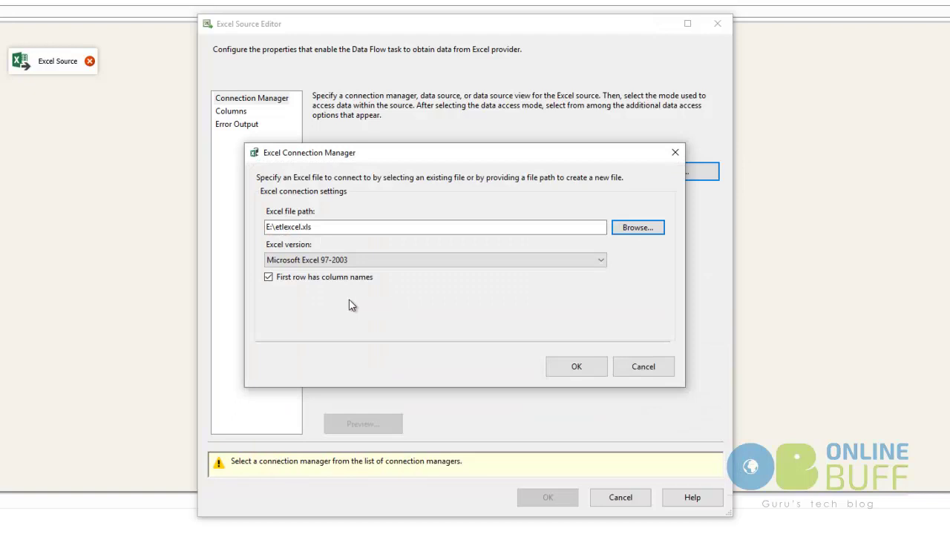
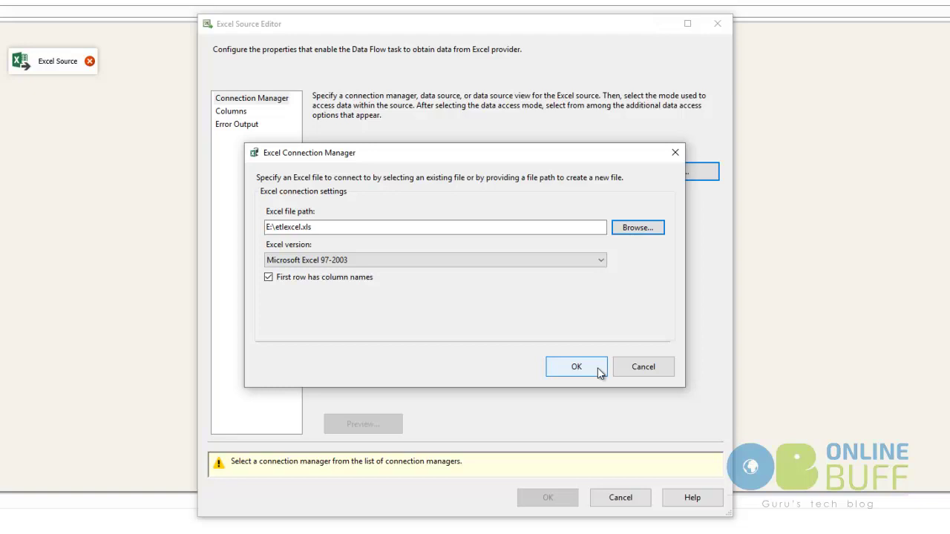
{"action": "left_click", "coordinate": [600, 373]}
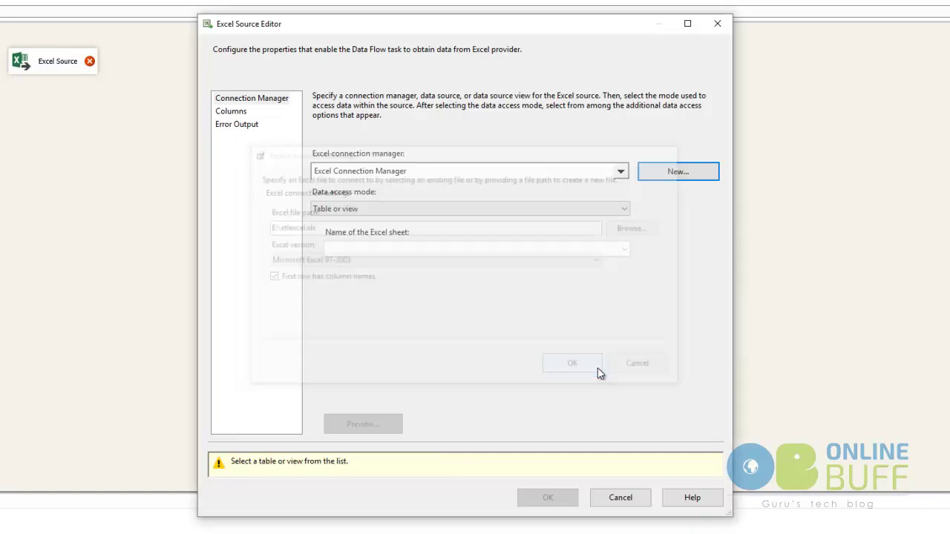
- Set the Excel Source's data access mode to Table or view and choose Sheet1$ as the Excel sheet
{"action": "left_click", "coordinate": [410, 213]}
{"action": "left_click", "coordinate": [412, 221]}
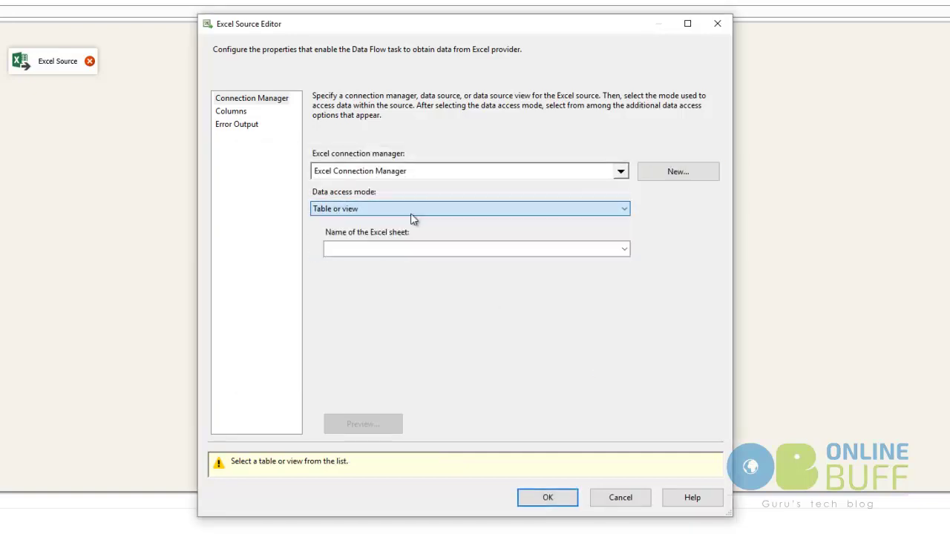
{"action": "left_click", "coordinate": [602, 250]}
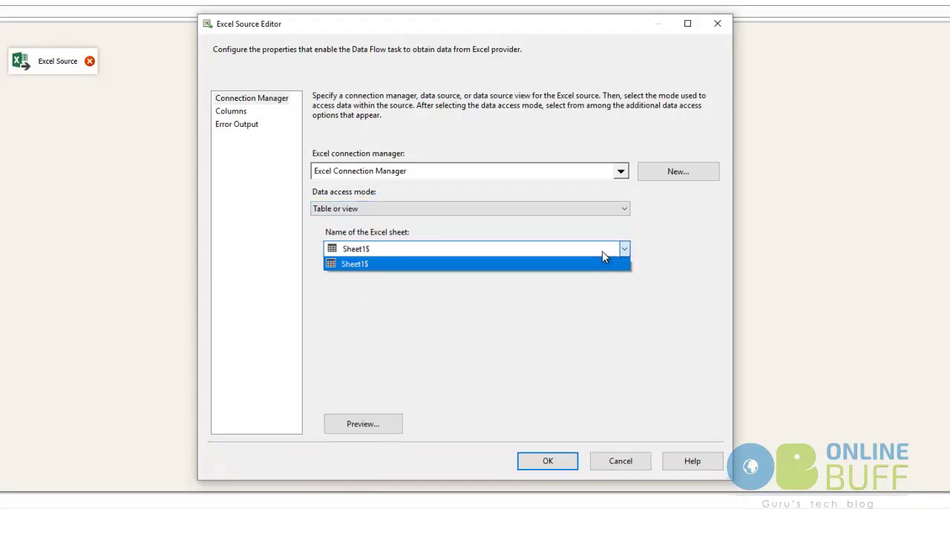
{"action": "left_click", "coordinate": [478, 265]}
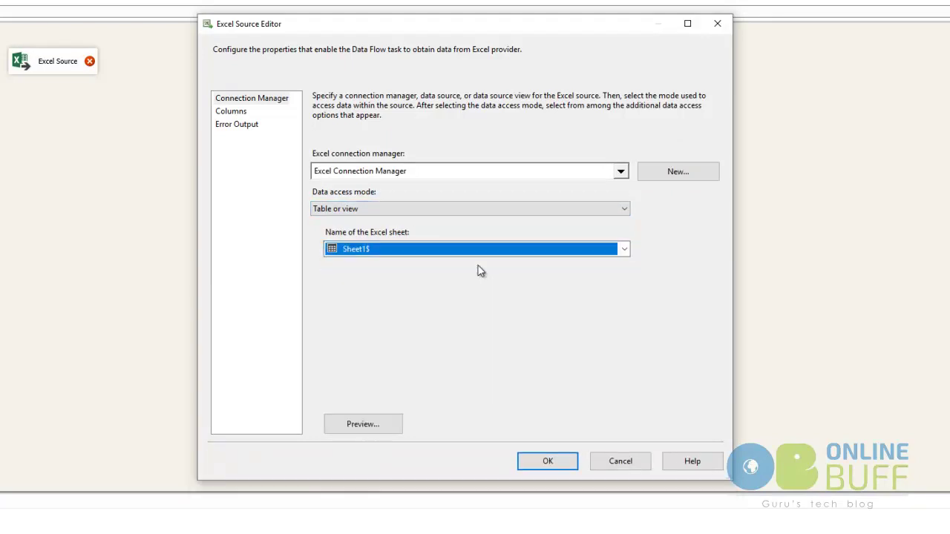
- Preview the Sheet1$ data, widening the CustomerCode and CustomerName columns to read them, and close the preview
{"action": "left_click", "coordinate": [382, 426]}
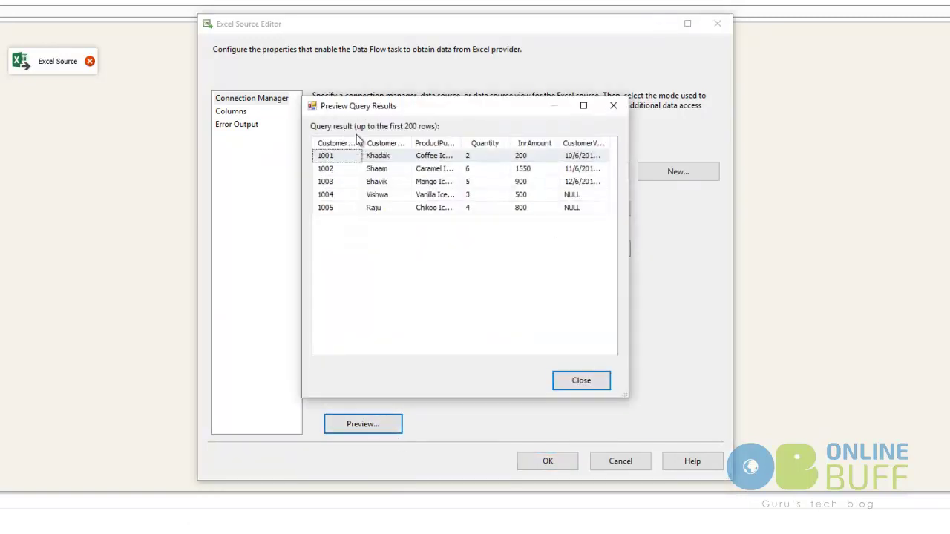
{"action": "left_click_drag", "start_coordinate": [363, 142], "coordinate": [403, 143]}
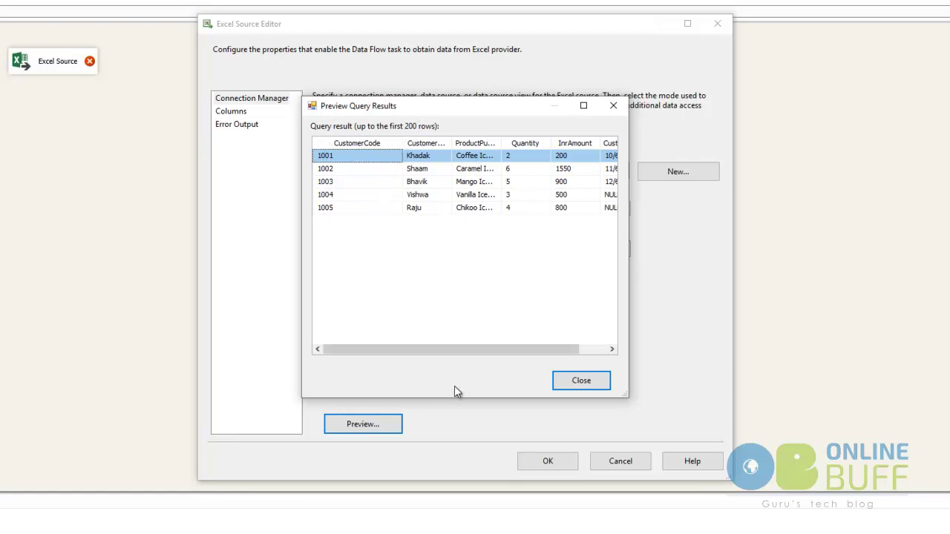
{"action": "left_click_drag", "start_coordinate": [468, 352], "coordinate": [330, 350]}
{"action": "left_click_drag", "start_coordinate": [451, 143], "coordinate": [500, 144]}
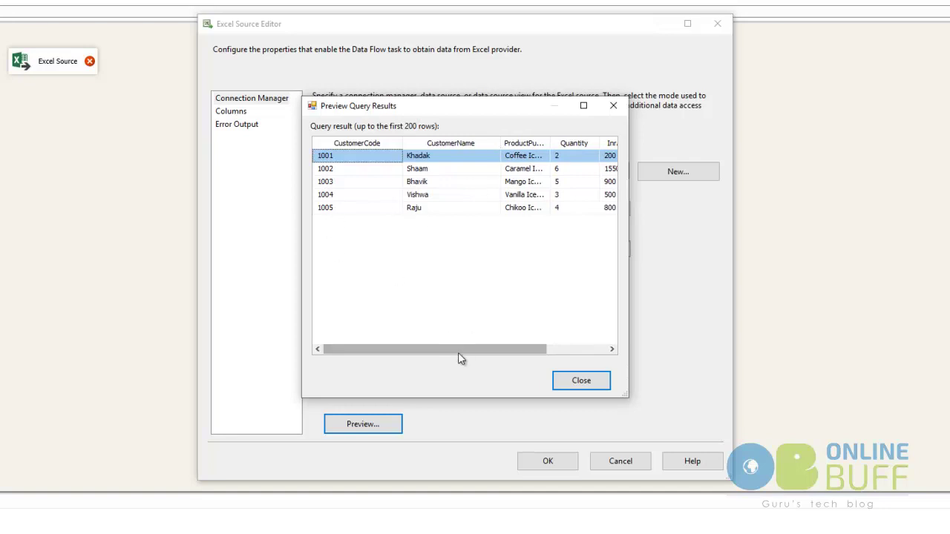
{"action": "left_click_drag", "start_coordinate": [464, 347], "coordinate": [524, 347]}
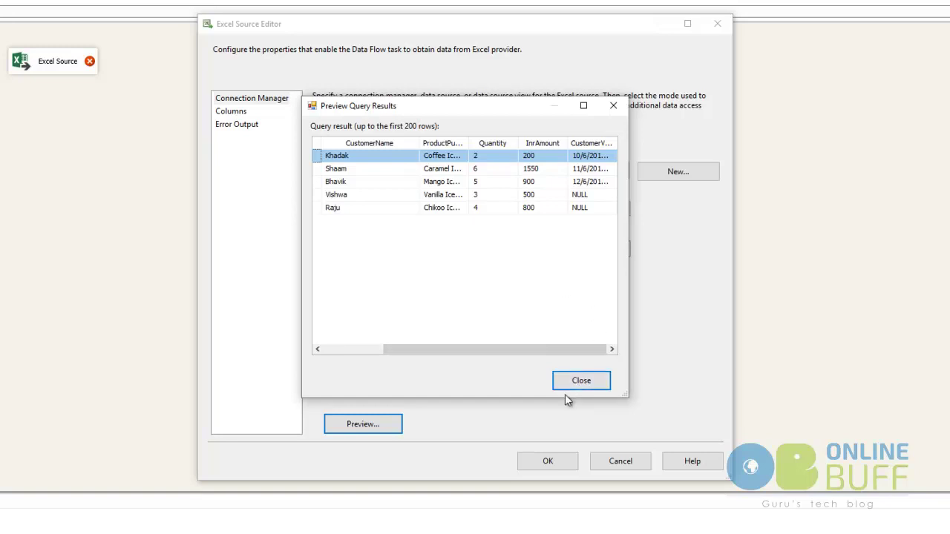
{"action": "left_click", "coordinate": [580, 380]}
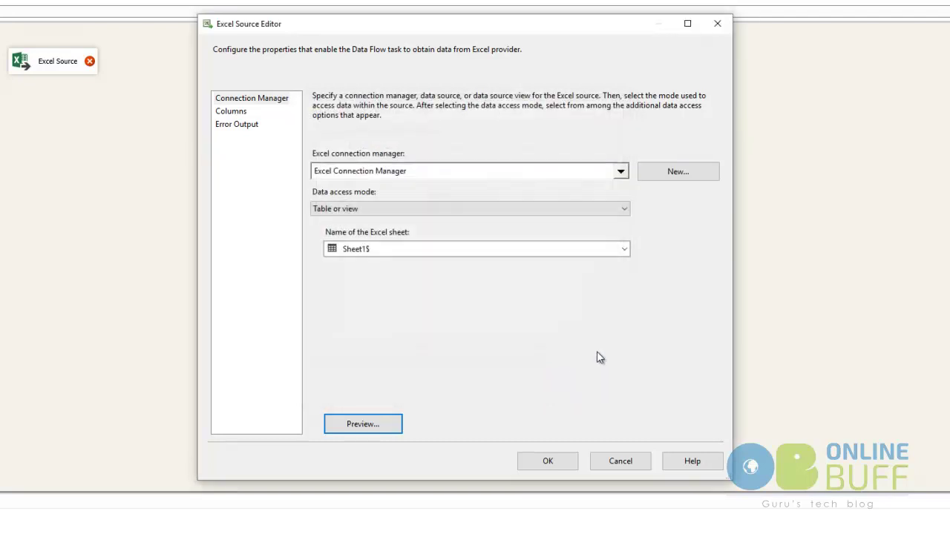
- Review the Excel Source's external and output column mappings, including InrAmount, and accept the source configuration
{"action": "left_click", "coordinate": [225, 113]}
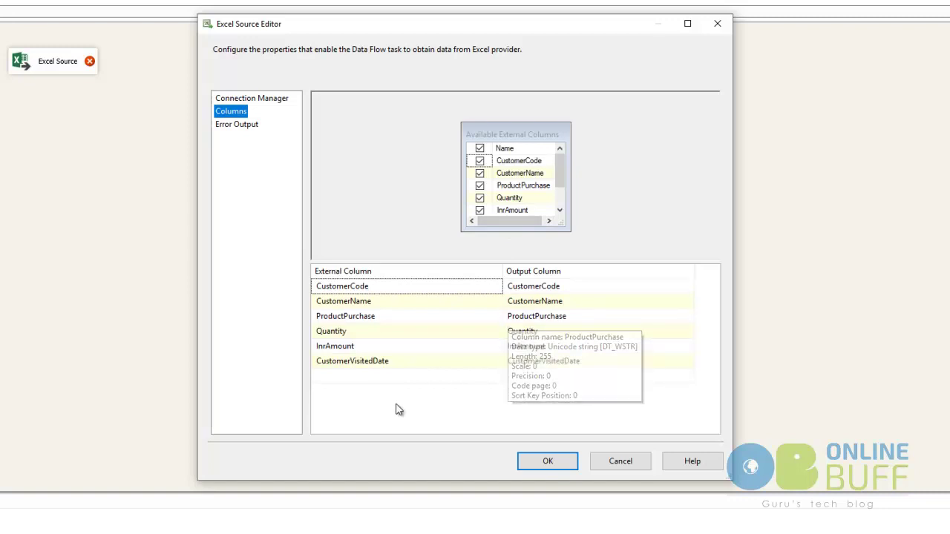
{"action": "left_click", "coordinate": [556, 347]}
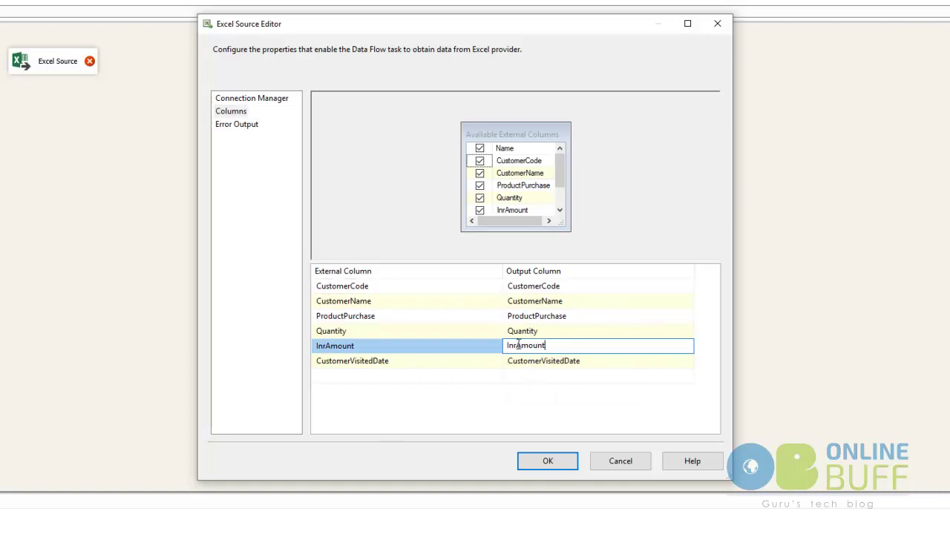
{"action": "left_click_drag", "start_coordinate": [517, 346], "coordinate": [500, 346]}
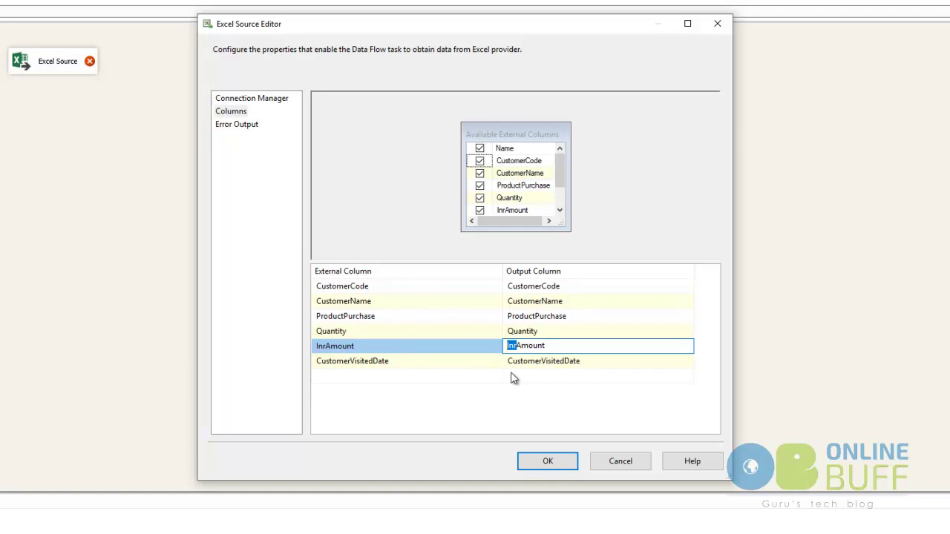
{"action": "left_click", "coordinate": [266, 98]}
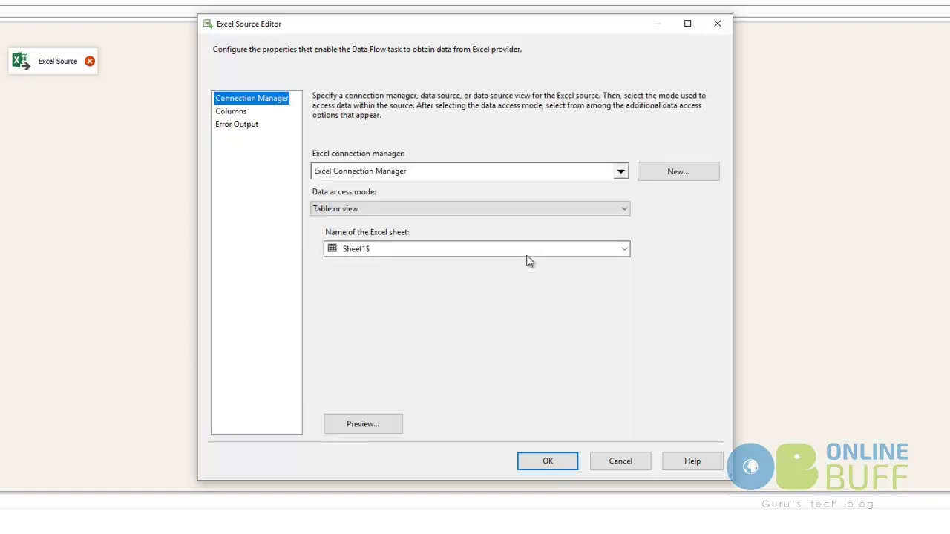
{"action": "left_click", "coordinate": [566, 462]}
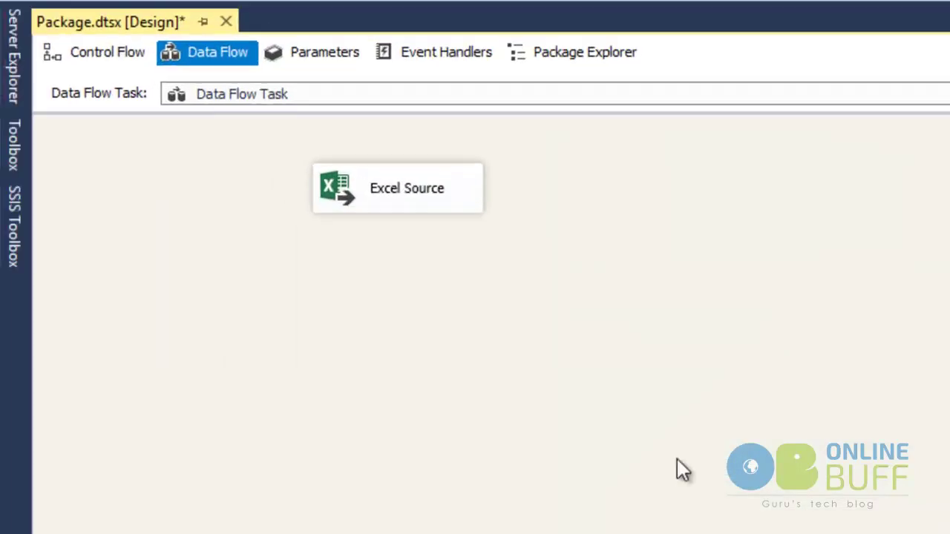
{"action": "left_click", "coordinate": [465, 205]}
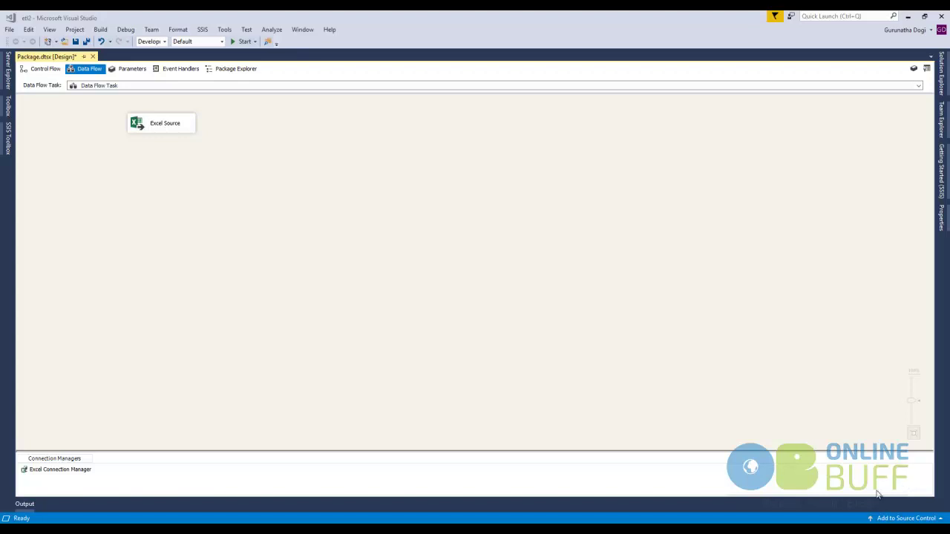
- Switch to the etlexcel workbook in Excel and examine the data in the CustomerName and InrAmount columns
{"action": "key", "text": "alt+Tab"}
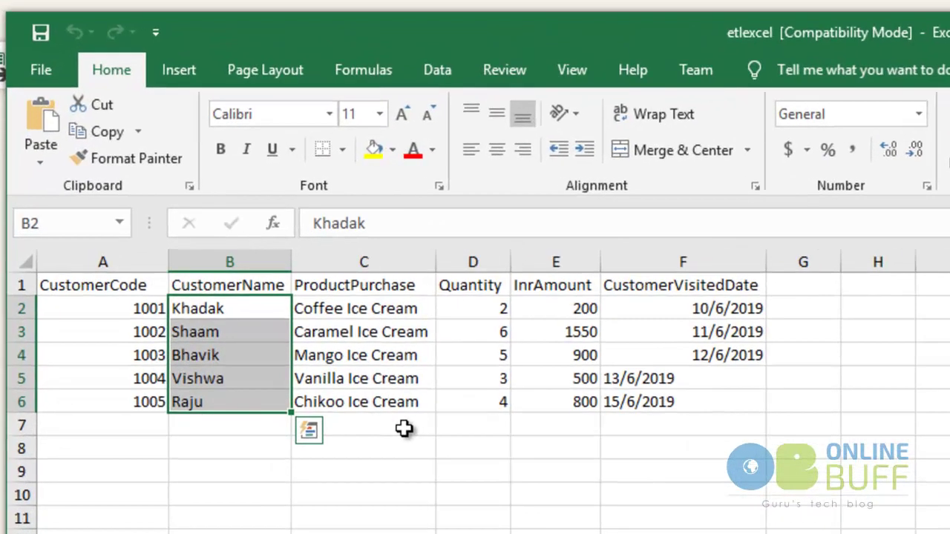
{"action": "left_click", "coordinate": [393, 470]}
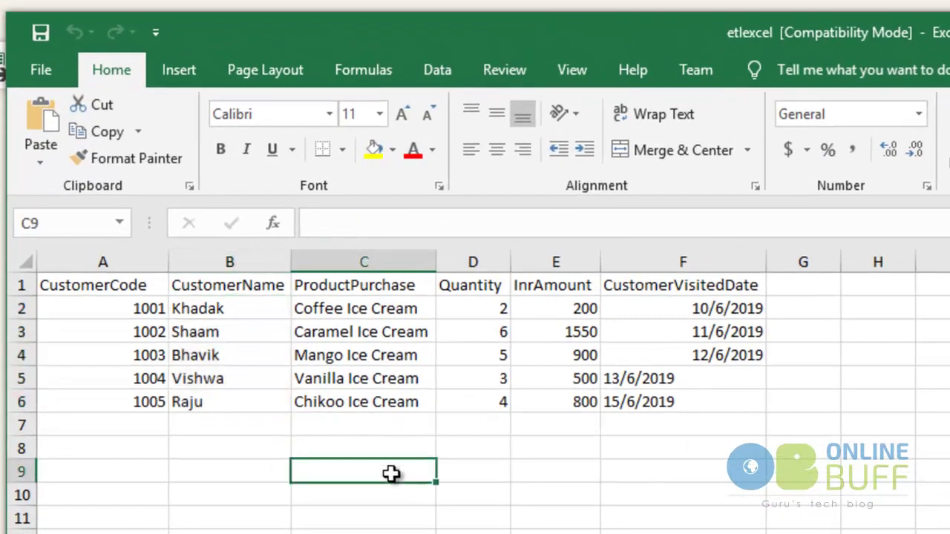
{"action": "left_click", "coordinate": [227, 262]}
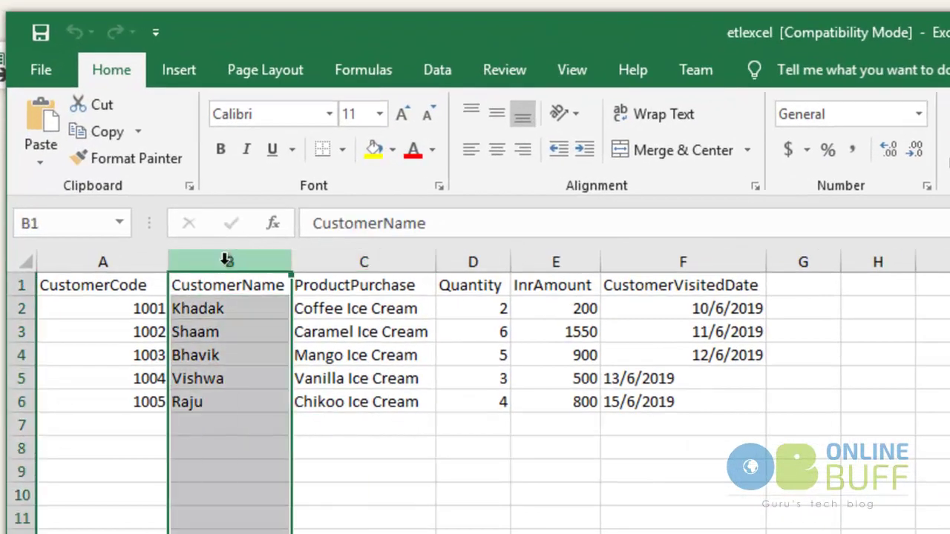
{"action": "left_click", "coordinate": [210, 371]}
{"action": "left_click", "coordinate": [230, 303]}
{"action": "left_click_drag", "start_coordinate": [230, 303], "coordinate": [233, 401]}
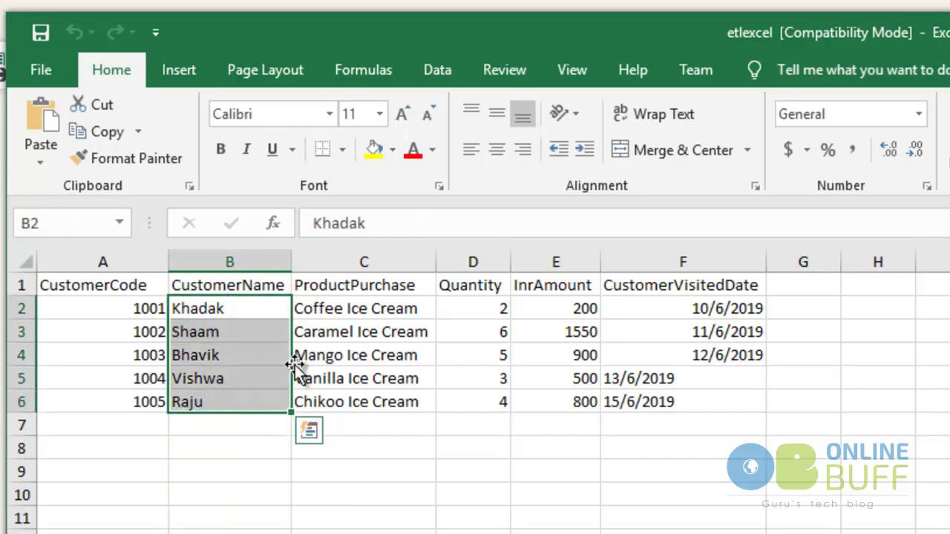
{"action": "left_click", "coordinate": [222, 426]}
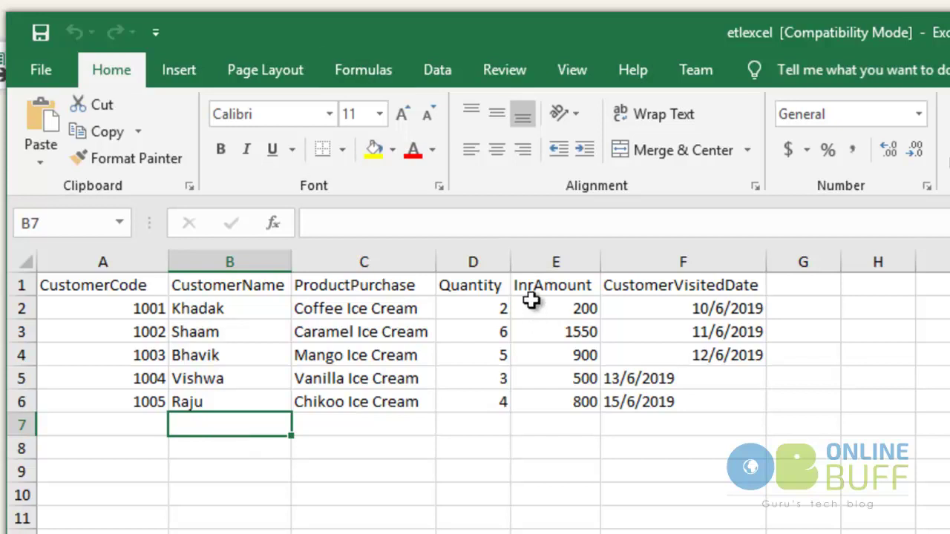
{"action": "left_click_drag", "start_coordinate": [545, 305], "coordinate": [540, 401]}
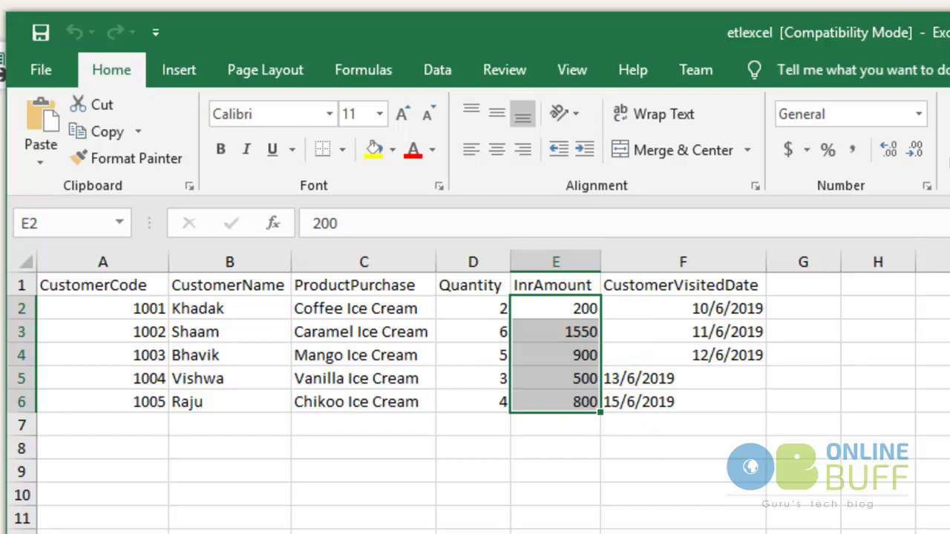
- Switch to the Notepad notes and examine the ActualAmount and USDAmount column definitions of the customer table
{"action": "key", "text": "alt+Tab"}
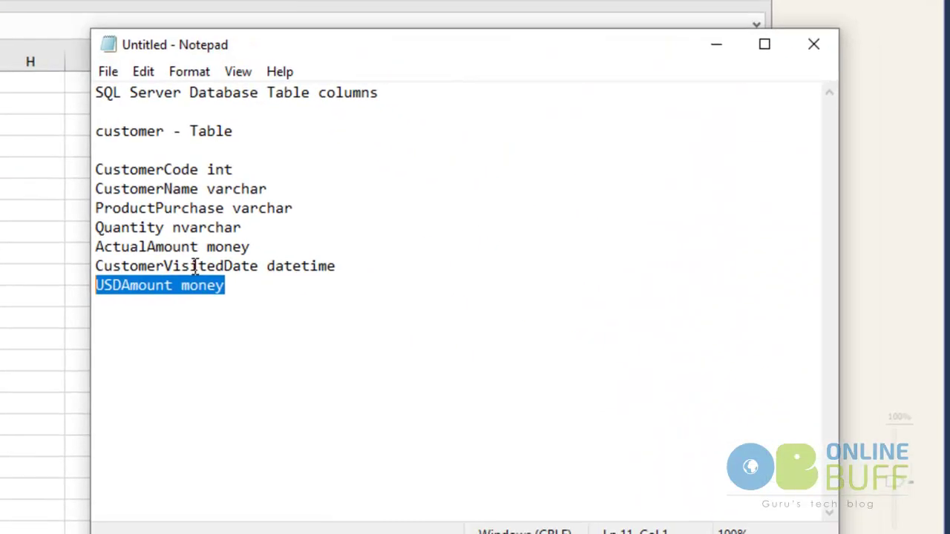
{"action": "left_click", "coordinate": [178, 333]}
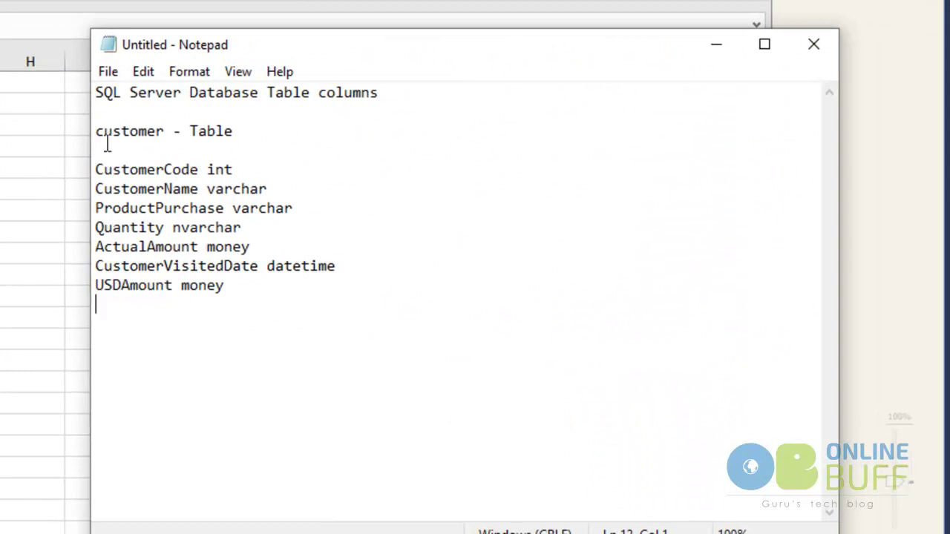
{"action": "left_click_drag", "start_coordinate": [97, 248], "coordinate": [190, 249]}
{"action": "left_click", "coordinate": [163, 286]}
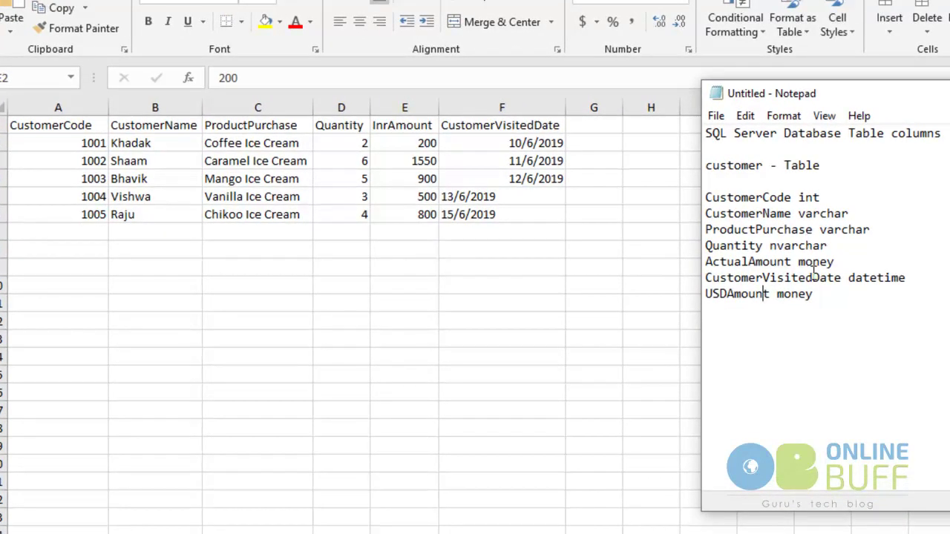
{"action": "left_click_drag", "start_coordinate": [838, 262], "coordinate": [698, 264]}
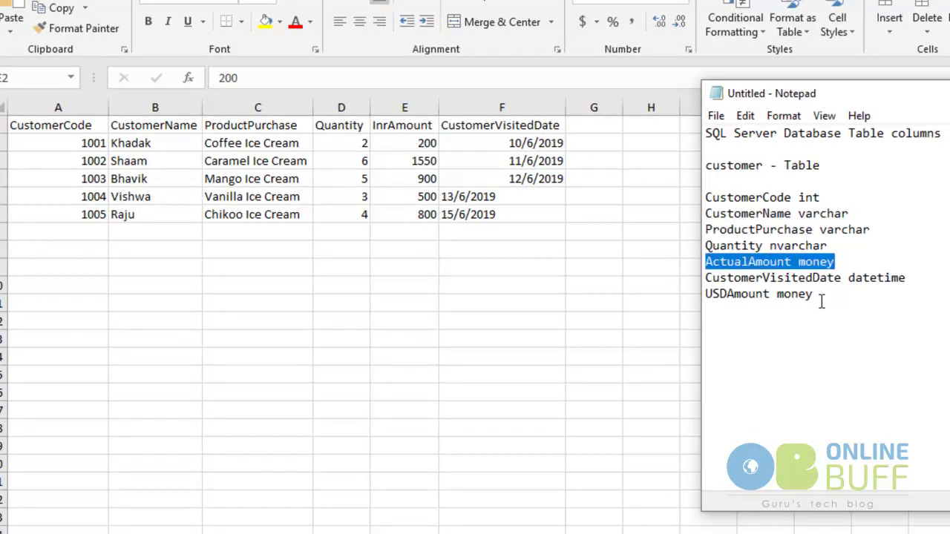
{"action": "left_click", "coordinate": [707, 294]}
{"action": "left_click_drag", "start_coordinate": [707, 294], "coordinate": [777, 294]}
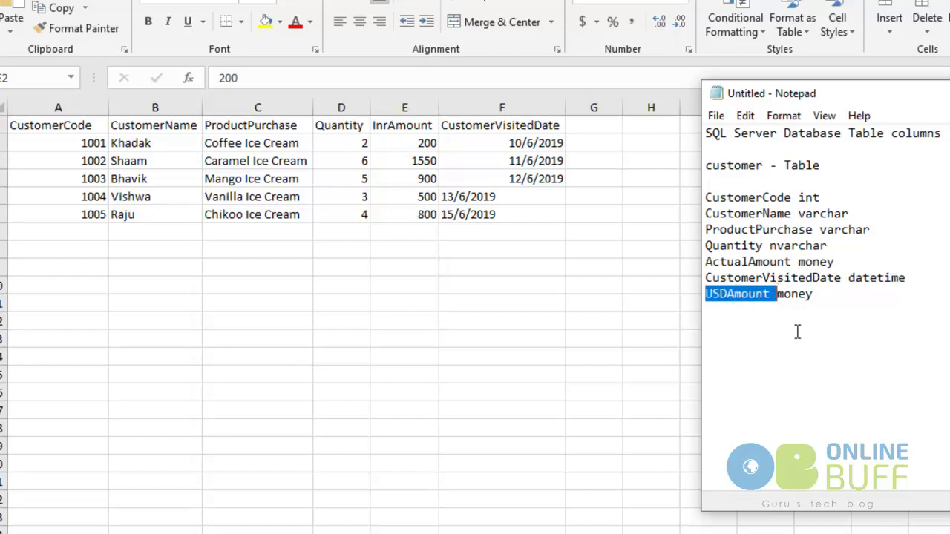
- Add the conversion note "200/68 =" below the USDAmount line, separated by a blank line, and highlight USDAmount
{"action": "left_click", "coordinate": [824, 294]}
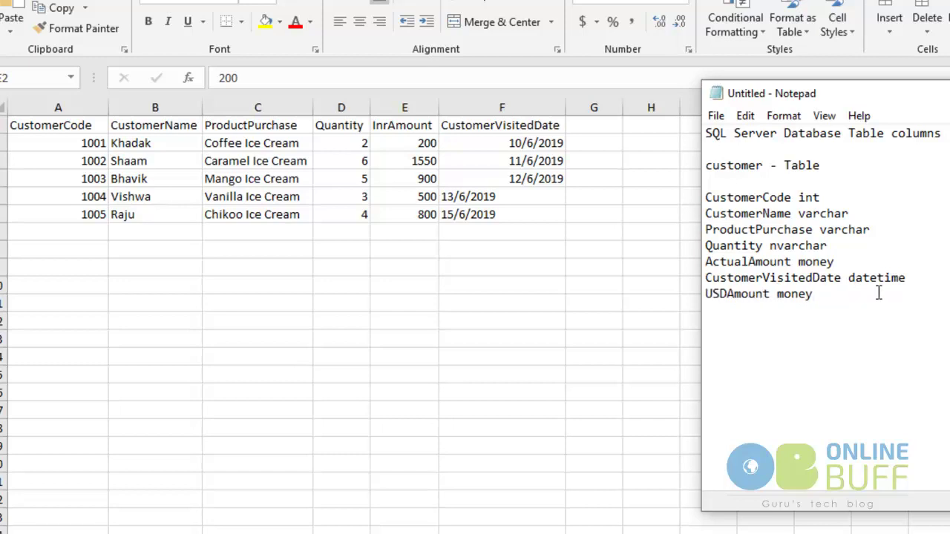
{"action": "key", "text": "Return"}
{"action": "key", "text": "Return"}
{"action": "type", "text": "68"}
{"action": "key", "text": "Home"}
{"action": "type", "text": "200/"}
{"action": "left_click", "coordinate": [838, 325]}
{"action": "type", "text": "="}
{"action": "left_click_drag", "start_coordinate": [771, 294], "coordinate": [695, 297]}
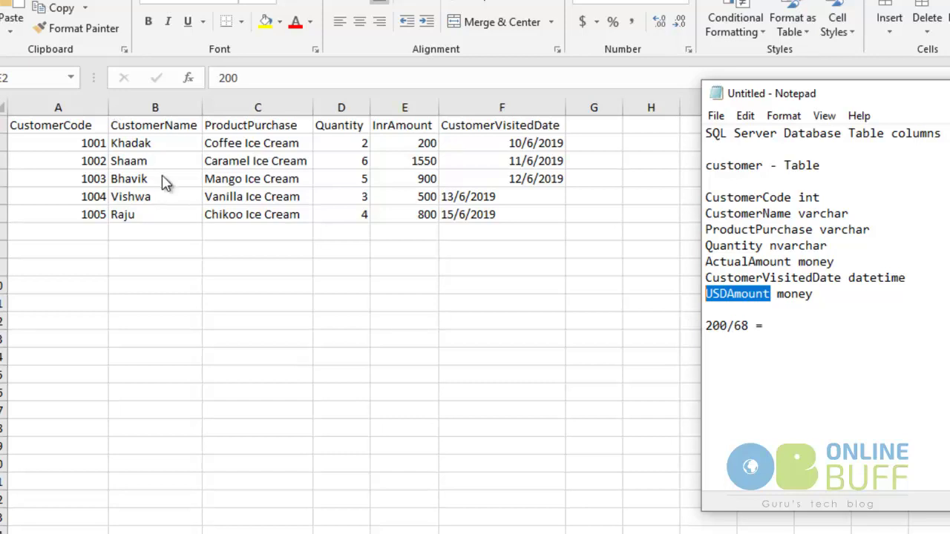
- Switch back to Visual Studio and add a Derived Column transformation to the data flow, below and to the right of the Excel Source
{"action": "key", "text": "alt+Tab"}
{"action": "key", "text": "ctrl+v"}
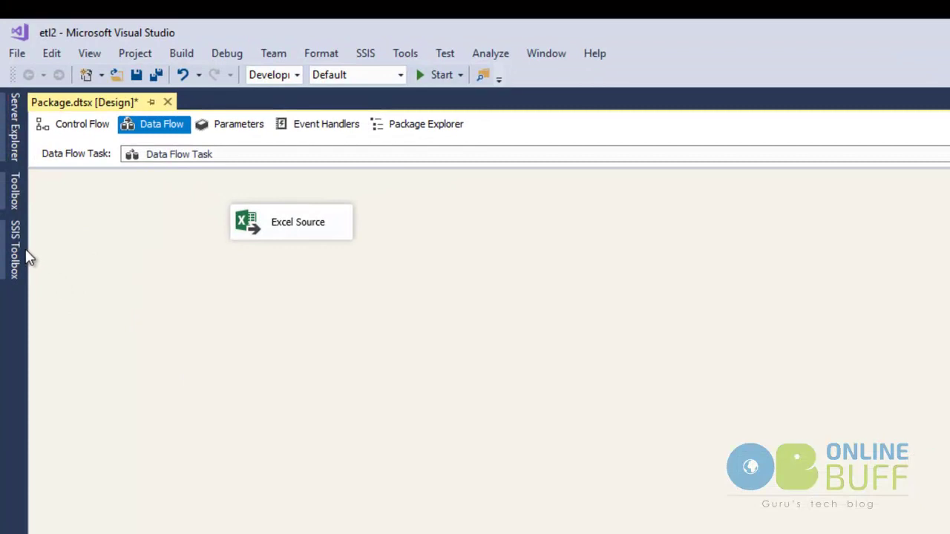
{"action": "left_click", "coordinate": [14, 264]}
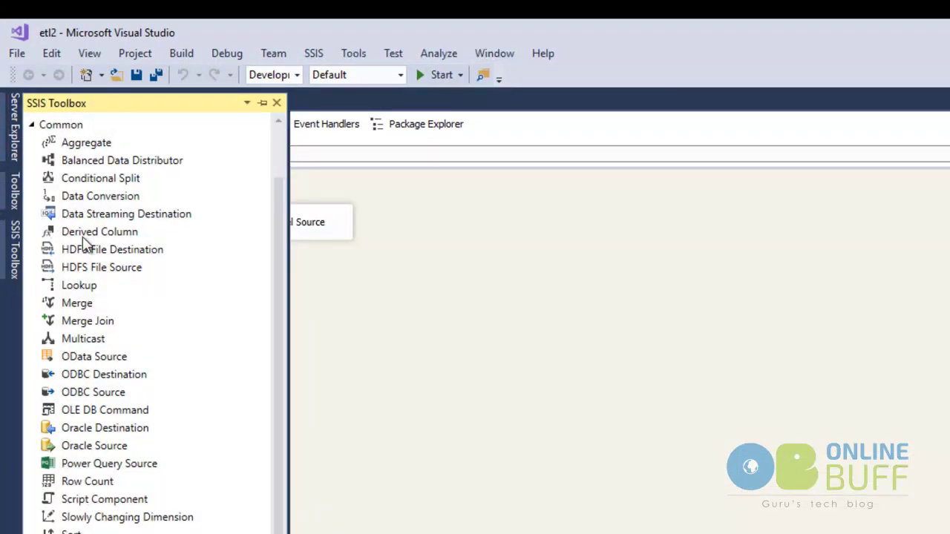
{"action": "left_click_drag", "start_coordinate": [85, 236], "coordinate": [364, 352]}
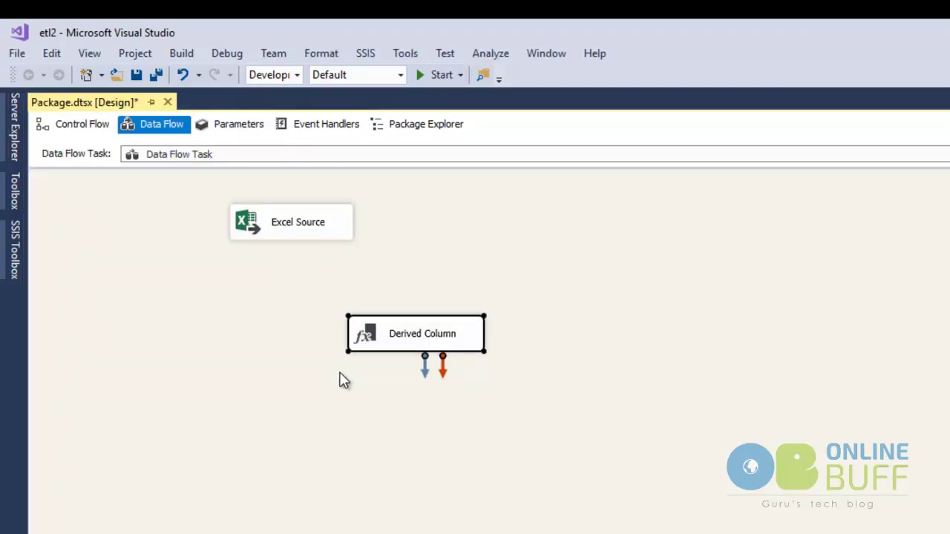
{"action": "left_click", "coordinate": [341, 380]}
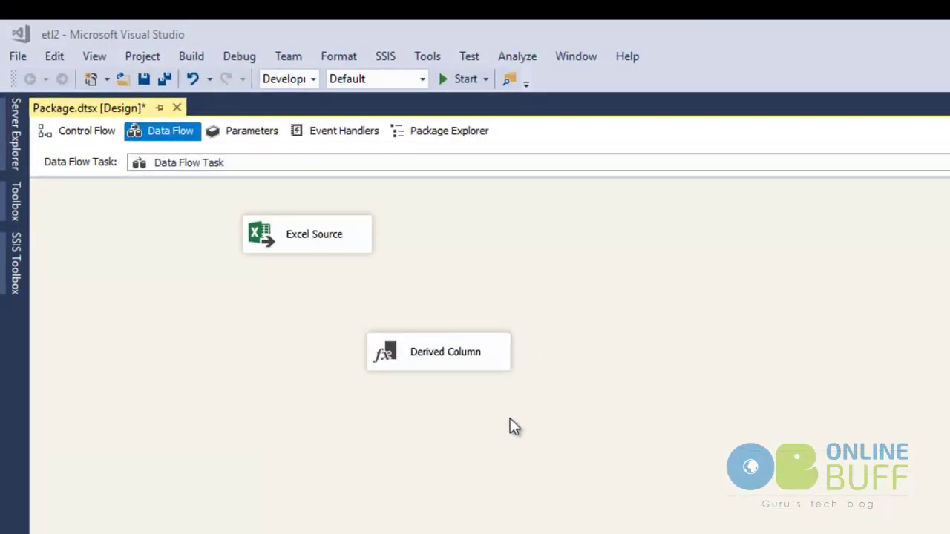
{"action": "left_click", "coordinate": [504, 369]}
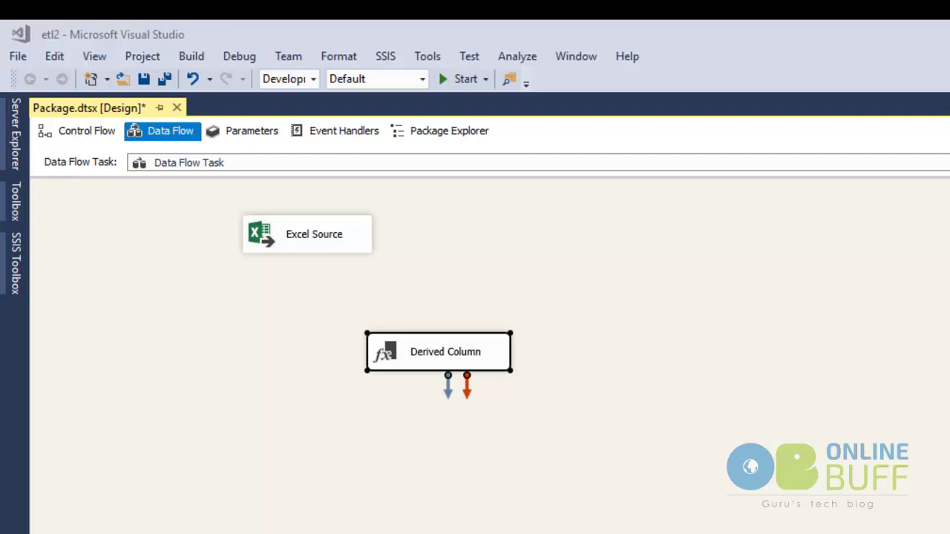
{"action": "left_click", "coordinate": [735, 475]}
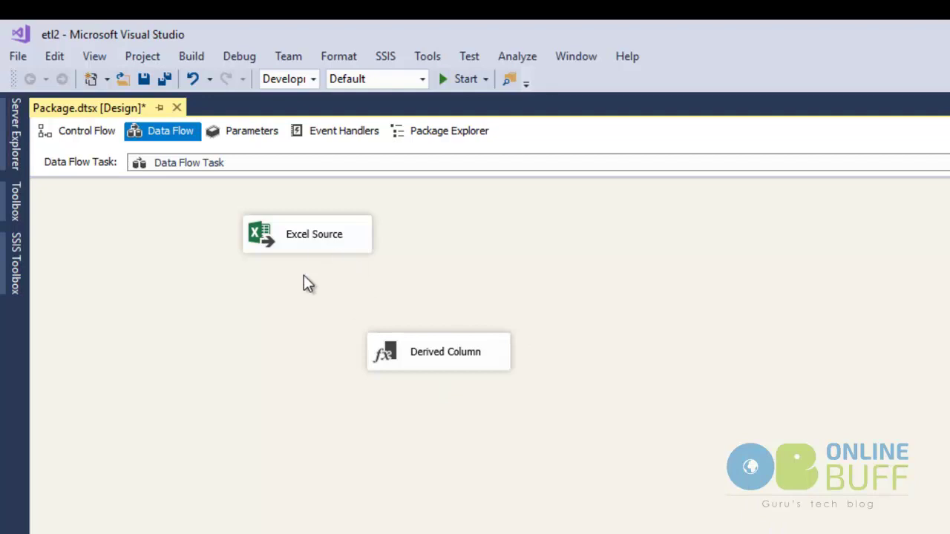
- Connect the Excel Source's blue output arrow to the Derived Column transformation
{"action": "left_click", "coordinate": [304, 243]}
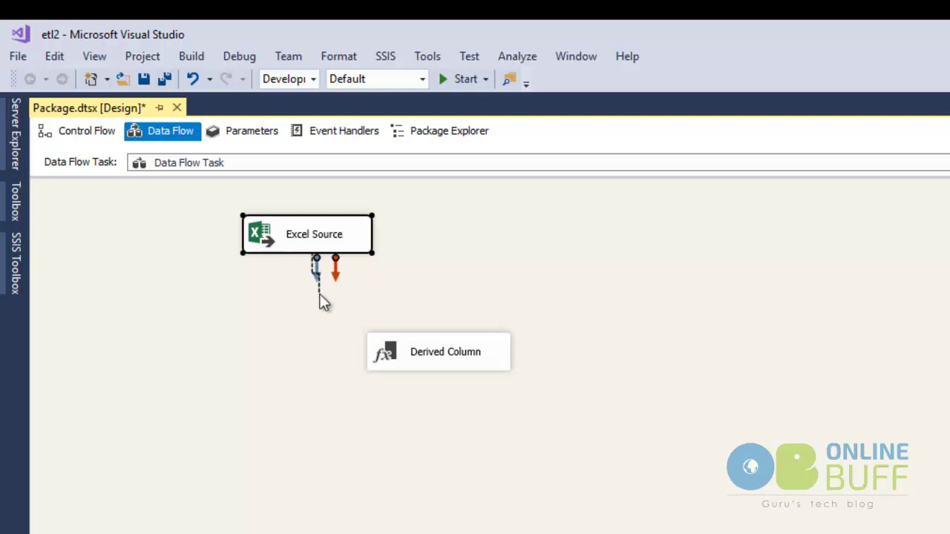
{"action": "left_click_drag", "start_coordinate": [322, 300], "coordinate": [422, 336]}
{"action": "left_click", "coordinate": [784, 395]}
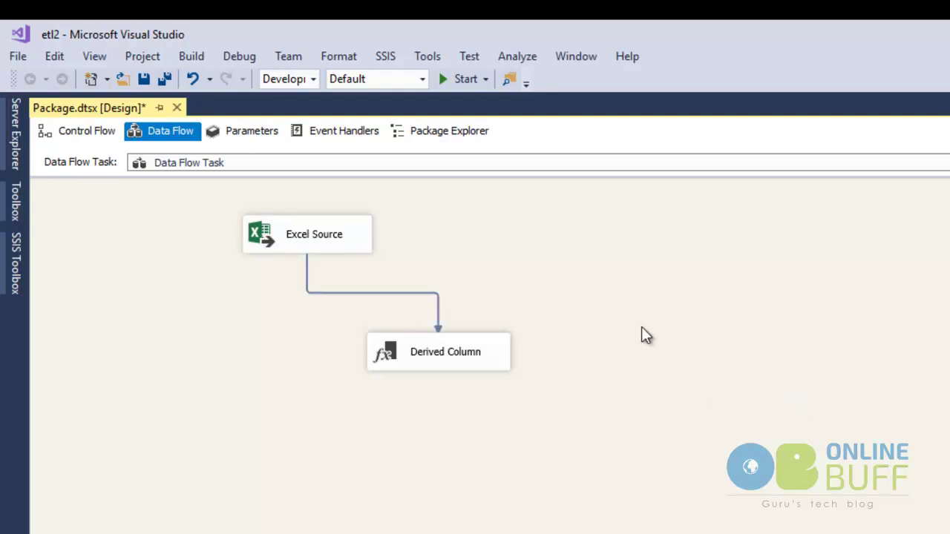
- Open the Derived Column transformation for editing and expand its list of available input columns
{"action": "double_click", "coordinate": [484, 358]}
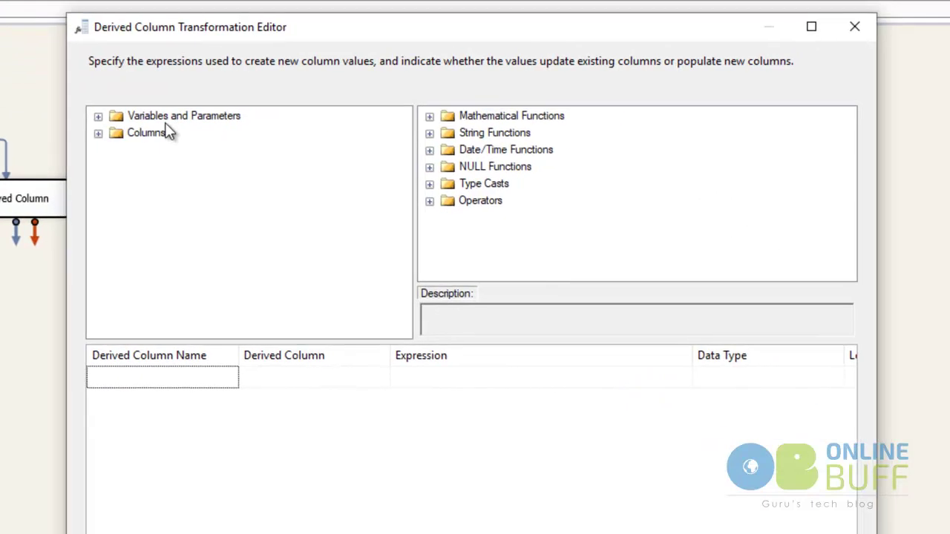
{"action": "left_click", "coordinate": [356, 183]}
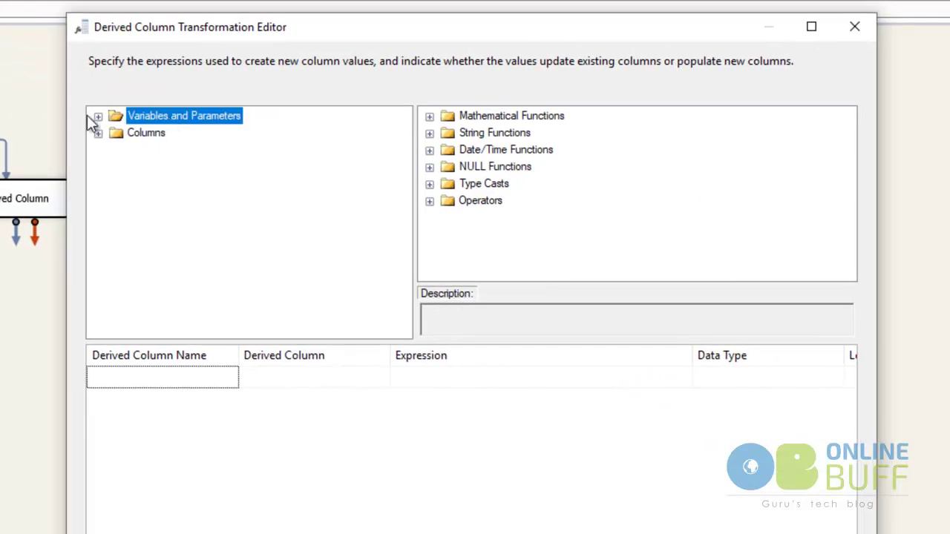
{"action": "left_click", "coordinate": [98, 133]}
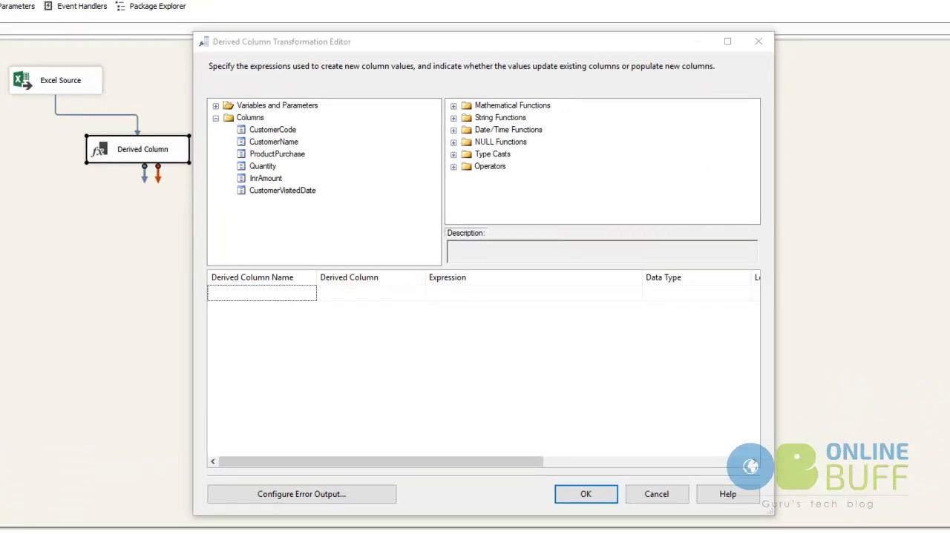
- Expand the String Functions group in the Derived Column editor and look through its available functions and their descriptions
{"action": "left_click", "coordinate": [454, 118]}
{"action": "left_click", "coordinate": [531, 156]}
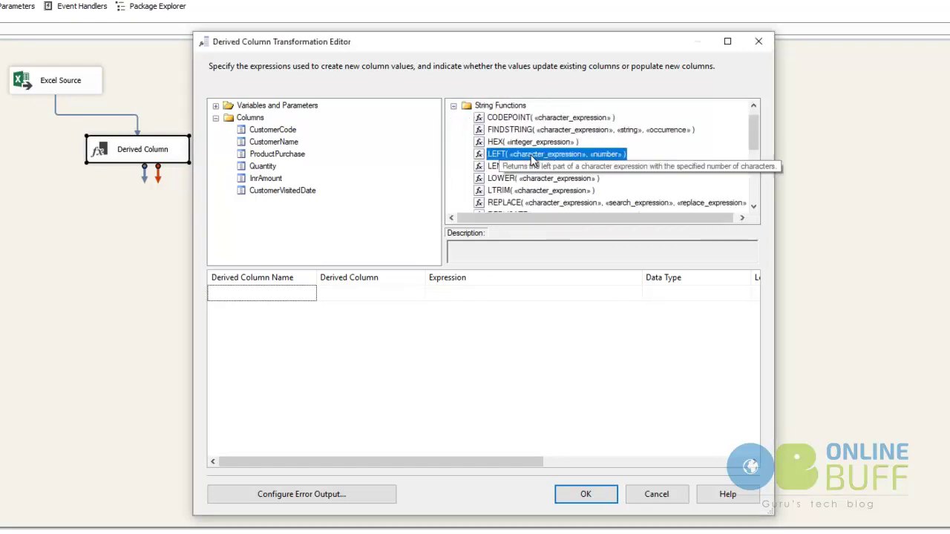
{"action": "scroll", "coordinate": [536, 172], "scroll_direction": "down", "scroll_amount": 1}
{"action": "scroll", "coordinate": [536, 173], "scroll_direction": "down", "scroll_amount": 1}
{"action": "scroll", "coordinate": [535, 173], "scroll_direction": "up", "scroll_amount": 1}
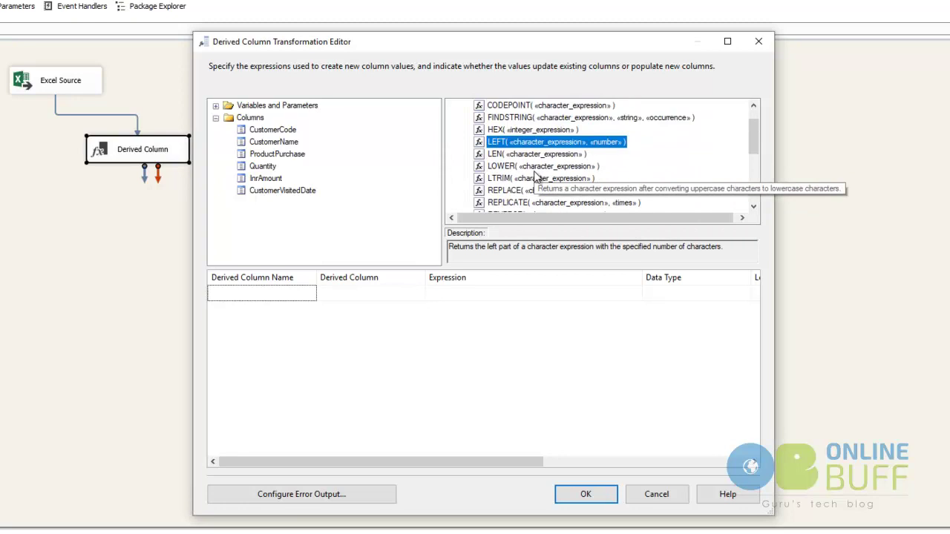
{"action": "scroll", "coordinate": [534, 171], "scroll_direction": "up", "scroll_amount": 1}
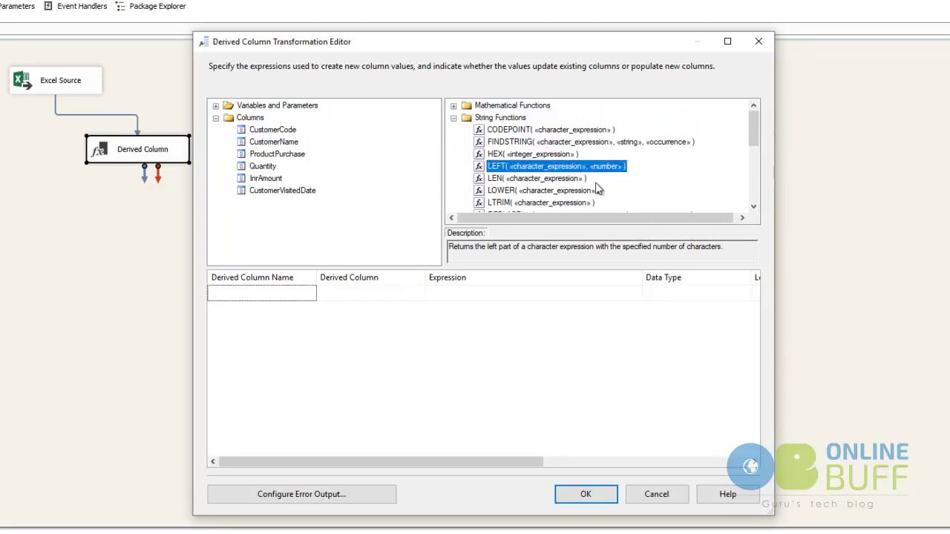
{"action": "scroll", "coordinate": [598, 189], "scroll_direction": "down", "scroll_amount": 1}
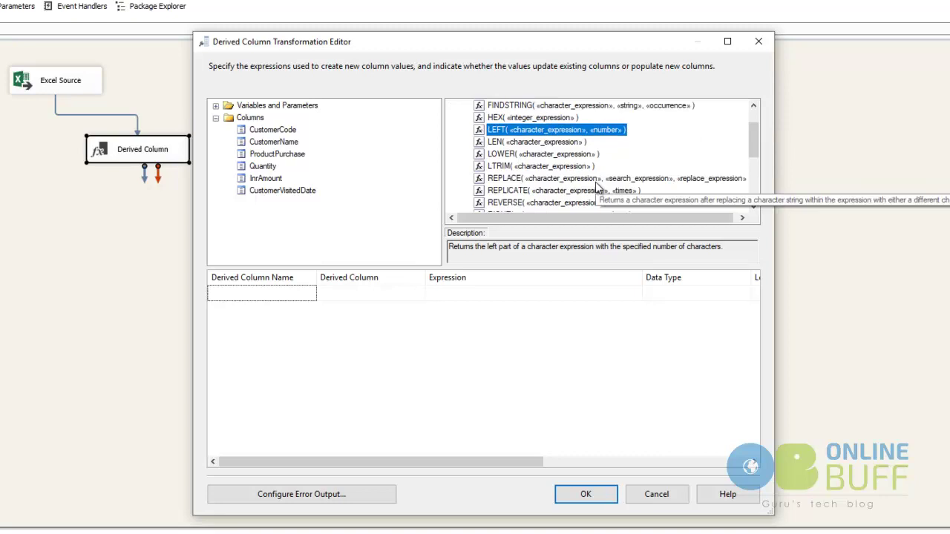
{"action": "scroll", "coordinate": [597, 187], "scroll_direction": "down", "scroll_amount": 1}
{"action": "scroll", "coordinate": [597, 187], "scroll_direction": "down", "scroll_amount": 1}
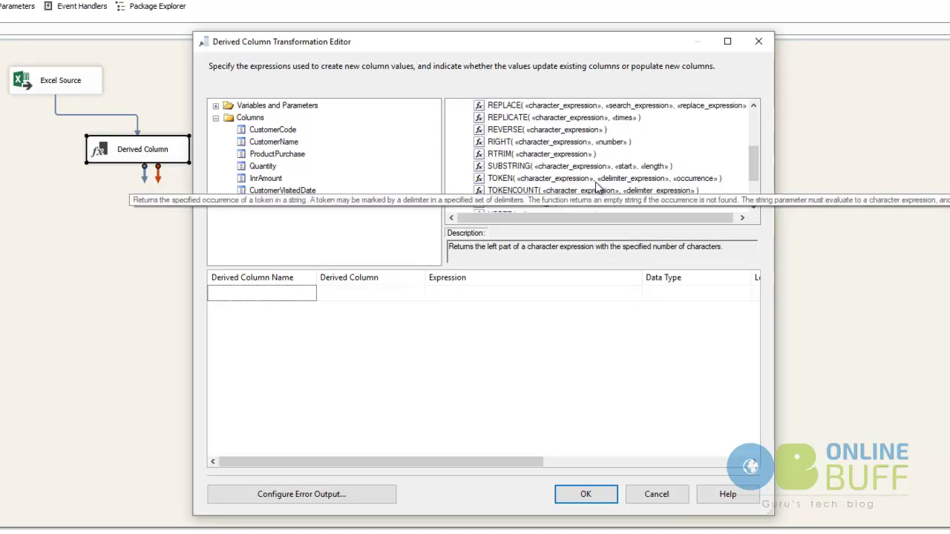
{"action": "scroll", "coordinate": [597, 187], "scroll_direction": "down", "scroll_amount": 1}
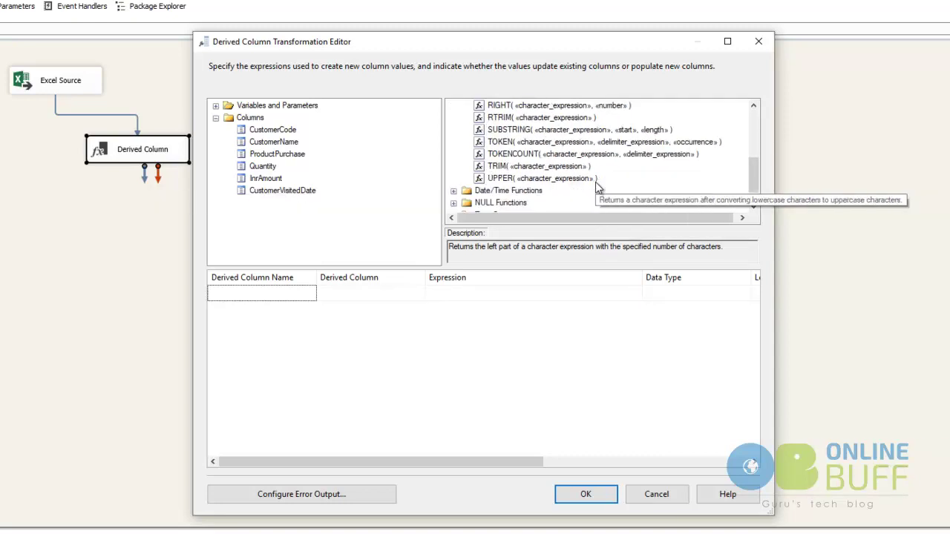
{"action": "scroll", "coordinate": [599, 188], "scroll_direction": "up", "scroll_amount": 3}
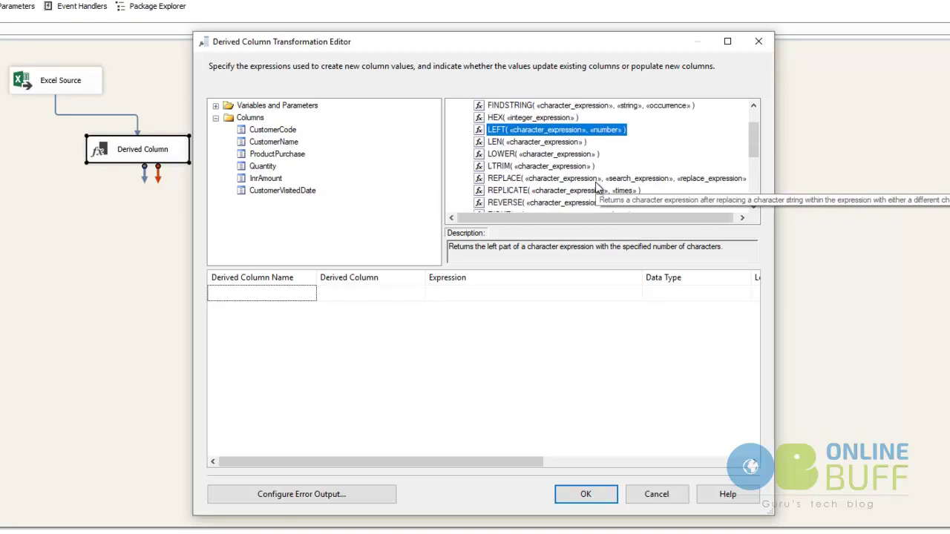
- Add a derived column row that applies the UPPER function to the CustomerName column
{"action": "scroll", "coordinate": [597, 188], "scroll_direction": "down", "scroll_amount": 4}
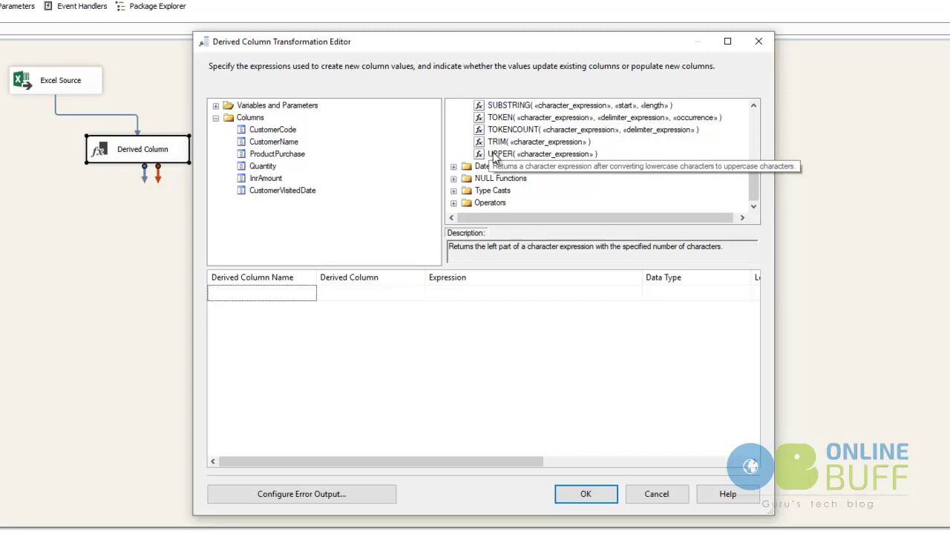
{"action": "left_click_drag", "start_coordinate": [495, 158], "coordinate": [437, 297]}
{"action": "left_click_drag", "start_coordinate": [261, 141], "coordinate": [467, 305]}
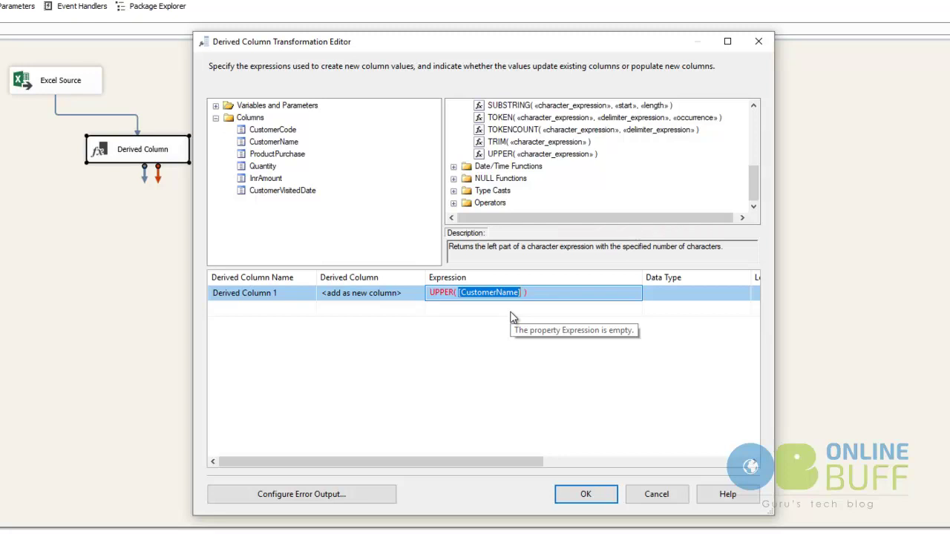
{"action": "left_click", "coordinate": [318, 368]}
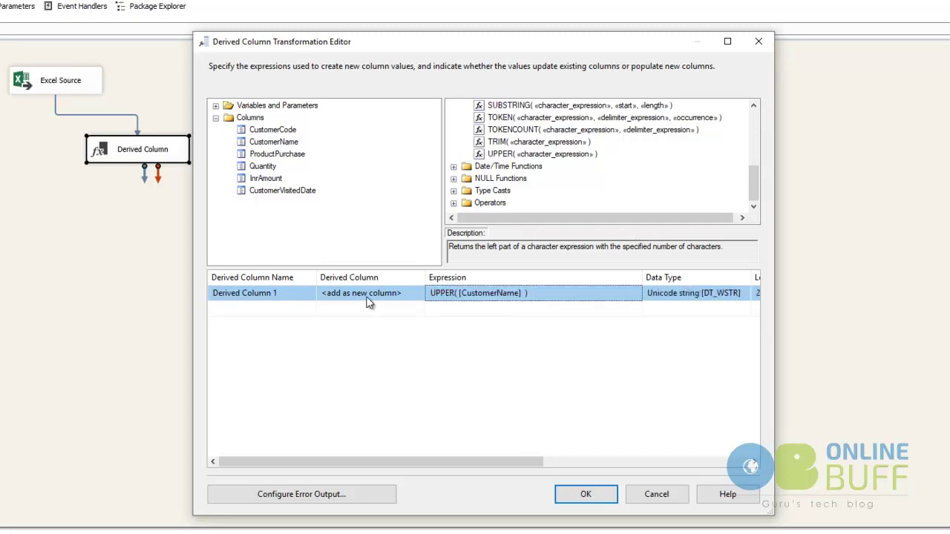
- Set the UPPER row to replace 'CustomerName' instead of adding a new column, and check the row's data type and length
{"action": "left_click", "coordinate": [417, 292]}
{"action": "left_click", "coordinate": [418, 293]}
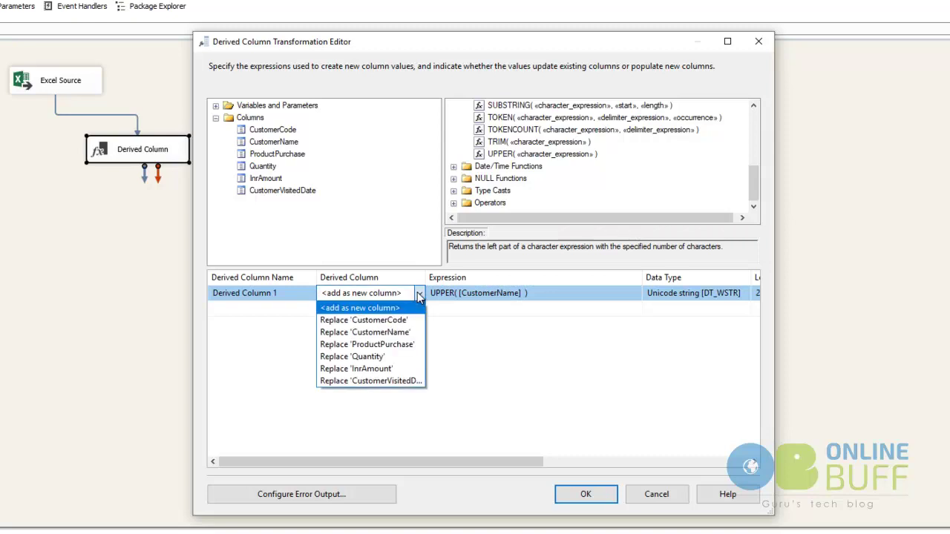
{"action": "left_click", "coordinate": [398, 332]}
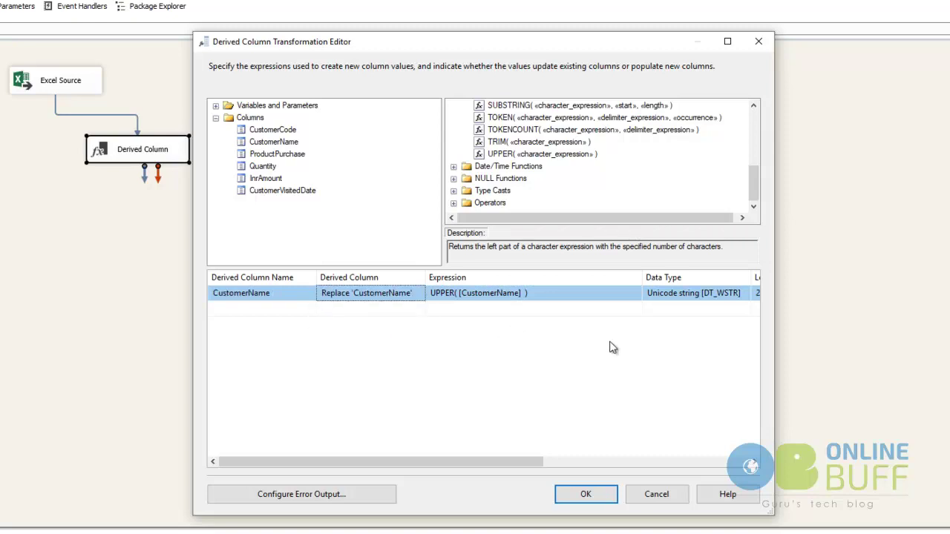
{"action": "left_click_drag", "start_coordinate": [521, 464], "coordinate": [547, 462]}
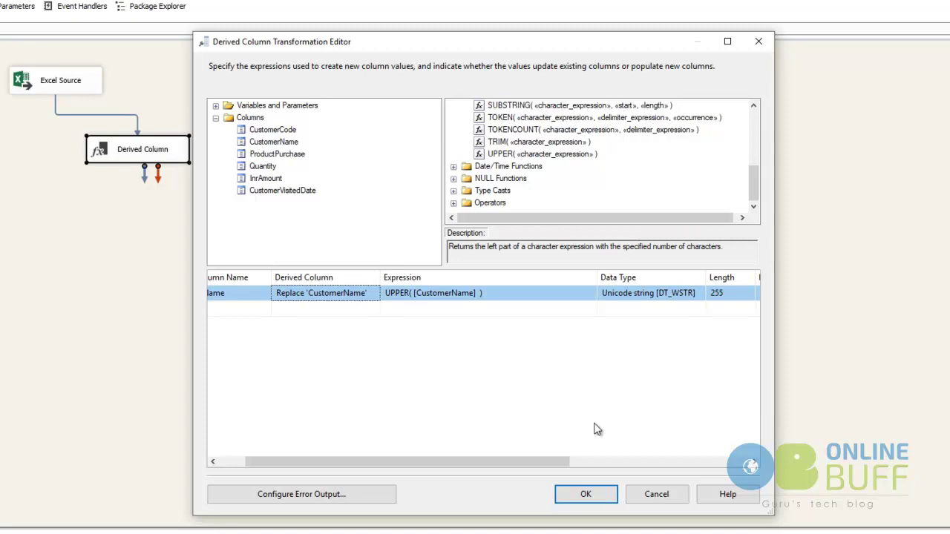
{"action": "left_click_drag", "start_coordinate": [530, 461], "coordinate": [364, 472]}
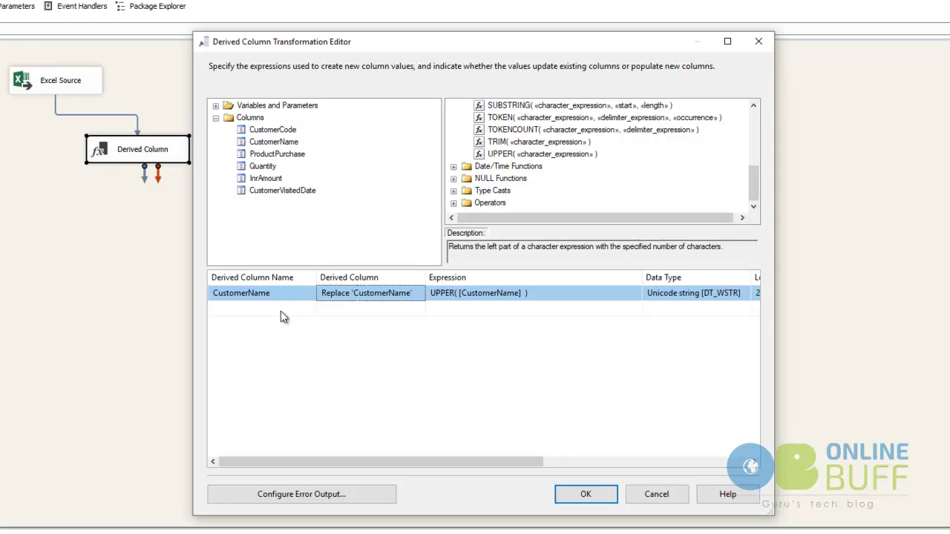
- Add a second derived column row with the expression [InrAmount]/68
{"action": "left_click", "coordinate": [260, 182]}
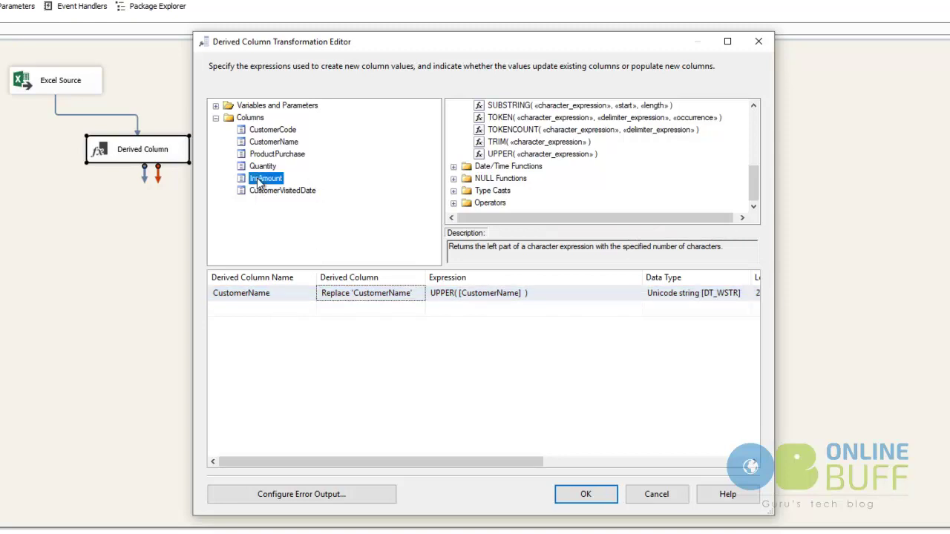
{"action": "left_click_drag", "start_coordinate": [260, 181], "coordinate": [456, 307]}
{"action": "left_click", "coordinate": [484, 311]}
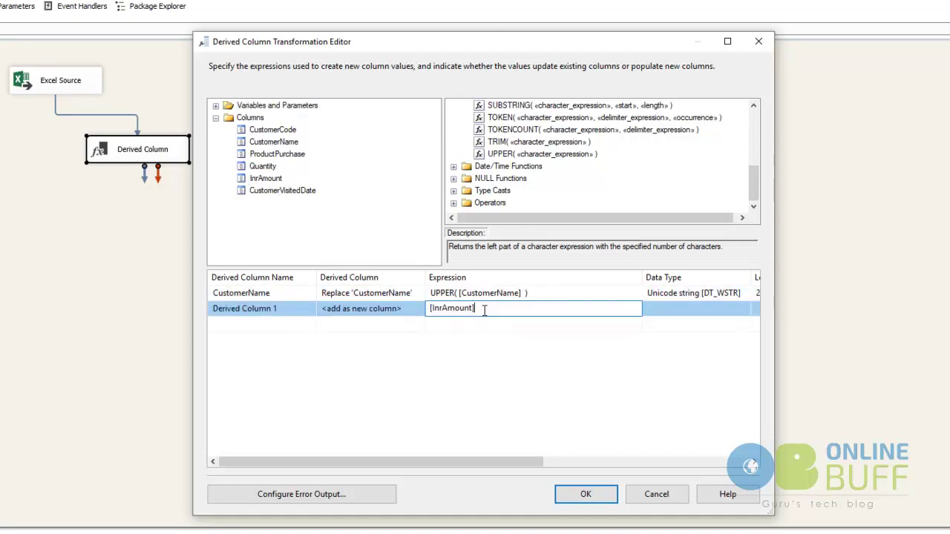
{"action": "type", "text": "/68"}
- Name the new derived column for the [InrAmount]/68 expression USDAmount, matching the column listed in the Notepad notes
{"action": "left_click", "coordinate": [294, 313]}
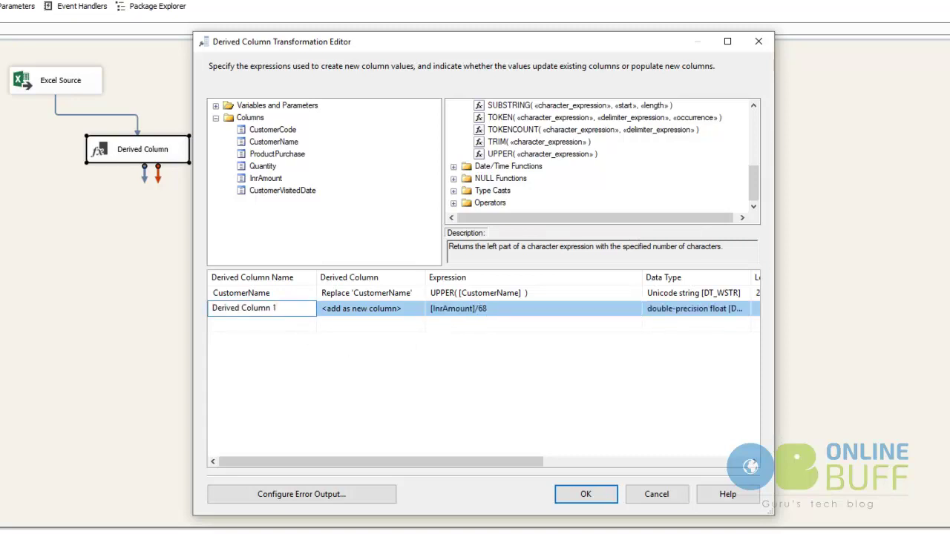
{"action": "key", "text": "alt+Tab"}
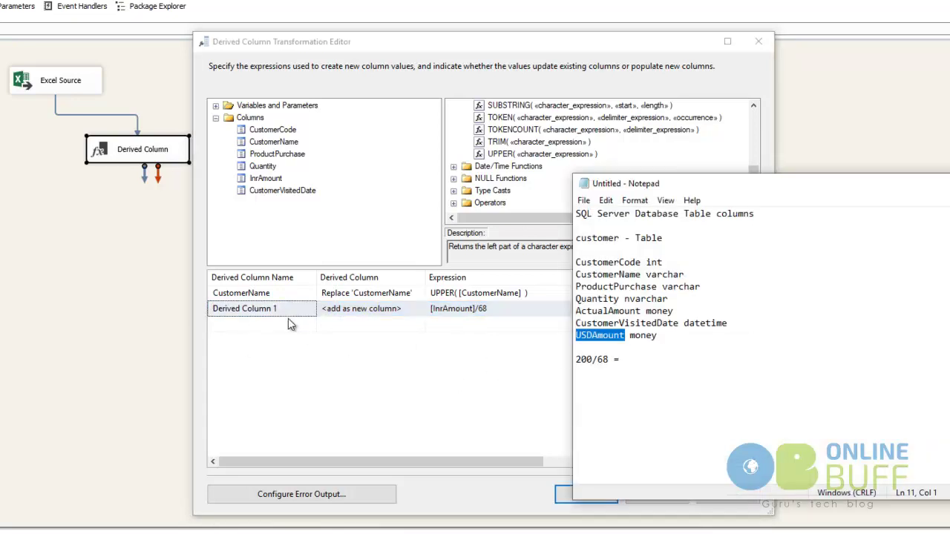
{"action": "left_click", "coordinate": [302, 312]}
{"action": "key", "text": "ctrl+a"}
{"action": "type", "text": "USDAmount"}
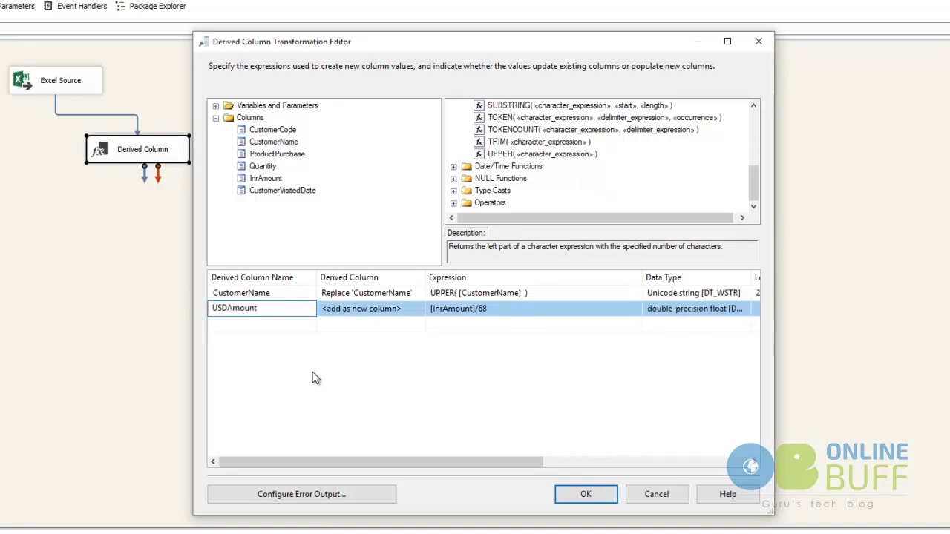
{"action": "key", "text": "Return"}
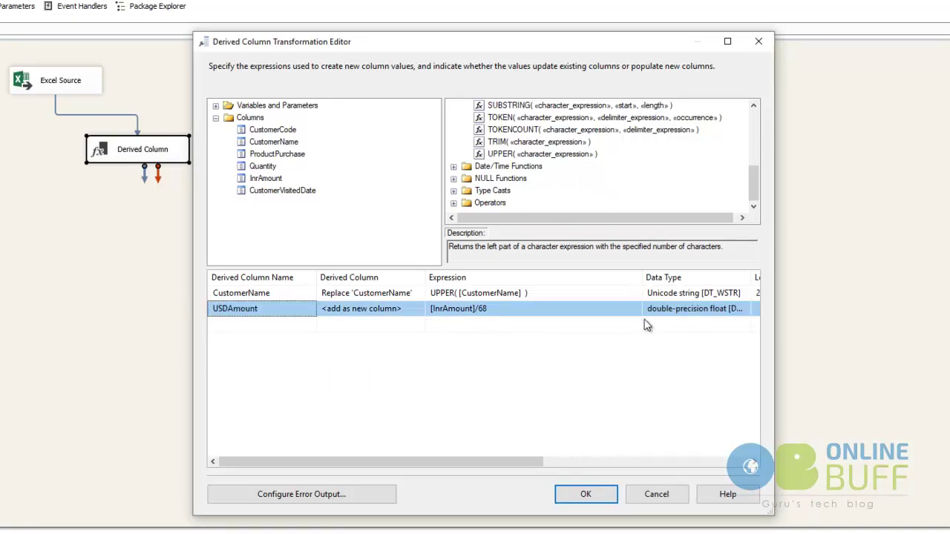
- Save the derived column definitions, and reopen the transformation briefly to check its expressions without changing anything
{"action": "left_click_drag", "start_coordinate": [369, 462], "coordinate": [441, 456]}
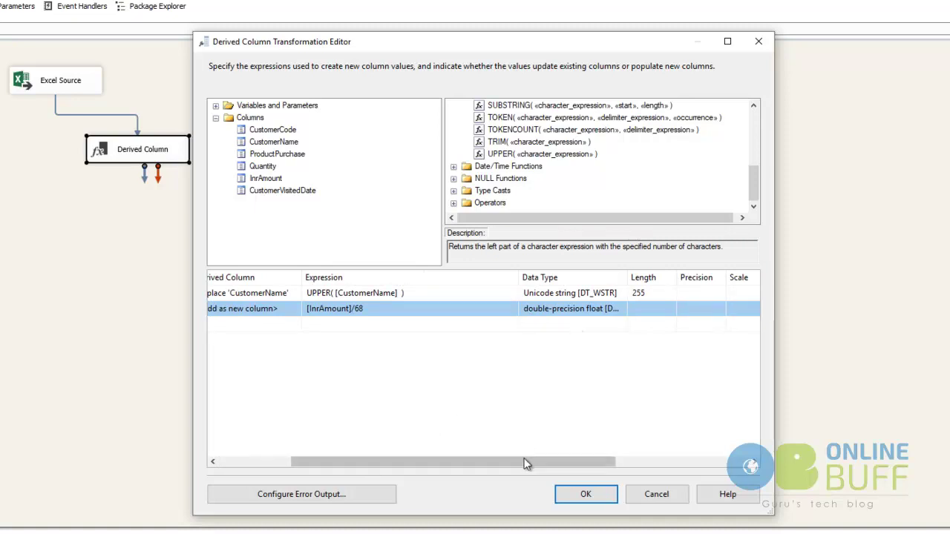
{"action": "left_click_drag", "start_coordinate": [518, 462], "coordinate": [266, 466]}
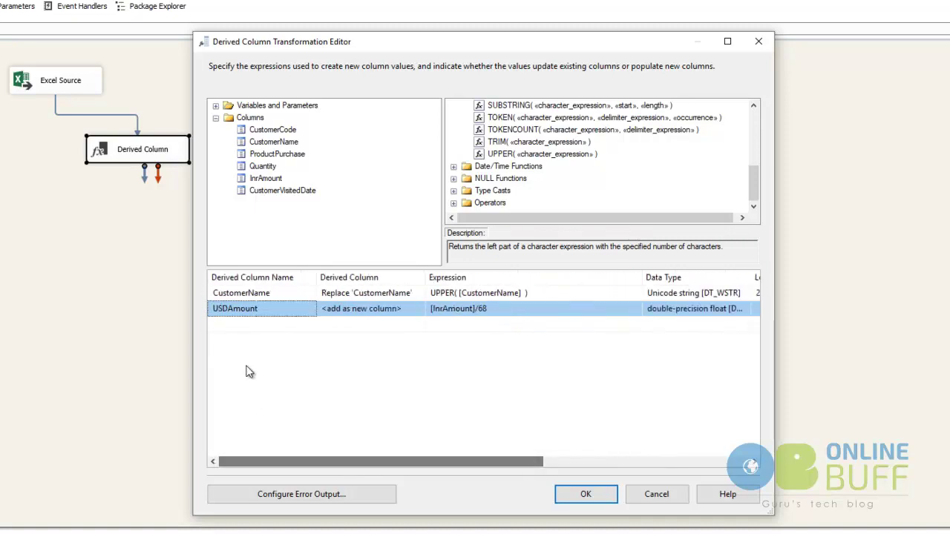
{"action": "left_click", "coordinate": [585, 497]}
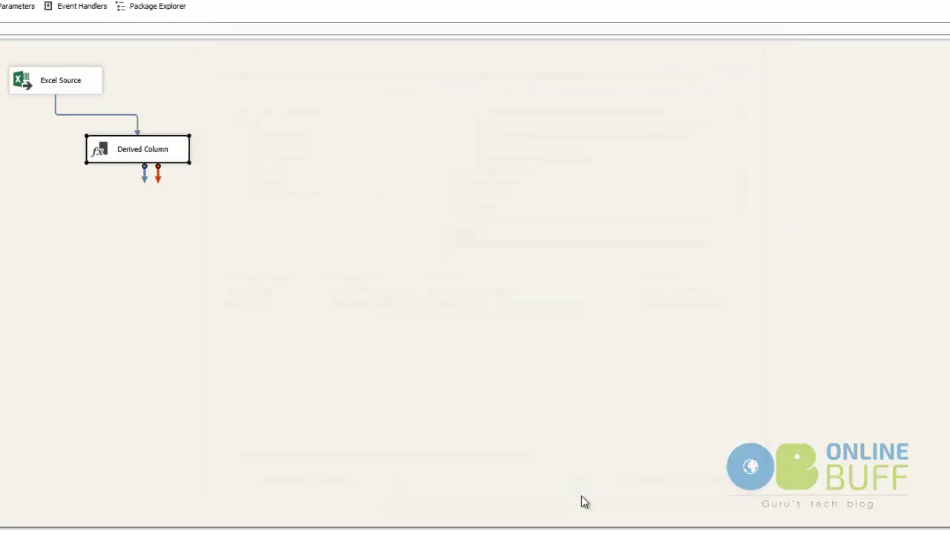
{"action": "double_click", "coordinate": [131, 155]}
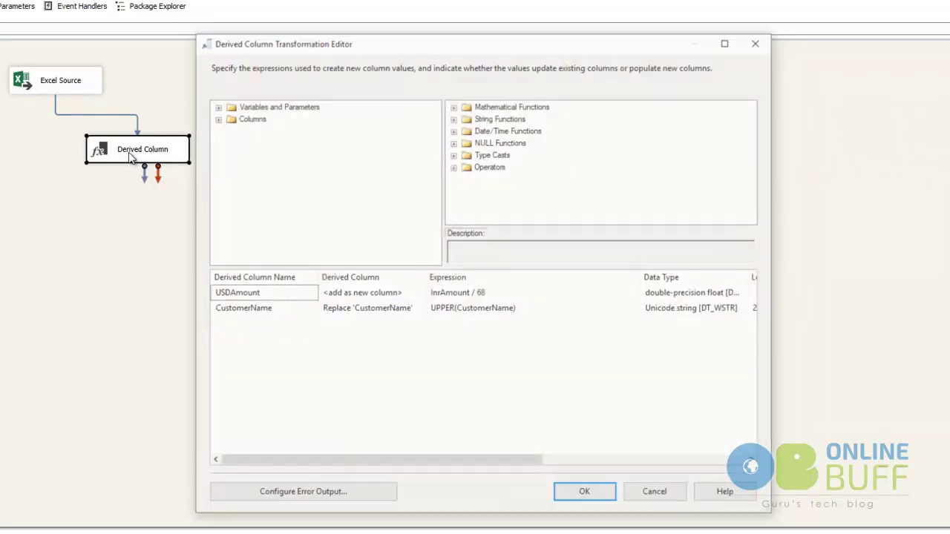
{"action": "left_click", "coordinate": [651, 490]}
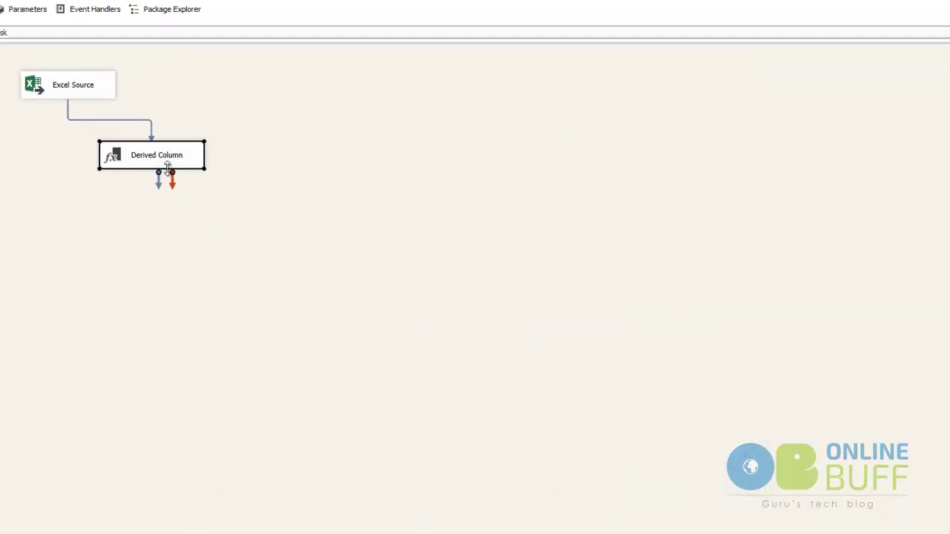
- Rename the Derived Column transformation as "UpperCase & ConvertINRtoUSD"
{"action": "right_click", "coordinate": [151, 154]}
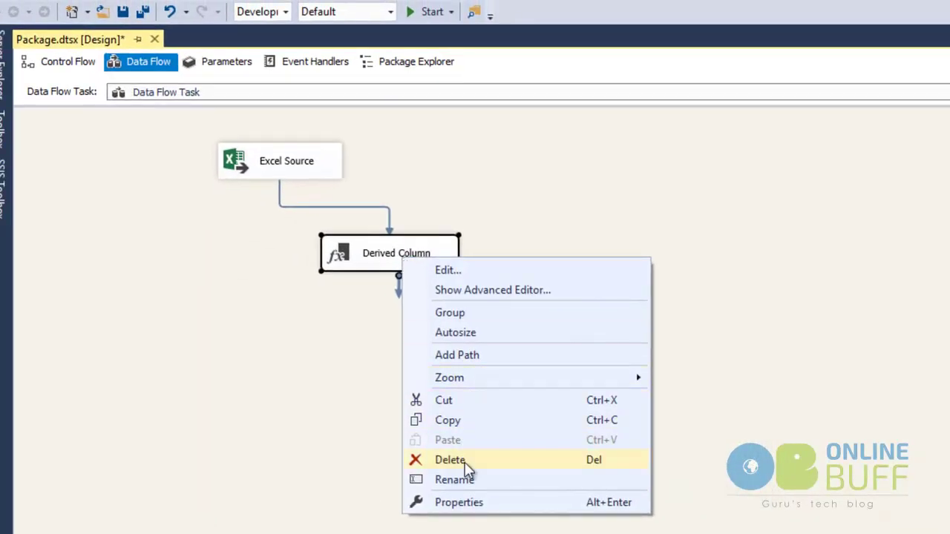
{"action": "left_click", "coordinate": [467, 487]}
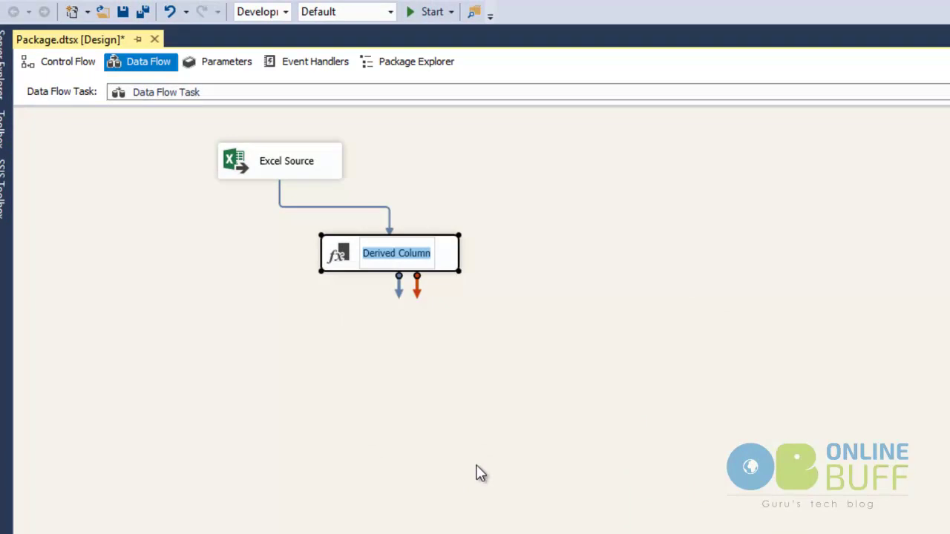
{"action": "type", "text": "upper"}
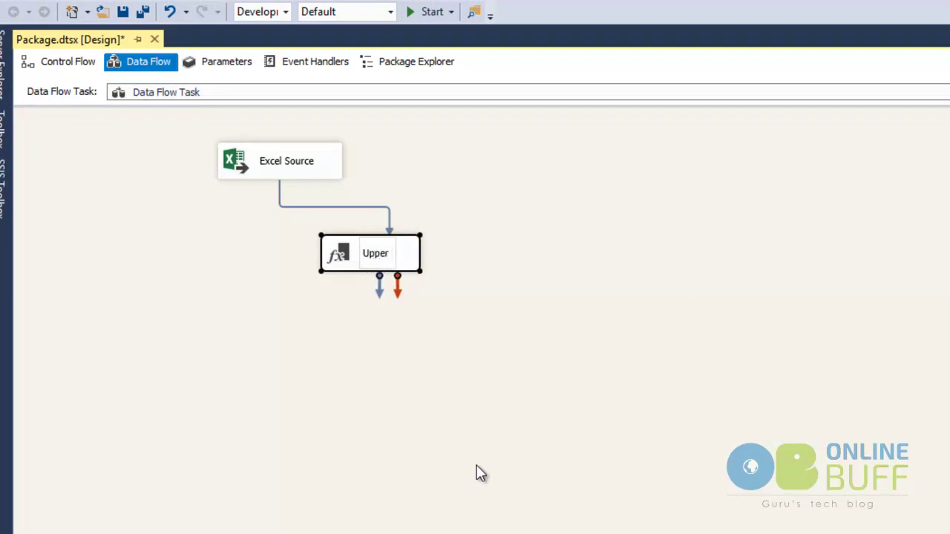
{"action": "key", "text": "BackSpace"}
{"action": "type", "text": "Case"}
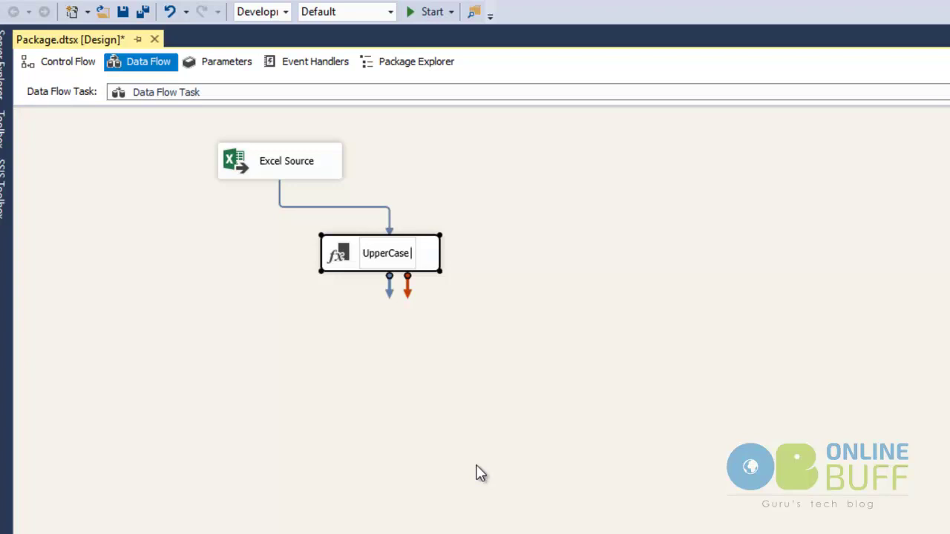
{"action": "type", "text": "&"}
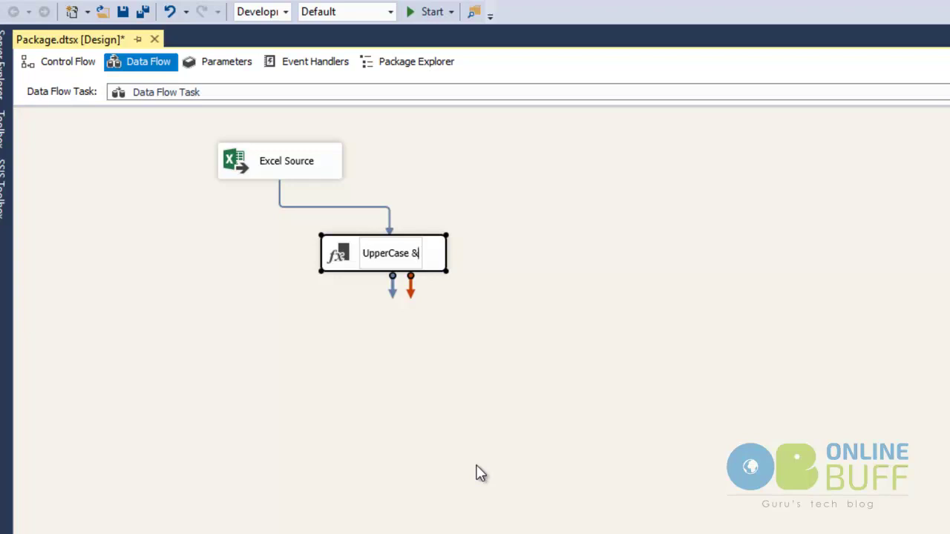
{"action": "type", "text": "ConvertINRtoUSD"}
{"action": "key", "text": "Return"}
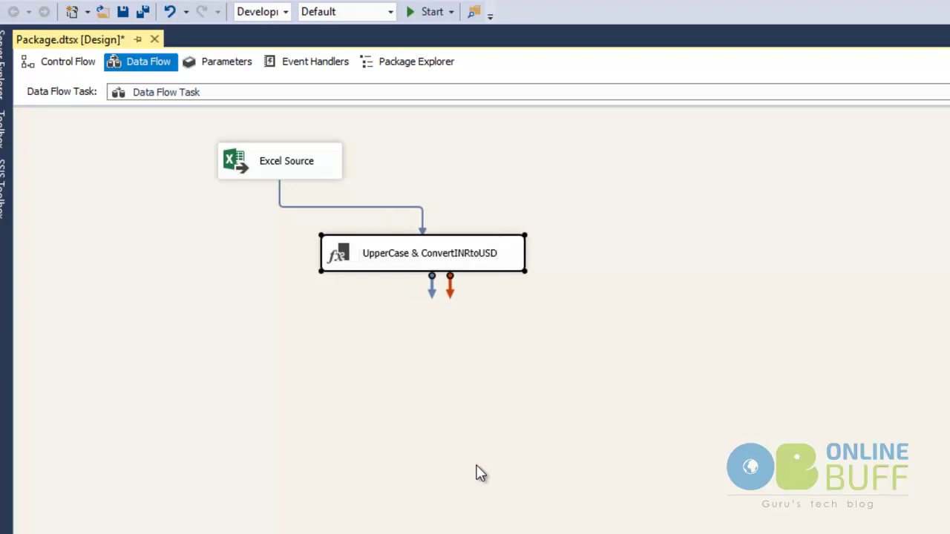
{"action": "left_click", "coordinate": [415, 438]}
{"action": "left_click", "coordinate": [435, 258]}
{"action": "left_click", "coordinate": [468, 405]}
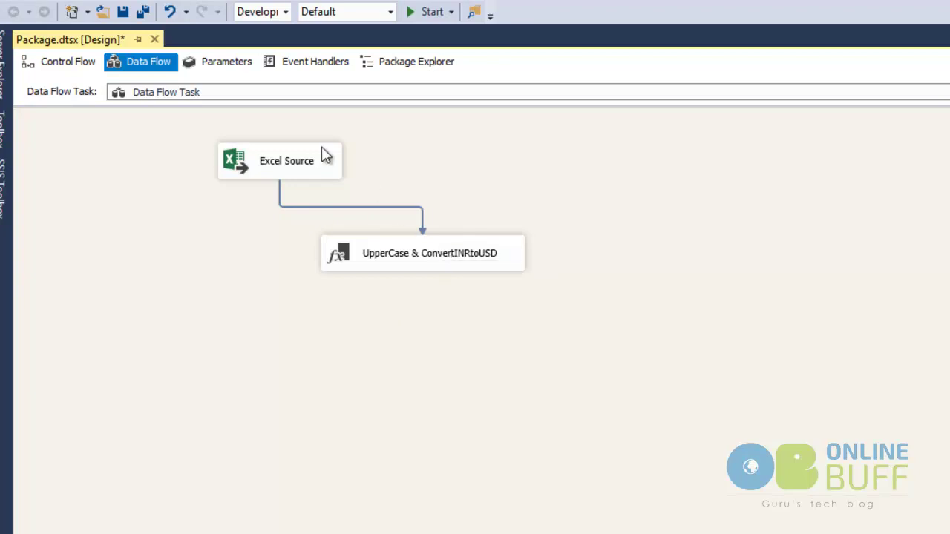
{"action": "left_click", "coordinate": [294, 169]}
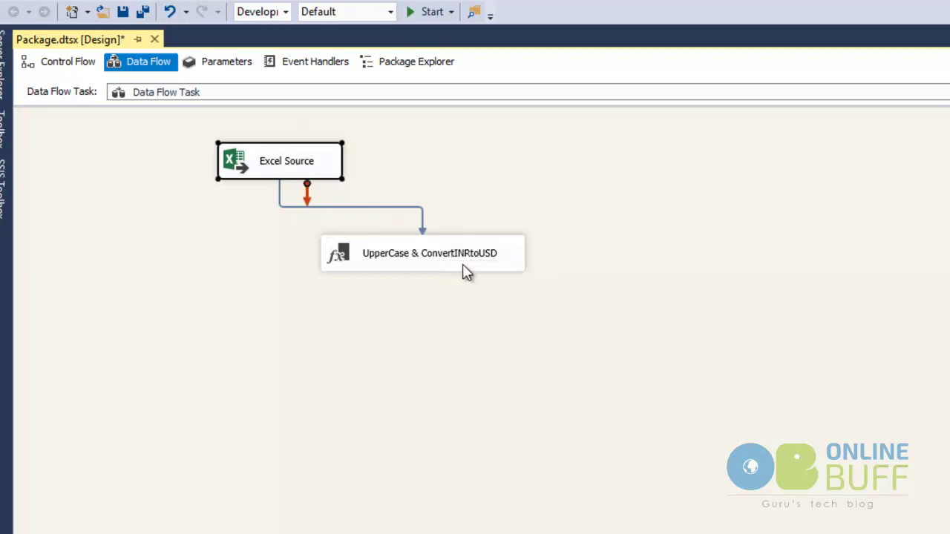
{"action": "left_click", "coordinate": [460, 268]}
{"action": "left_click", "coordinate": [299, 176]}
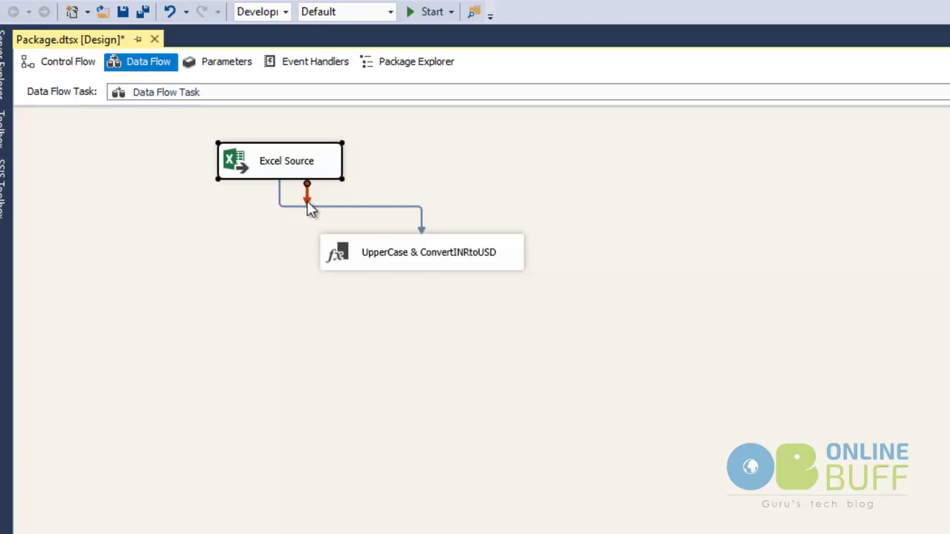
{"action": "left_click", "coordinate": [446, 255]}
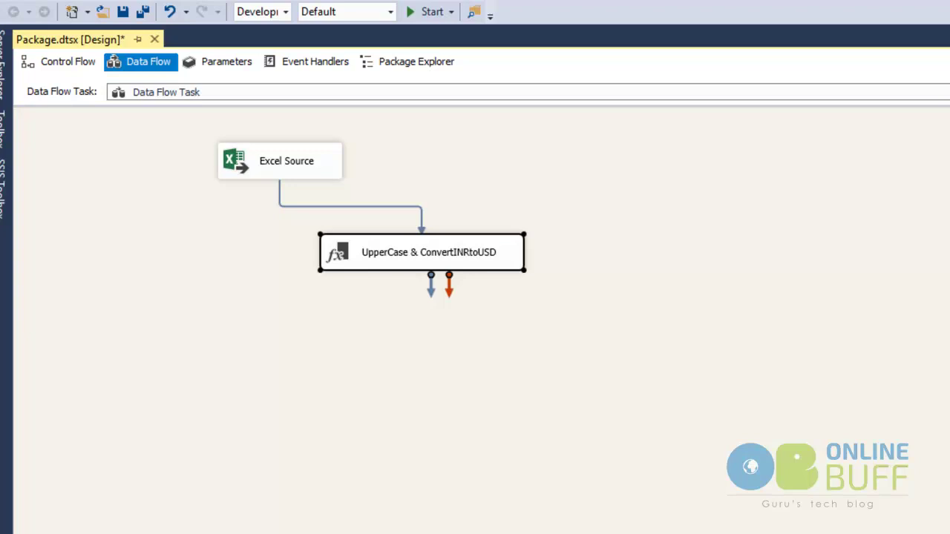
- Open Microsoft SQL Server Management Studio 17 and connect to the DESKTOP-4PN31K6 database engine with Windows Authentication
{"action": "left_click", "coordinate": [754, 427]}
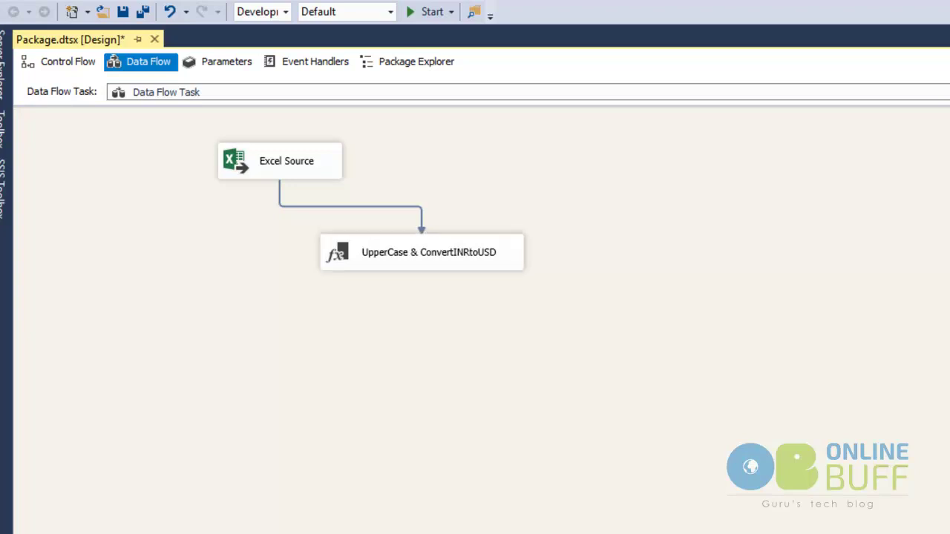
{"action": "key", "text": "super"}
{"action": "type", "text": "sql"}
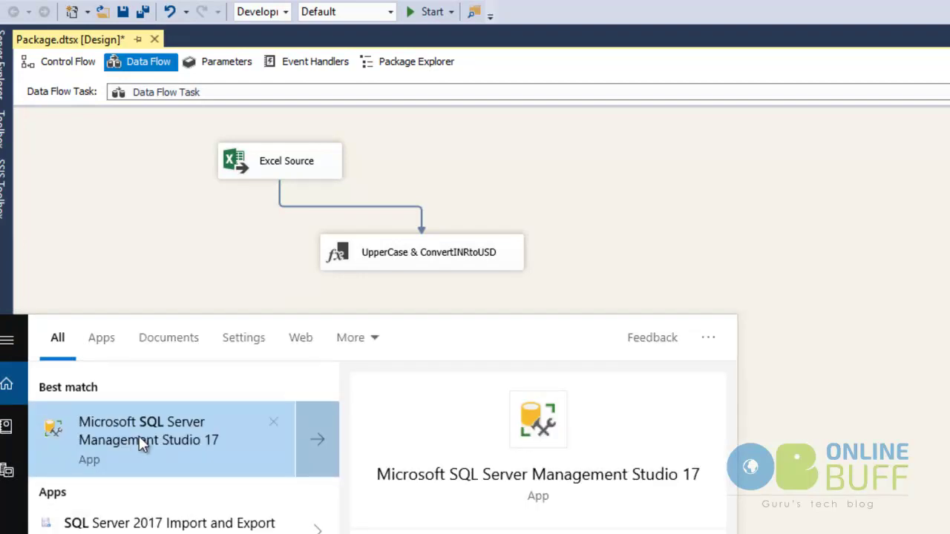
{"action": "left_click", "coordinate": [154, 449]}
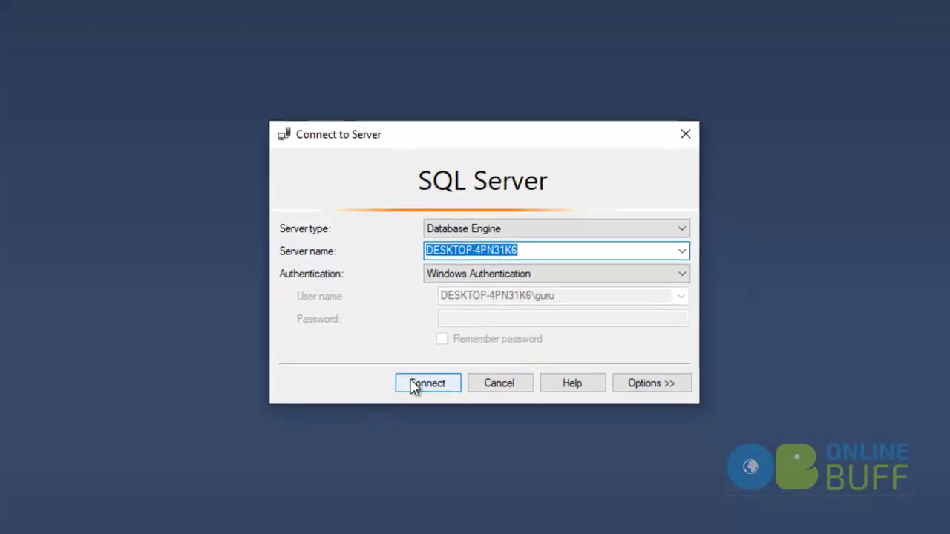
{"action": "left_click", "coordinate": [412, 383]}
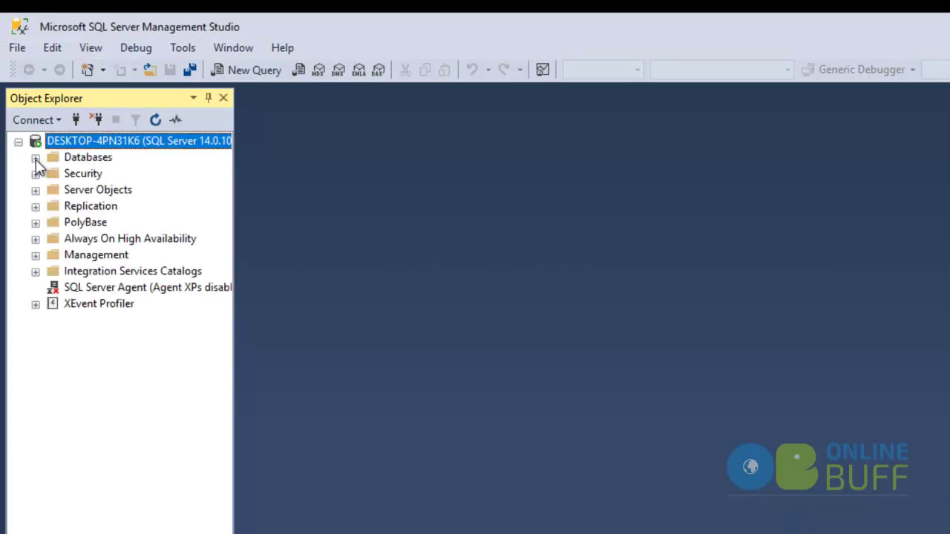
- Create a new database named ssisdb on the connected server, keeping the default owner and file settings
{"action": "left_click", "coordinate": [36, 159]}
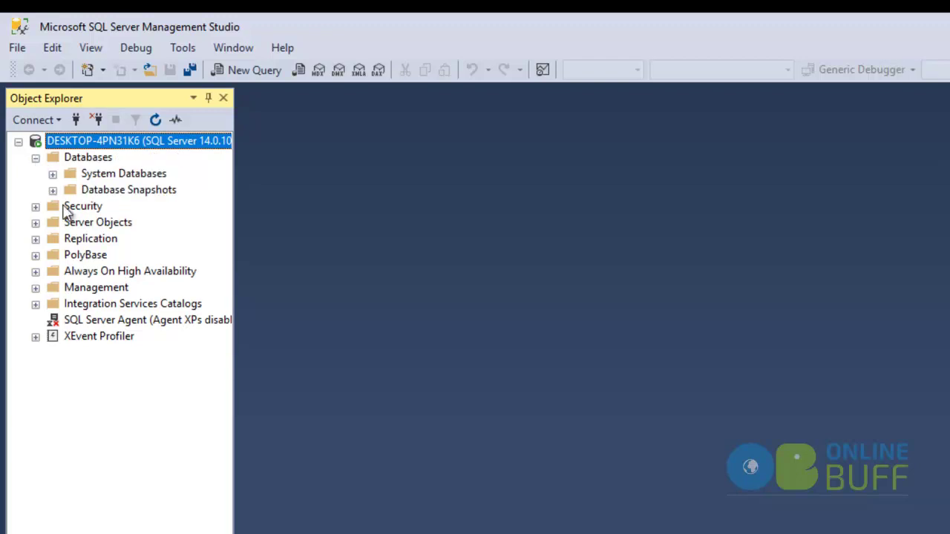
{"action": "left_click", "coordinate": [68, 165]}
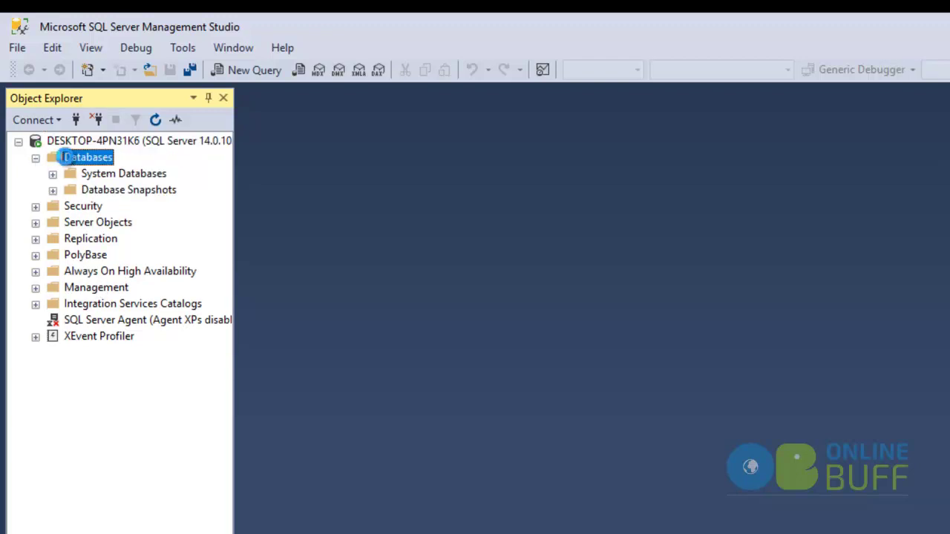
{"action": "right_click", "coordinate": [66, 159]}
{"action": "left_click", "coordinate": [137, 175]}
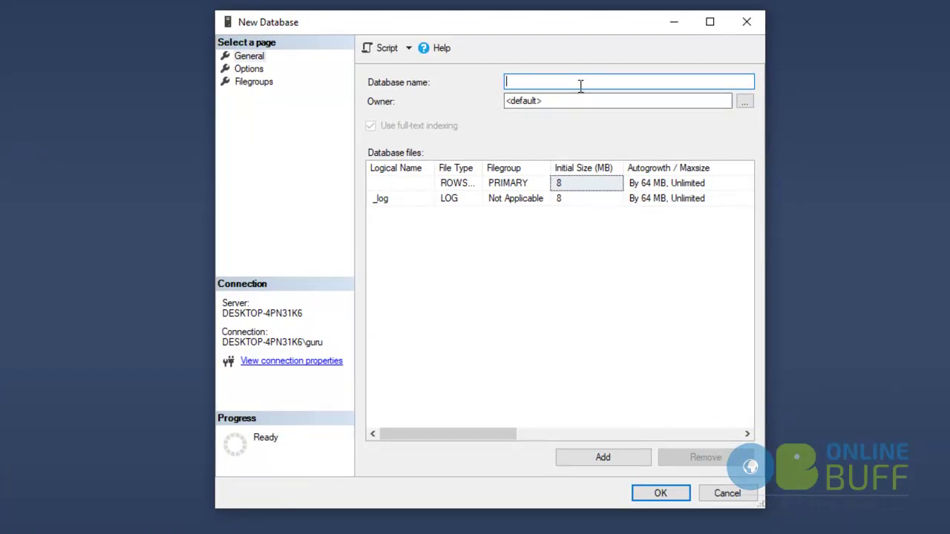
{"action": "type", "text": "ssisdata"}
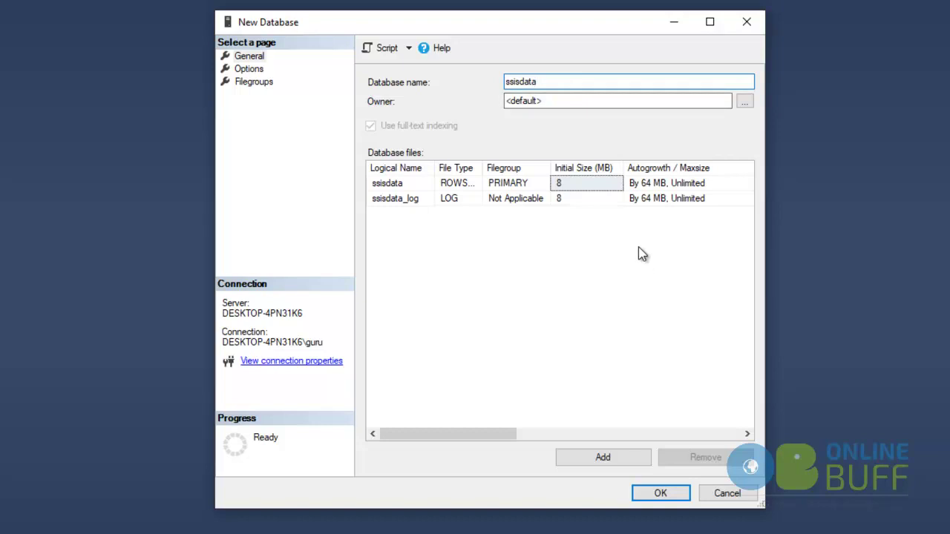
{"action": "key", "text": "BackSpace"}
{"action": "key", "text": "BackSpace"}
{"action": "key", "text": "BackSpace"}
{"action": "type", "text": "b"}
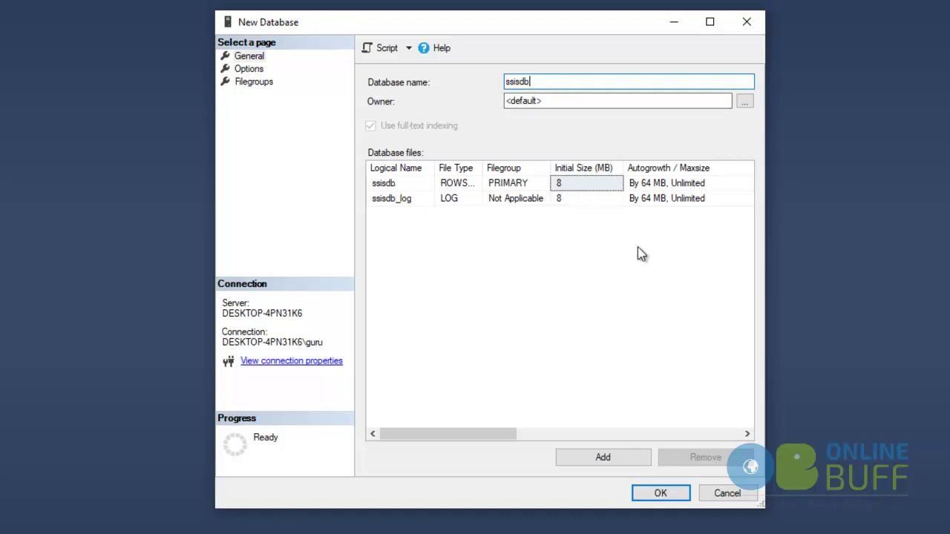
{"action": "left_click", "coordinate": [652, 494]}
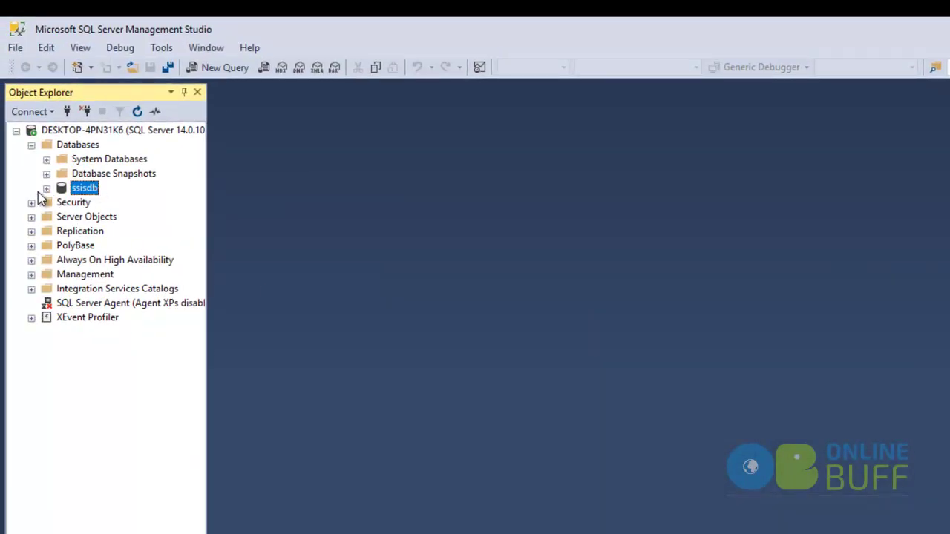
- Start designing a new standard table in the ssisdb database
{"action": "left_click", "coordinate": [46, 189]}
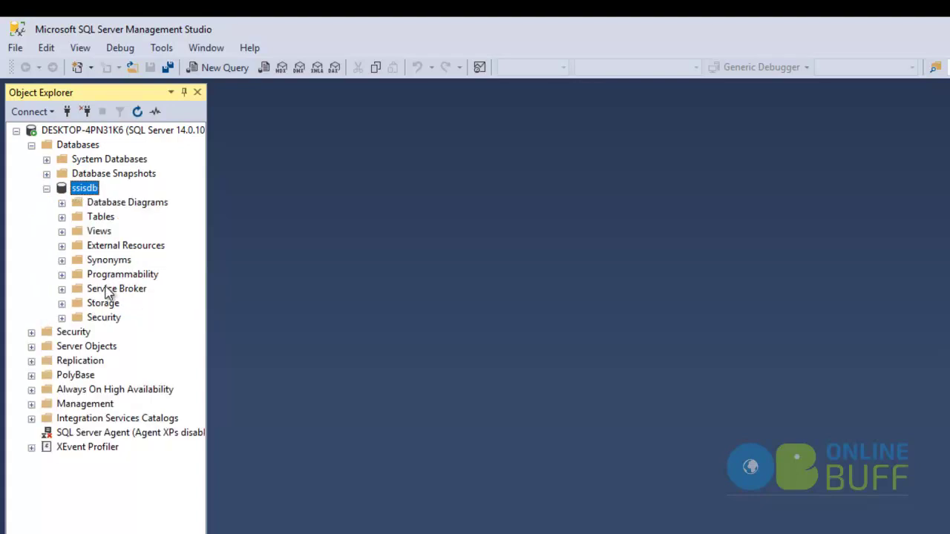
{"action": "left_click", "coordinate": [60, 218]}
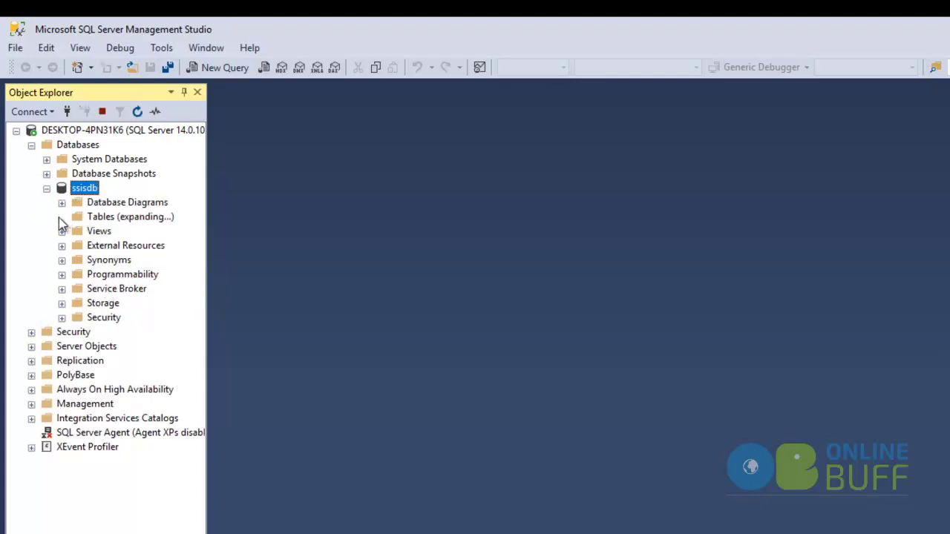
{"action": "left_click", "coordinate": [104, 218]}
{"action": "right_click", "coordinate": [104, 217]}
{"action": "mouse_move", "coordinate": [134, 228]}
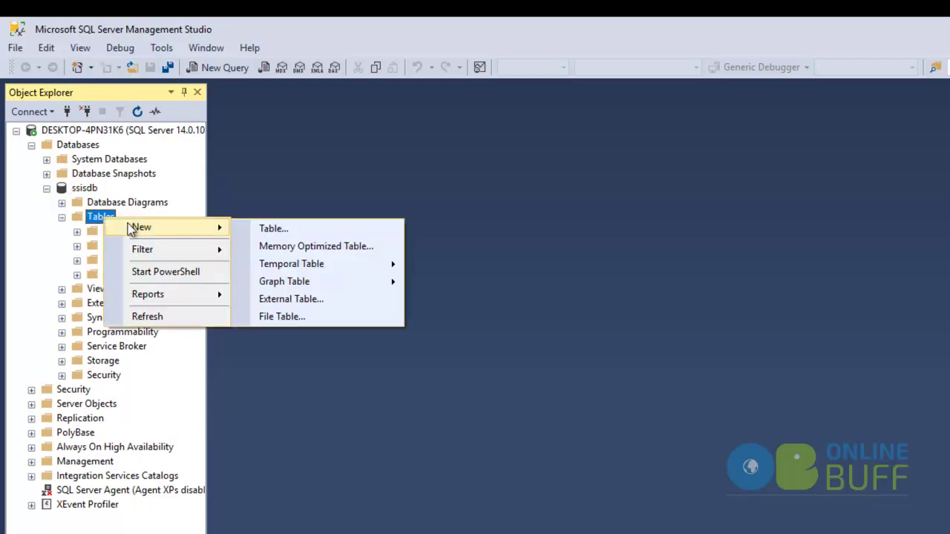
{"action": "left_click", "coordinate": [269, 229]}
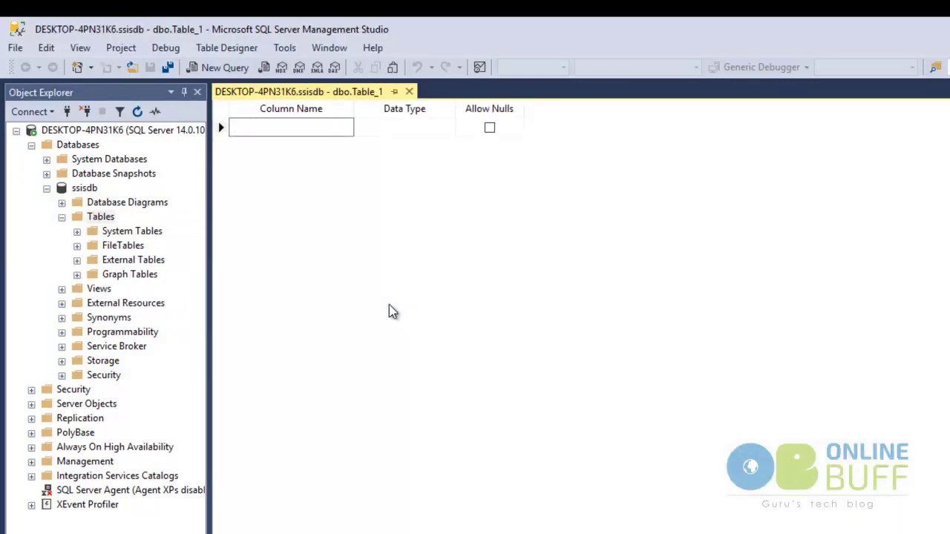
- Add a CustomerCode column of type int that does not allow nulls, copying its name from the Notepad notes
{"action": "key", "text": "alt+Tab"}
{"action": "left_click_drag", "start_coordinate": [752, 364], "coordinate": [674, 364]}
{"action": "key", "text": "ctrl+c"}
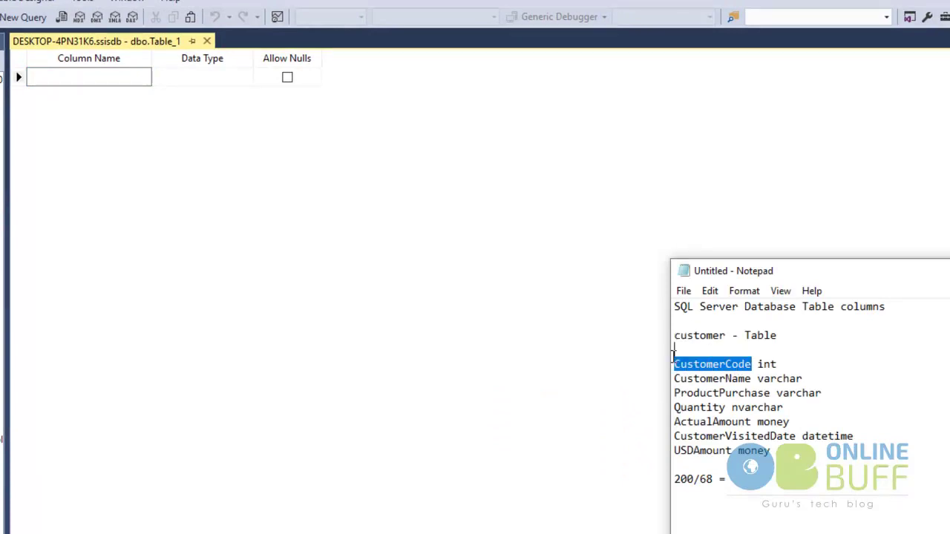
{"action": "left_click", "coordinate": [73, 75]}
{"action": "key", "text": "ctrl+v"}
{"action": "left_click", "coordinate": [219, 75]}
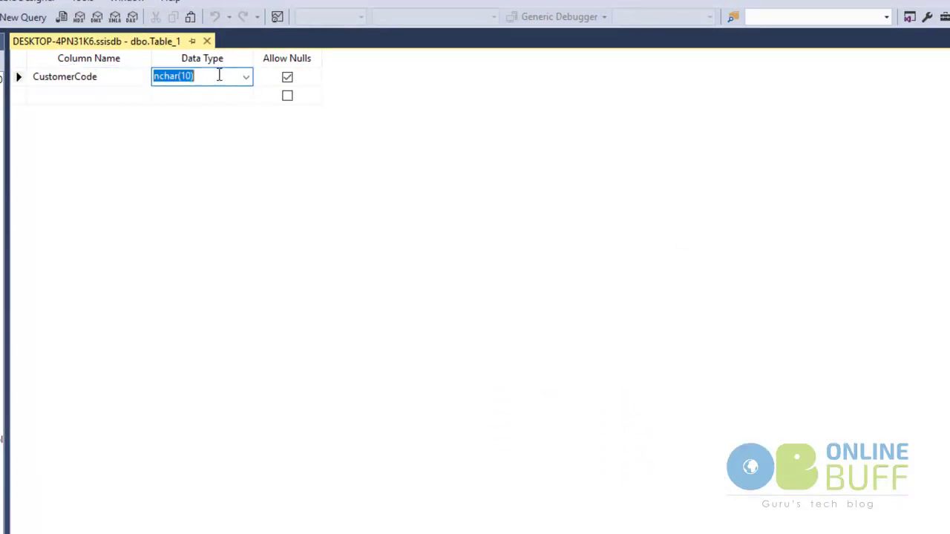
{"action": "type", "text": "int"}
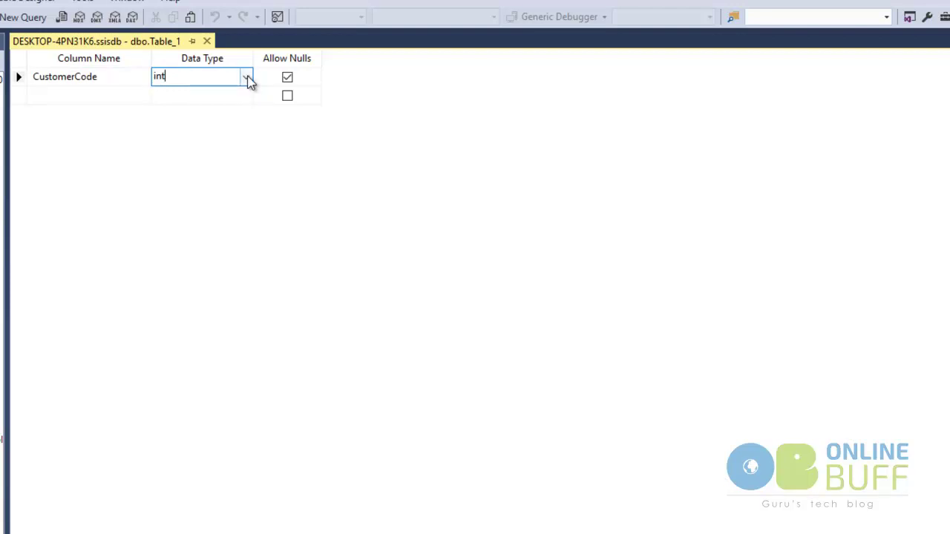
{"action": "left_click", "coordinate": [247, 77]}
{"action": "left_click", "coordinate": [213, 102]}
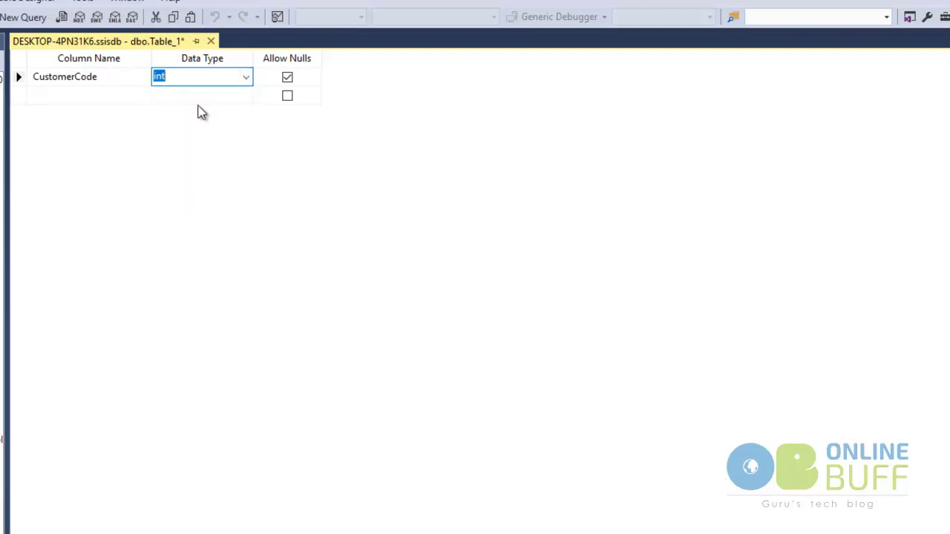
{"action": "left_click", "coordinate": [286, 79]}
- Add a CustomerName column of type varchar(MAX) below CustomerCode, copying its name from the Notepad notes
{"action": "left_click", "coordinate": [50, 97]}
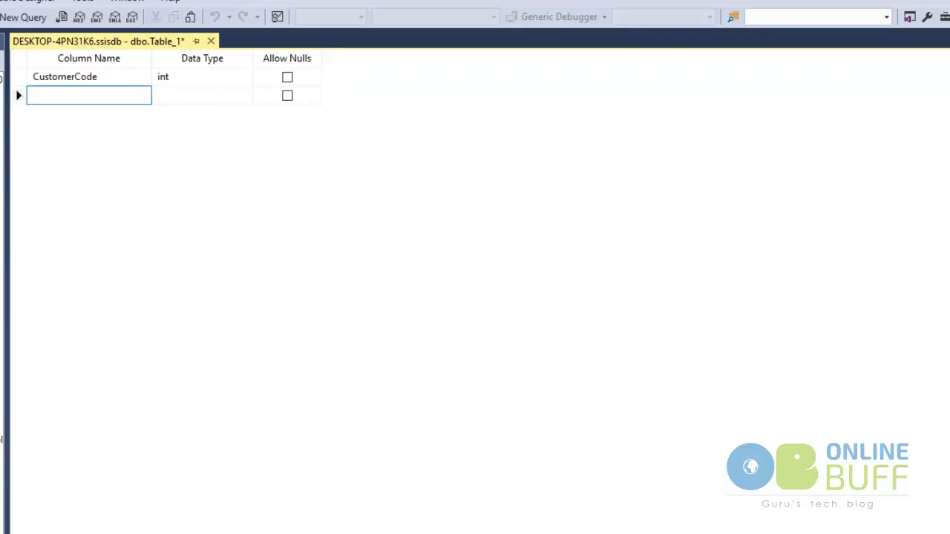
{"action": "key", "text": "alt+Tab"}
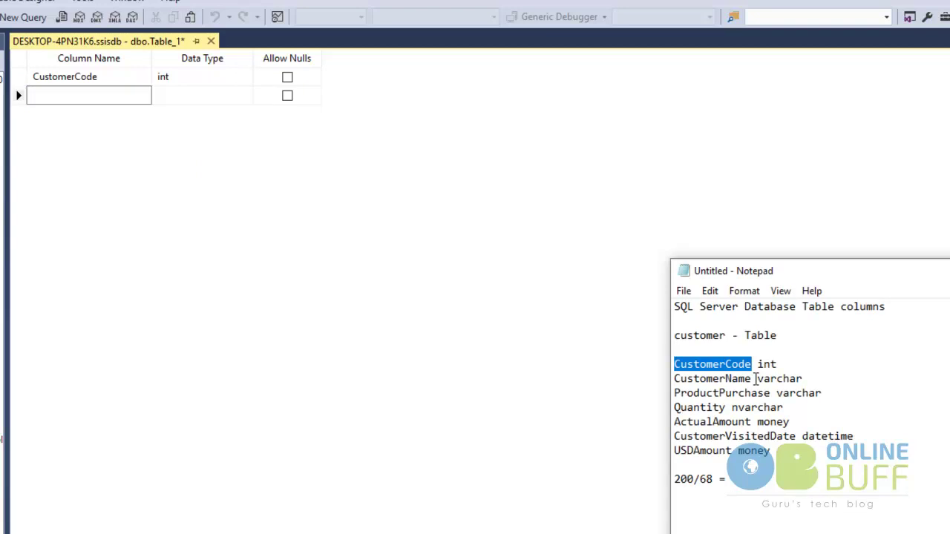
{"action": "left_click_drag", "start_coordinate": [755, 379], "coordinate": [674, 379]}
{"action": "key", "text": "ctrl+c"}
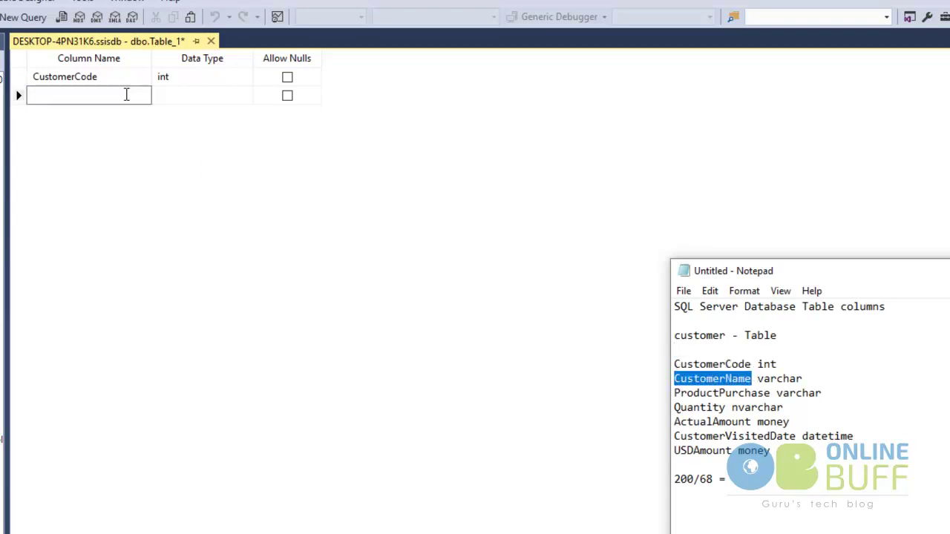
{"action": "left_click", "coordinate": [98, 96]}
{"action": "left_click", "coordinate": [89, 95]}
{"action": "key", "text": "ctrl+v"}
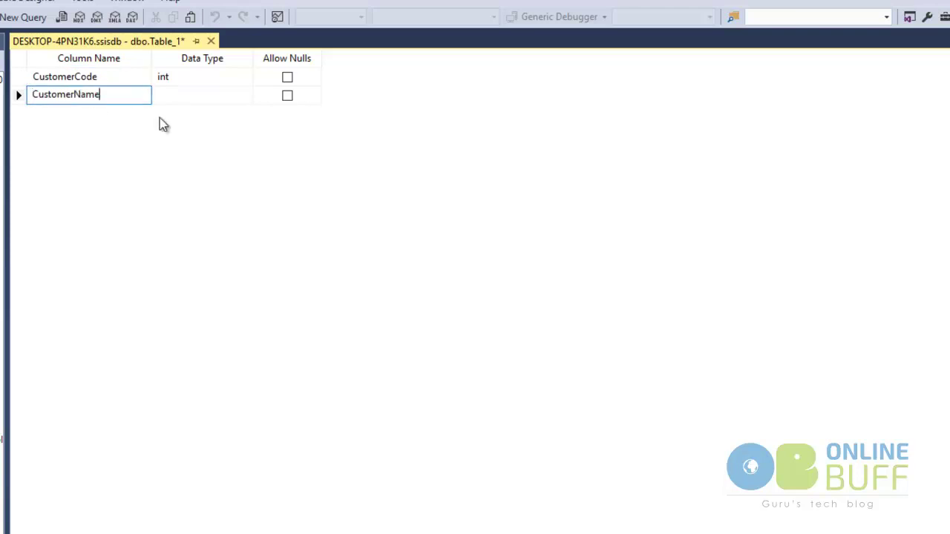
{"action": "left_click", "coordinate": [181, 100]}
{"action": "key", "text": "shift+Right"}
{"action": "key", "text": "shift+Right"}
{"action": "key", "text": "shift+Right"}
{"action": "key", "text": "shift+Right"}
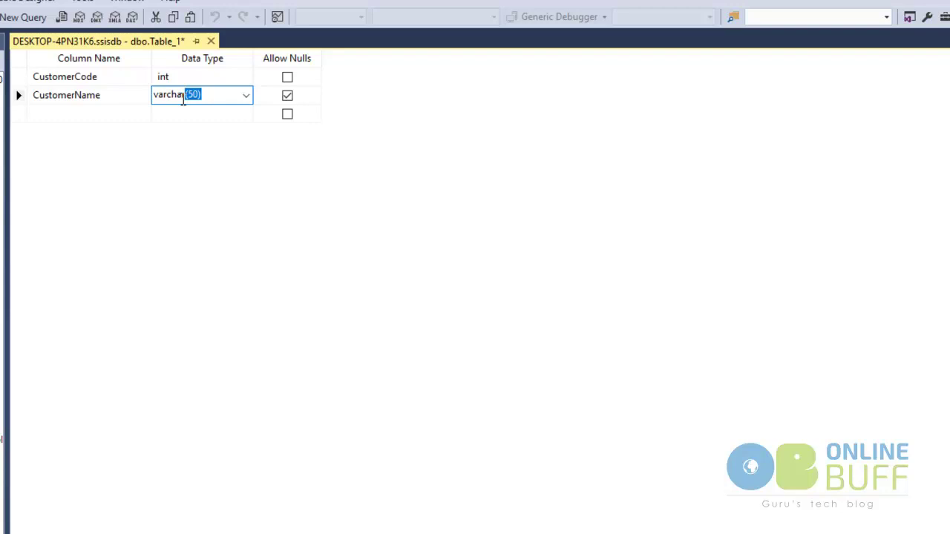
{"action": "left_click", "coordinate": [246, 97]}
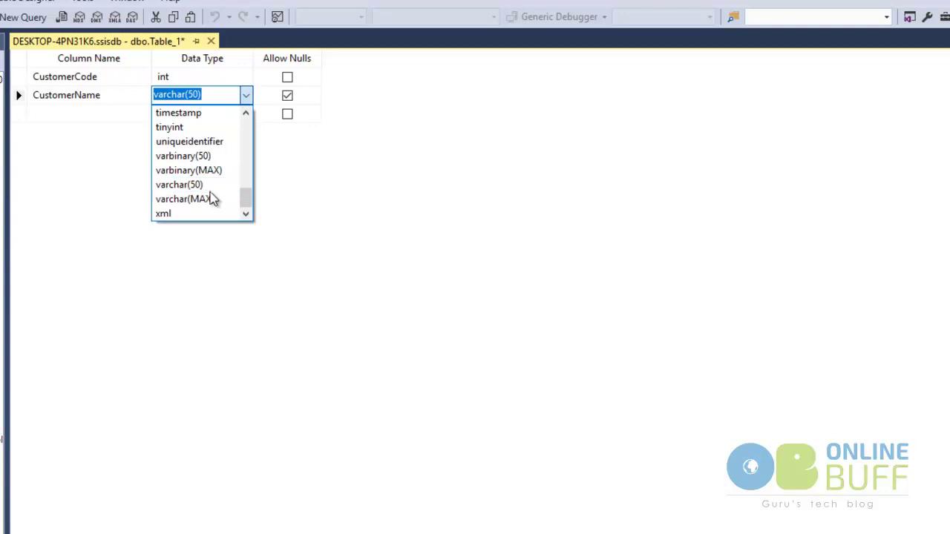
{"action": "left_click", "coordinate": [185, 199]}
- Add a ProductPurchase column of type varchar(MAX) to the table, taking its name from the Notepad notes
{"action": "left_click", "coordinate": [77, 115]}
{"action": "left_click", "coordinate": [412, 533]}
{"action": "left_click_drag", "start_coordinate": [770, 393], "coordinate": [651, 395]}
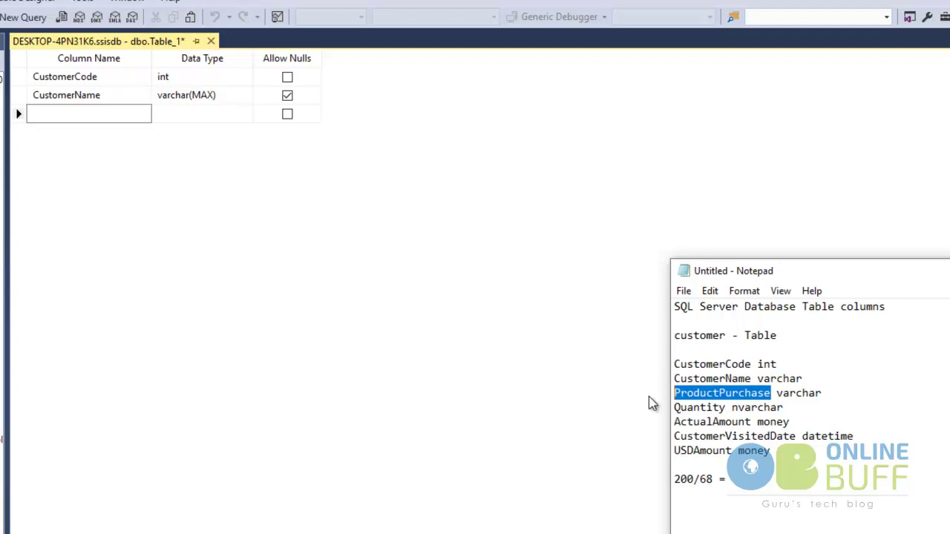
{"action": "left_click", "coordinate": [94, 119]}
{"action": "type", "text": "ProductPurchase"}
{"action": "left_click", "coordinate": [201, 110]}
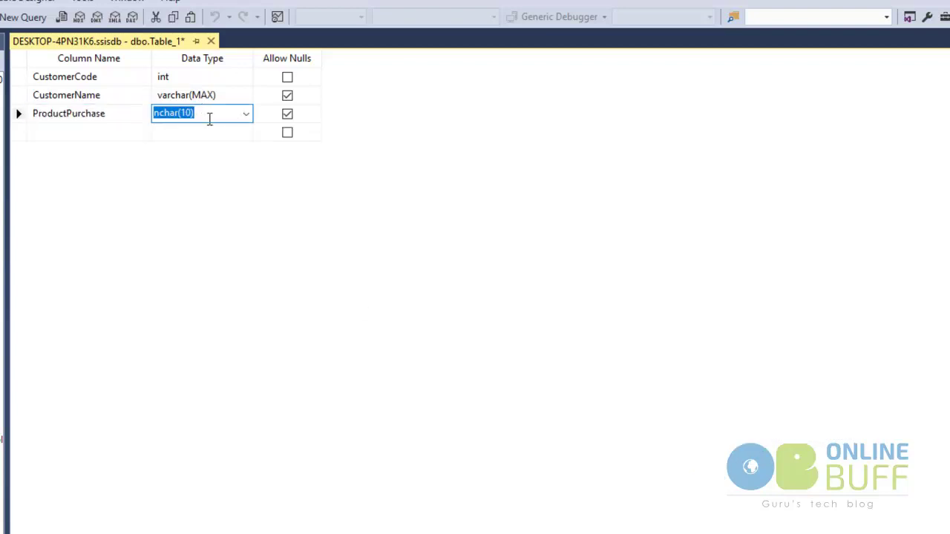
{"action": "type", "text": "varbinary"}
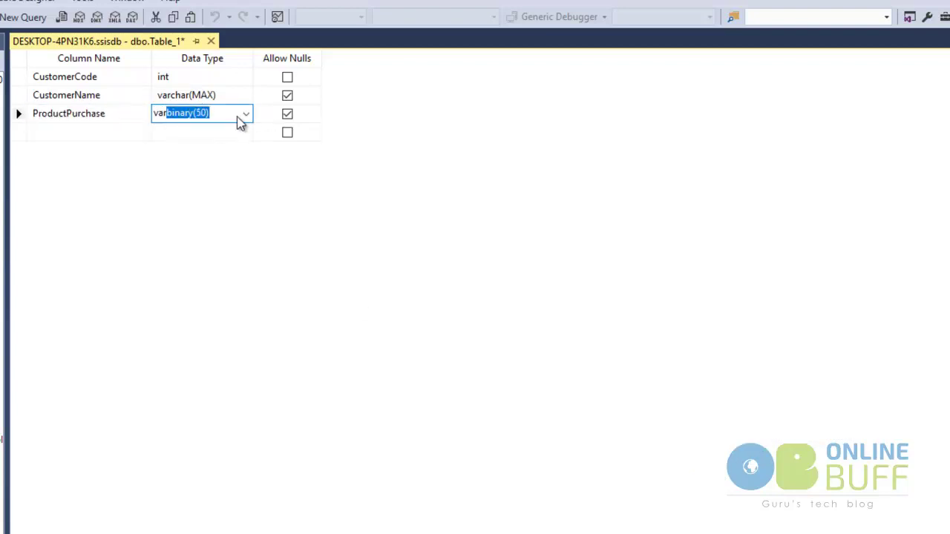
{"action": "left_click", "coordinate": [246, 113]}
{"action": "left_click", "coordinate": [203, 214]}
- Add a Quantity column of type nvarchar(50) to the table, copying its name from the Notepad notes
{"action": "left_click", "coordinate": [95, 132]}
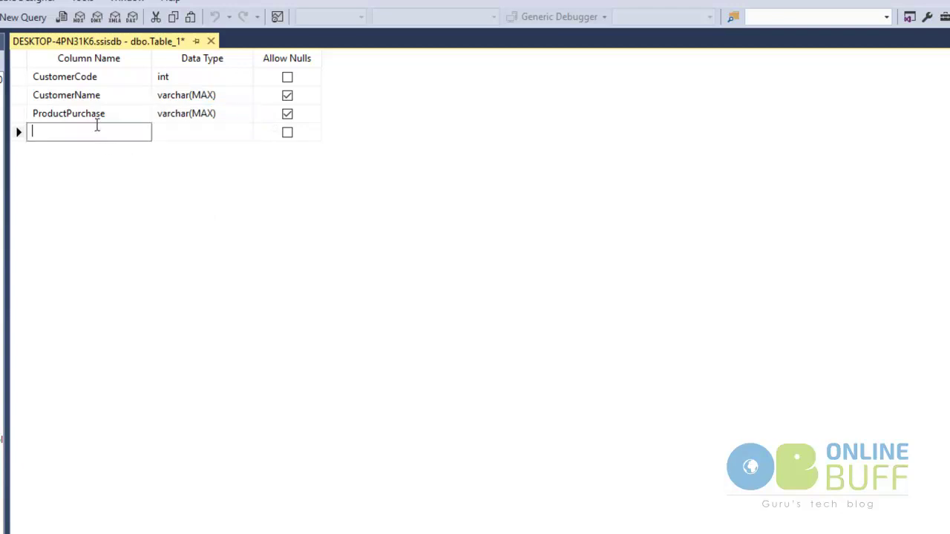
{"action": "key", "text": "alt+Tab"}
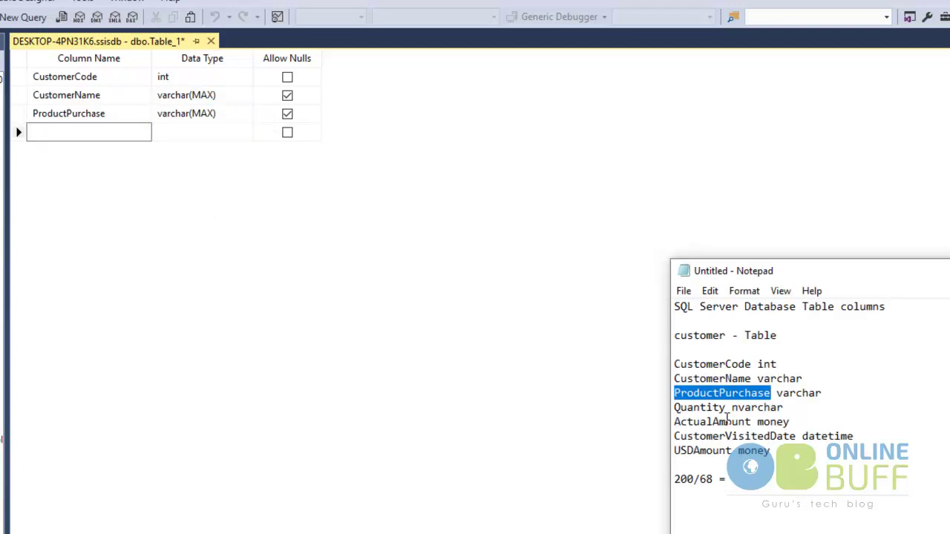
{"action": "left_click_drag", "start_coordinate": [727, 407], "coordinate": [657, 404]}
{"action": "key", "text": "ctrl+c"}
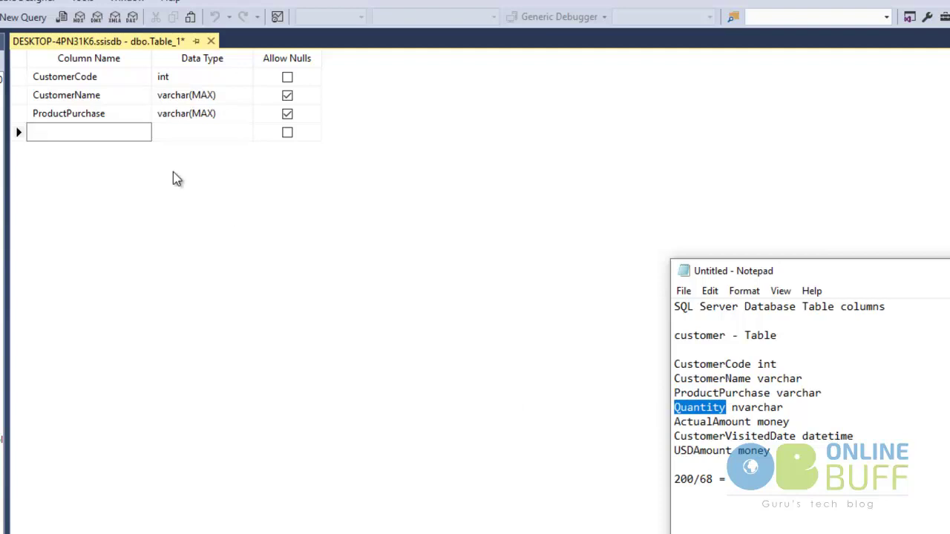
{"action": "left_click", "coordinate": [110, 135]}
{"action": "key", "text": "ctrl+v"}
{"action": "left_click", "coordinate": [177, 132]}
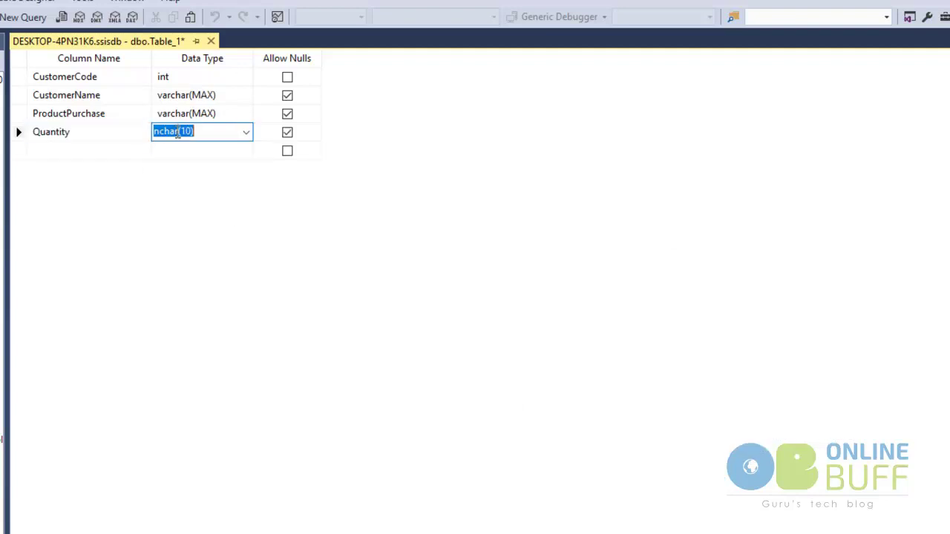
{"action": "type", "text": "var"}
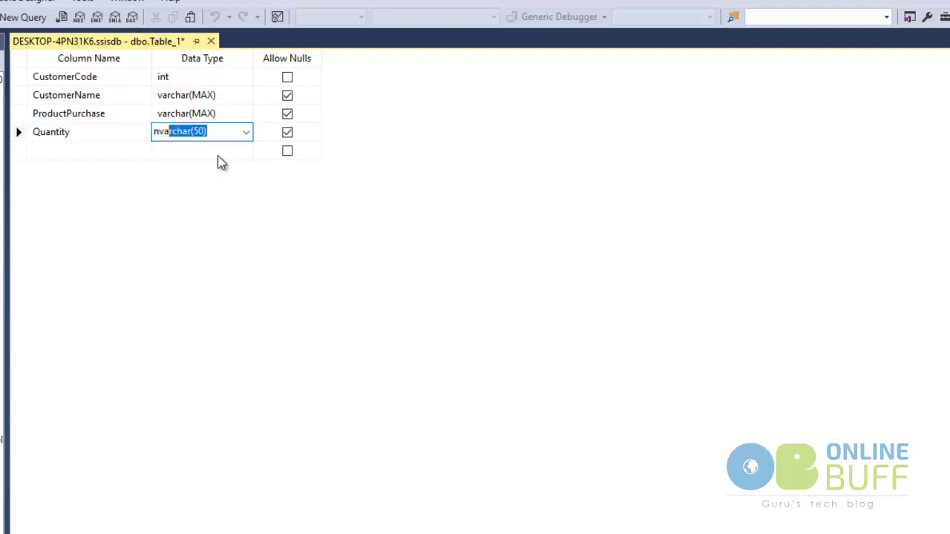
{"action": "key", "text": "Return"}
- Add an ActualAmount column of type money to the table, copying its name from the Notepad notes
{"action": "key", "text": "alt+Tab"}
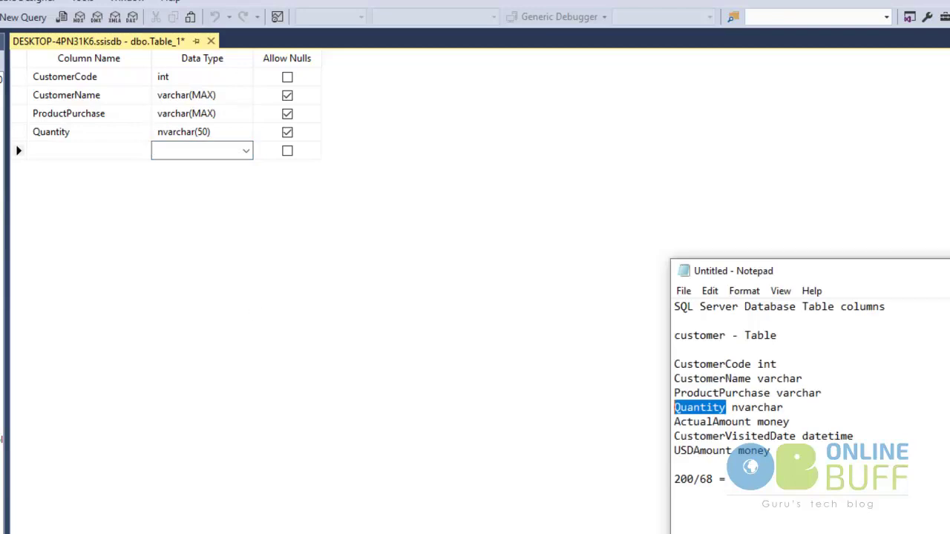
{"action": "left_click_drag", "start_coordinate": [753, 422], "coordinate": [638, 423]}
{"action": "key", "text": "ctrl+c"}
{"action": "left_click", "coordinate": [89, 154]}
{"action": "key", "text": "ctrl+v"}
{"action": "left_click", "coordinate": [190, 148]}
{"action": "type", "text": "money"}
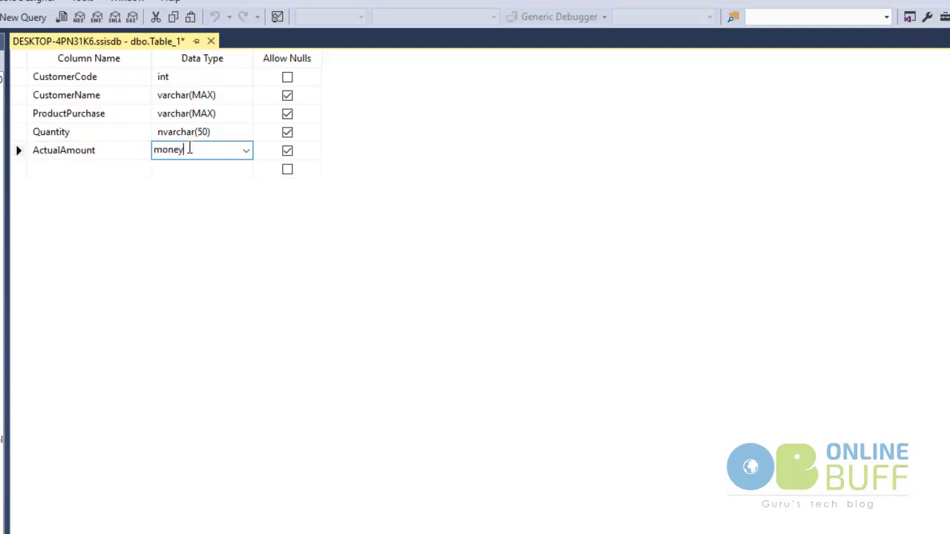
{"action": "key", "text": "Return"}
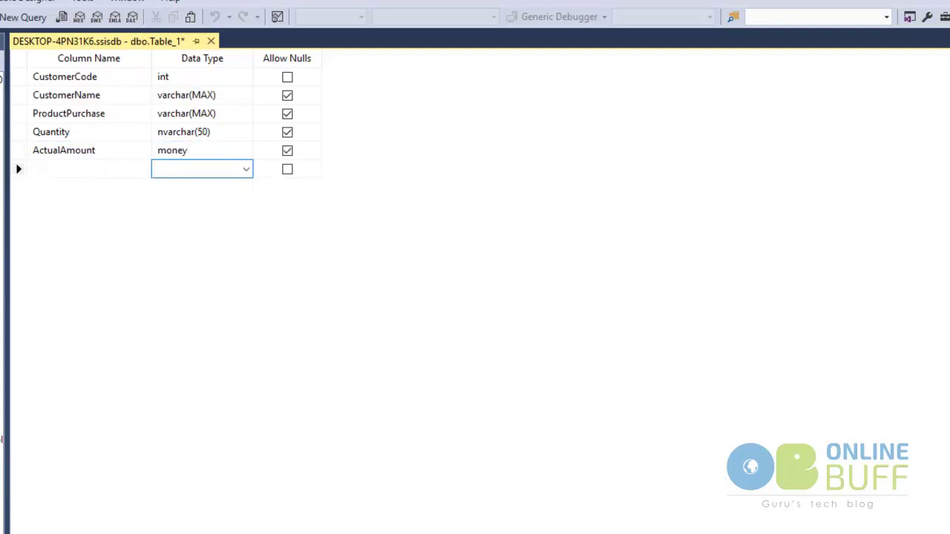
- Add a CustomerVisitedDate column of type datetime to the table, copying its name from the Notepad notes
{"action": "key", "text": "alt+Tab"}
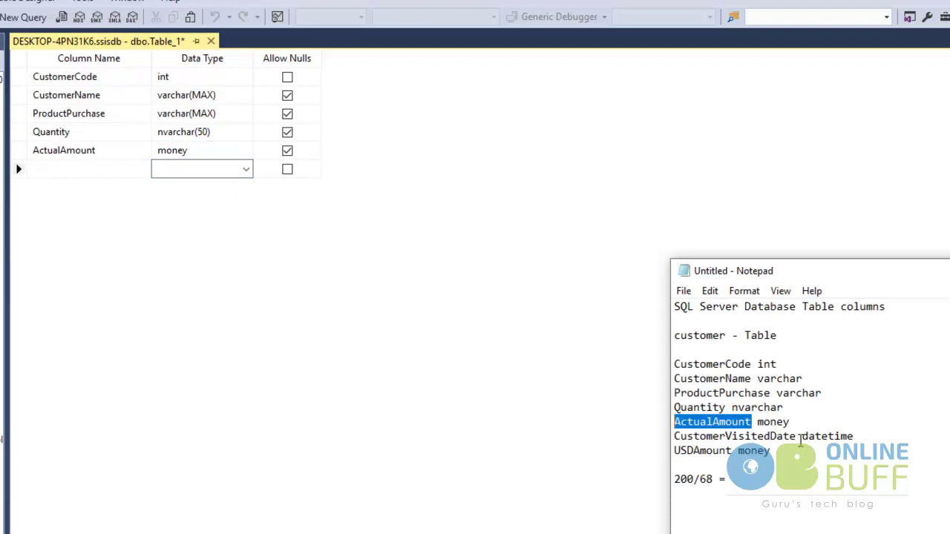
{"action": "left_click_drag", "start_coordinate": [797, 437], "coordinate": [659, 435]}
{"action": "key", "text": "ctrl+c"}
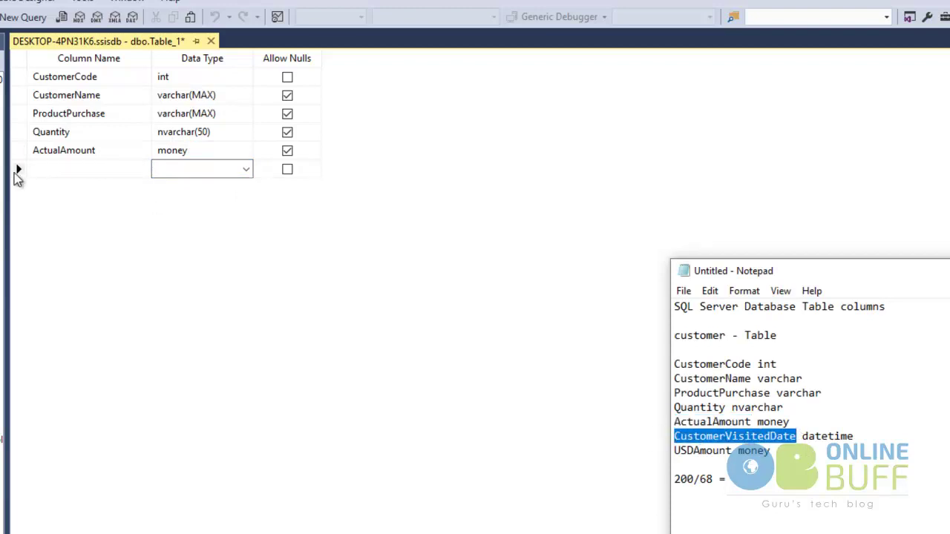
{"action": "left_click", "coordinate": [60, 170]}
{"action": "key", "text": "ctrl+v"}
{"action": "left_click", "coordinate": [192, 169]}
{"action": "type", "text": "dat"}
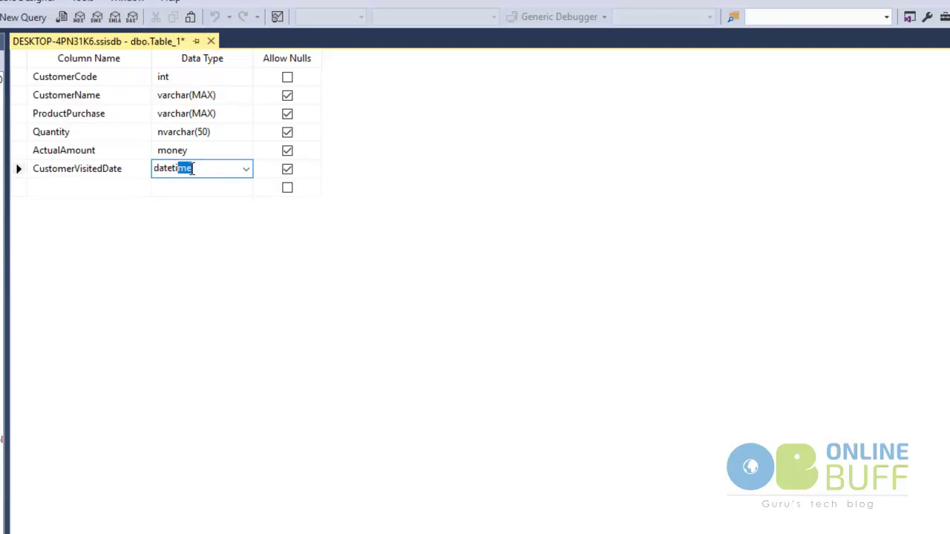
{"action": "key", "text": "Return"}
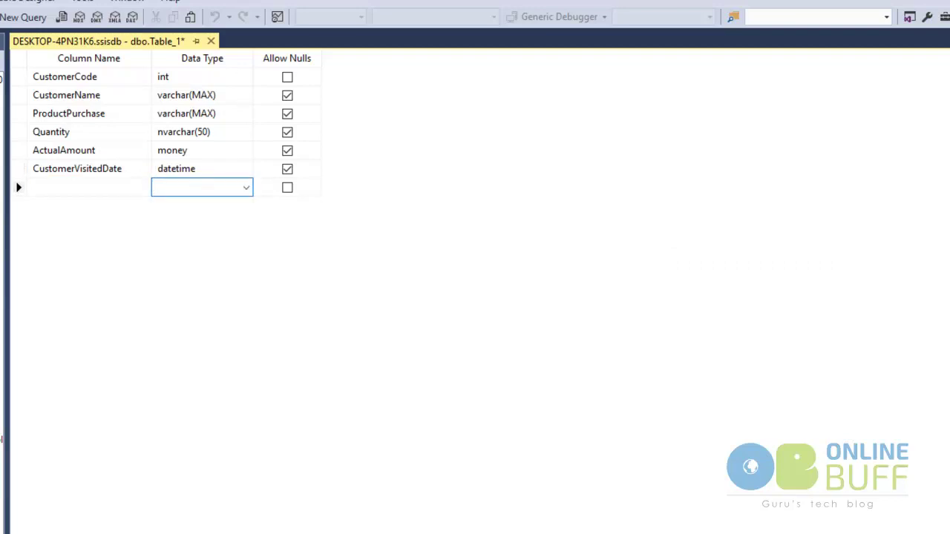
- Add a USDAmount column of type money as the last table column, taking its name from the Notepad notes
{"action": "key", "text": "alt+Tab"}
{"action": "left_click_drag", "start_coordinate": [733, 452], "coordinate": [664, 451]}
{"action": "key", "text": "ctrl+c"}
{"action": "left_click", "coordinate": [76, 187]}
{"action": "key", "text": "ctrl+v"}
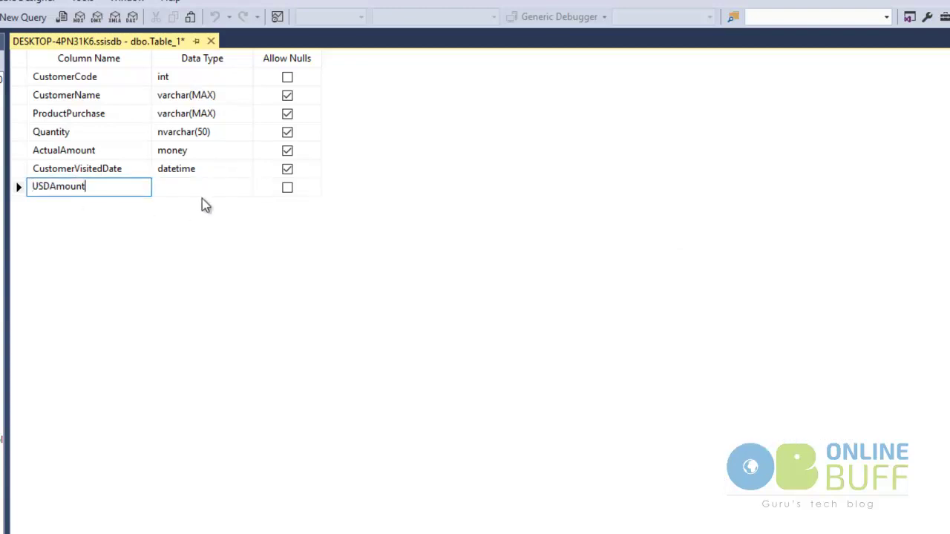
{"action": "left_click", "coordinate": [203, 187]}
{"action": "type", "text": "money"}
{"action": "key", "text": "Return"}
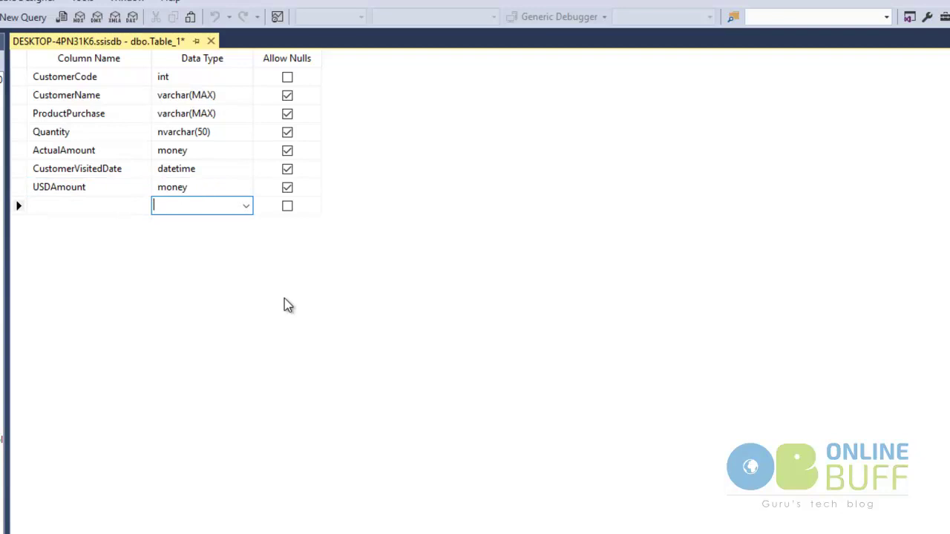
- Set the CustomerCode column as the table's primary key
{"action": "left_click", "coordinate": [20, 77]}
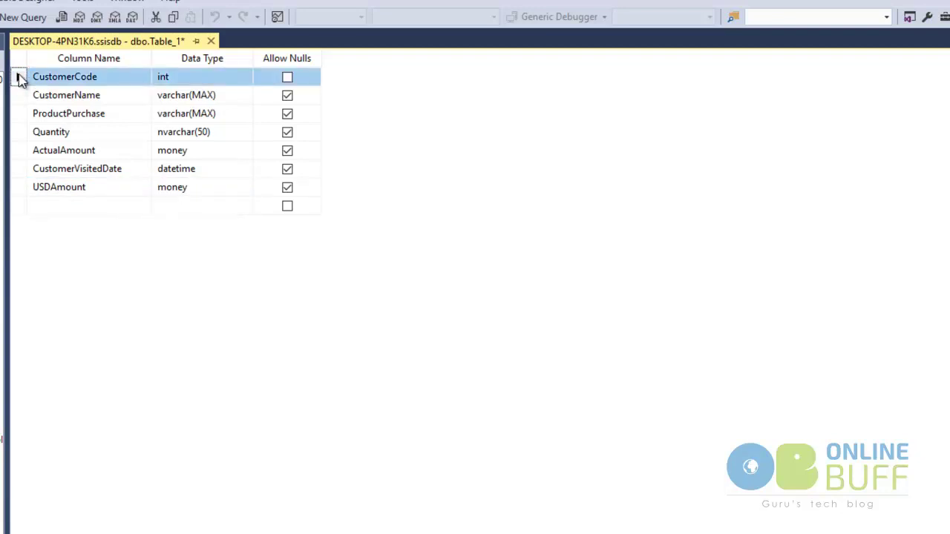
{"action": "right_click", "coordinate": [20, 77]}
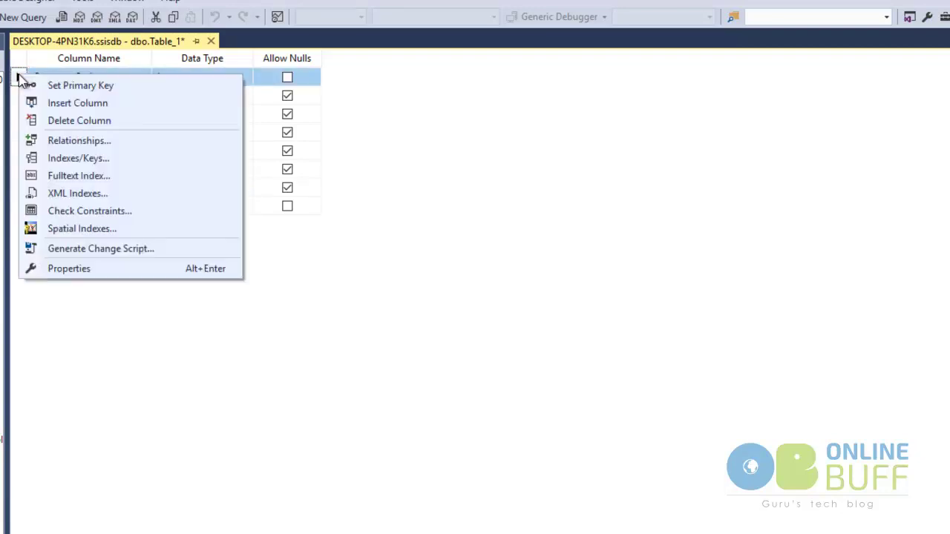
{"action": "left_click", "coordinate": [57, 88]}
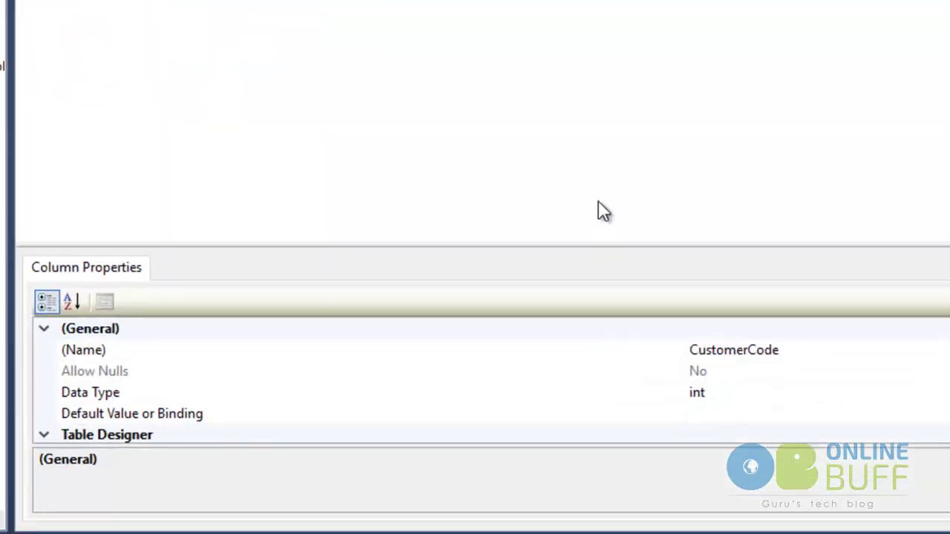
- Make CustomerCode an identity column by setting (Is Identity) to Yes in its Identity Specification
{"action": "scroll", "coordinate": [582, 319], "scroll_direction": "down", "scroll_amount": 2}
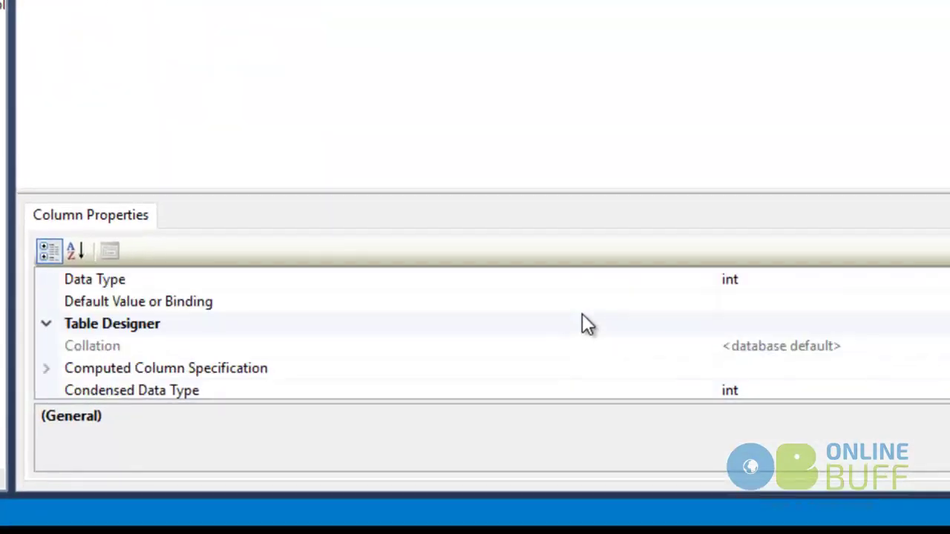
{"action": "scroll", "coordinate": [582, 314], "scroll_direction": "down", "scroll_amount": 1}
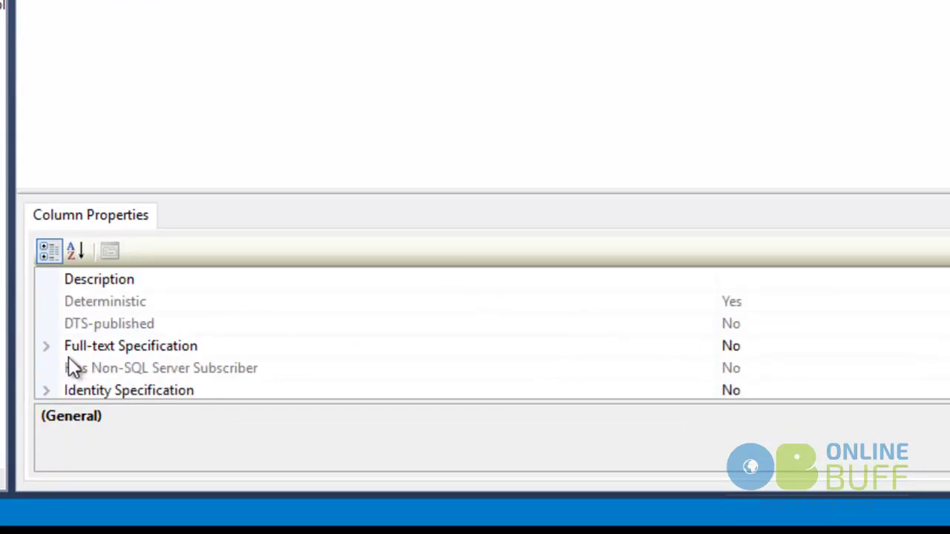
{"action": "scroll", "coordinate": [82, 365], "scroll_direction": "down", "scroll_amount": 1}
{"action": "left_click", "coordinate": [46, 328]}
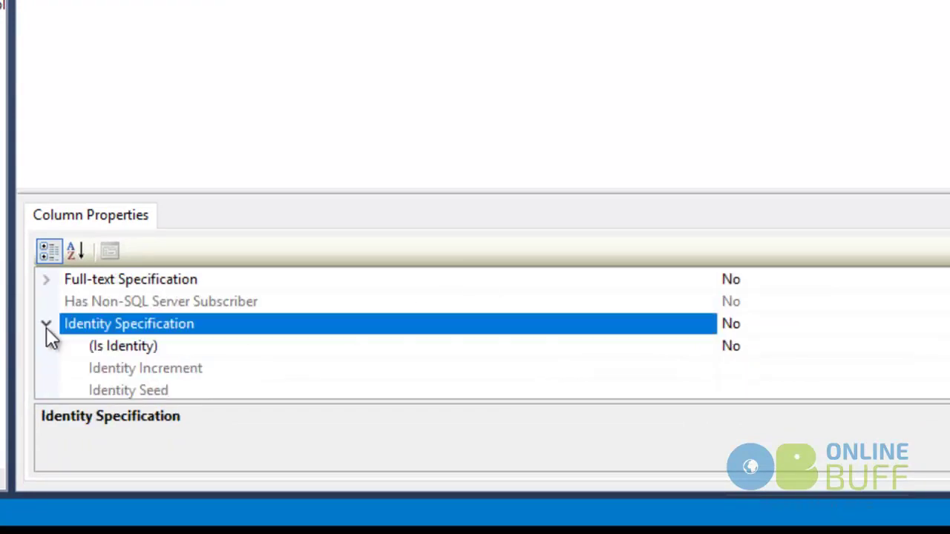
{"action": "left_click", "coordinate": [790, 354]}
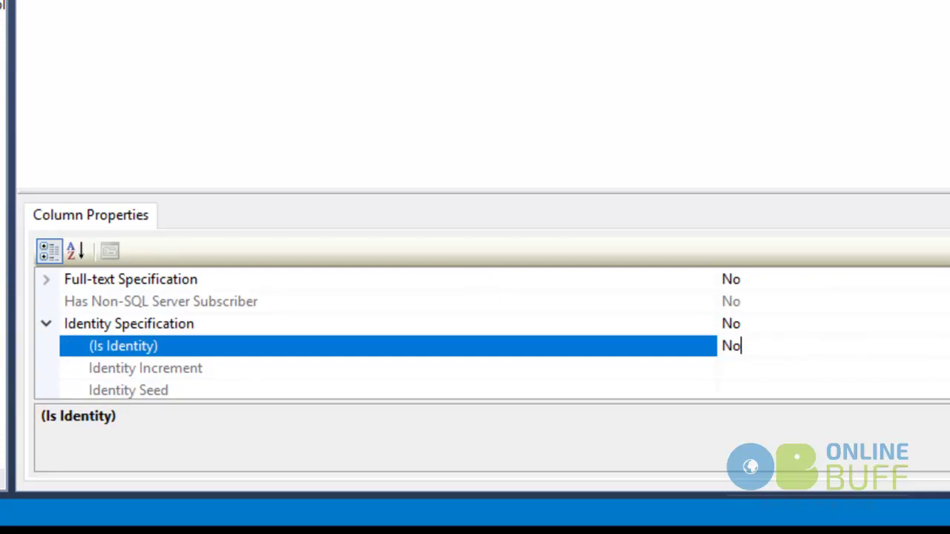
{"action": "left_click", "coordinate": [949, 346]}
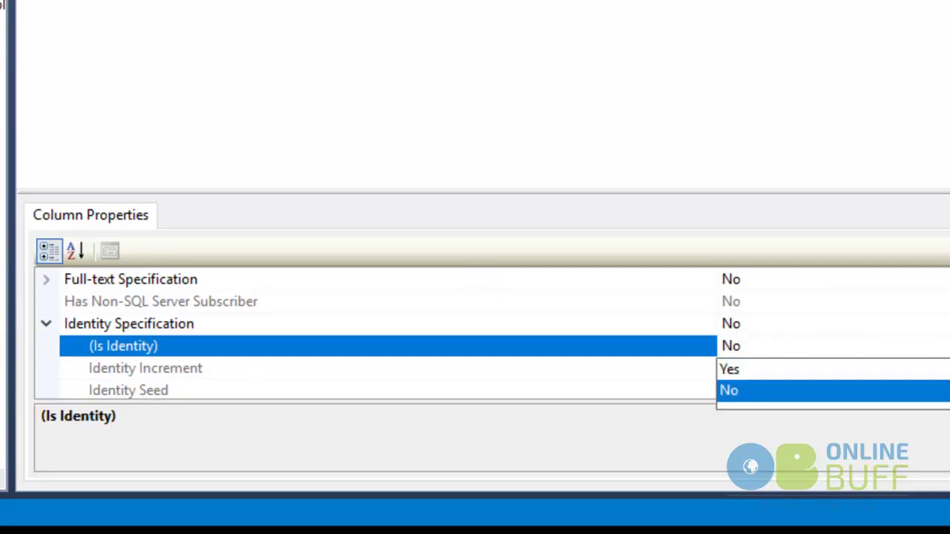
{"action": "left_click", "coordinate": [936, 372]}
{"action": "left_click", "coordinate": [827, 81]}
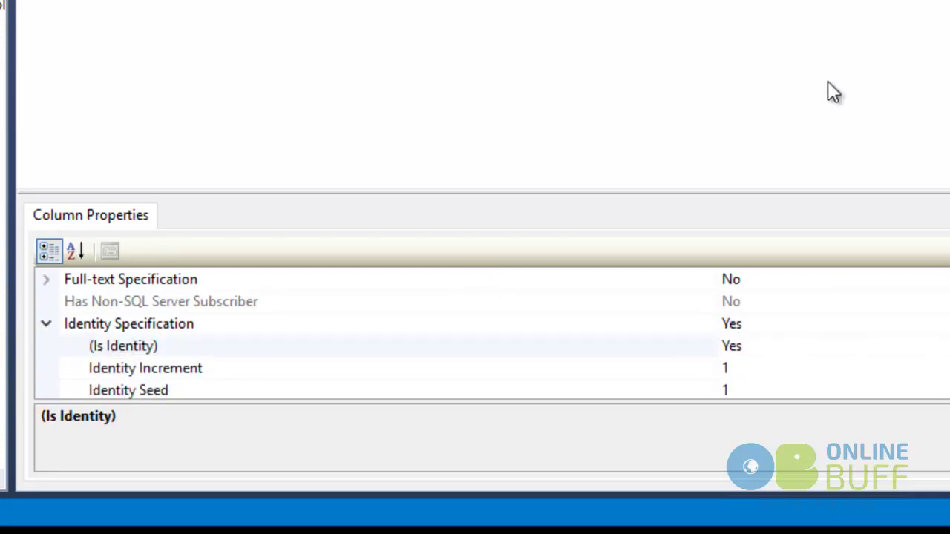
- Save the new table under the name customer and close its design
{"action": "key", "text": "ctrl+s"}
{"action": "type", "text": "customer"}
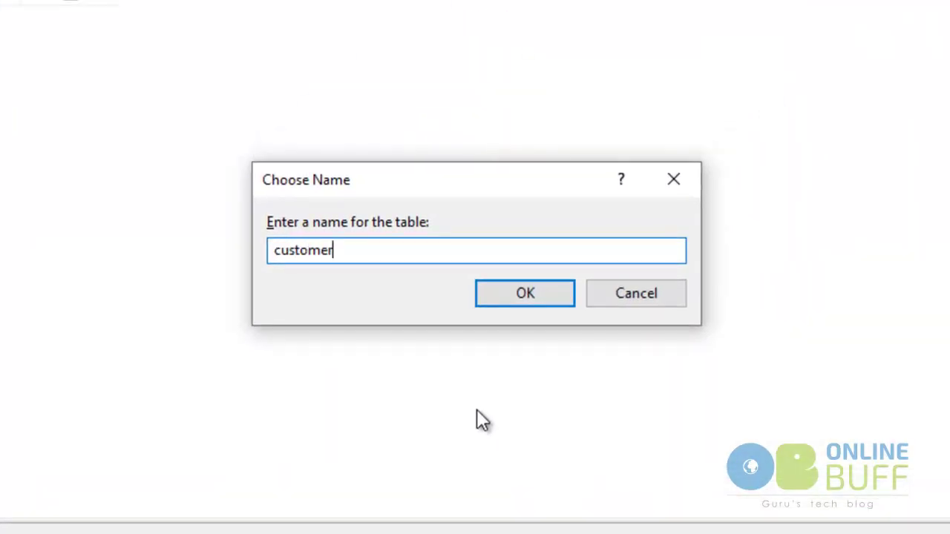
{"action": "left_click", "coordinate": [525, 304]}
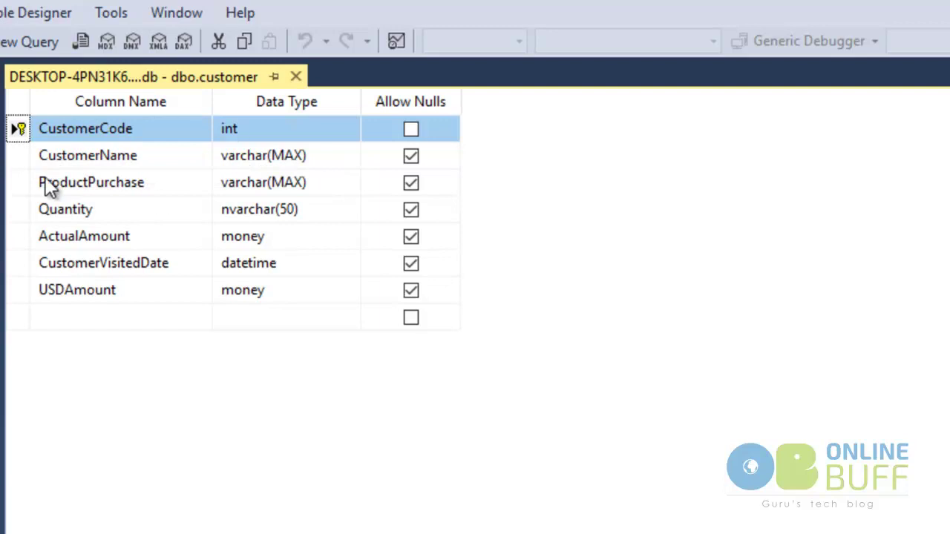
{"action": "left_click", "coordinate": [296, 77]}
- Refresh the ssisdb database and expand its list of tables
{"action": "left_click", "coordinate": [125, 256]}
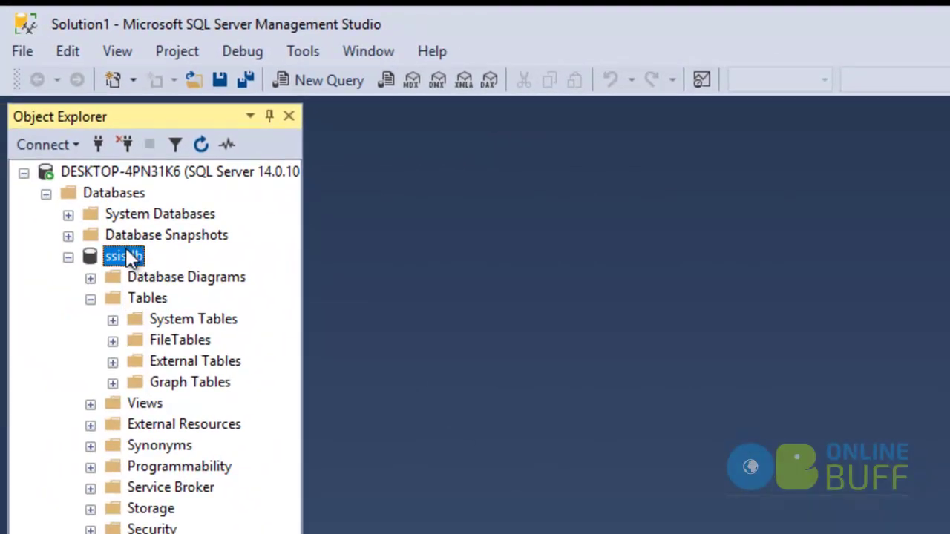
{"action": "right_click", "coordinate": [127, 256]}
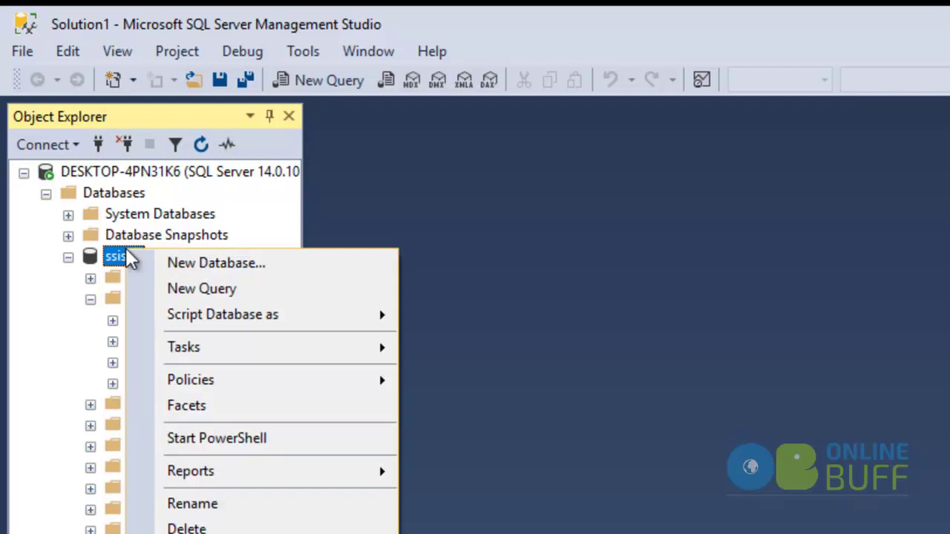
{"action": "left_click", "coordinate": [245, 512]}
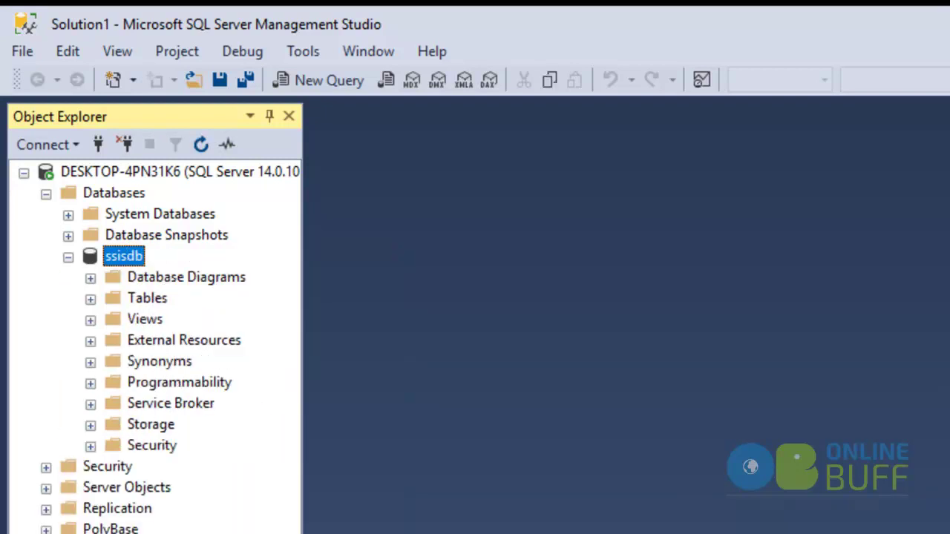
{"action": "left_click", "coordinate": [90, 299]}
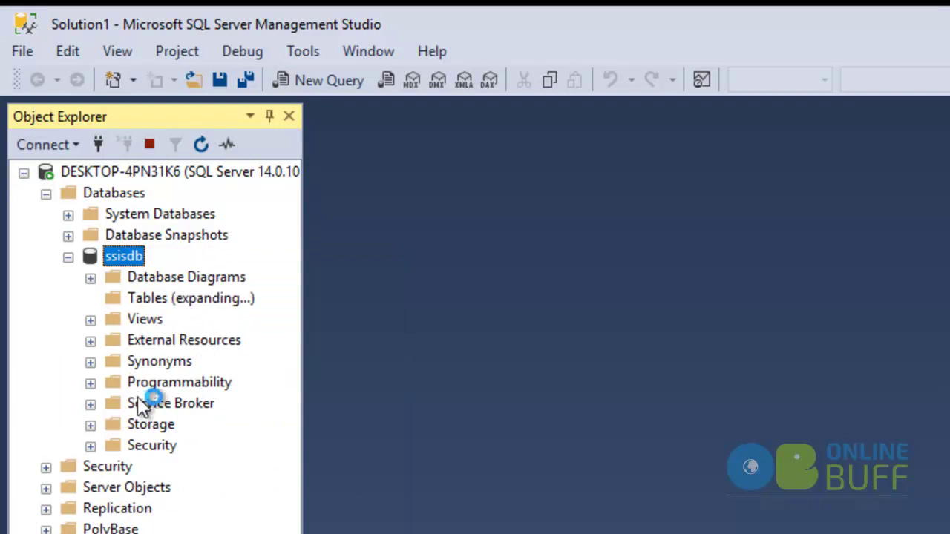
- Open the top 200 rows of the dbo.customer table for editing
{"action": "left_click", "coordinate": [206, 405]}
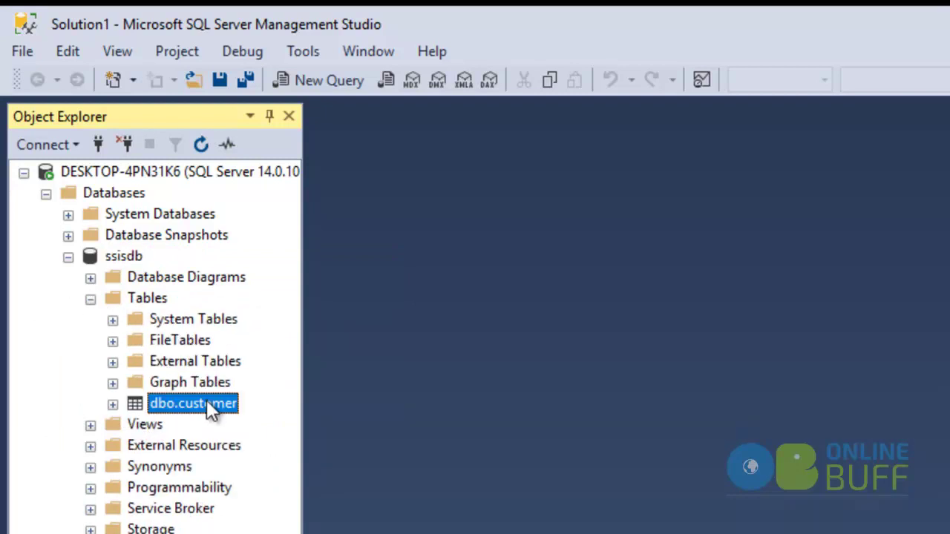
{"action": "right_click", "coordinate": [206, 401]}
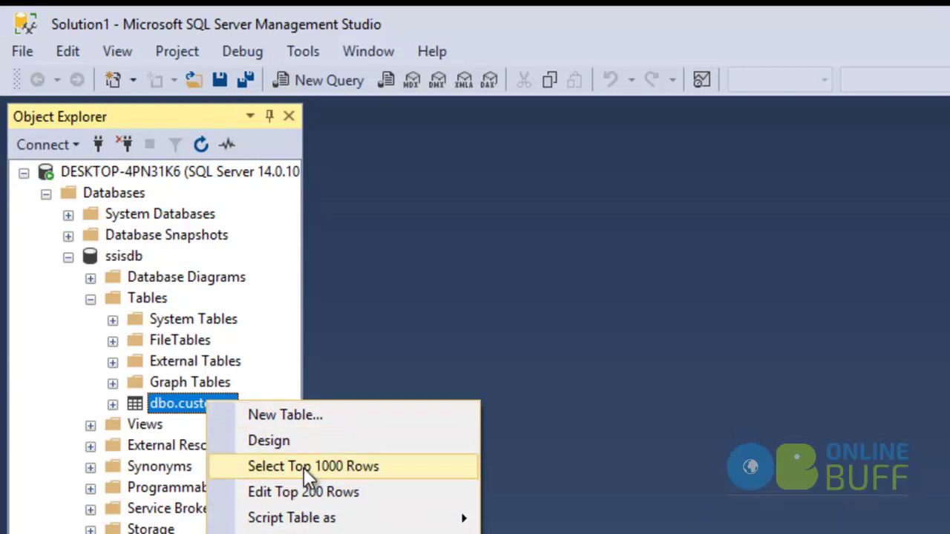
{"action": "left_click", "coordinate": [311, 492]}
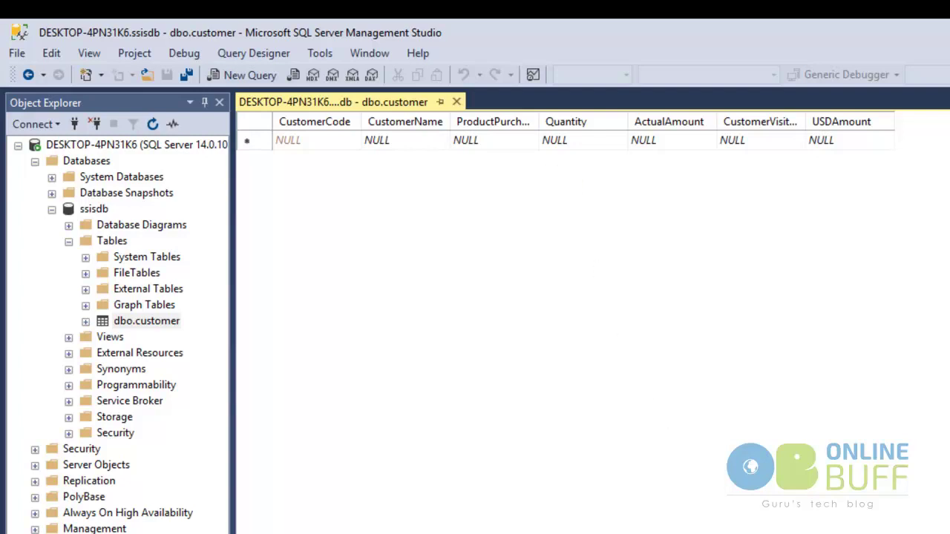
- Compare the customer rows in the etlexcel workbook, A2 to F6, with the dbo.customer table's columns
{"action": "key", "text": "alt+Tab"}
{"action": "left_click", "coordinate": [611, 533]}
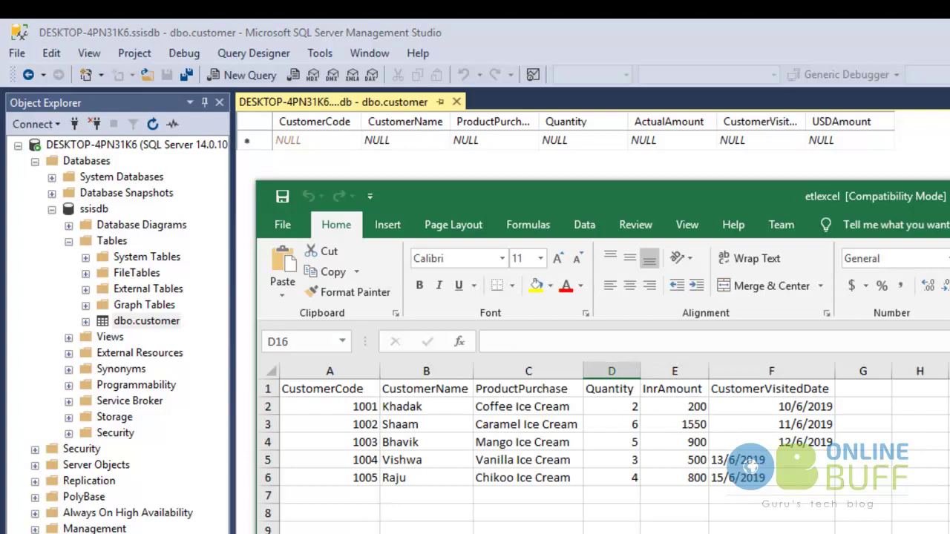
{"action": "left_click_drag", "start_coordinate": [328, 410], "coordinate": [792, 477]}
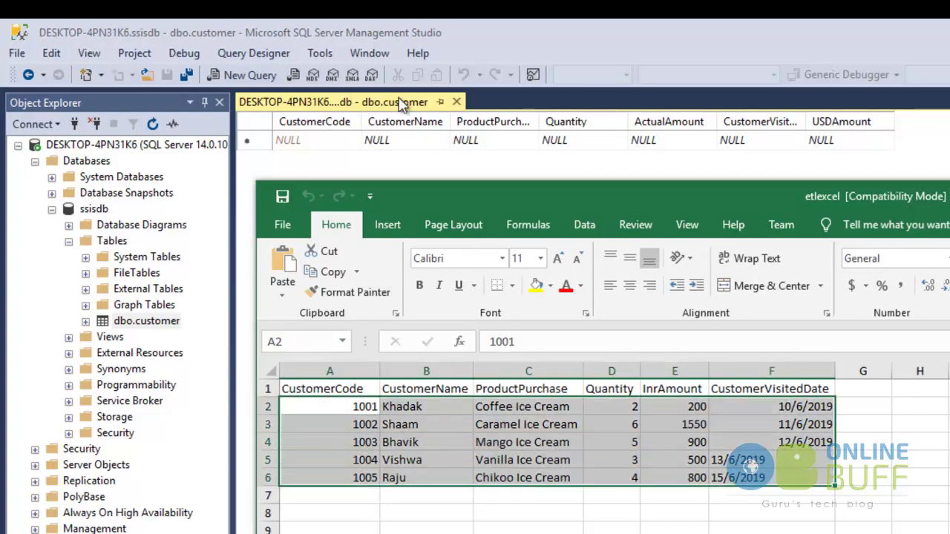
{"action": "left_click", "coordinate": [395, 173]}
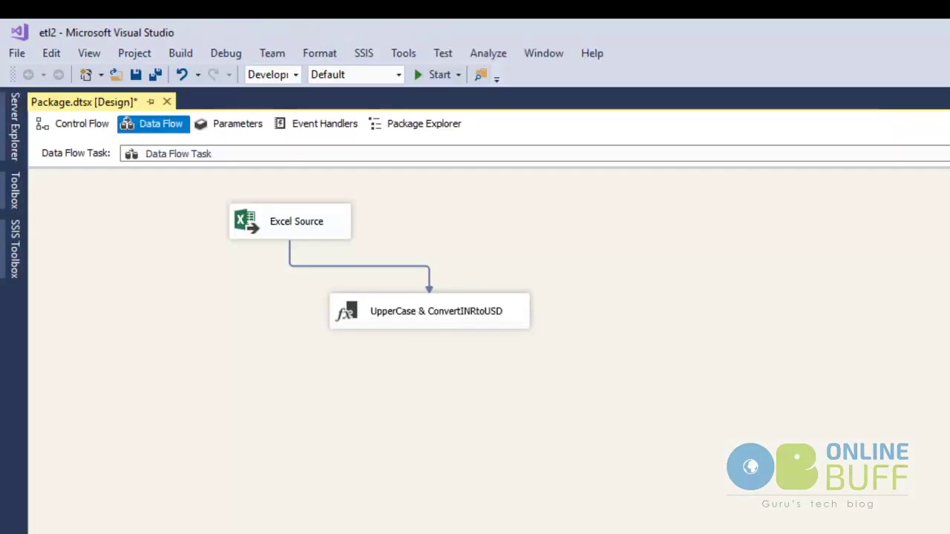
- In the Visual Studio data flow, add an ADO NET Destination and place it below the UpperCase & ConvertINRtoUSD transformation
{"action": "left_click", "coordinate": [308, 234]}
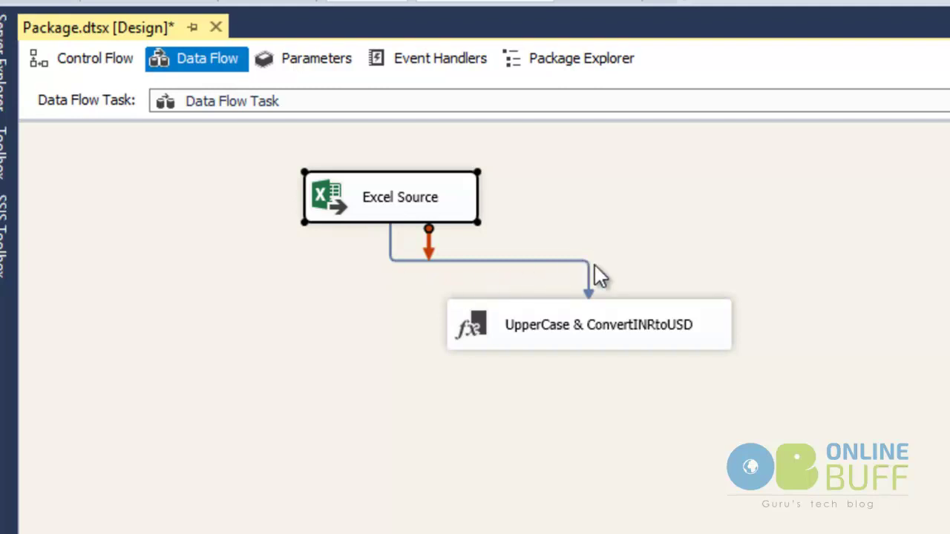
{"action": "left_click", "coordinate": [595, 333]}
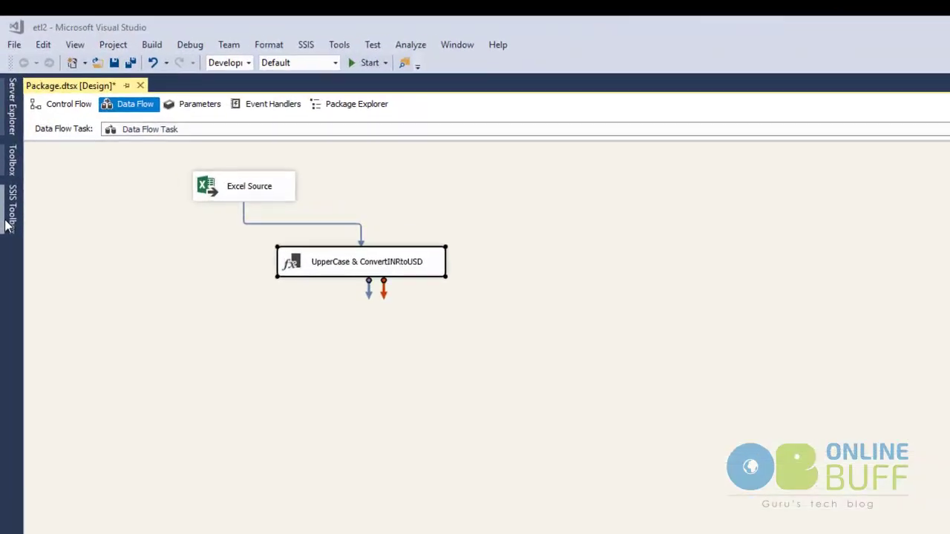
{"action": "left_click", "coordinate": [10, 215]}
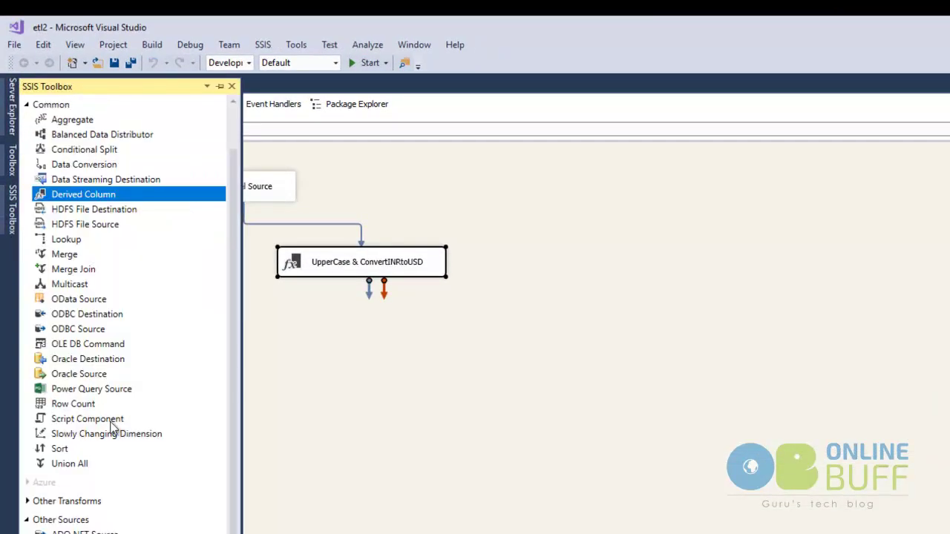
{"action": "scroll", "coordinate": [240, 379], "scroll_direction": "up", "scroll_amount": 1}
{"action": "scroll", "coordinate": [230, 416], "scroll_direction": "down", "scroll_amount": 1}
{"action": "left_click_drag", "start_coordinate": [233, 256], "coordinate": [220, 423]}
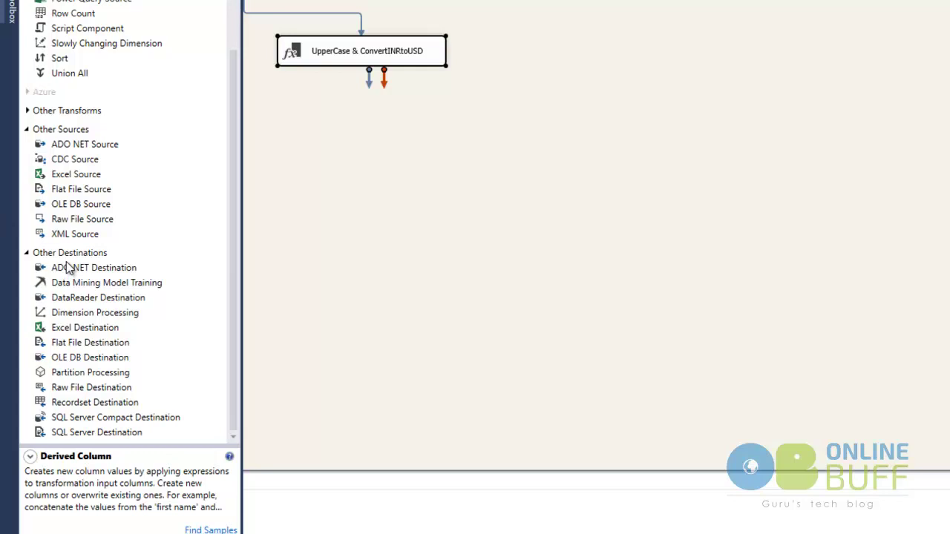
{"action": "left_click_drag", "start_coordinate": [65, 272], "coordinate": [365, 152]}
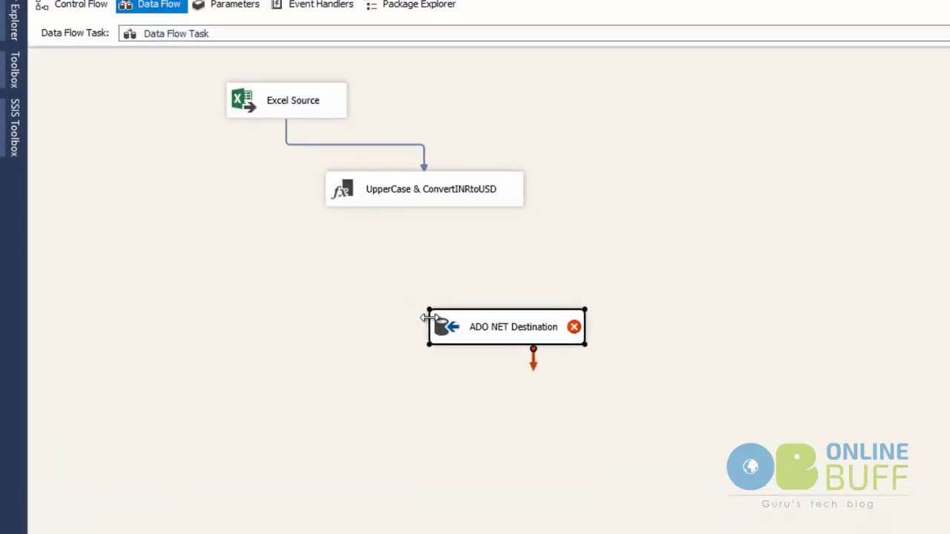
{"action": "left_click_drag", "start_coordinate": [516, 380], "coordinate": [471, 360]}
{"action": "left_click", "coordinate": [479, 414]}
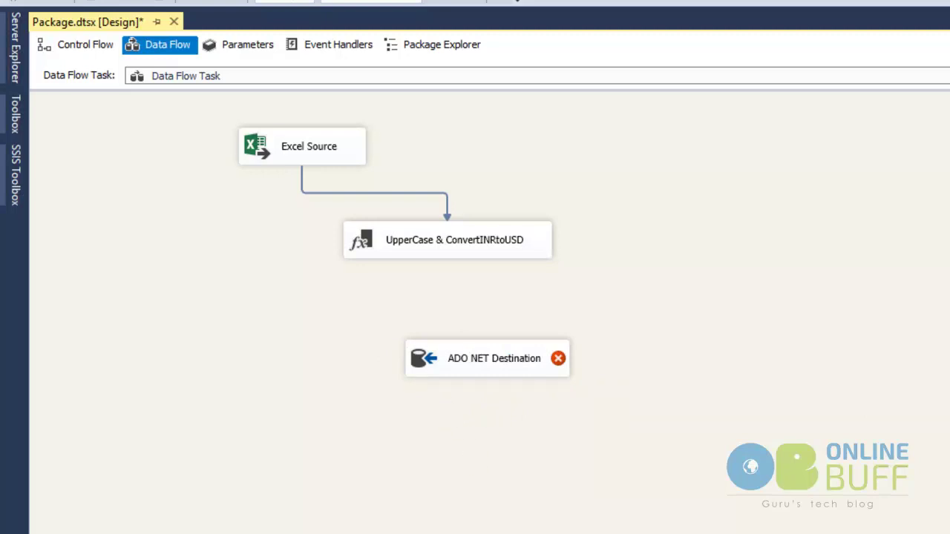
{"action": "left_click", "coordinate": [67, 42]}
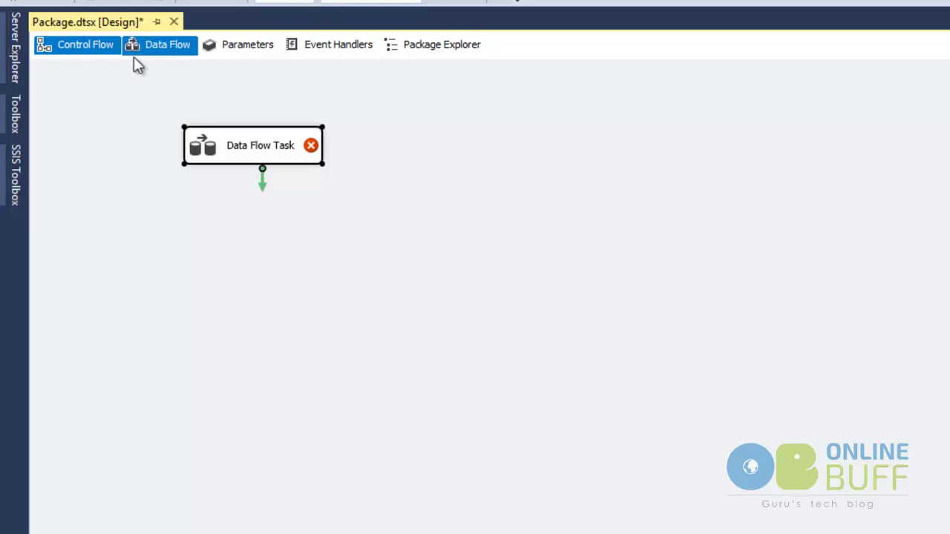
{"action": "left_click", "coordinate": [157, 42]}
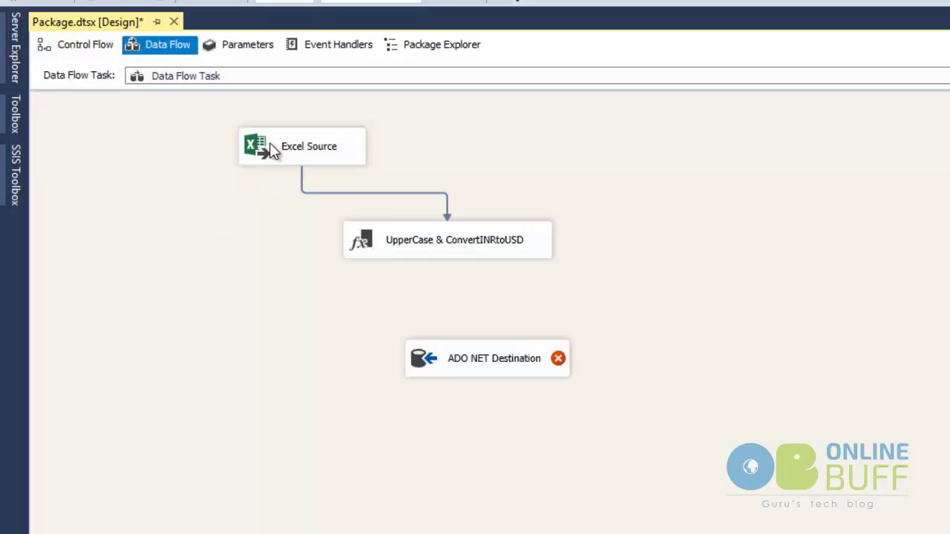
- Connect the output of the UpperCase & ConvertINRtoUSD transformation to the ADO NET Destination
{"action": "left_click", "coordinate": [269, 147]}
{"action": "left_click", "coordinate": [510, 251]}
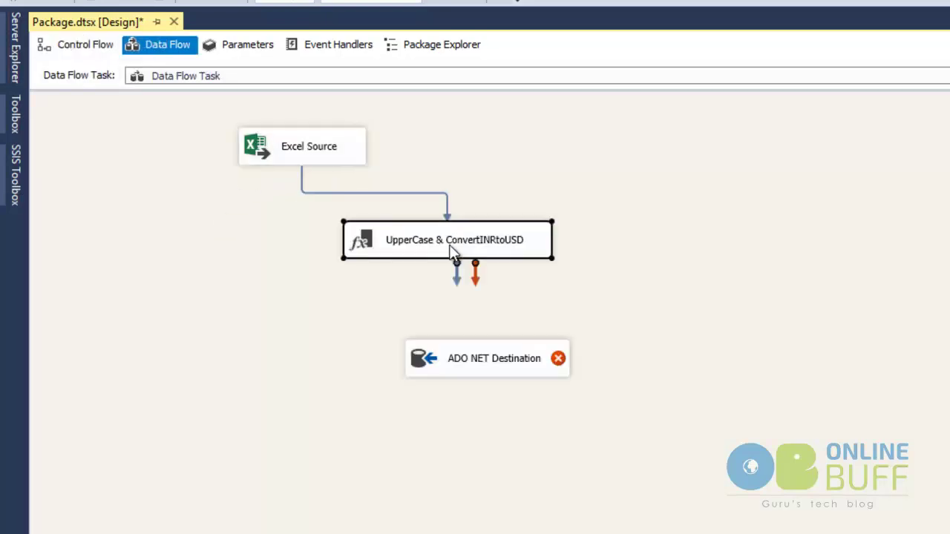
{"action": "left_click", "coordinate": [475, 368]}
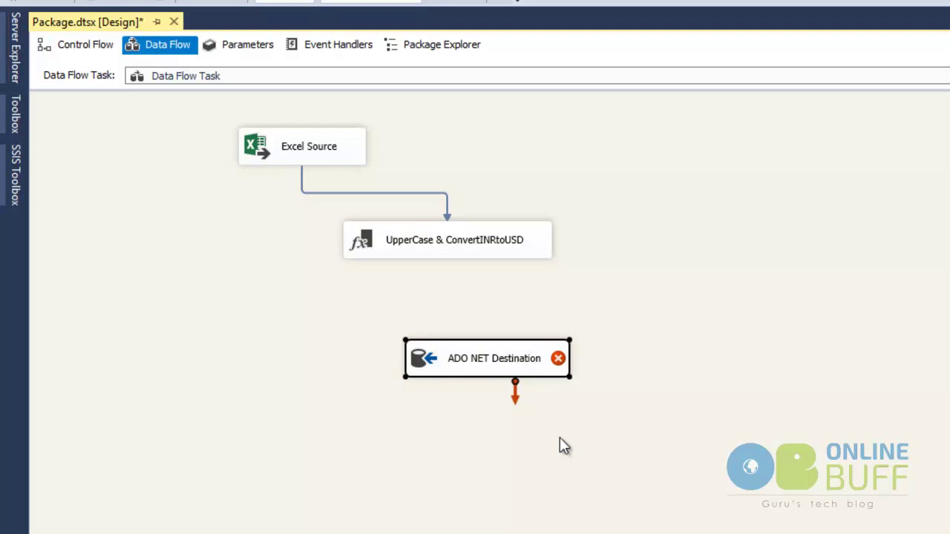
{"action": "left_click", "coordinate": [439, 245]}
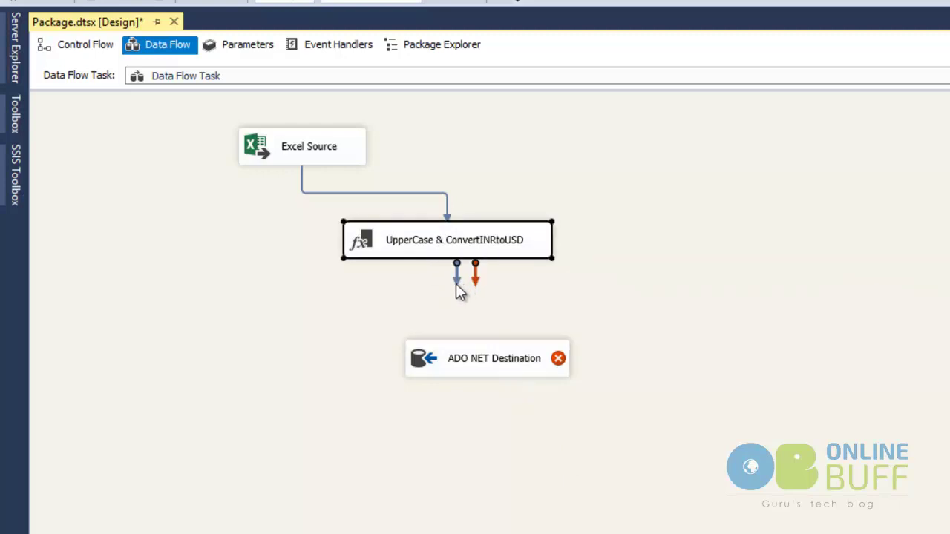
{"action": "left_click_drag", "start_coordinate": [456, 278], "coordinate": [462, 351]}
{"action": "left_click_drag", "start_coordinate": [462, 346], "coordinate": [462, 347]}
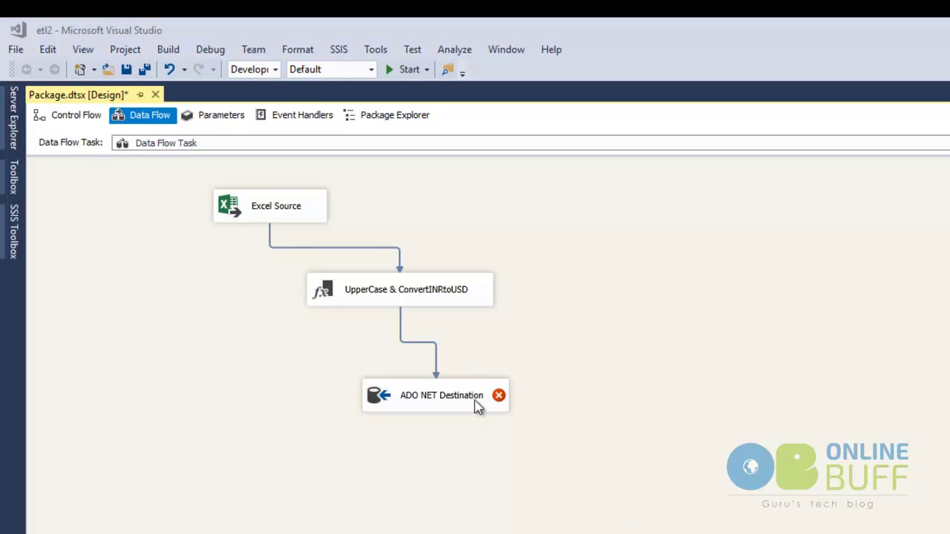
- Open the ADO NET Destination for editing and start creating a new ADO.NET data connection
{"action": "double_click", "coordinate": [481, 401]}
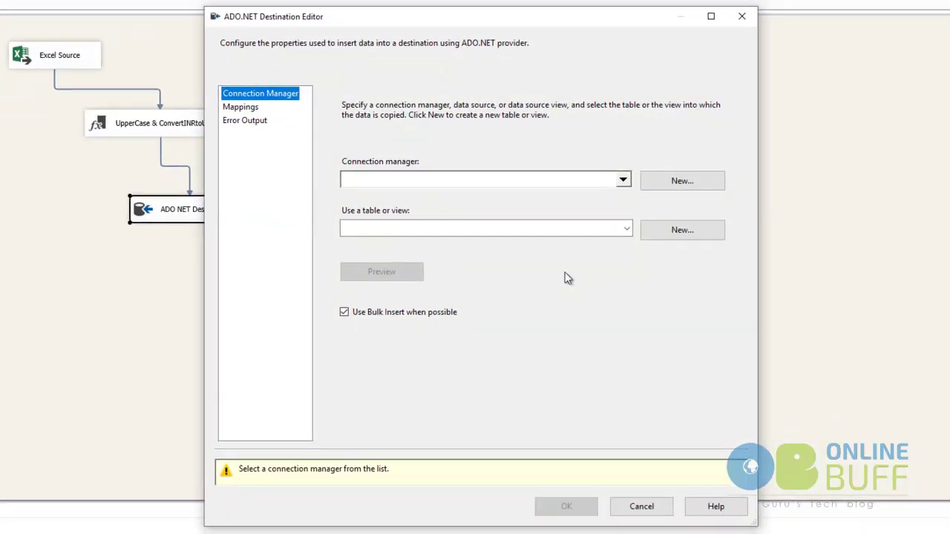
{"action": "left_click", "coordinate": [671, 178]}
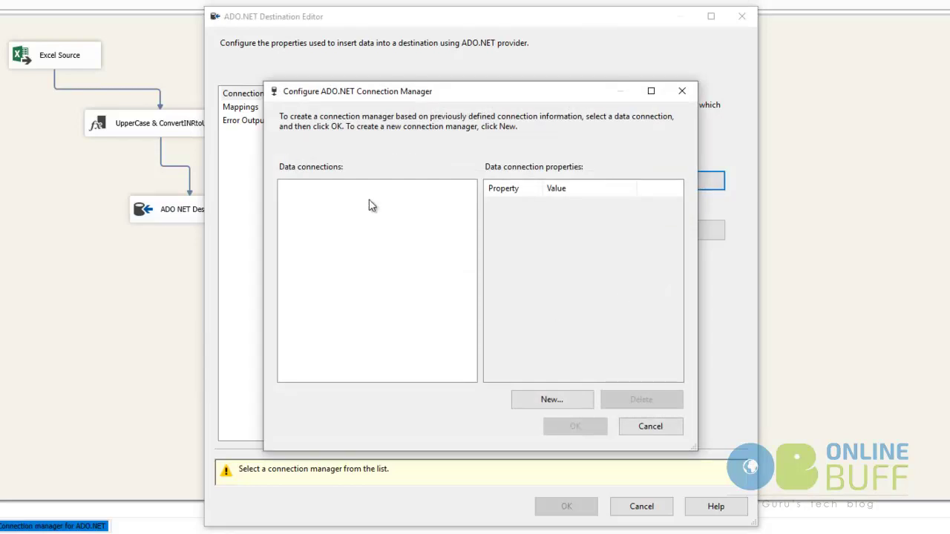
{"action": "left_click", "coordinate": [549, 399]}
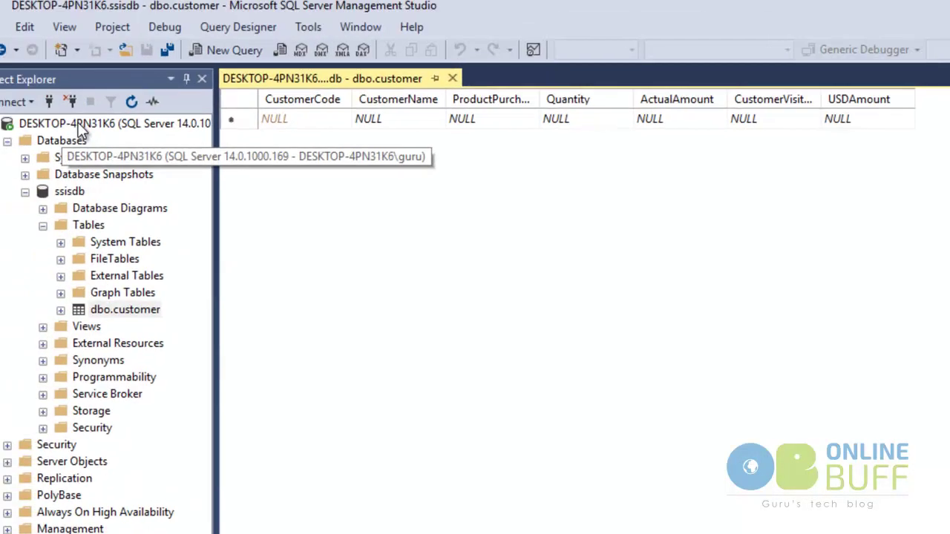
- In SQL Server Management Studio, look up the server name in the server connection dialog, then cancel the dialog
{"action": "left_click", "coordinate": [17, 46]}
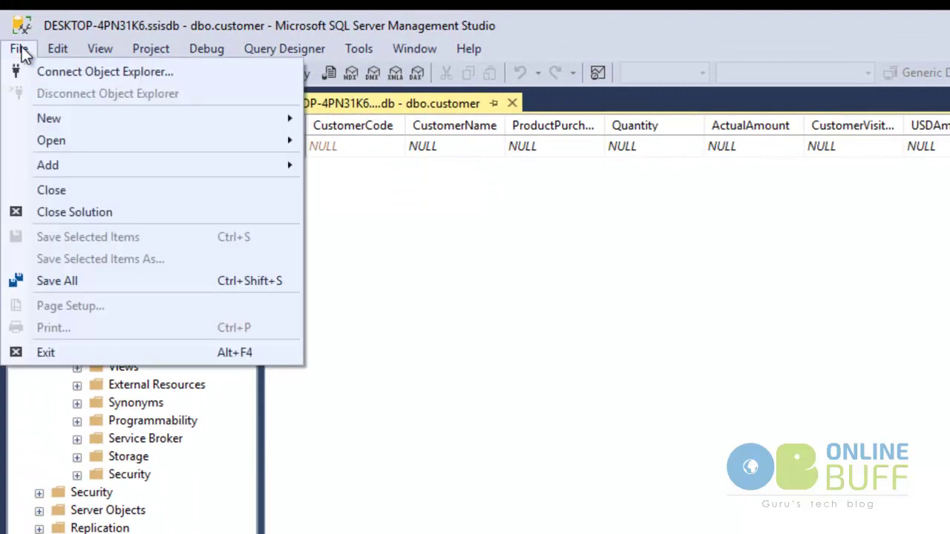
{"action": "left_click", "coordinate": [481, 466]}
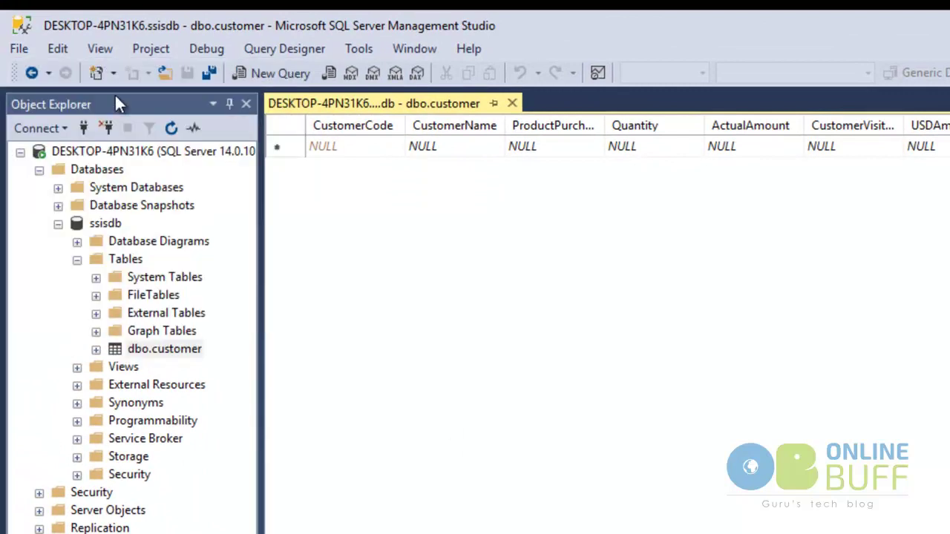
{"action": "left_click", "coordinate": [127, 151]}
{"action": "right_click", "coordinate": [127, 151]}
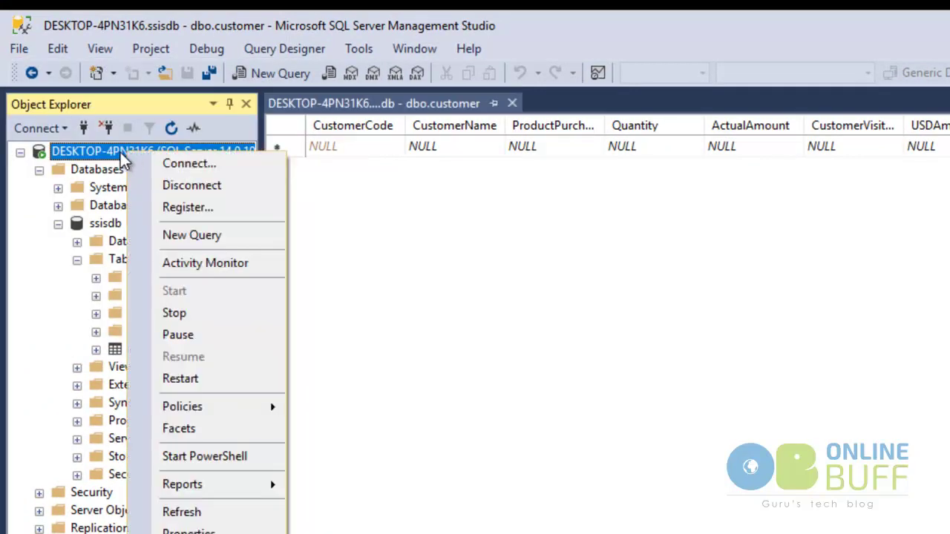
{"action": "left_click", "coordinate": [159, 164]}
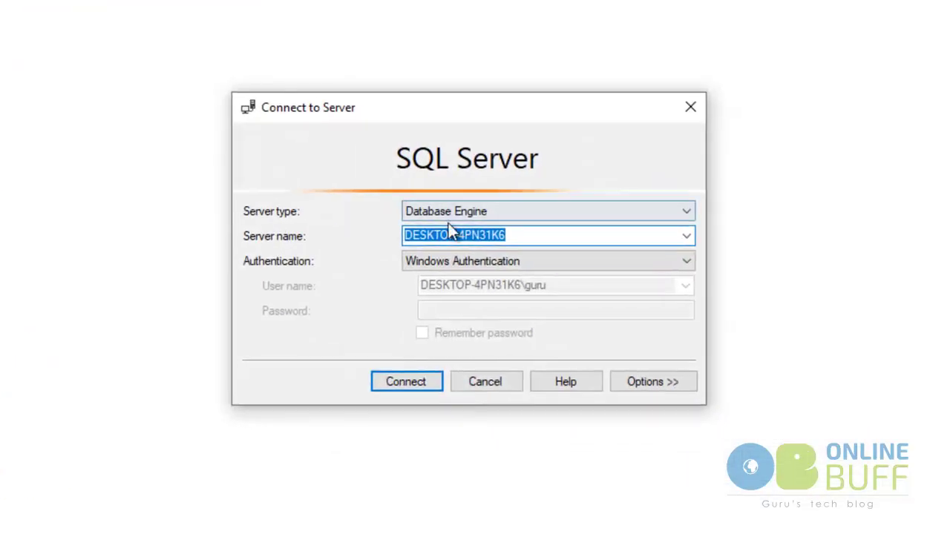
{"action": "left_click", "coordinate": [476, 380]}
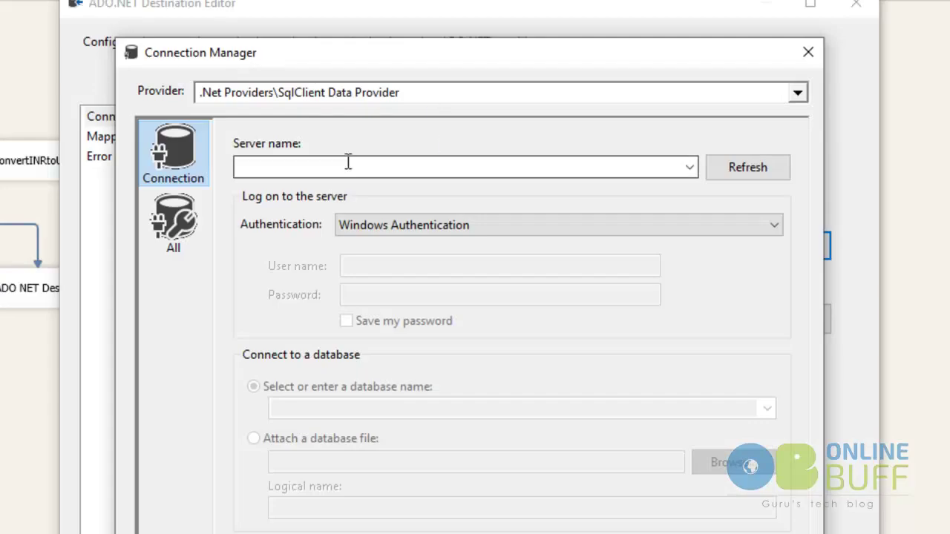
- Back in Visual Studio, create and test the connection to server DESKTOP-4PN31K6 and database ssisdb, and assign it to the destination
{"action": "left_click", "coordinate": [353, 168]}
{"action": "type", "text": "DESKTOP-4PN31K6"}
{"action": "key", "text": "Tab"}
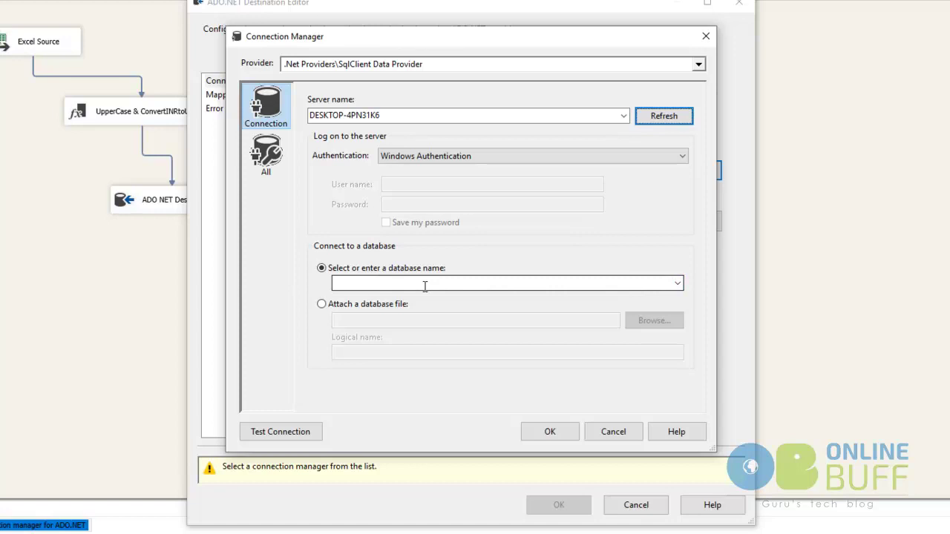
{"action": "left_click", "coordinate": [677, 284]}
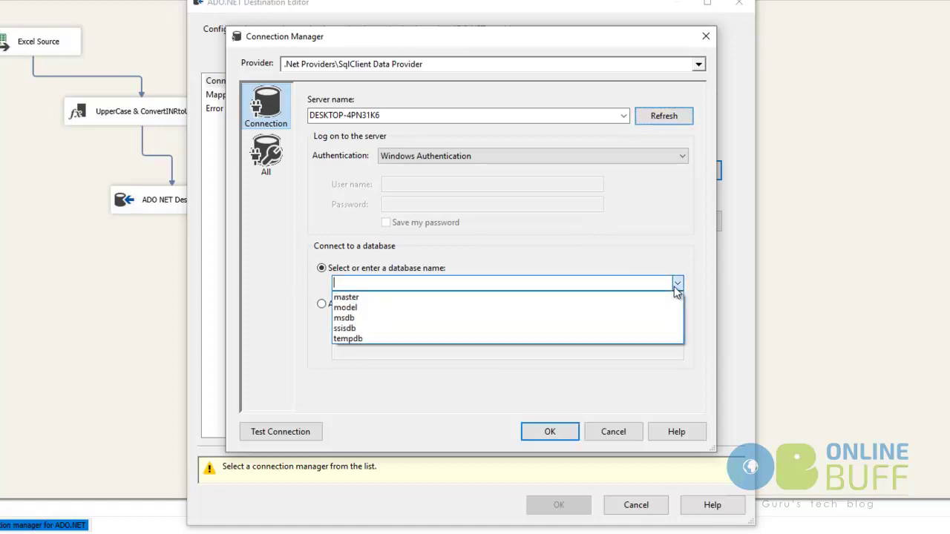
{"action": "left_click", "coordinate": [391, 334]}
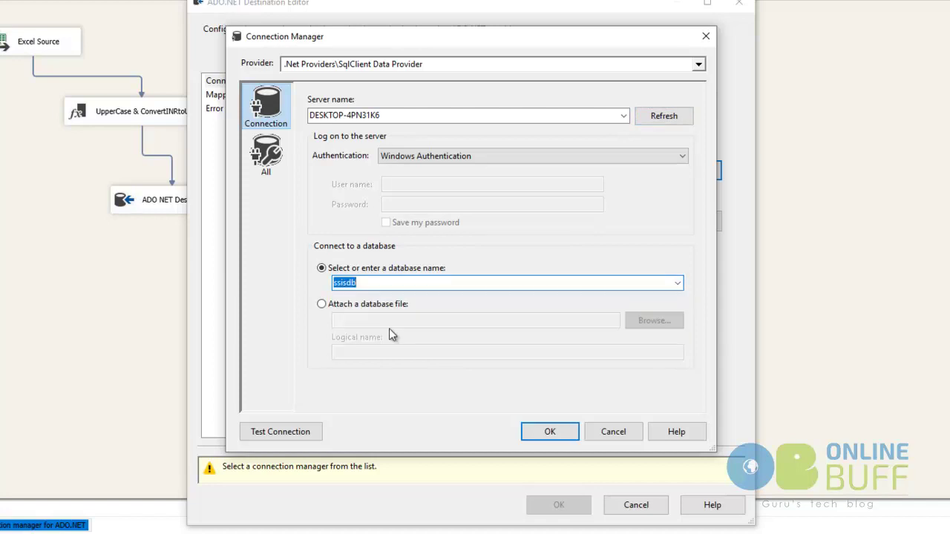
{"action": "left_click", "coordinate": [276, 438]}
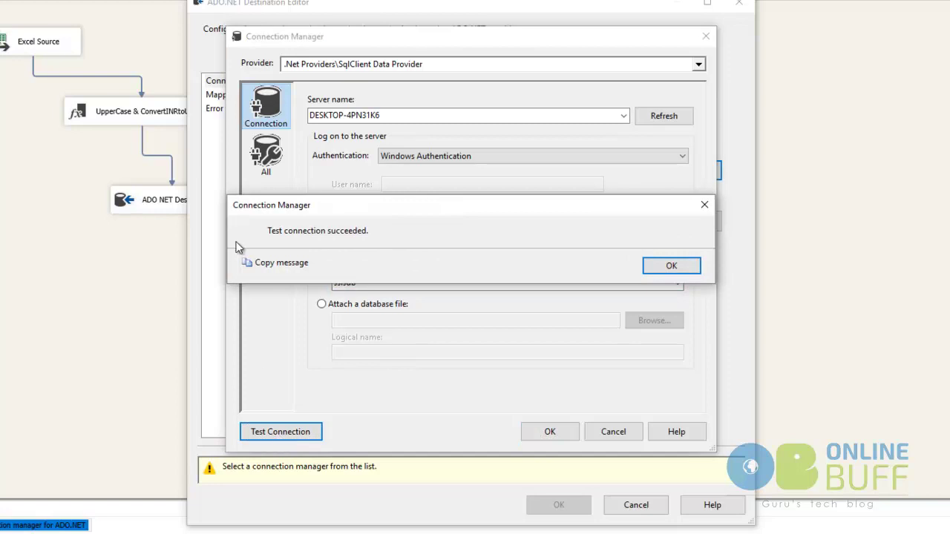
{"action": "left_click", "coordinate": [671, 267]}
{"action": "left_click", "coordinate": [558, 434]}
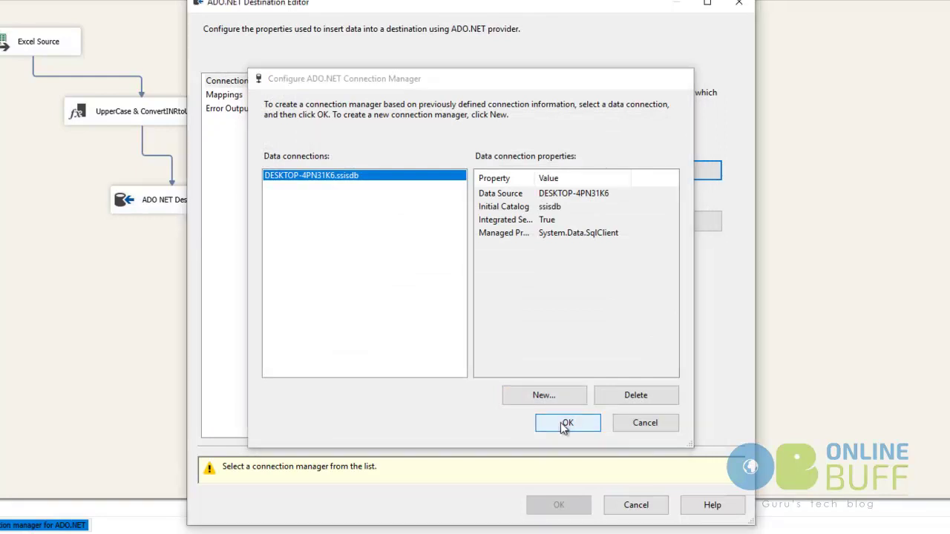
{"action": "left_click", "coordinate": [565, 424]}
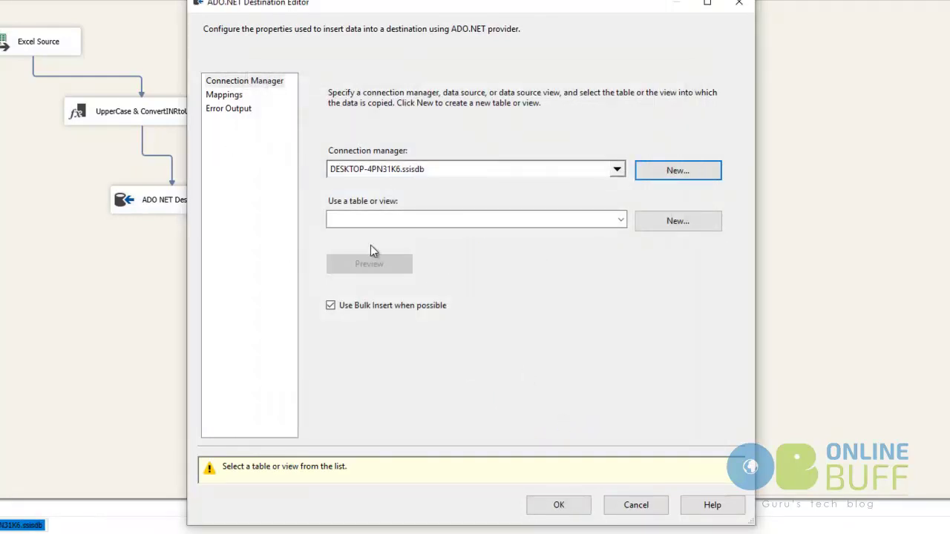
- Choose "dbo"."customer" as the destination table and preview its columns
{"action": "left_click", "coordinate": [621, 220]}
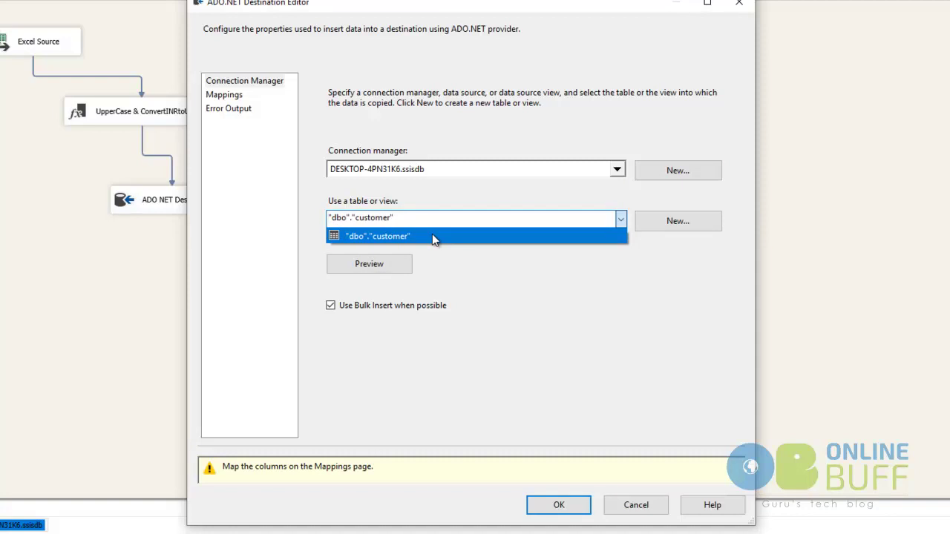
{"action": "left_click", "coordinate": [432, 236]}
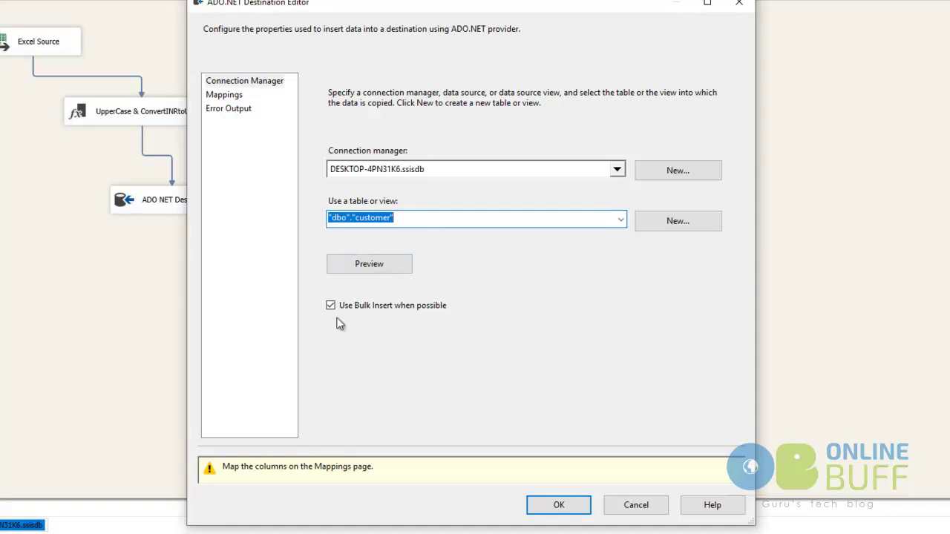
{"action": "left_click", "coordinate": [371, 264]}
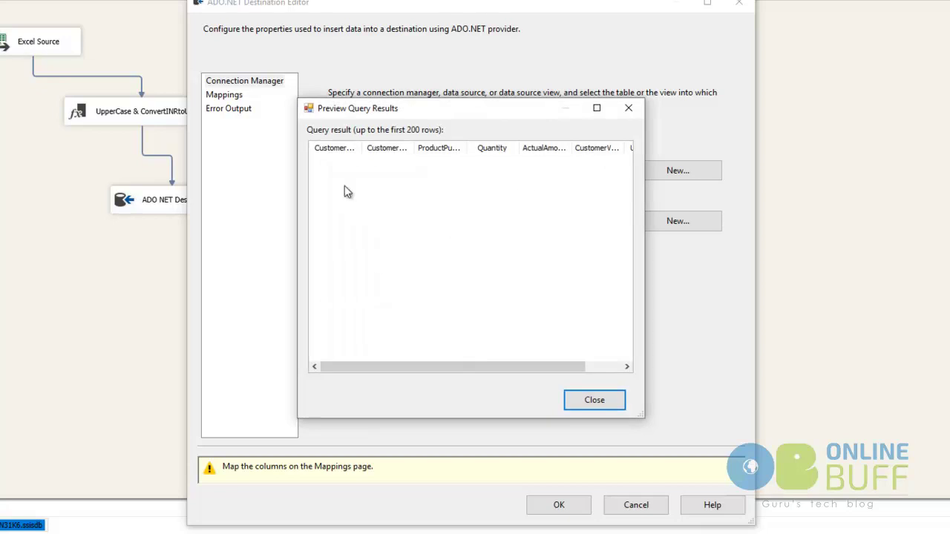
{"action": "left_click_drag", "start_coordinate": [363, 147], "coordinate": [383, 154]}
{"action": "left_click", "coordinate": [593, 397]}
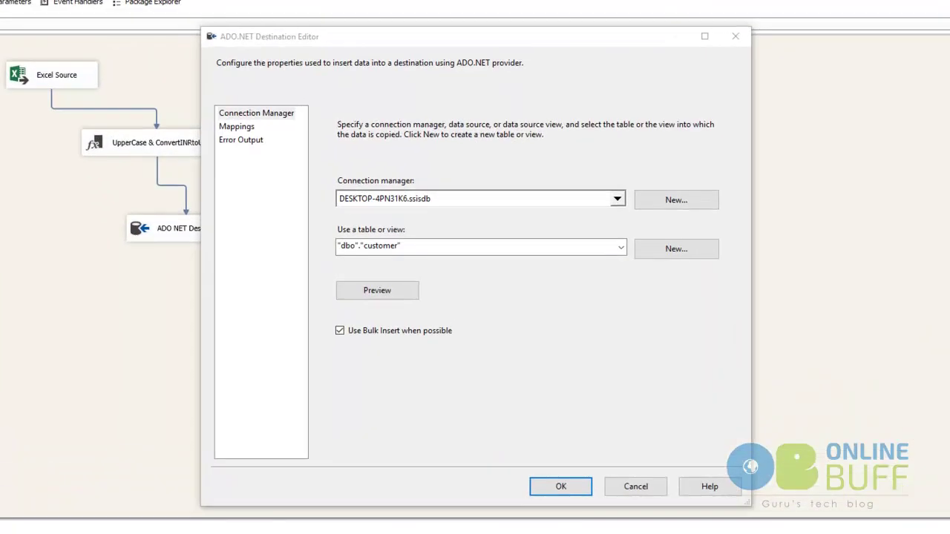
- In the destination's column mappings, map the InrAmount input column to the ActualAmount destination column
{"action": "left_click", "coordinate": [236, 127]}
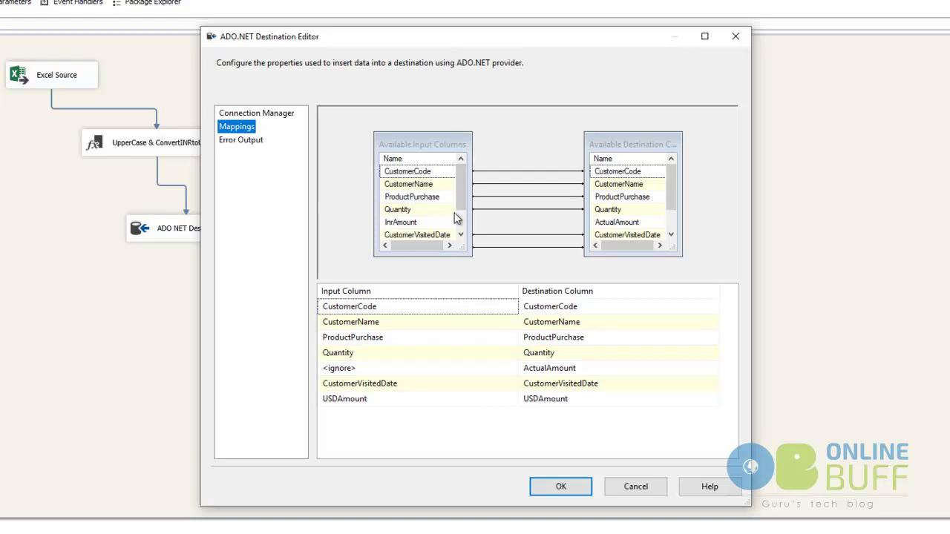
{"action": "mouse_move", "coordinate": [455, 215]}
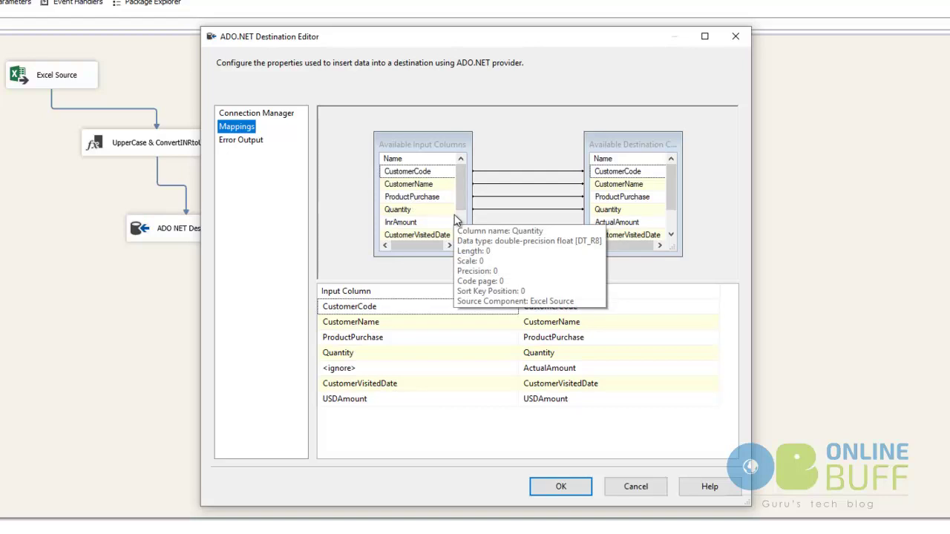
{"action": "scroll", "coordinate": [466, 218], "scroll_direction": "down", "scroll_amount": 1}
{"action": "left_click_drag", "start_coordinate": [464, 217], "coordinate": [463, 199]}
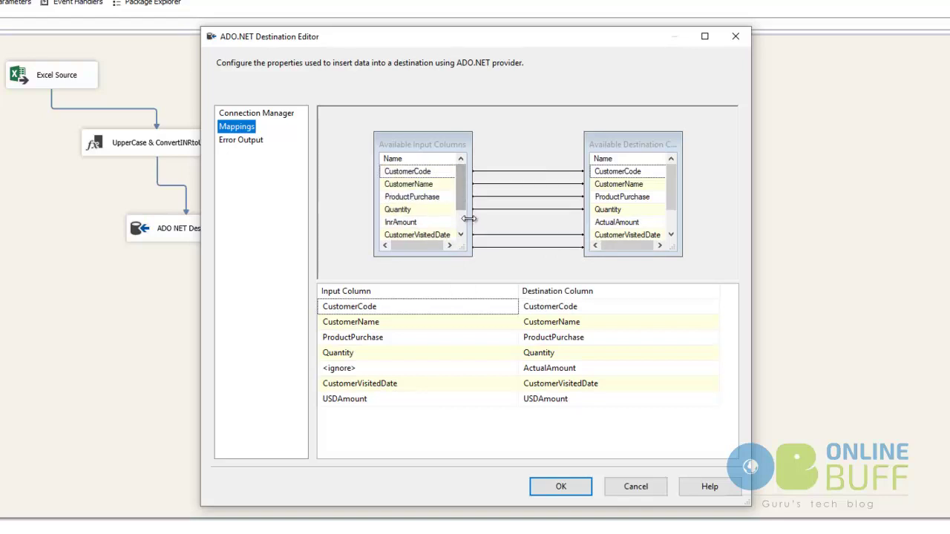
{"action": "scroll", "coordinate": [468, 226], "scroll_direction": "down", "scroll_amount": 1}
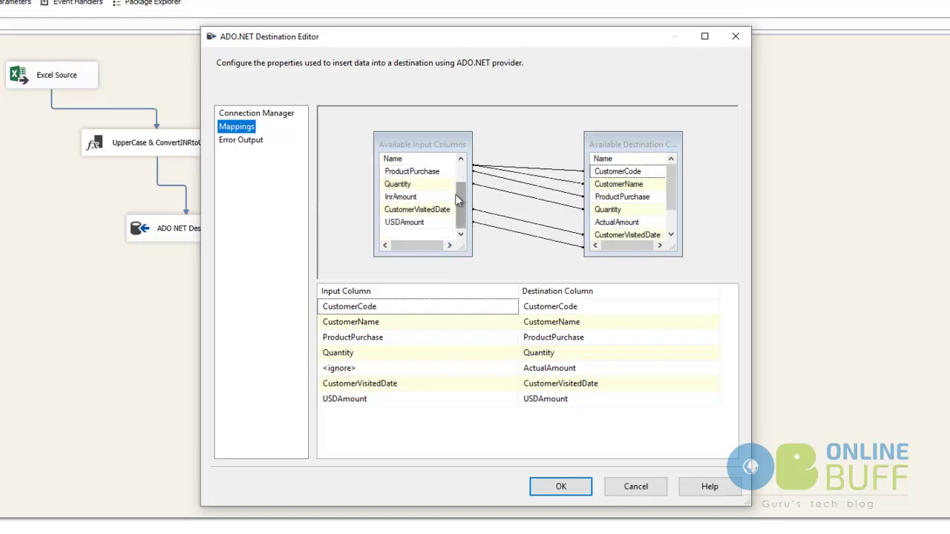
{"action": "left_click_drag", "start_coordinate": [428, 201], "coordinate": [614, 223]}
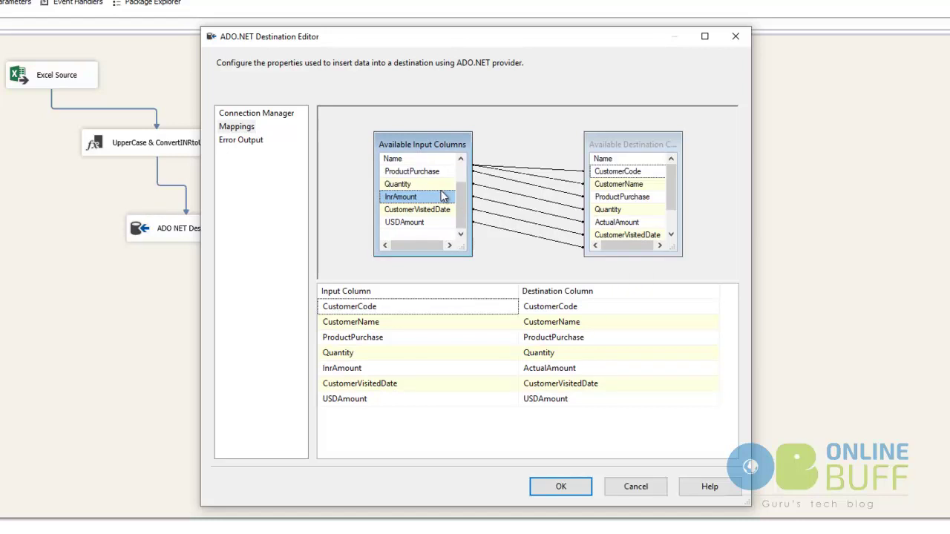
{"action": "left_click", "coordinate": [672, 236]}
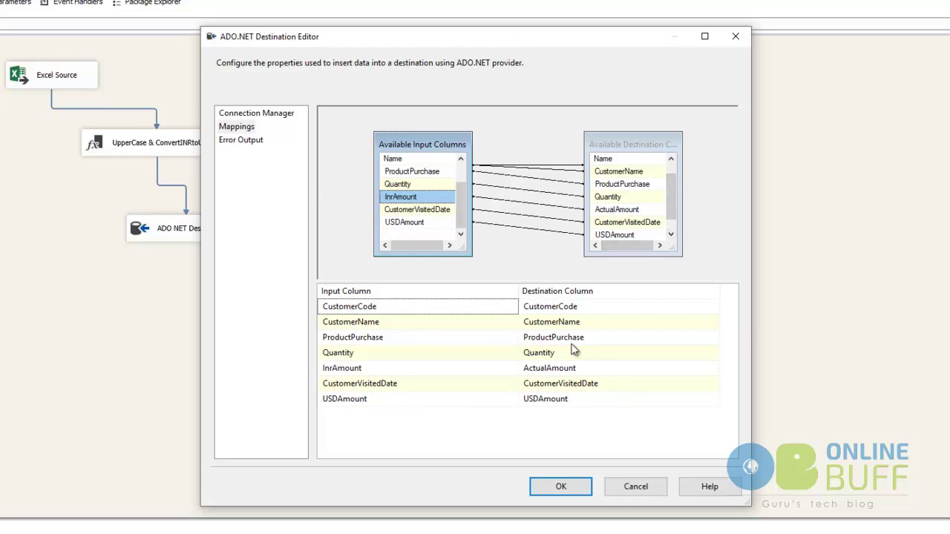
- Review the destination's column mappings and connection settings, and accept the ADO NET Destination configuration
{"action": "mouse_move", "coordinate": [570, 344]}
{"action": "mouse_move", "coordinate": [431, 204]}
{"action": "mouse_move", "coordinate": [583, 370]}
{"action": "left_click", "coordinate": [249, 115]}
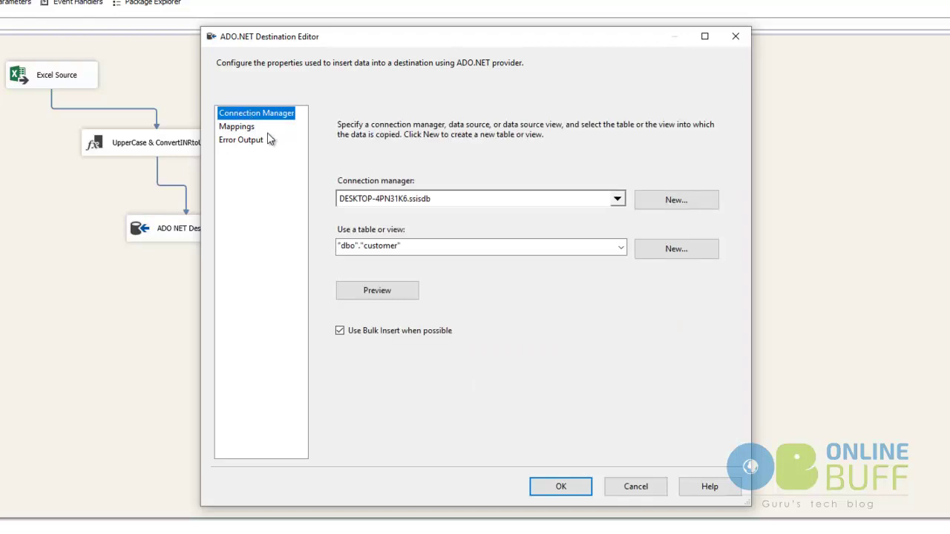
{"action": "left_click", "coordinate": [248, 128]}
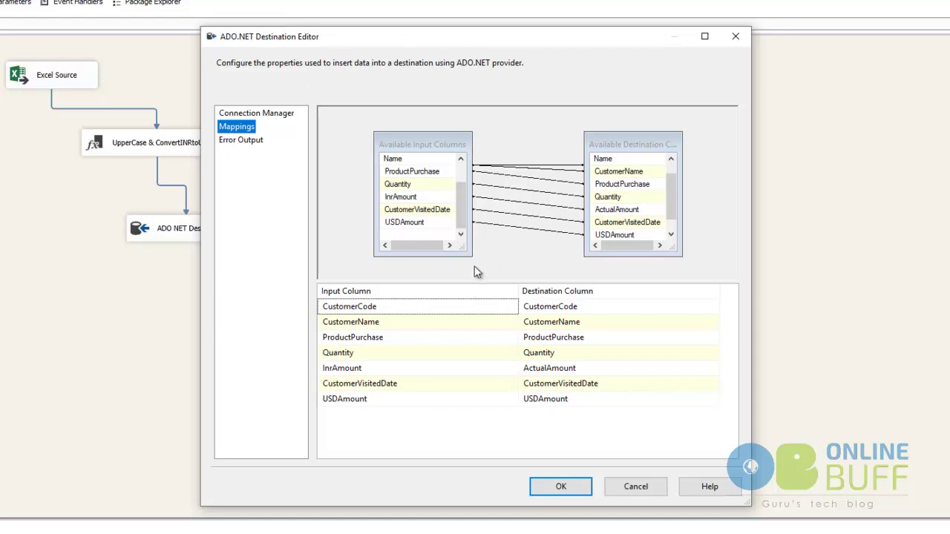
{"action": "left_click", "coordinate": [560, 488]}
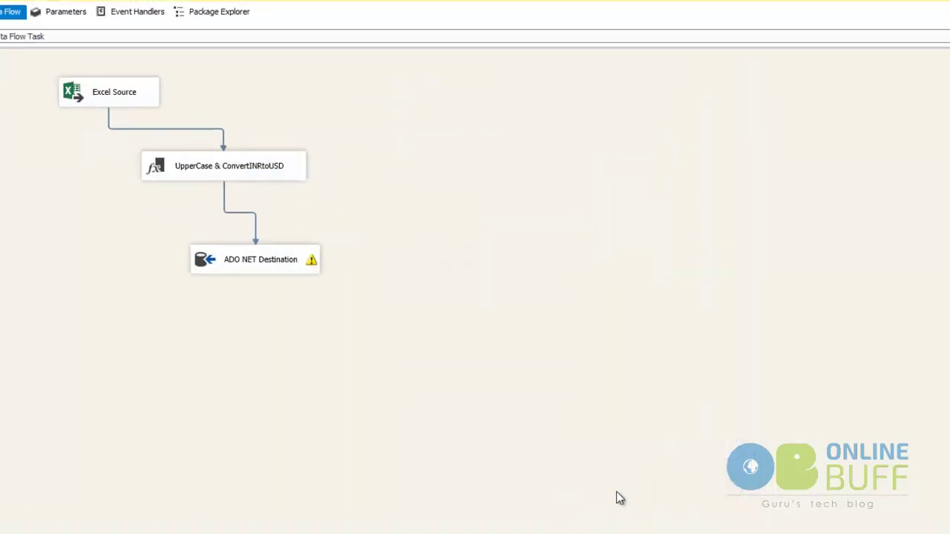
- Inspect the warning on the ADO NET Destination and recheck its column mappings in the editor
{"action": "mouse_move", "coordinate": [552, 365]}
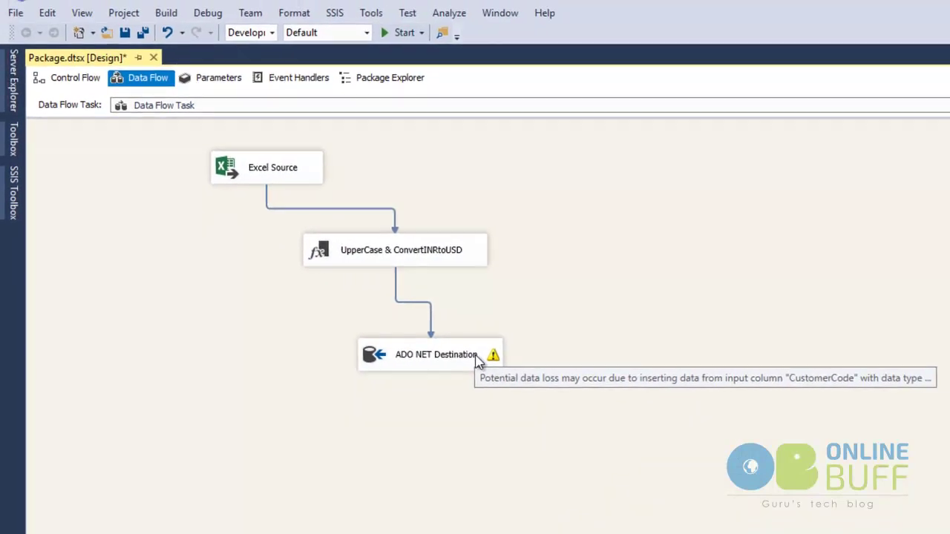
{"action": "double_click", "coordinate": [479, 359]}
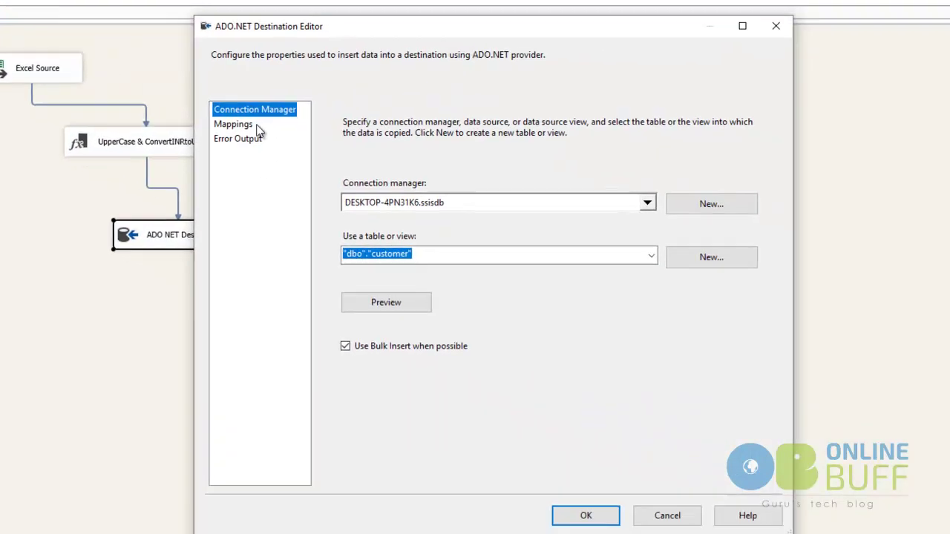
{"action": "left_click", "coordinate": [247, 124]}
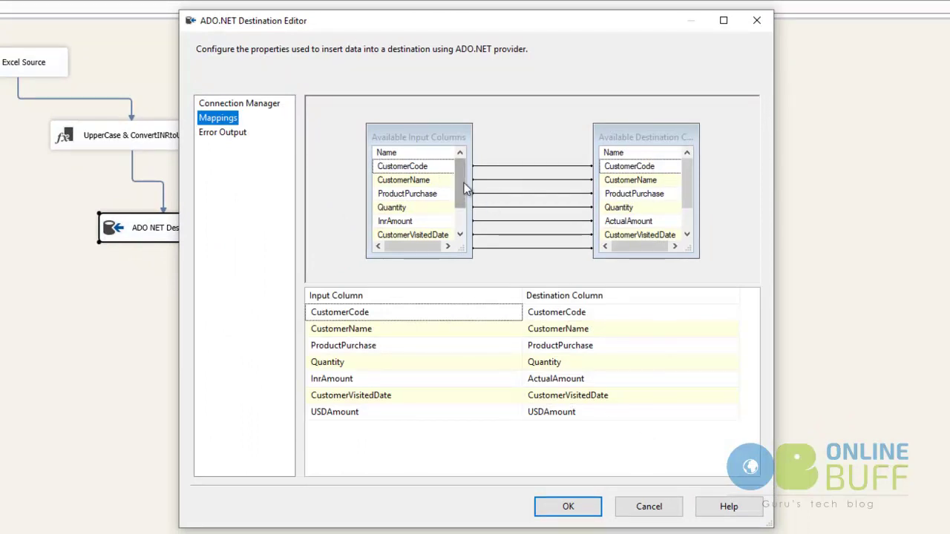
{"action": "mouse_move", "coordinate": [461, 170]}
{"action": "left_mouse_down"}
{"action": "mouse_move", "coordinate": [461, 185]}
{"action": "mouse_move", "coordinate": [464, 168]}
{"action": "left_mouse_up"}
{"action": "left_click", "coordinate": [628, 313]}
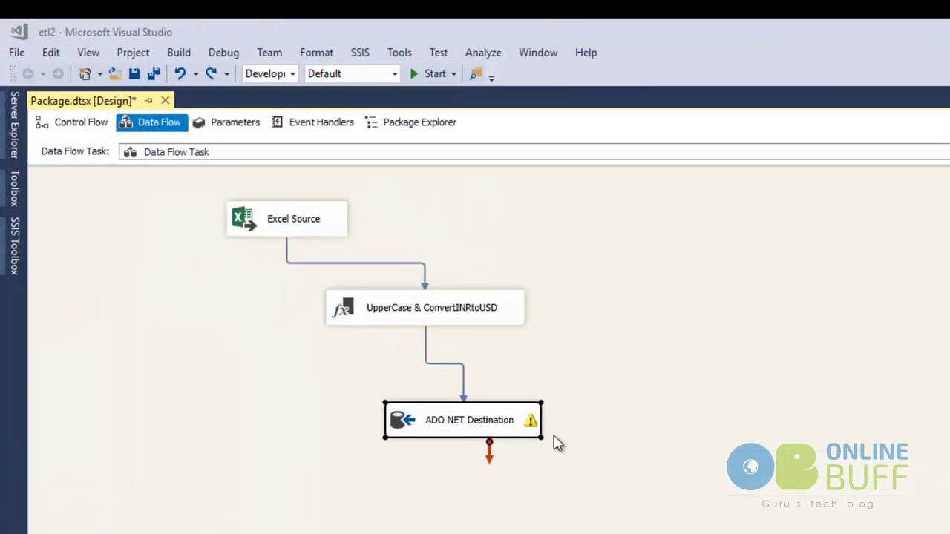
- Check the CustomerCode data type in SQL Server Management Studio's dbo.customer design against the CustomerCode values in the etlexcel workbook
{"action": "mouse_move", "coordinate": [523, 425]}
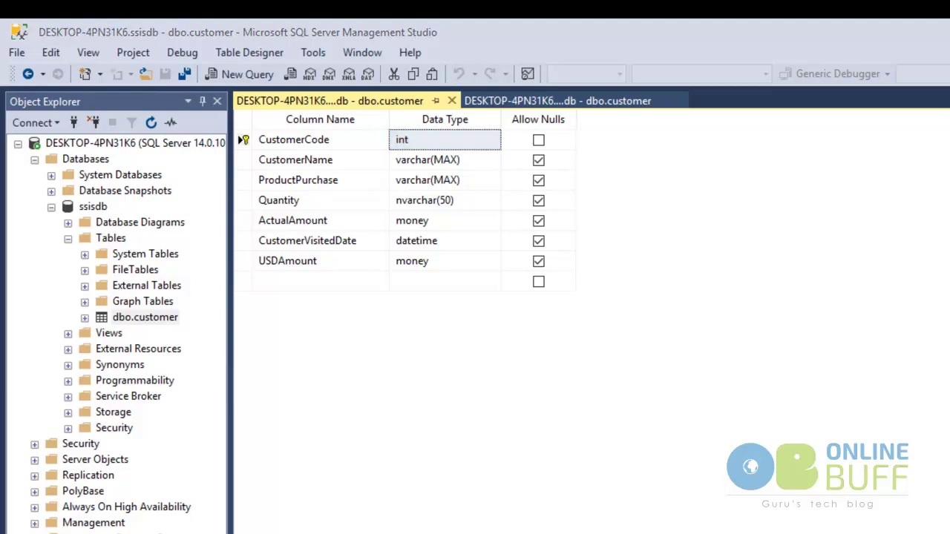
{"action": "key", "text": "alt+Tab"}
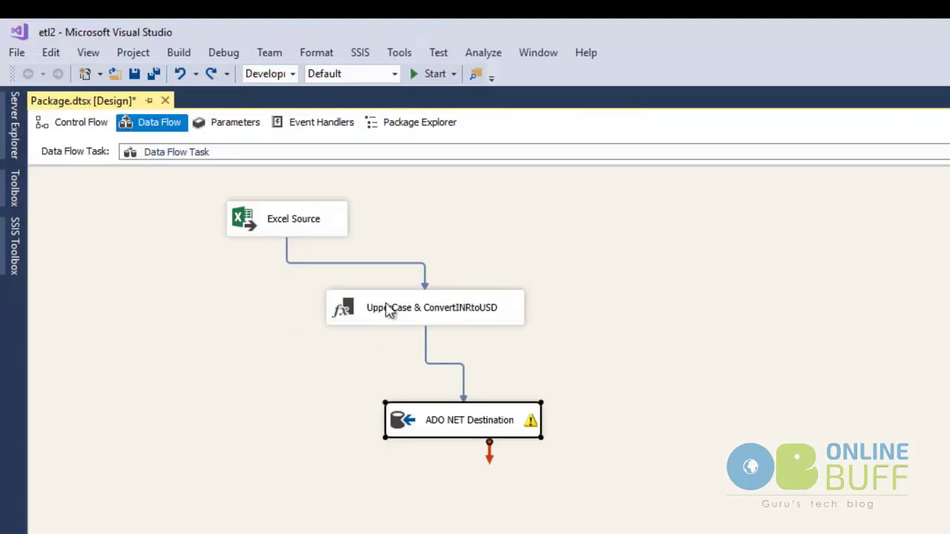
{"action": "left_click", "coordinate": [307, 217]}
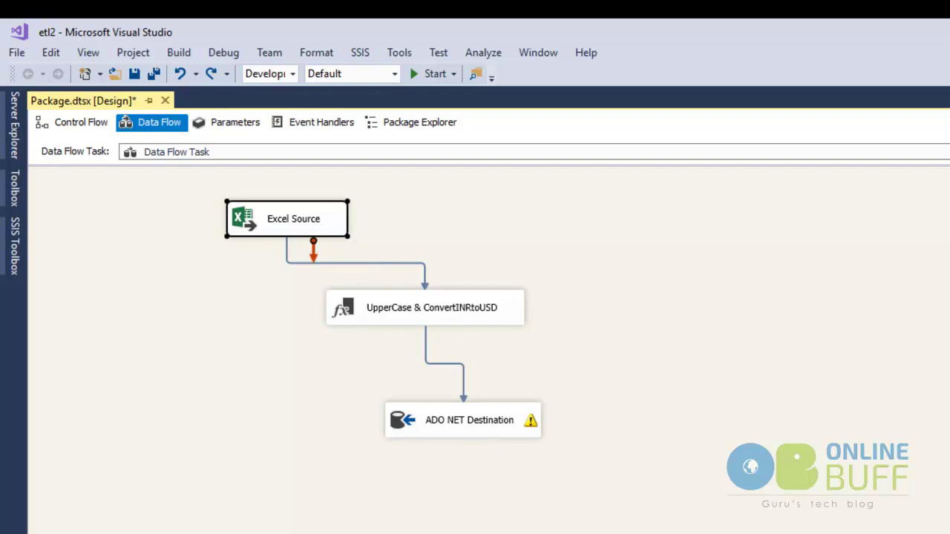
{"action": "key", "text": "alt+Tab"}
{"action": "left_click", "coordinate": [335, 468]}
{"action": "left_click", "coordinate": [346, 401]}
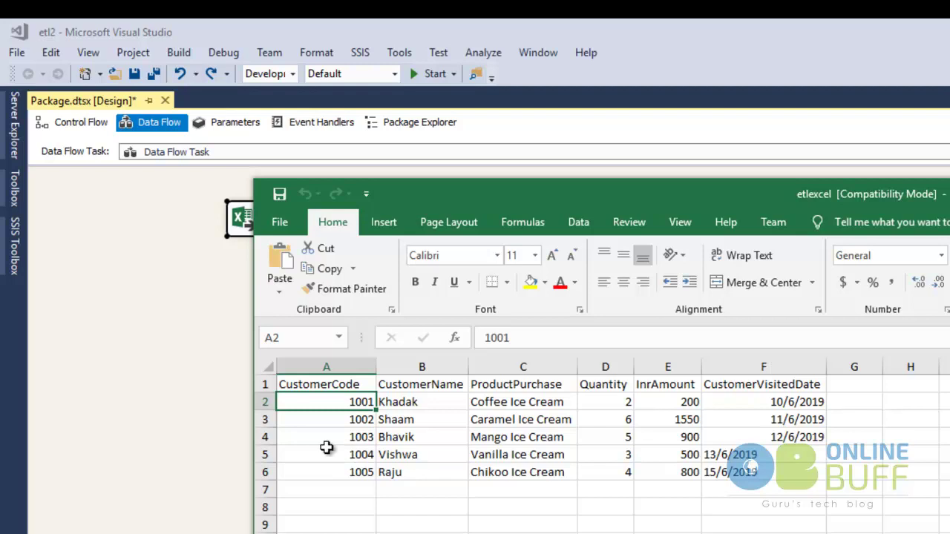
{"action": "left_click", "coordinate": [220, 383]}
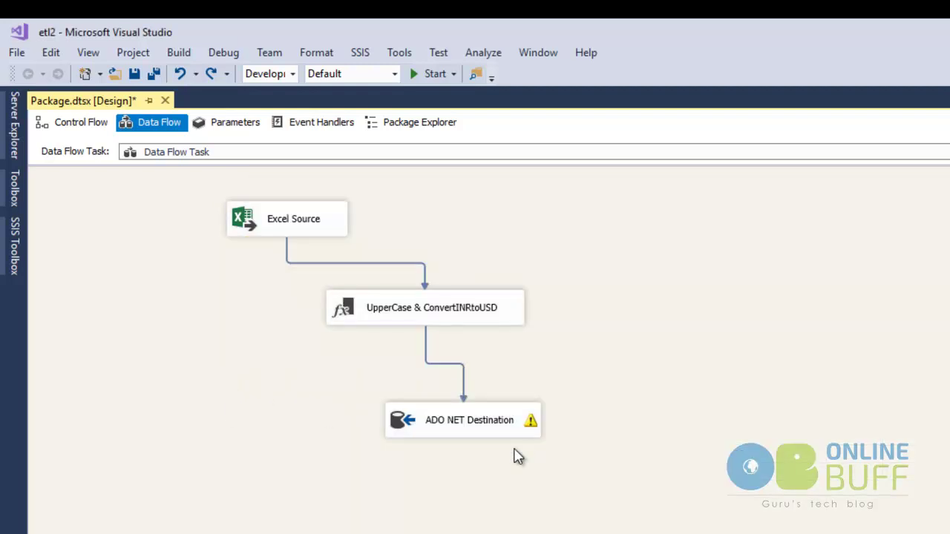
- Compare the CustomerCode properties under External Columns and Input Columns in the ADO NET Destination's advanced editor, and leave without changes
{"action": "mouse_move", "coordinate": [516, 428]}
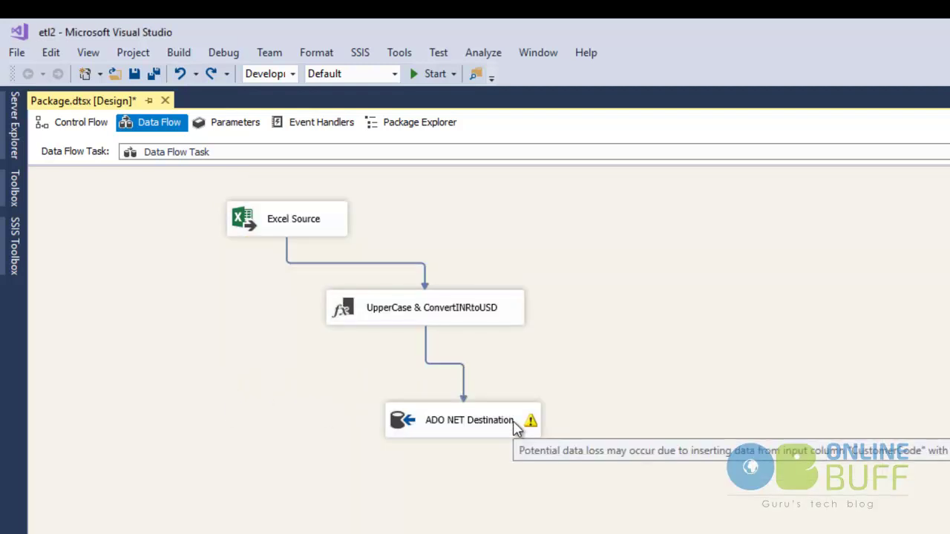
{"action": "right_click", "coordinate": [516, 428]}
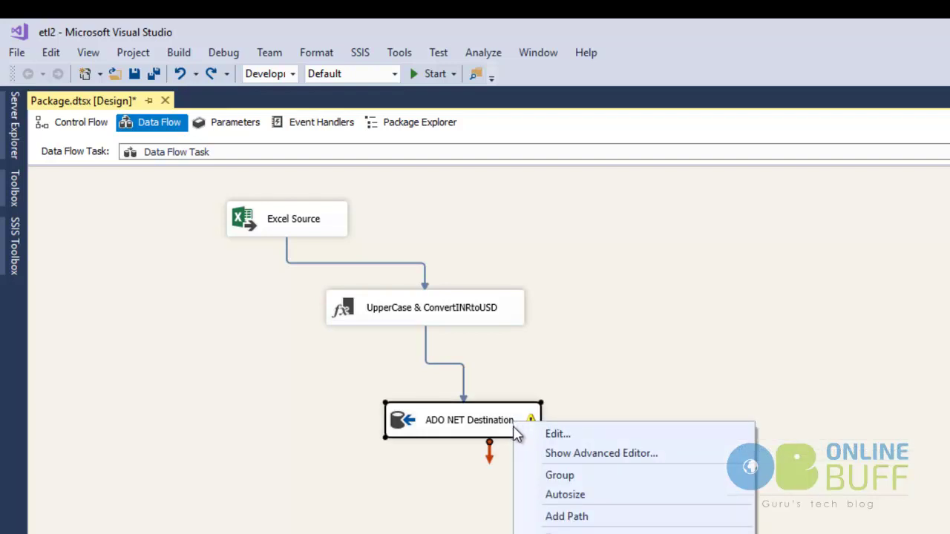
{"action": "left_click", "coordinate": [558, 454]}
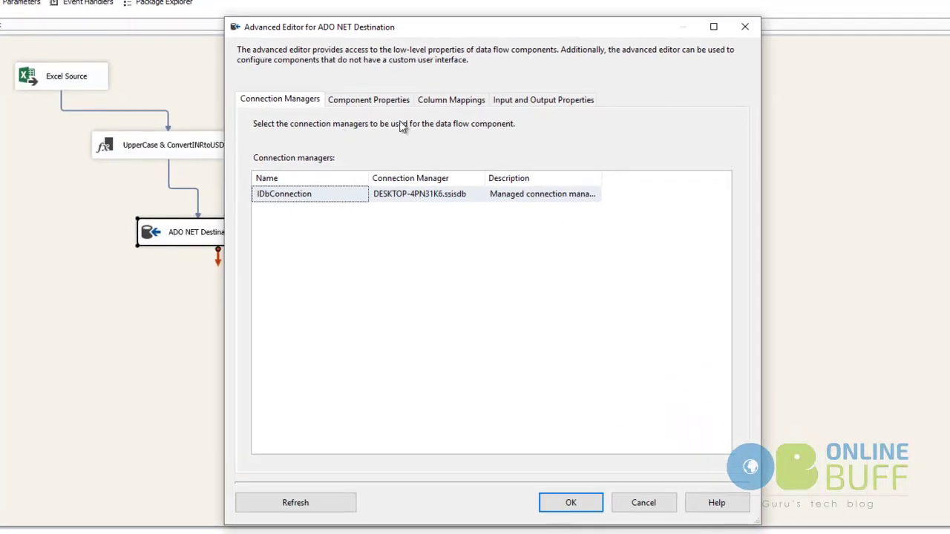
{"action": "left_click", "coordinate": [541, 104]}
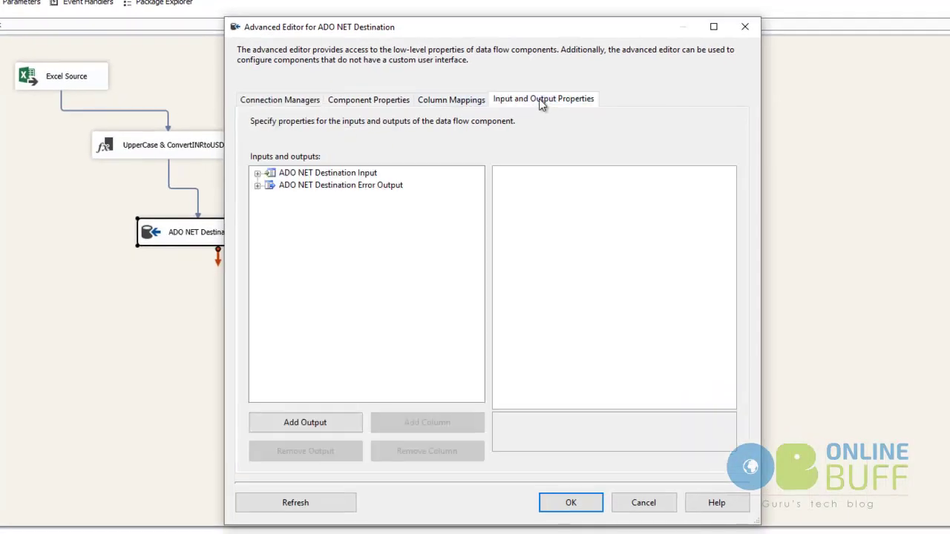
{"action": "left_click", "coordinate": [257, 173]}
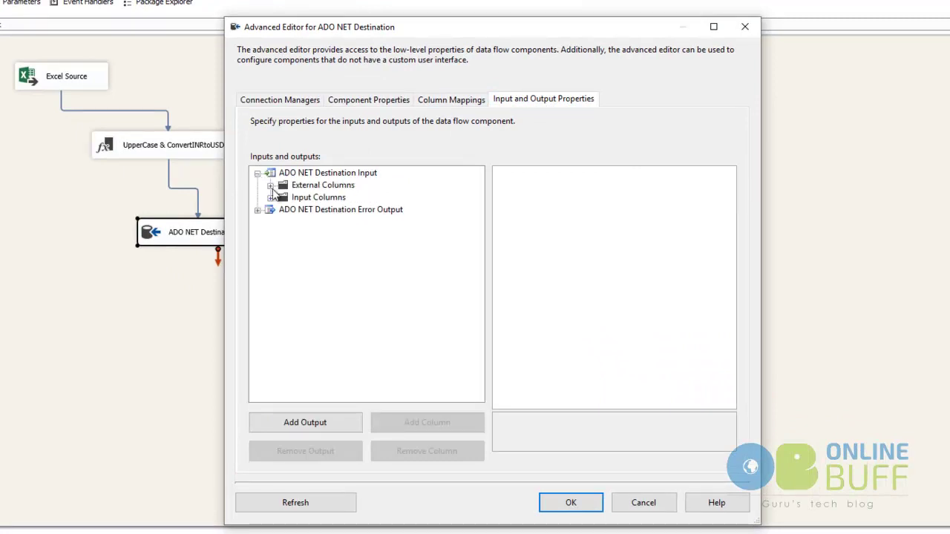
{"action": "left_click", "coordinate": [270, 186]}
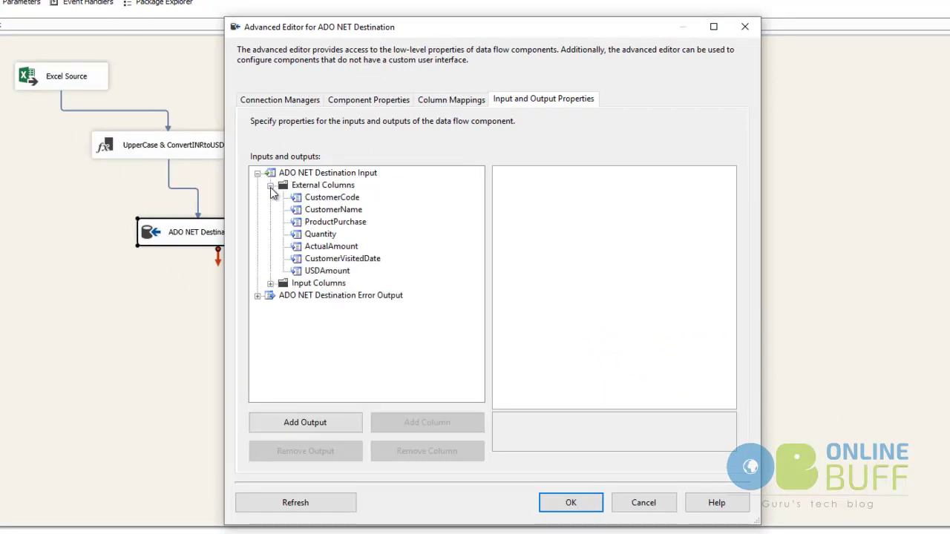
{"action": "left_click", "coordinate": [335, 199]}
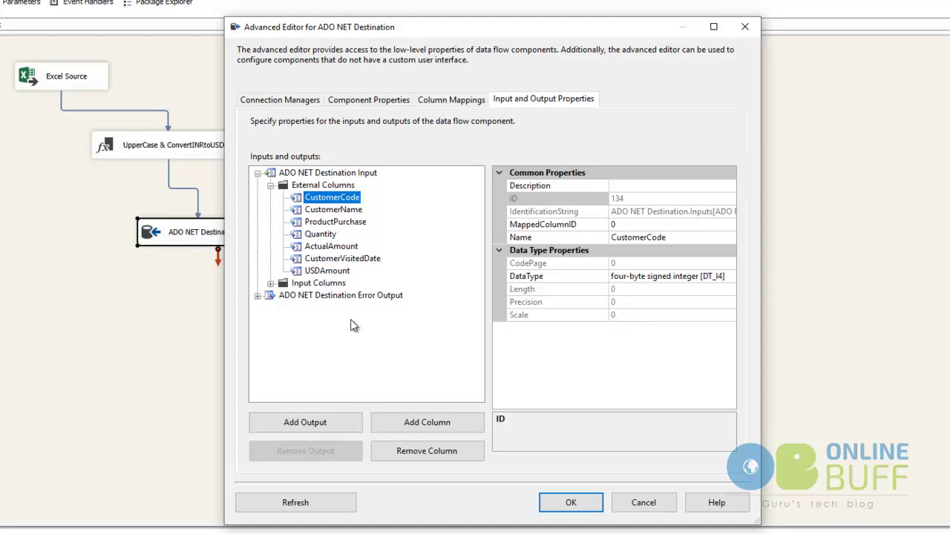
{"action": "left_click", "coordinate": [271, 284]}
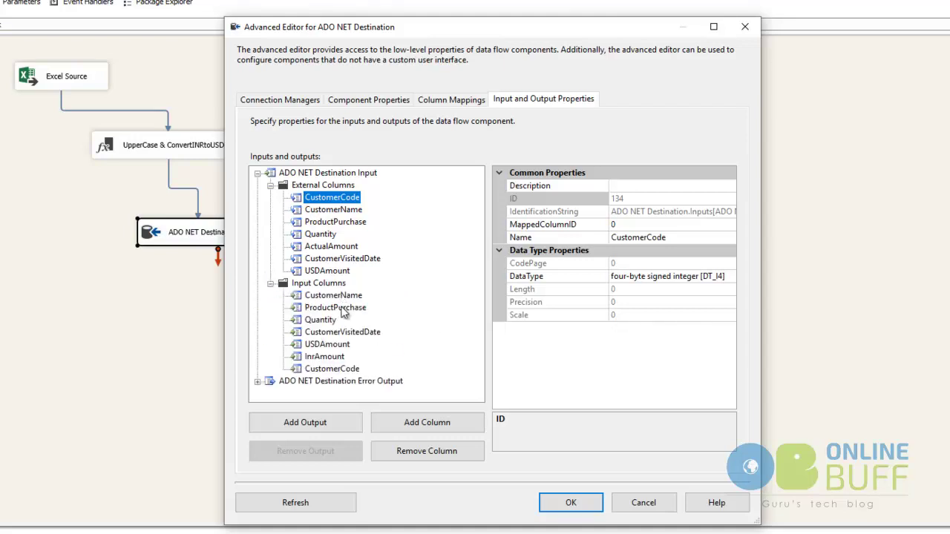
{"action": "left_click", "coordinate": [358, 369]}
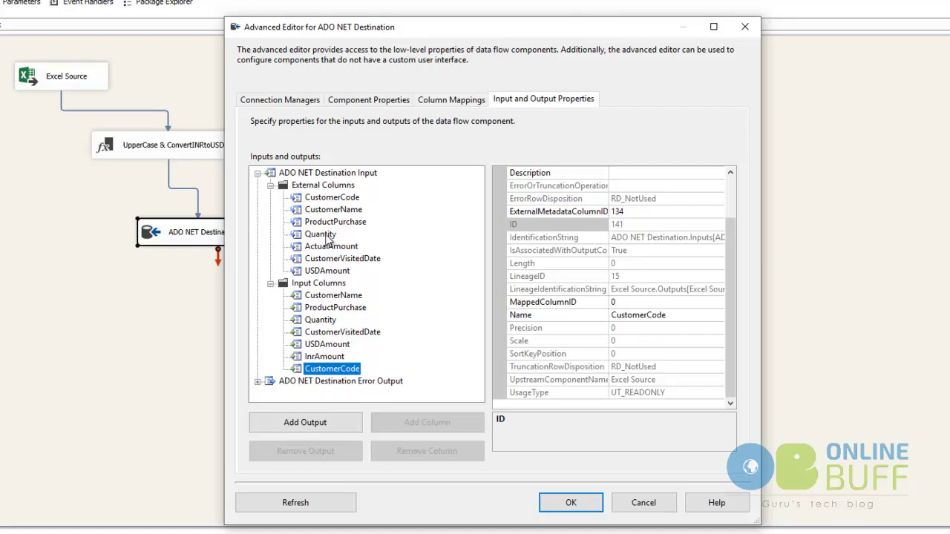
{"action": "left_click", "coordinate": [330, 198]}
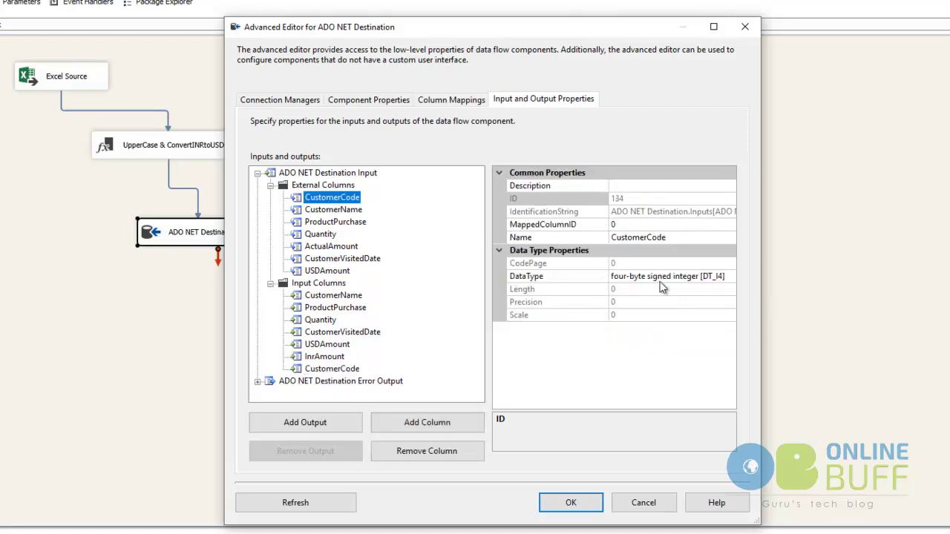
{"action": "left_click", "coordinate": [640, 503]}
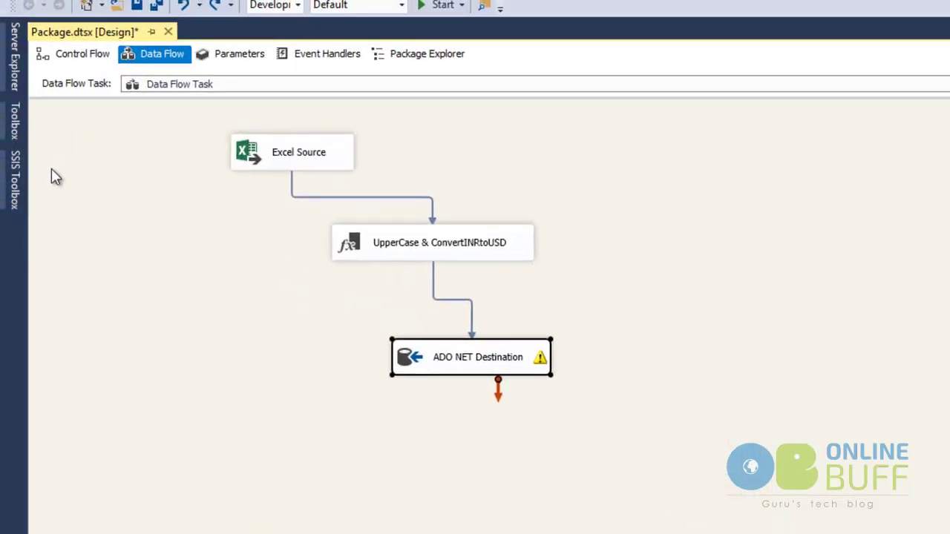
- Add a Data Conversion transformation to the data flow beside the existing components
{"action": "left_click", "coordinate": [10, 192]}
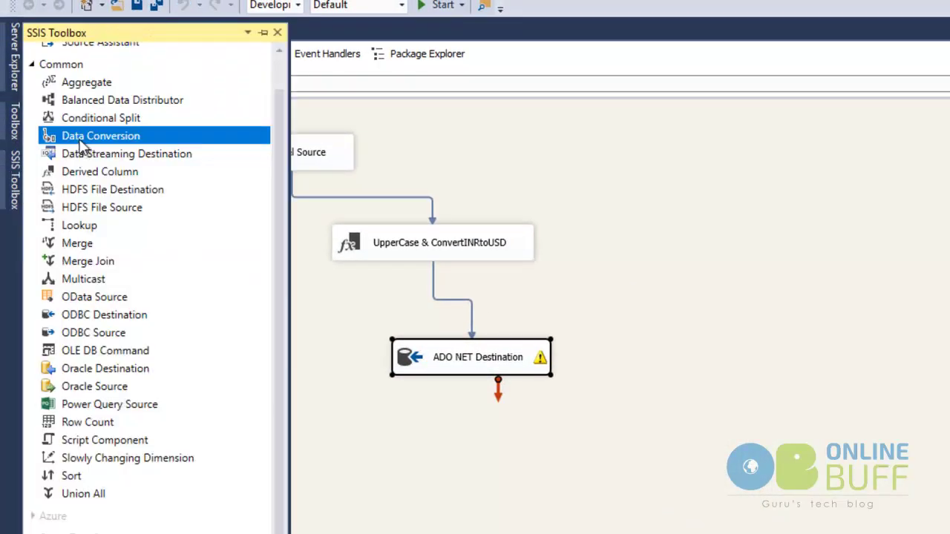
{"action": "left_click_drag", "start_coordinate": [84, 135], "coordinate": [581, 296]}
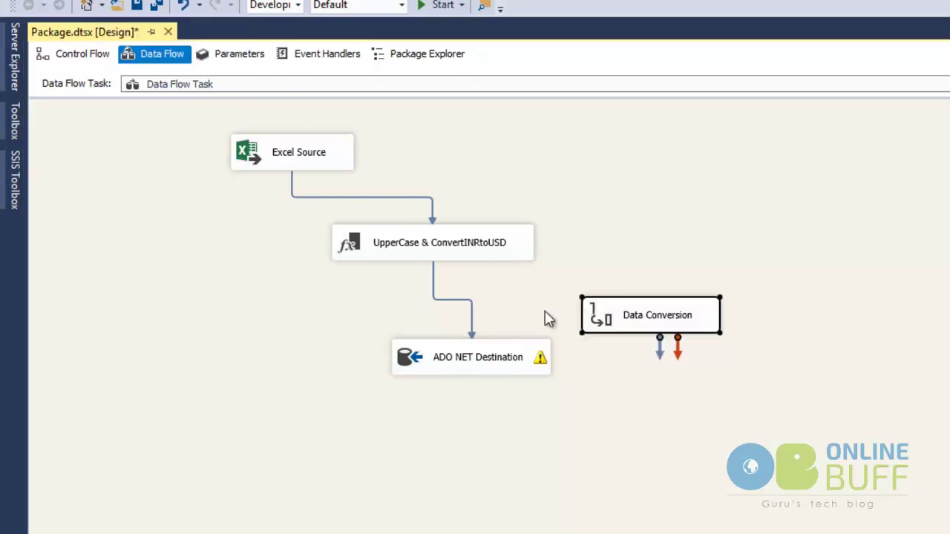
{"action": "left_click_drag", "start_coordinate": [665, 307], "coordinate": [662, 284]}
- Delete the path from UpperCase & ConvertINRtoUSD to ADO NET Destination and place Data Conversion between the two components
{"action": "left_click", "coordinate": [441, 297]}
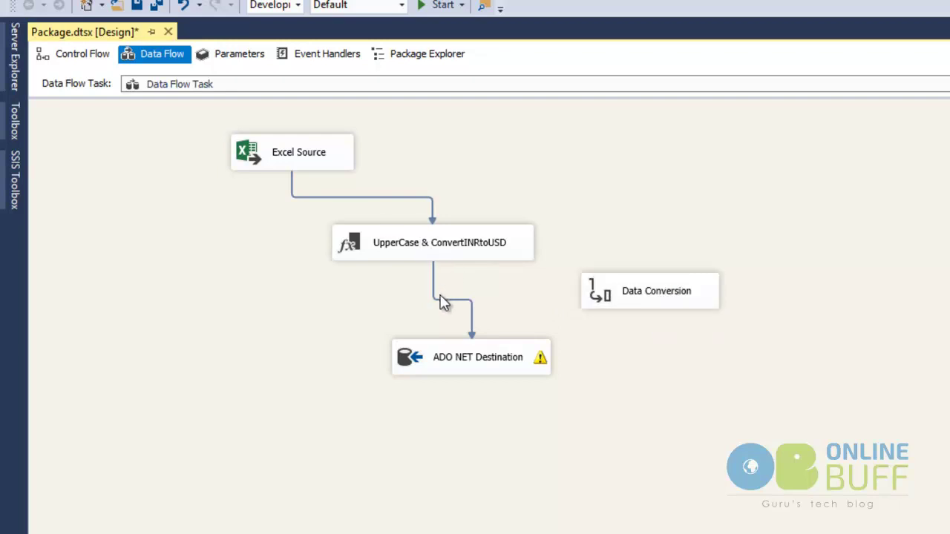
{"action": "left_click", "coordinate": [438, 300]}
{"action": "key", "text": "Delete"}
{"action": "left_click", "coordinate": [535, 365]}
{"action": "left_click_drag", "start_coordinate": [534, 365], "coordinate": [480, 480]}
{"action": "left_click_drag", "start_coordinate": [631, 297], "coordinate": [446, 353]}
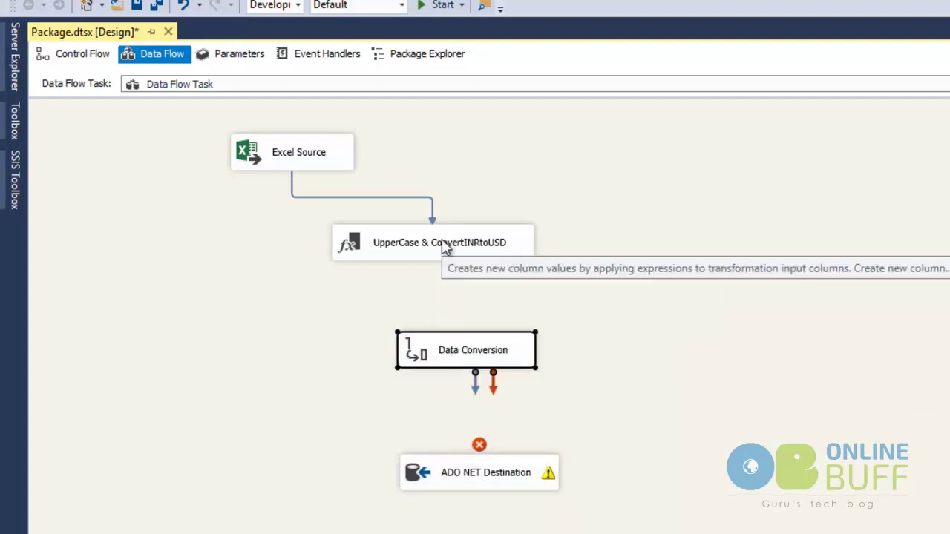
- Review the CustomerCode values 1001 to 1005 in the etlexcel workbook in Excel and return to the data flow
{"action": "left_click", "coordinate": [446, 249]}
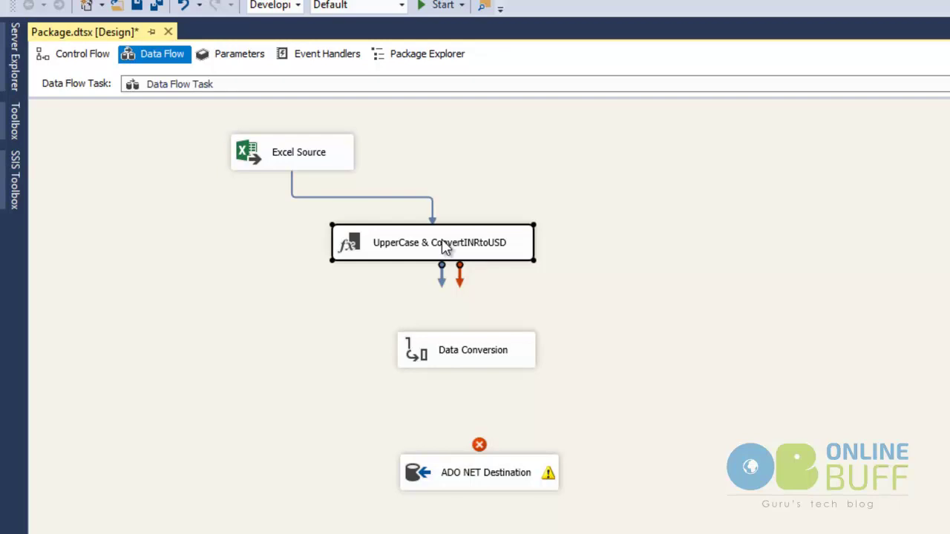
{"action": "key", "text": "alt+Tab"}
{"action": "left_click", "coordinate": [372, 450]}
{"action": "left_click", "coordinate": [346, 345]}
{"action": "left_click_drag", "start_coordinate": [347, 345], "coordinate": [343, 405]}
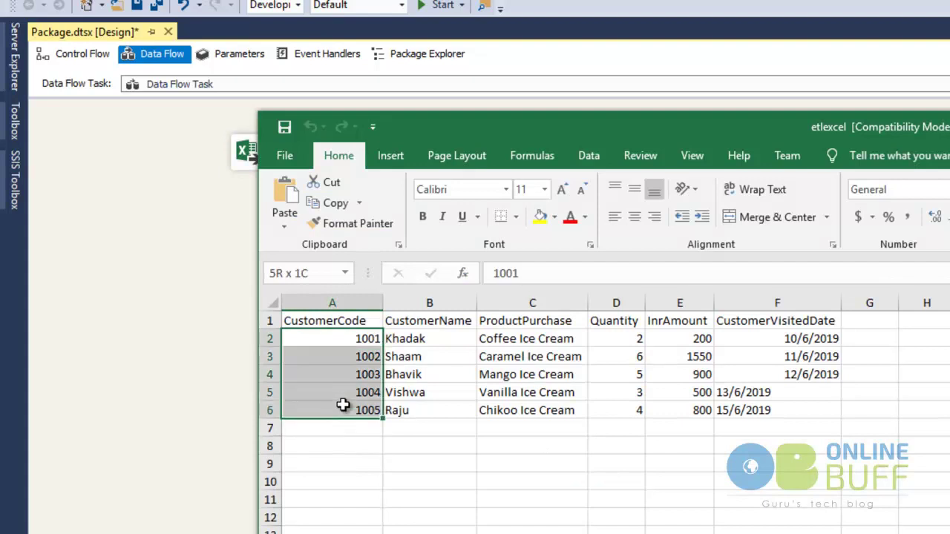
{"action": "left_click", "coordinate": [184, 331]}
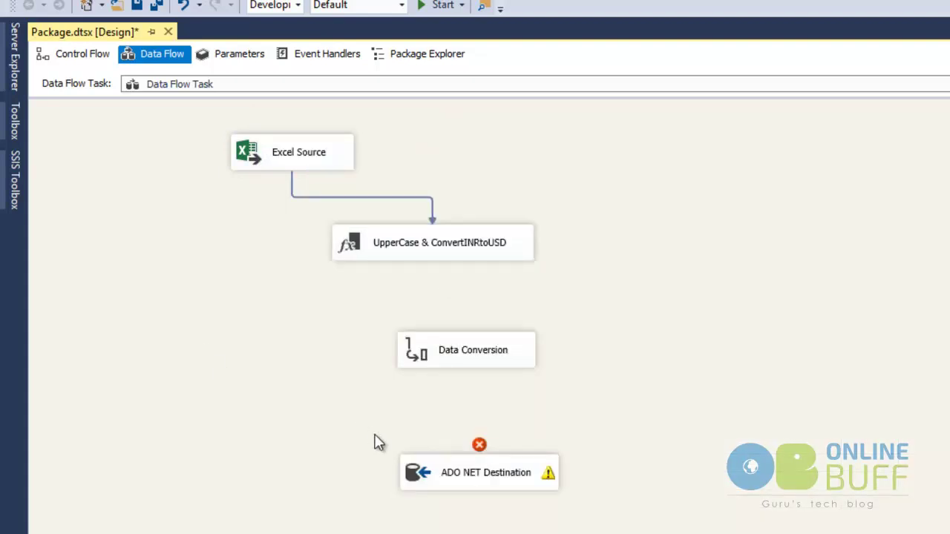
{"action": "left_click", "coordinate": [457, 484]}
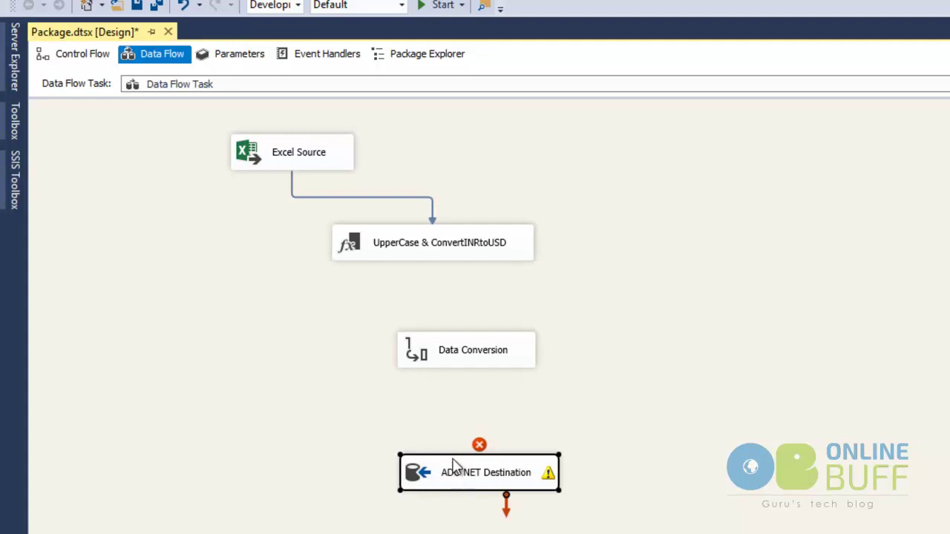
- Connect the UpperCase & ConvertINRtoUSD output to Data Conversion and select CustomerCode as the input column to convert
{"action": "left_click", "coordinate": [439, 250]}
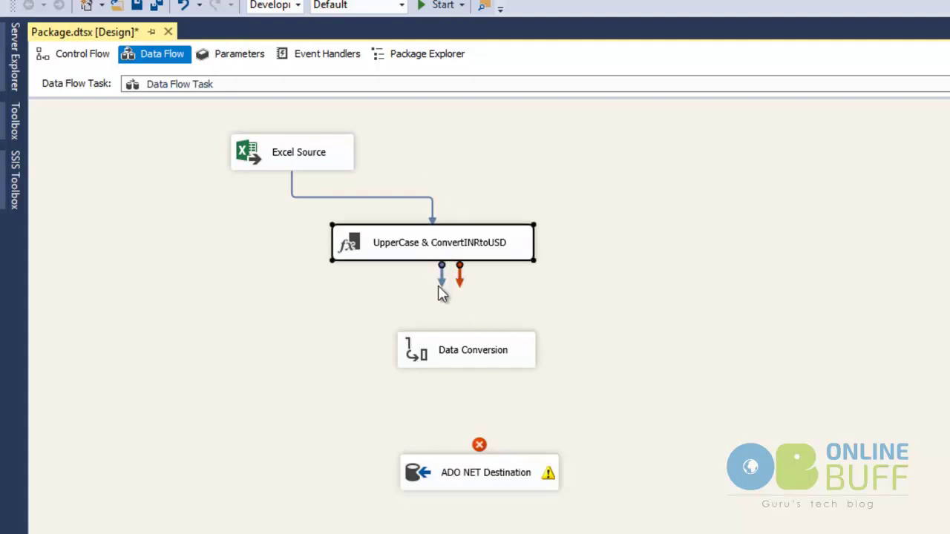
{"action": "left_click_drag", "start_coordinate": [444, 293], "coordinate": [448, 346]}
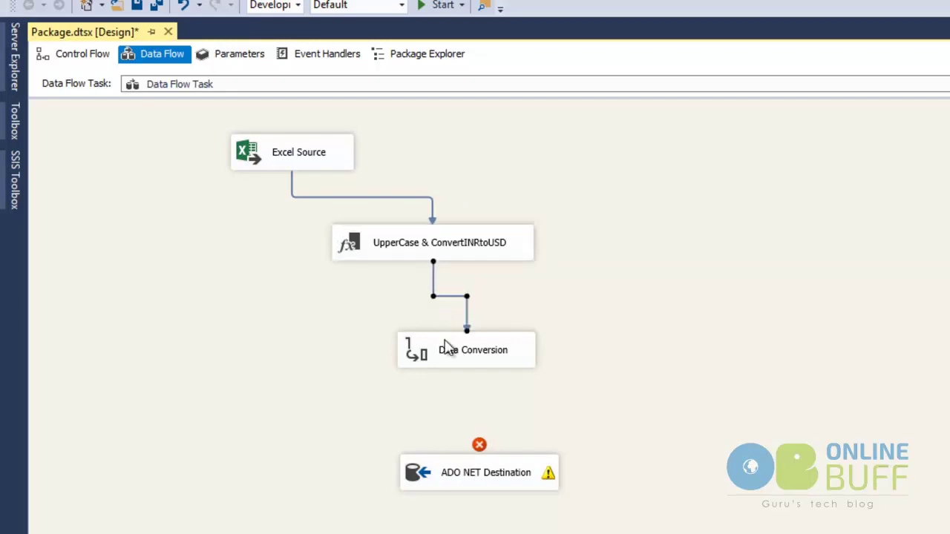
{"action": "double_click", "coordinate": [501, 362]}
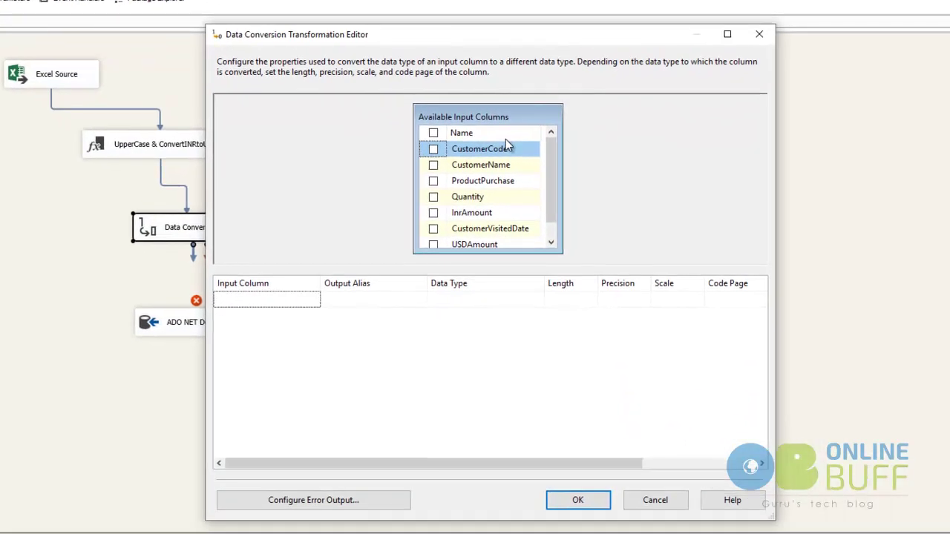
{"action": "left_click", "coordinate": [433, 150]}
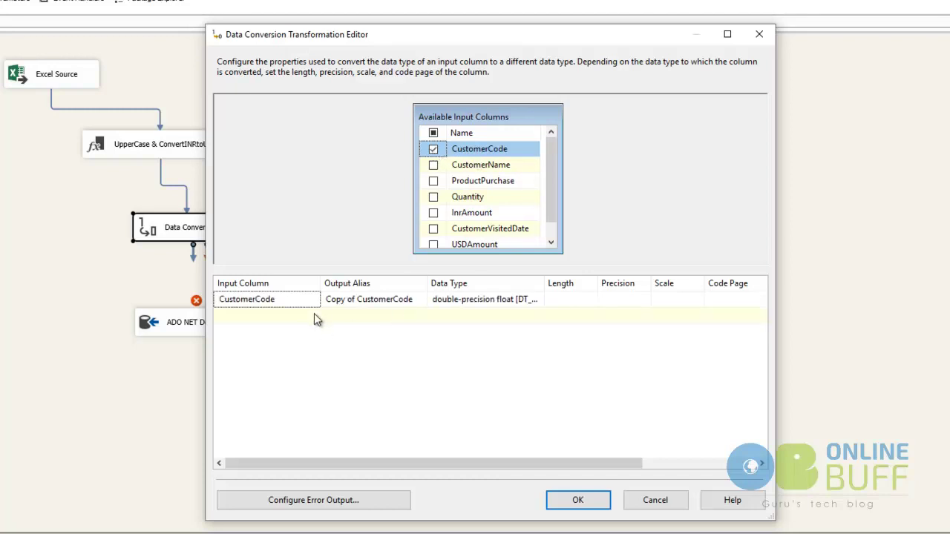
- Set the output alias of the converted CustomerCode column to NewCustomerCode
{"action": "left_click", "coordinate": [388, 304]}
{"action": "left_click", "coordinate": [384, 300]}
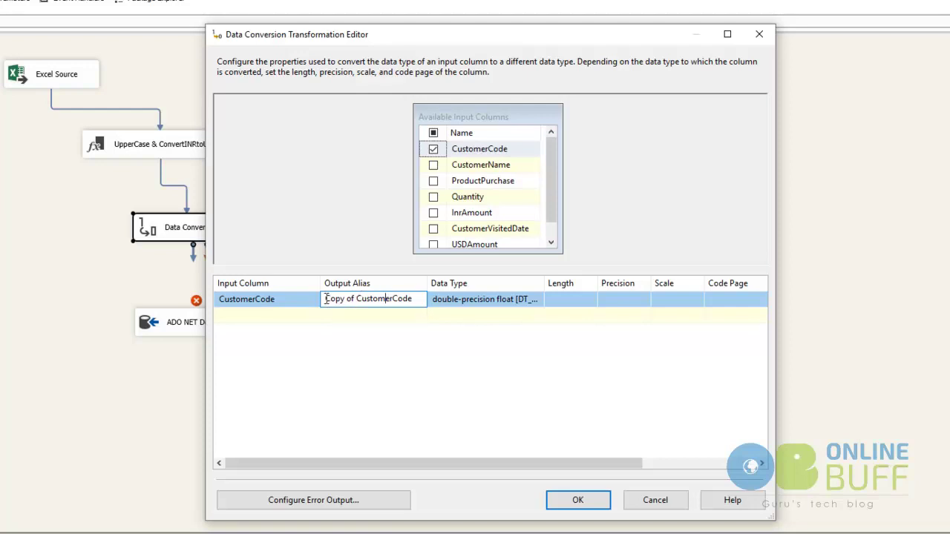
{"action": "left_click_drag", "start_coordinate": [326, 299], "coordinate": [412, 314]}
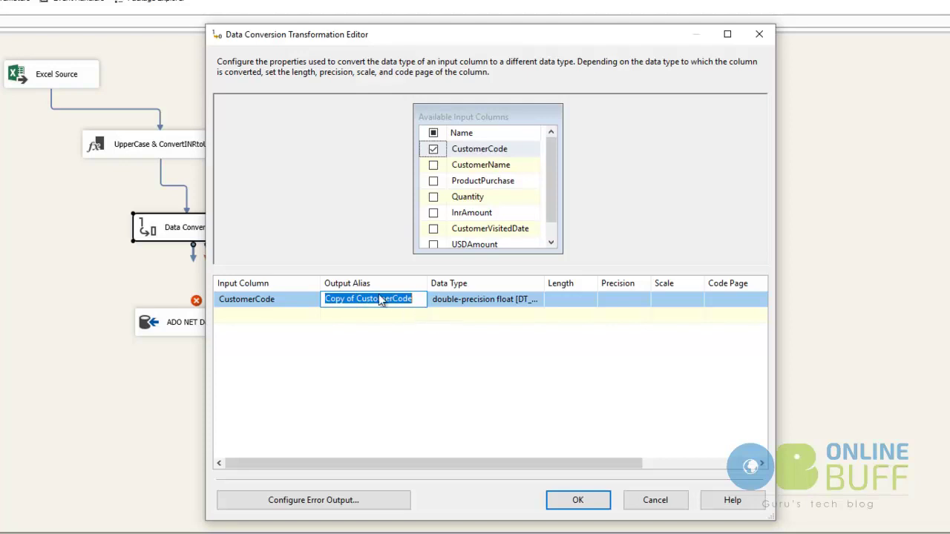
{"action": "left_click", "coordinate": [356, 298]}
{"action": "left_click_drag", "start_coordinate": [356, 298], "coordinate": [315, 301]}
{"action": "type", "text": "NEw"}
{"action": "key", "text": "BackSpace"}
{"action": "key", "text": "BackSpace"}
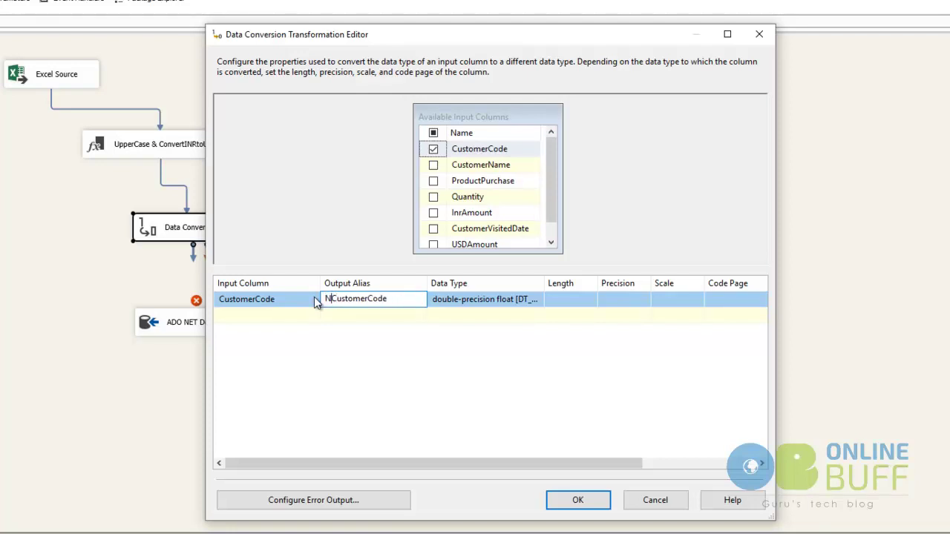
{"action": "type", "text": "ew"}
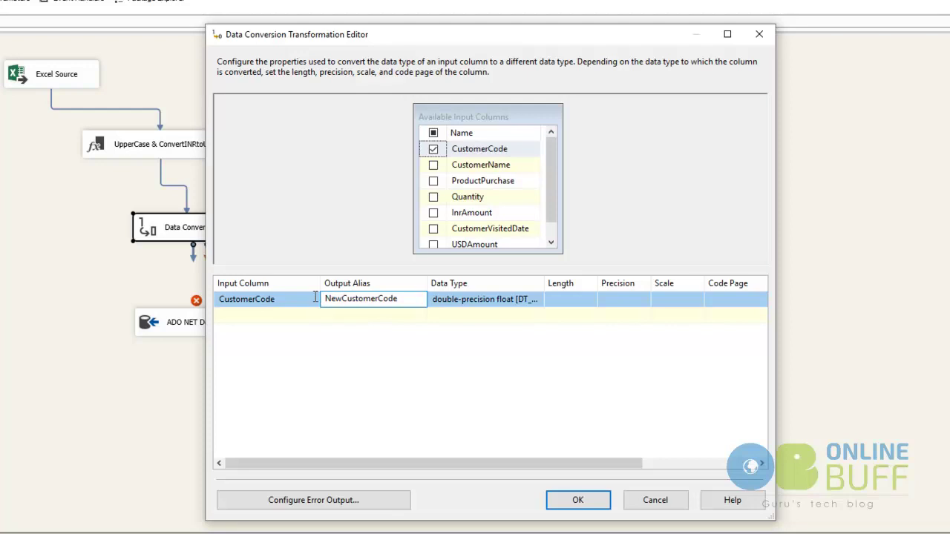
{"action": "left_click", "coordinate": [458, 343]}
- Set the data type of NewCustomerCode to four-byte signed integer [DT_I4] and accept the Data Conversion settings
{"action": "left_click", "coordinate": [491, 299]}
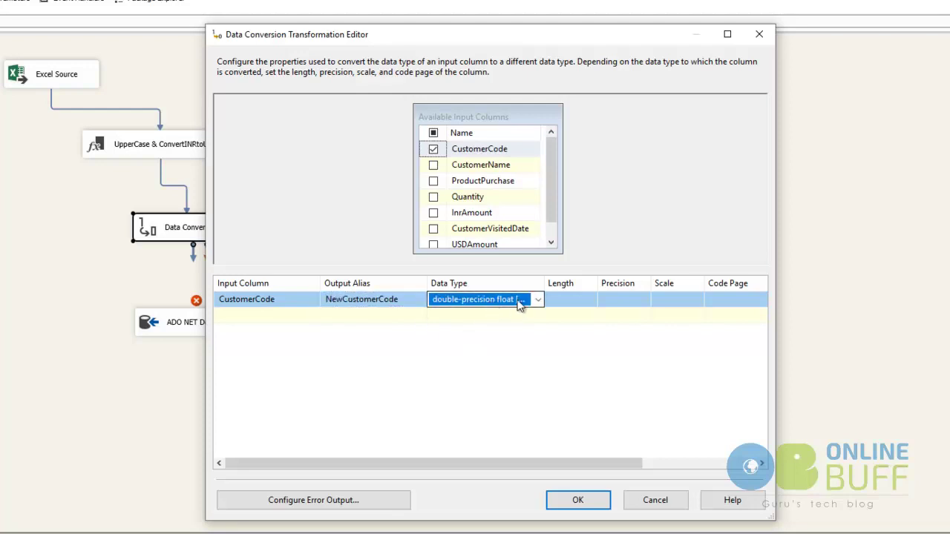
{"action": "left_click", "coordinate": [538, 299]}
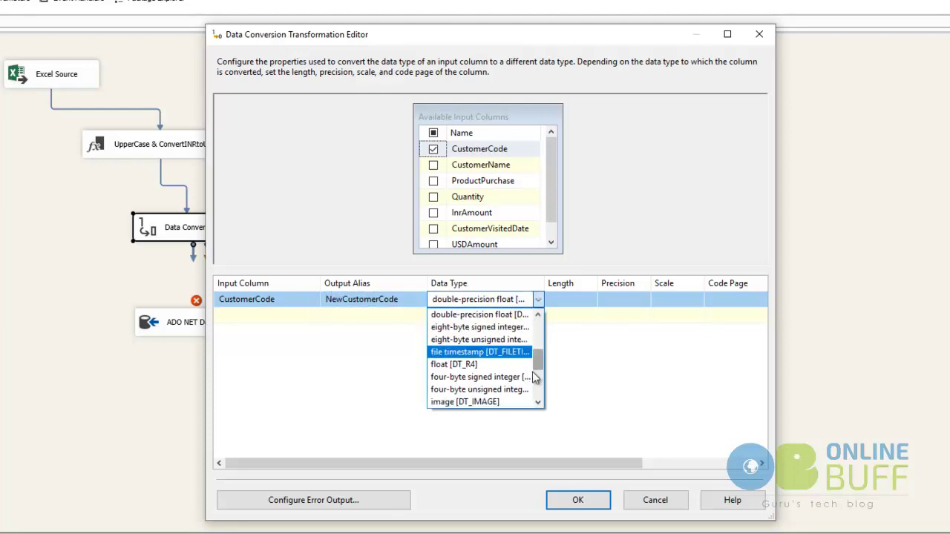
{"action": "left_click", "coordinate": [545, 299]}
{"action": "left_click_drag", "start_coordinate": [542, 282], "coordinate": [586, 282]}
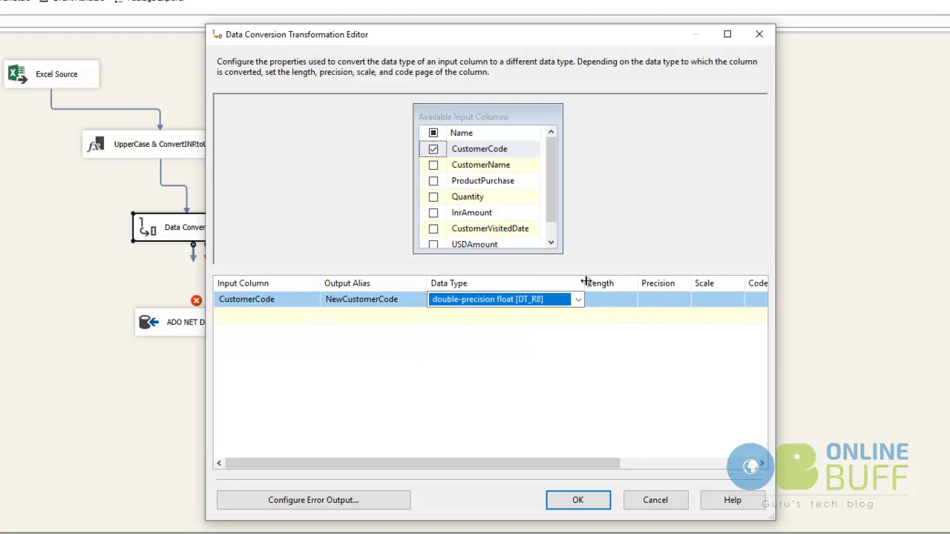
{"action": "left_click", "coordinate": [577, 300]}
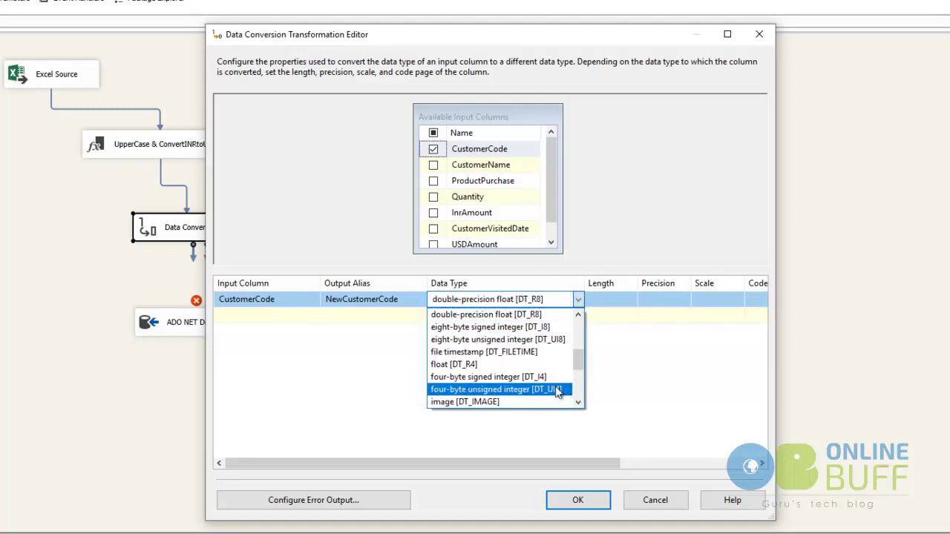
{"action": "left_click", "coordinate": [550, 379]}
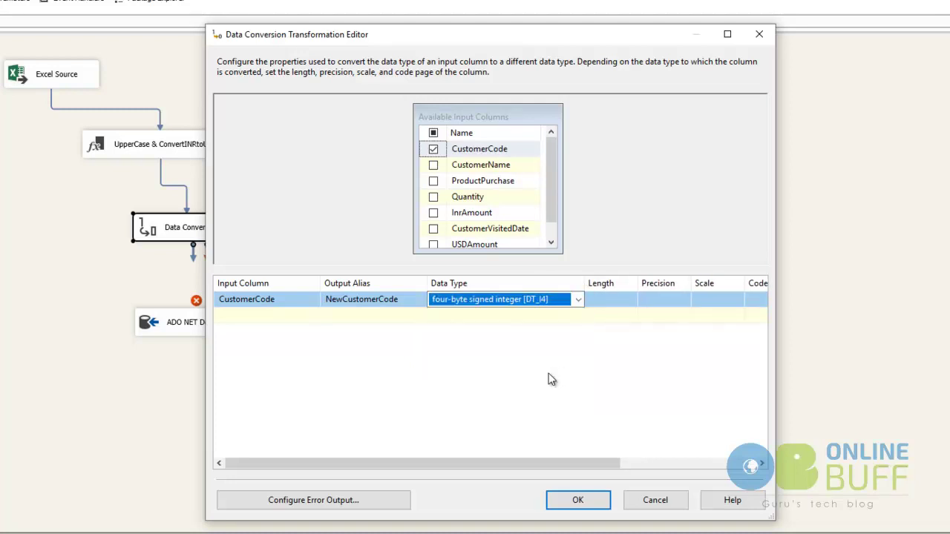
{"action": "left_click", "coordinate": [562, 501]}
{"action": "left_click", "coordinate": [341, 288]}
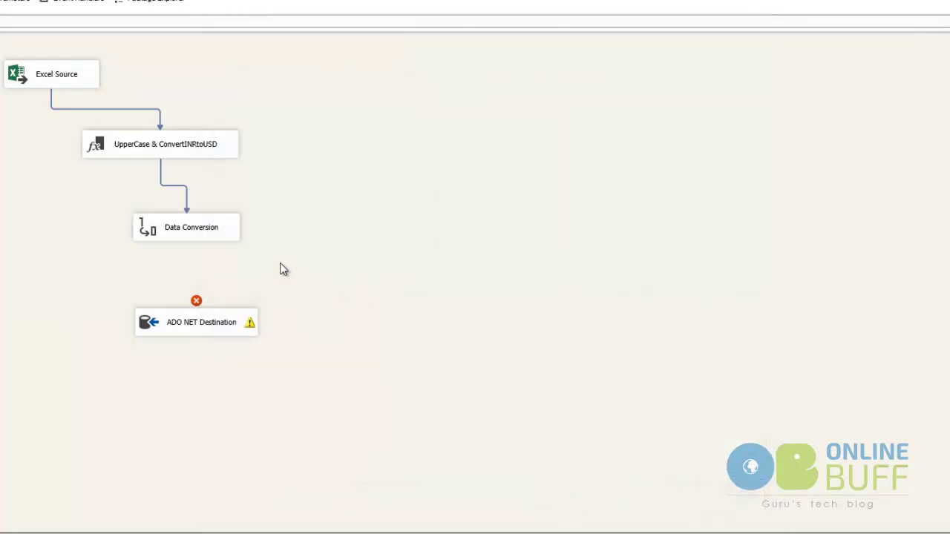
- Connect the Data Conversion output to ADO NET Destination
{"action": "left_click", "coordinate": [180, 234]}
{"action": "left_click_drag", "start_coordinate": [193, 254], "coordinate": [188, 318]}
{"action": "left_click", "coordinate": [232, 329]}
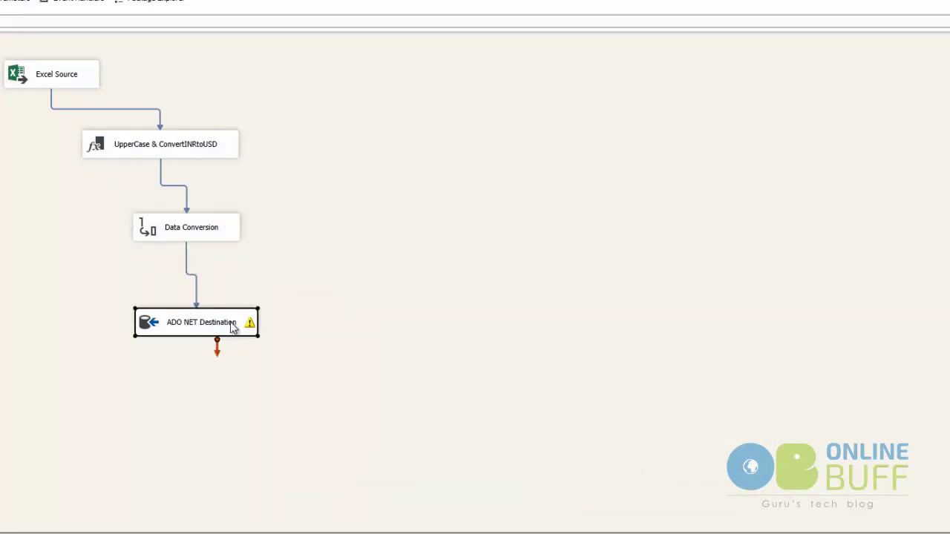
- Map the NewCustomerCode input column to the CustomerCode destination column in ADO NET Destination and accept the mappings
{"action": "right_click", "coordinate": [233, 329]}
{"action": "left_click", "coordinate": [272, 334]}
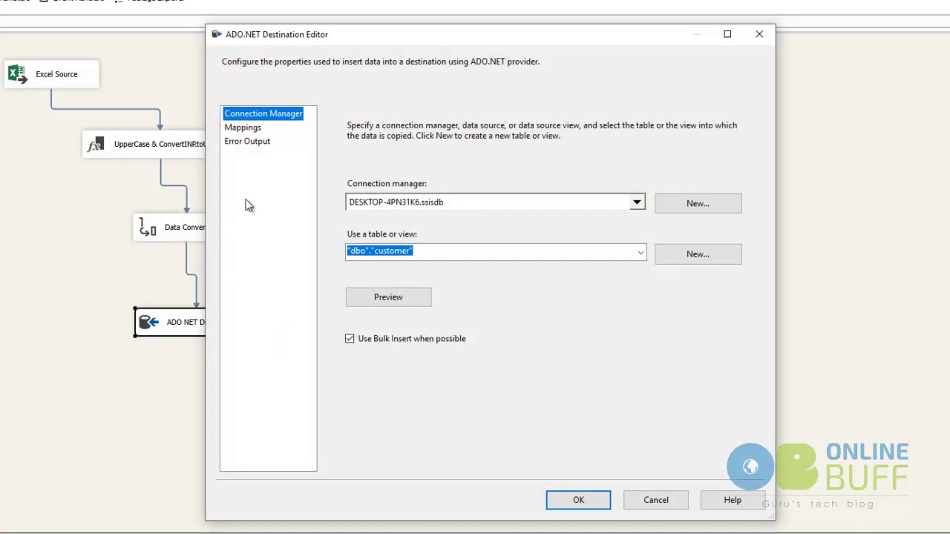
{"action": "left_click", "coordinate": [258, 133]}
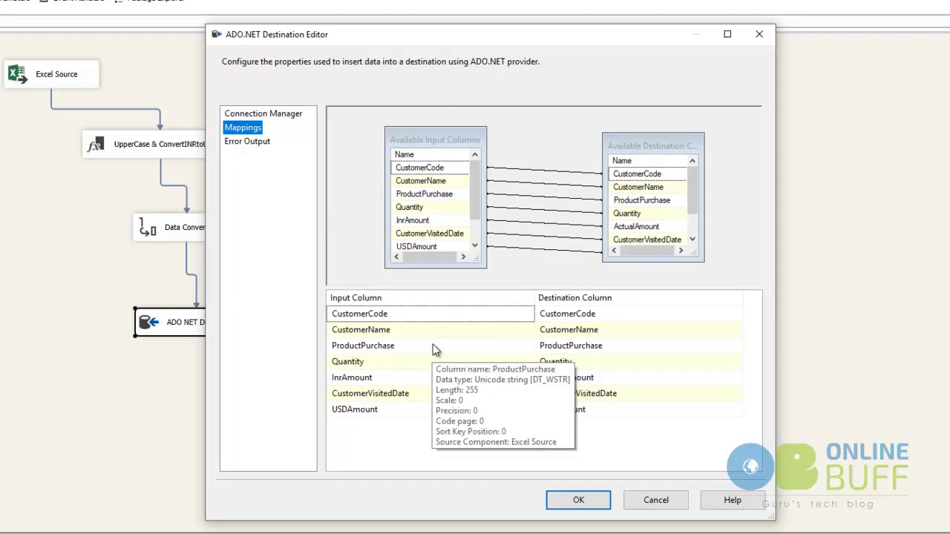
{"action": "left_click", "coordinate": [516, 315]}
{"action": "left_click", "coordinate": [528, 315]}
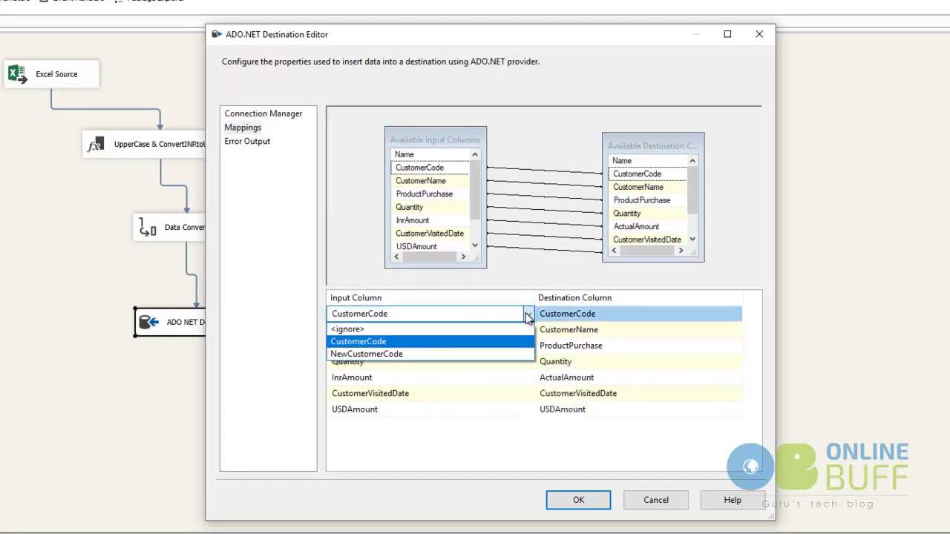
{"action": "left_click", "coordinate": [401, 357]}
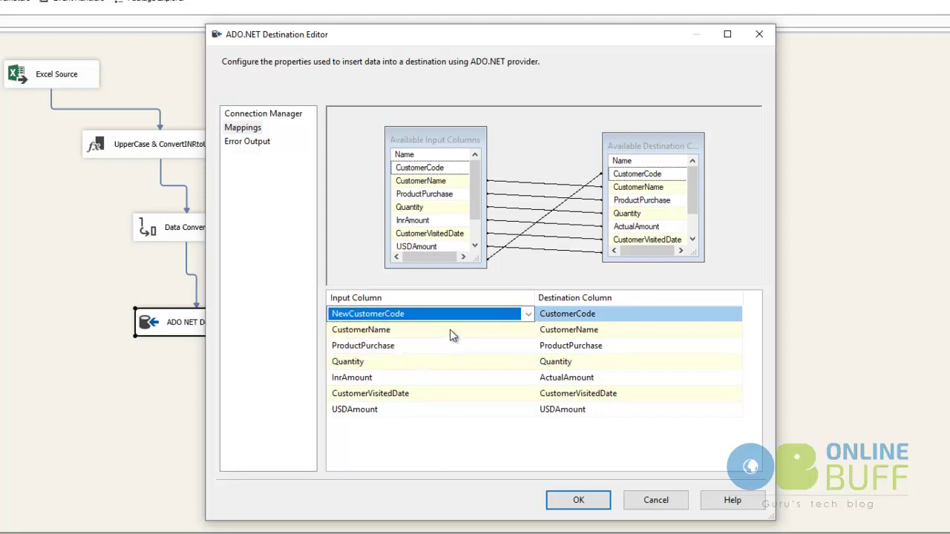
{"action": "scroll", "coordinate": [477, 188], "scroll_direction": "down", "scroll_amount": 1}
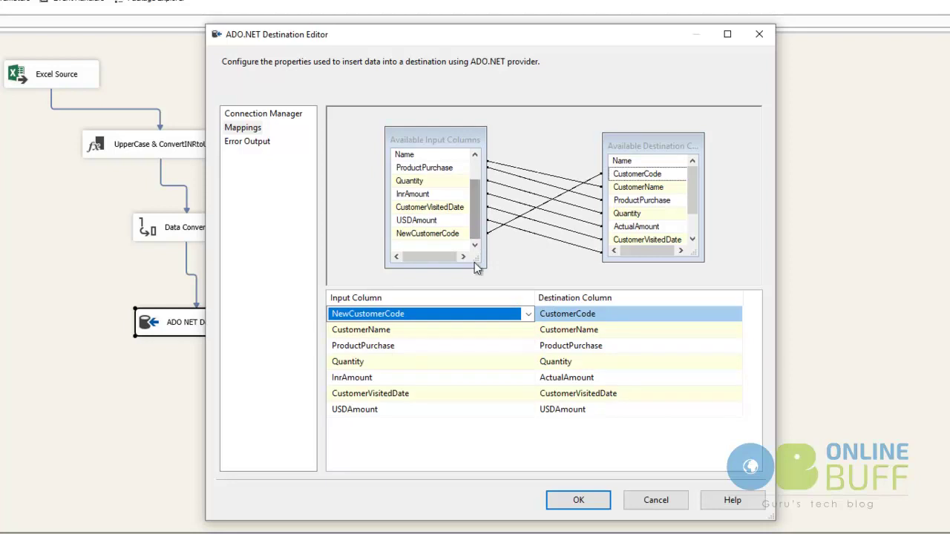
{"action": "left_click", "coordinate": [590, 505]}
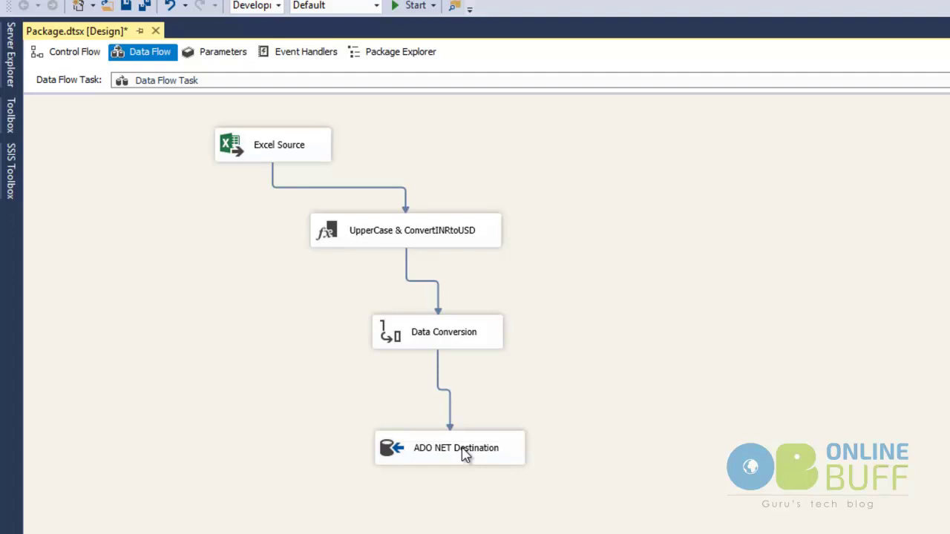
- Review the data flow components in order and the source CustomerCode values in the etlexcel workbook in Excel, then return to the data flow
{"action": "left_click", "coordinate": [254, 143]}
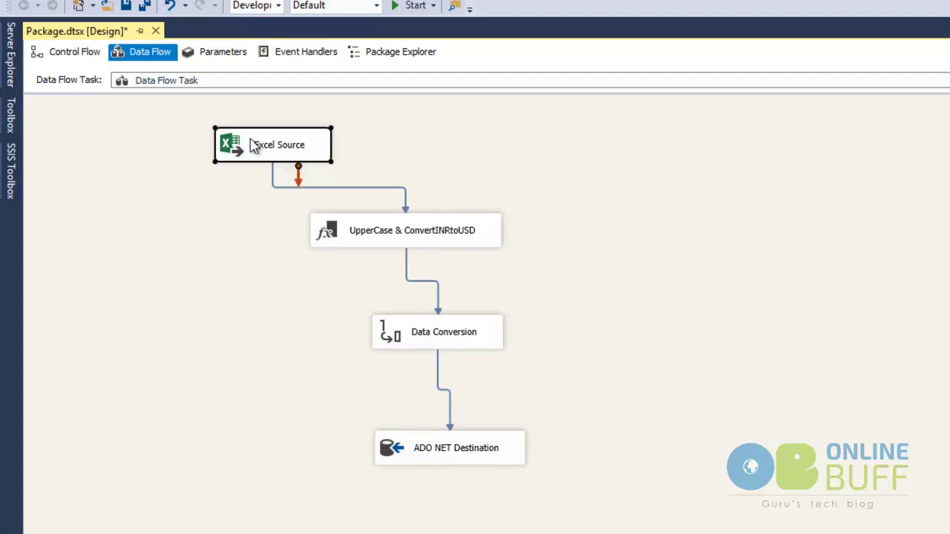
{"action": "left_click", "coordinate": [403, 239]}
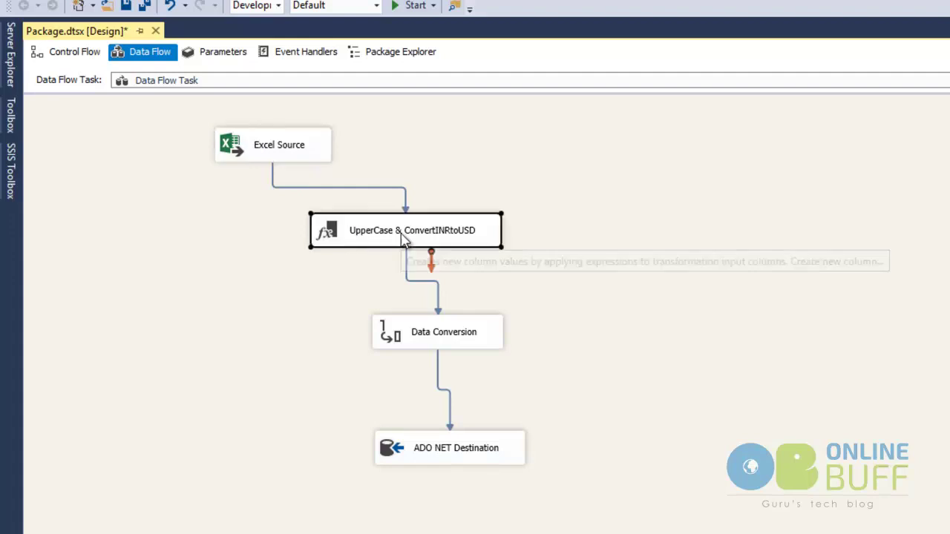
{"action": "left_click", "coordinate": [467, 345]}
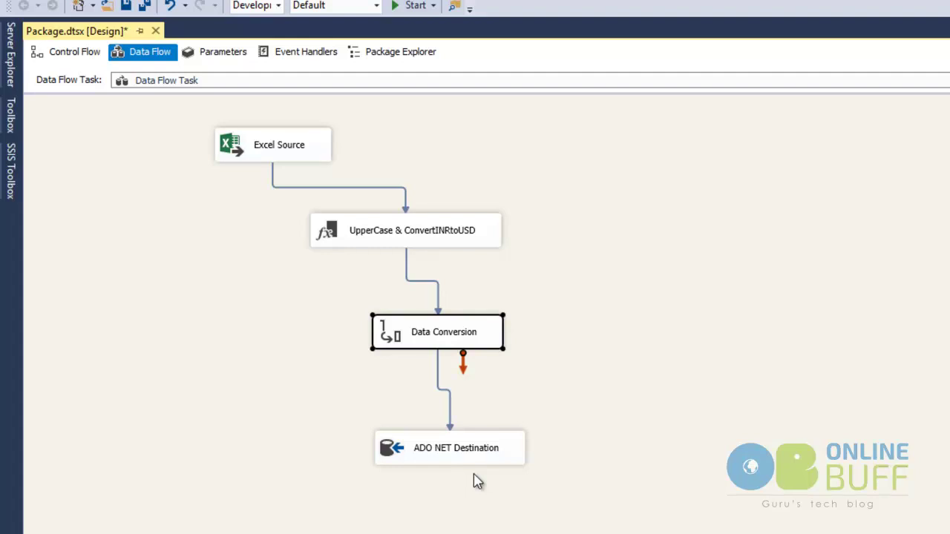
{"action": "left_click", "coordinate": [508, 533]}
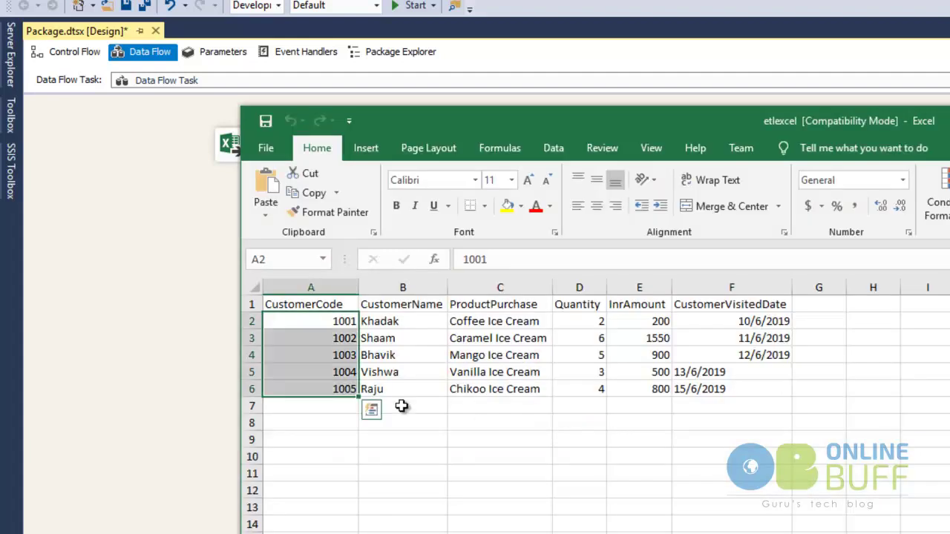
{"action": "left_click_drag", "start_coordinate": [388, 395], "coordinate": [435, 401]}
{"action": "left_click_drag", "start_coordinate": [307, 324], "coordinate": [325, 384]}
{"action": "left_click", "coordinate": [165, 317]}
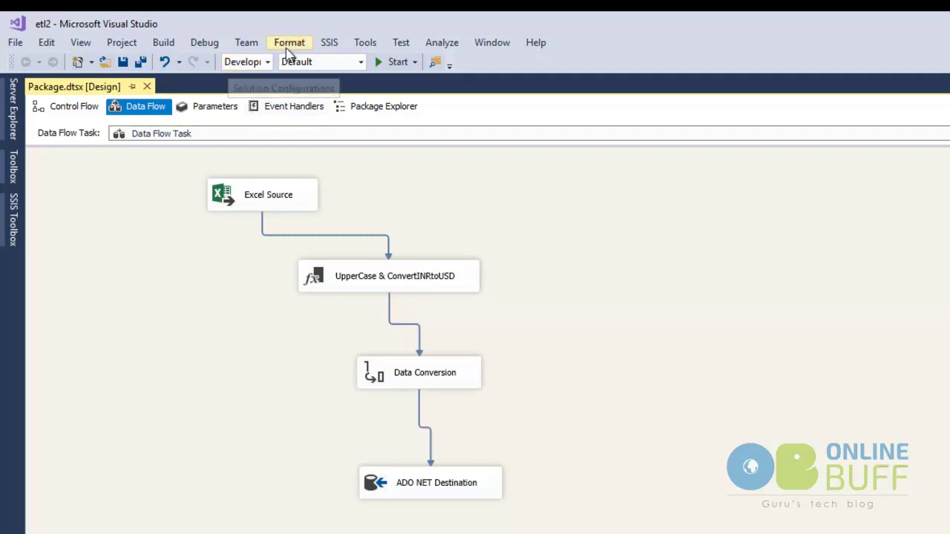
- Run the package in debug mode, checking the CustomerCode values in the etlexcel workbook in Excel before stopping the debug run
{"action": "left_click", "coordinate": [392, 63]}
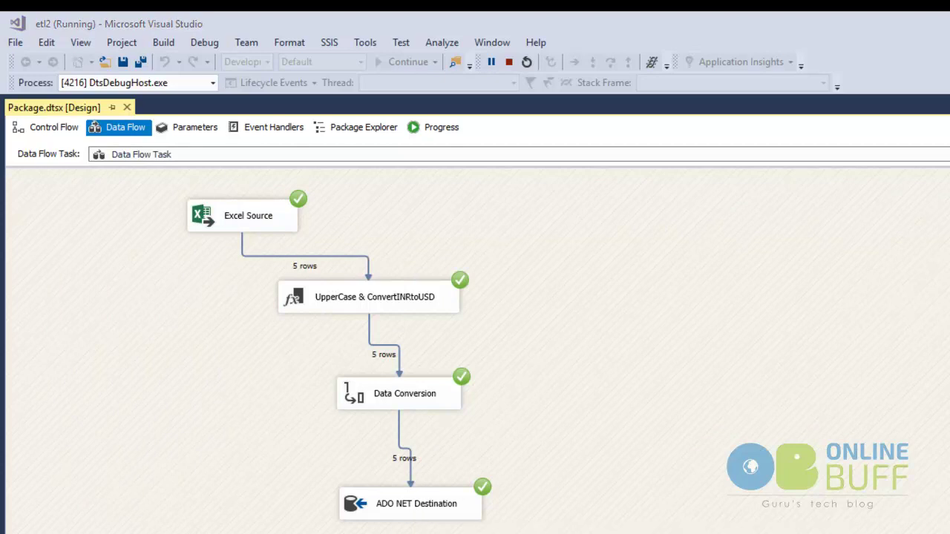
{"action": "key", "text": "alt+Tab"}
{"action": "left_click", "coordinate": [426, 490]}
{"action": "left_click_drag", "start_coordinate": [279, 362], "coordinate": [270, 436]}
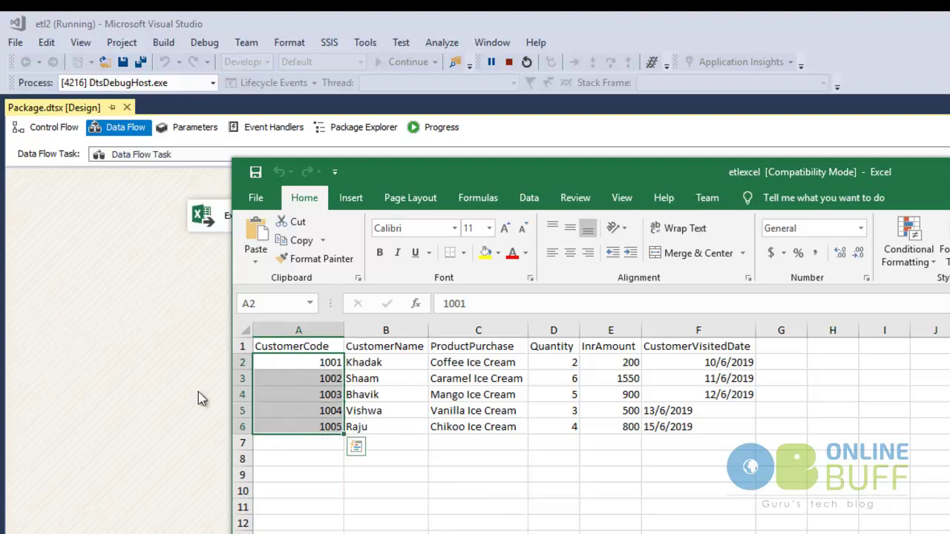
{"action": "key", "text": "alt+Tab"}
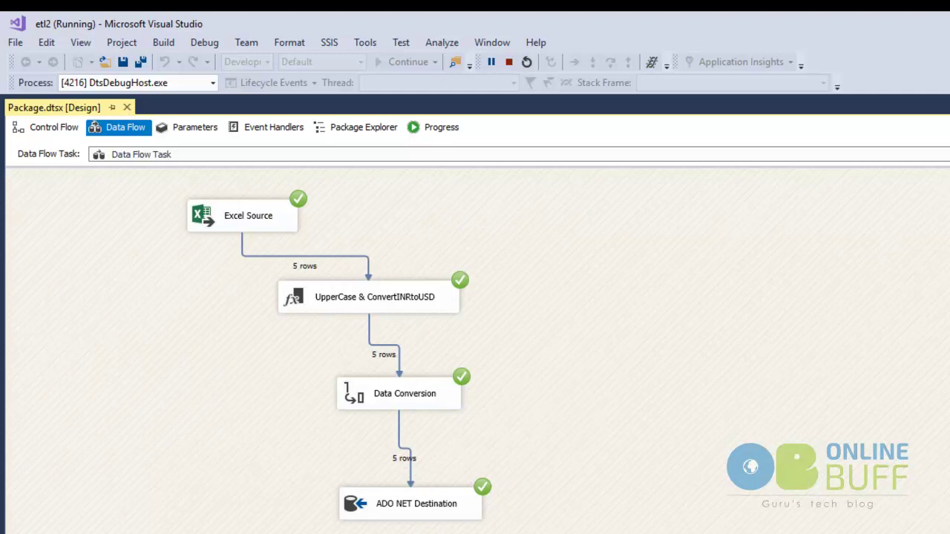
{"action": "left_click", "coordinate": [510, 62]}
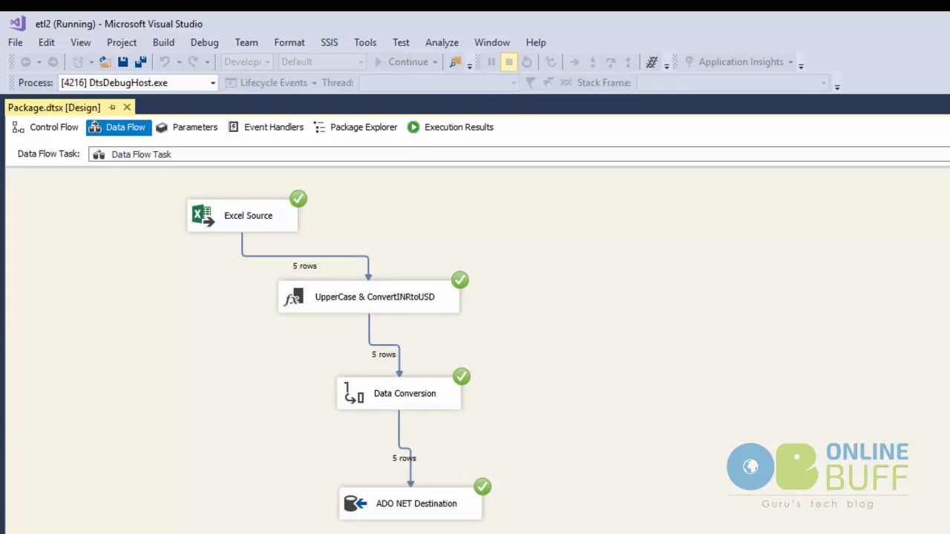
- Switch to SQL Server Management Studio, close both dbo.customer tabs and reopen the table's rows in the editable grid
{"action": "key", "text": "alt+Tab"}
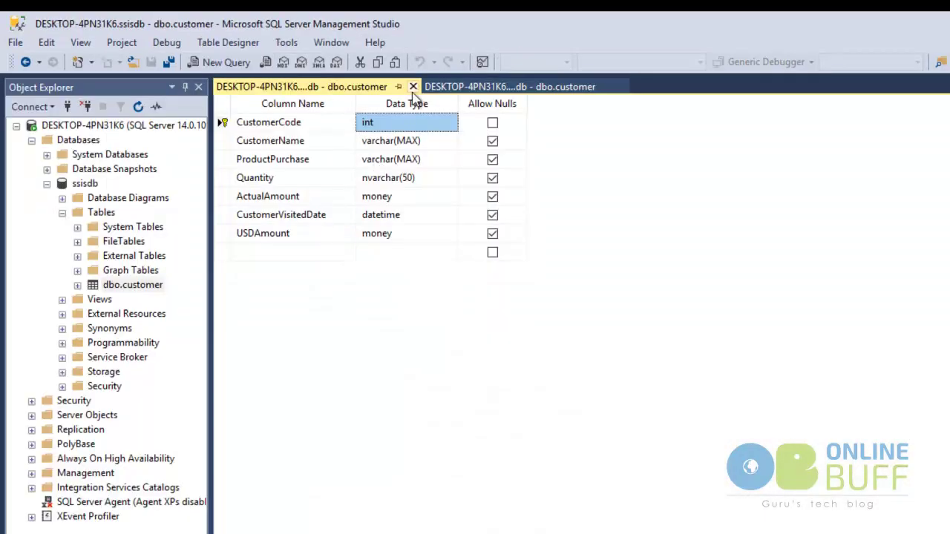
{"action": "left_click", "coordinate": [412, 88]}
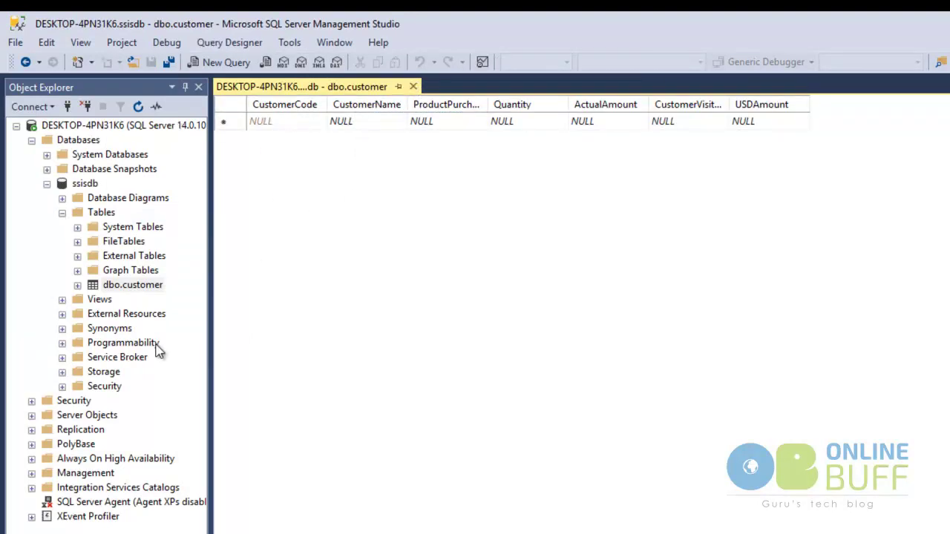
{"action": "left_click", "coordinate": [414, 87]}
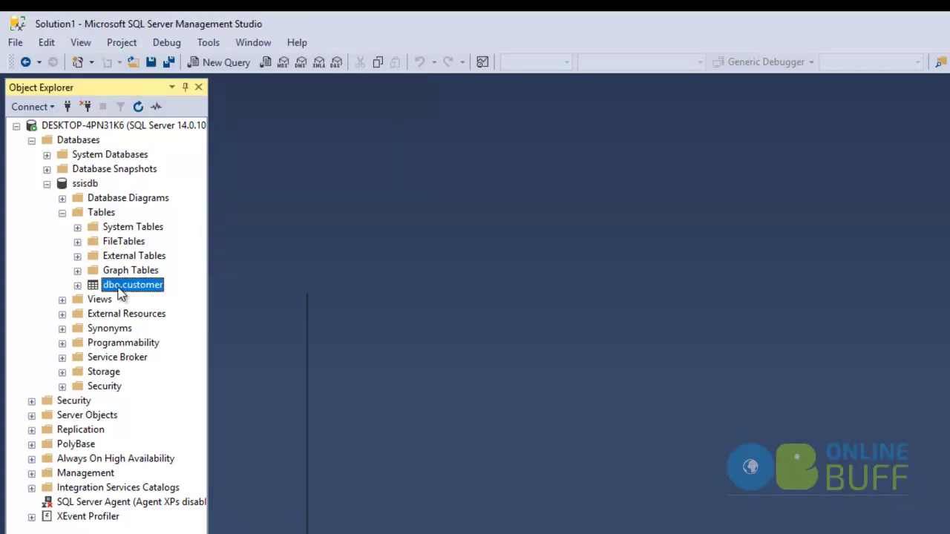
{"action": "right_click", "coordinate": [138, 289]}
{"action": "left_click", "coordinate": [182, 351]}
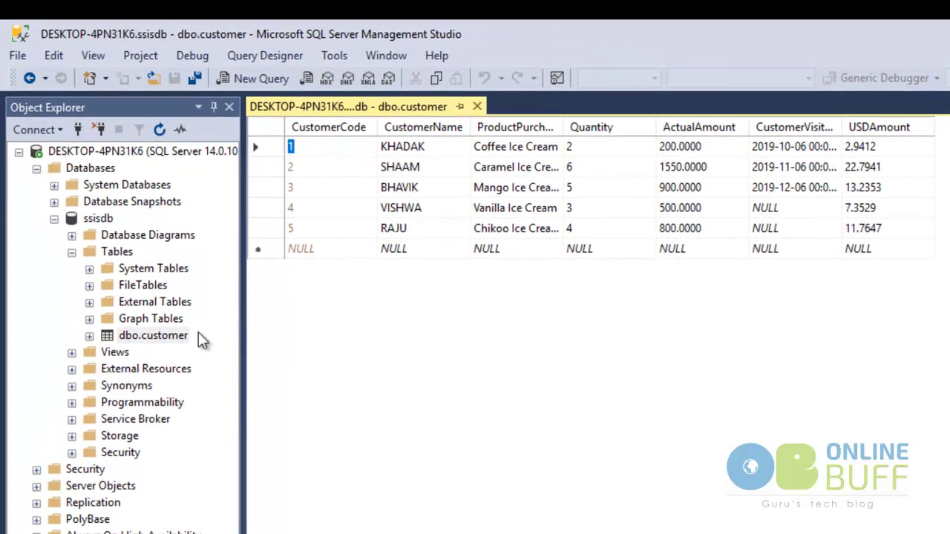
- Widen the columns of the dbo.customer grid from CustomerName through CustomerVisitedDate so that their full headers and values fit
{"action": "left_click_drag", "start_coordinate": [472, 133], "coordinate": [532, 128]}
{"action": "left_click_drag", "start_coordinate": [619, 126], "coordinate": [702, 127]}
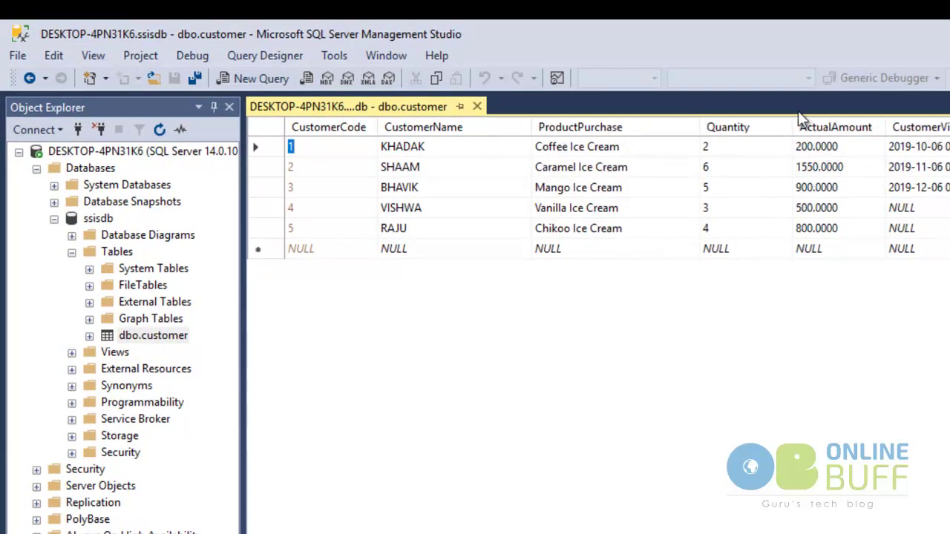
{"action": "left_click_drag", "start_coordinate": [793, 122], "coordinate": [802, 121]}
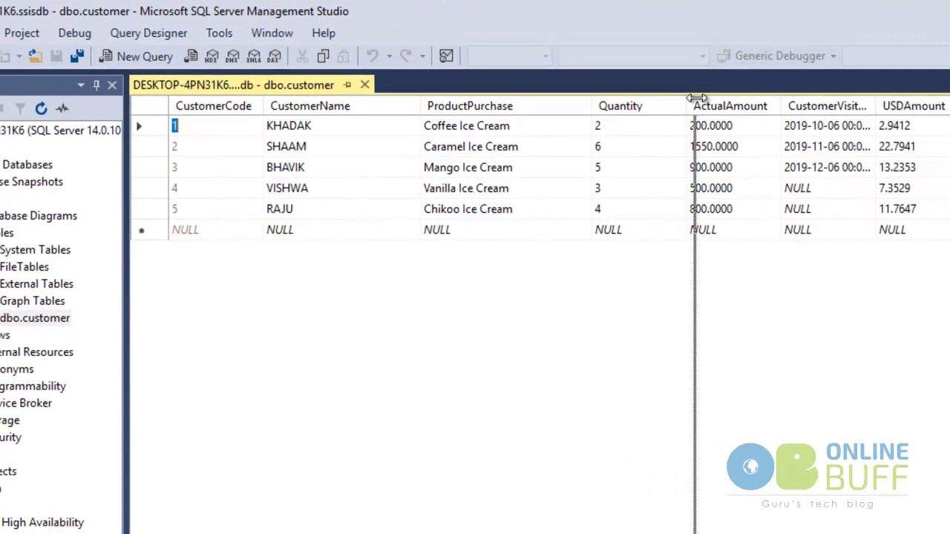
{"action": "left_click_drag", "start_coordinate": [698, 99], "coordinate": [700, 98]}
{"action": "left_click_drag", "start_coordinate": [794, 100], "coordinate": [802, 102]}
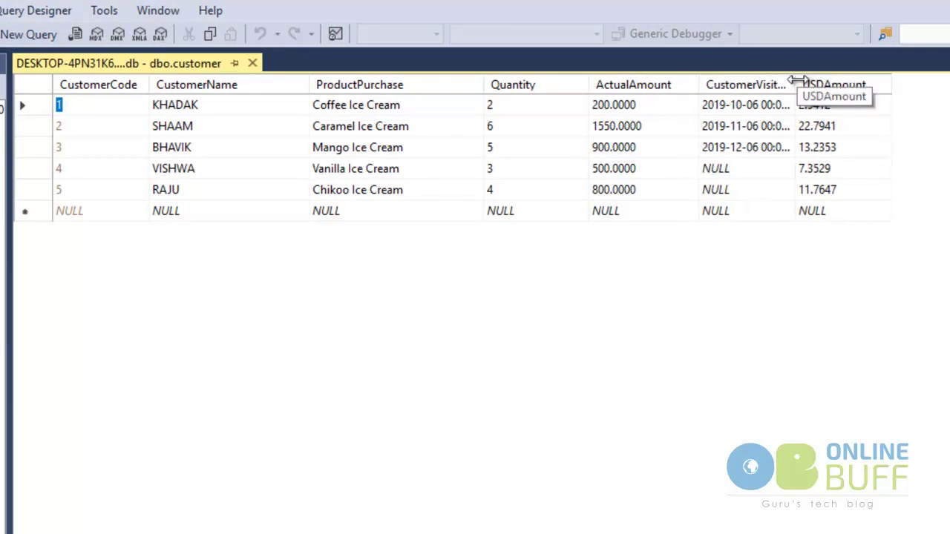
{"action": "left_click_drag", "start_coordinate": [878, 82], "coordinate": [878, 83]}
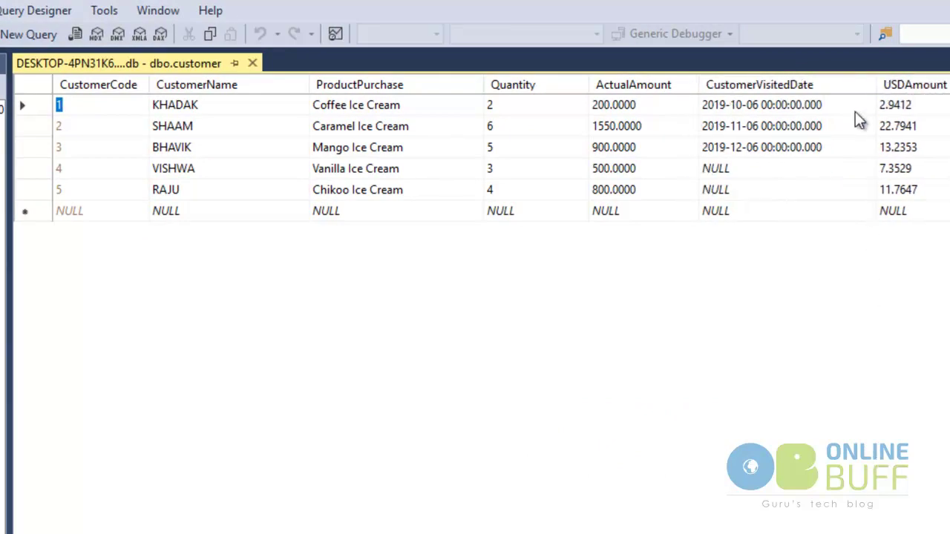
- Examine the loaded dbo.customer rows, checking the CustomerName, ProductPurchase, Quantity, ActualAmount, CustomerVisitedDate and USDAmount values
{"action": "left_click", "coordinate": [768, 177]}
{"action": "left_click", "coordinate": [192, 105]}
{"action": "left_click", "coordinate": [188, 130]}
{"action": "left_click", "coordinate": [184, 152]}
{"action": "left_click", "coordinate": [364, 108]}
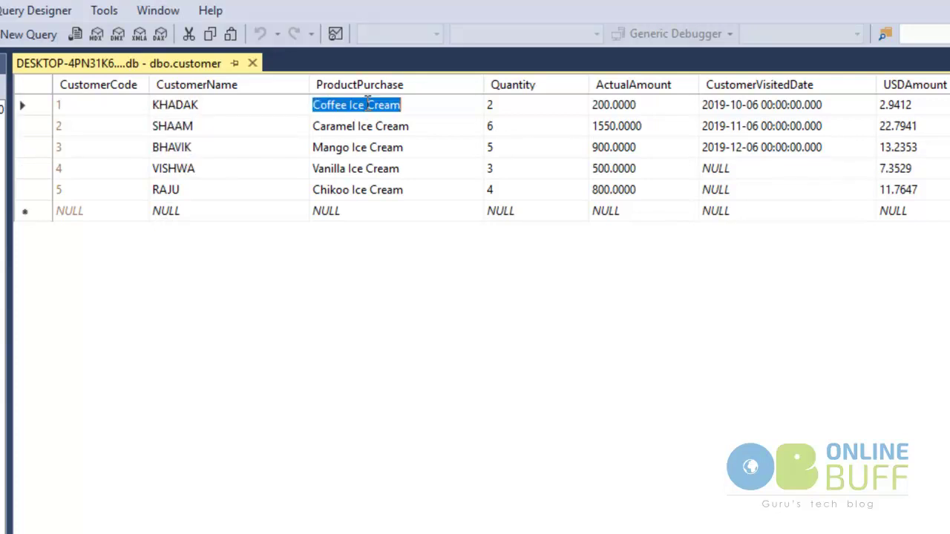
{"action": "left_click", "coordinate": [518, 105]}
{"action": "left_click", "coordinate": [630, 106]}
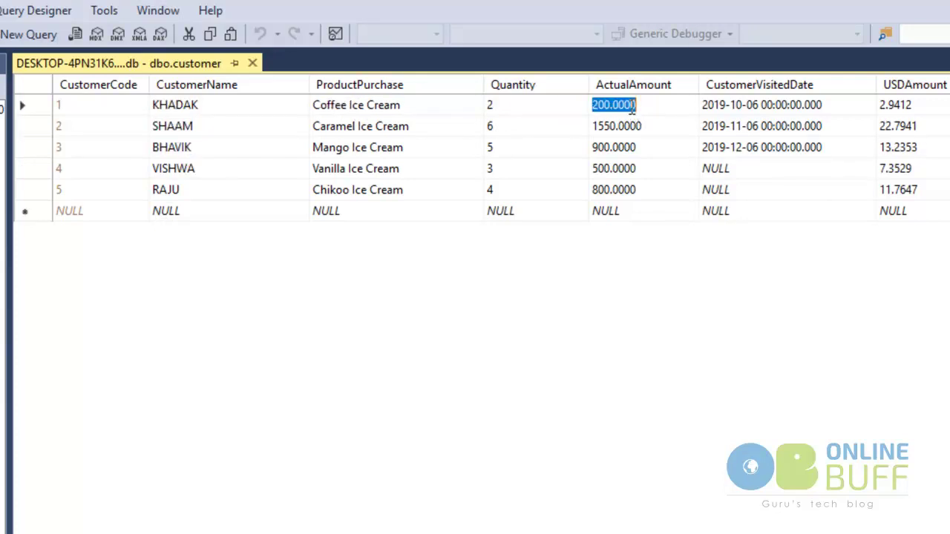
{"action": "left_click", "coordinate": [821, 106]}
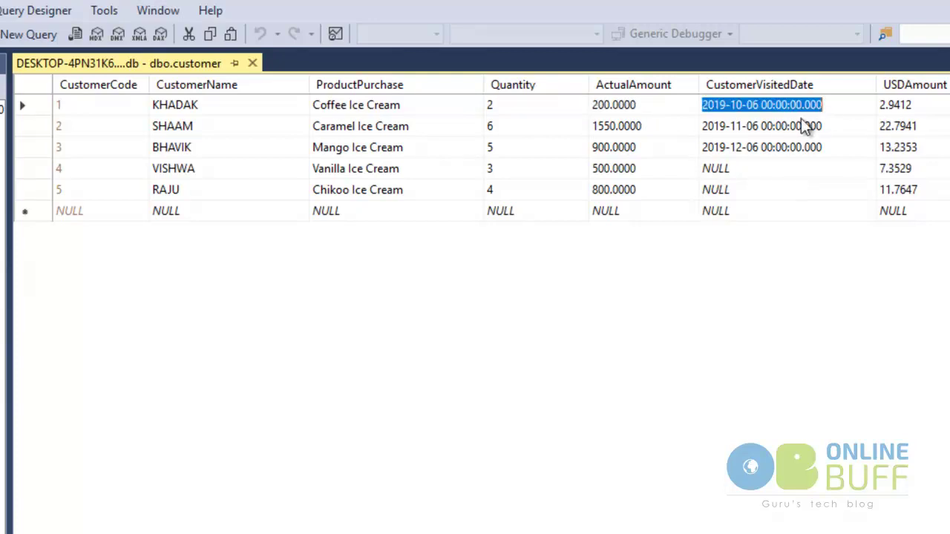
{"action": "left_click", "coordinate": [922, 106]}
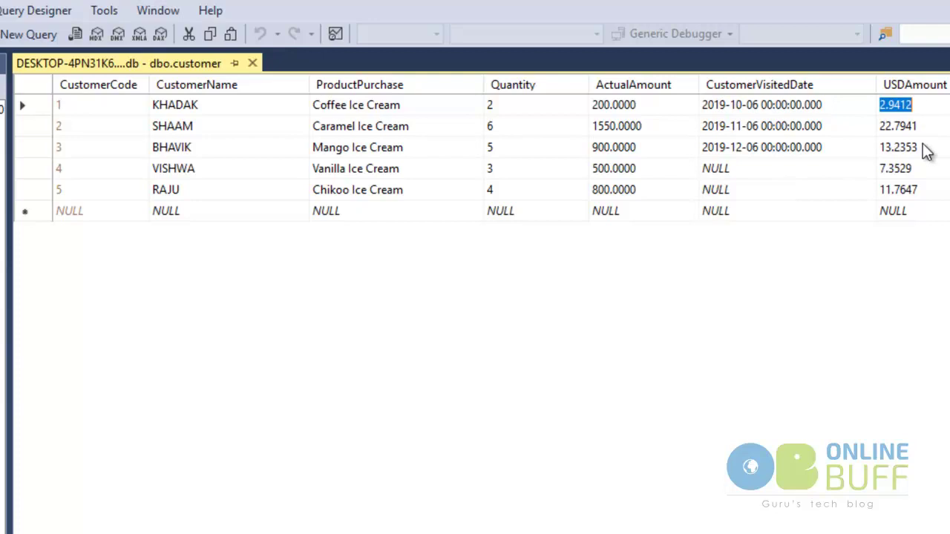
{"action": "left_click", "coordinate": [926, 126]}
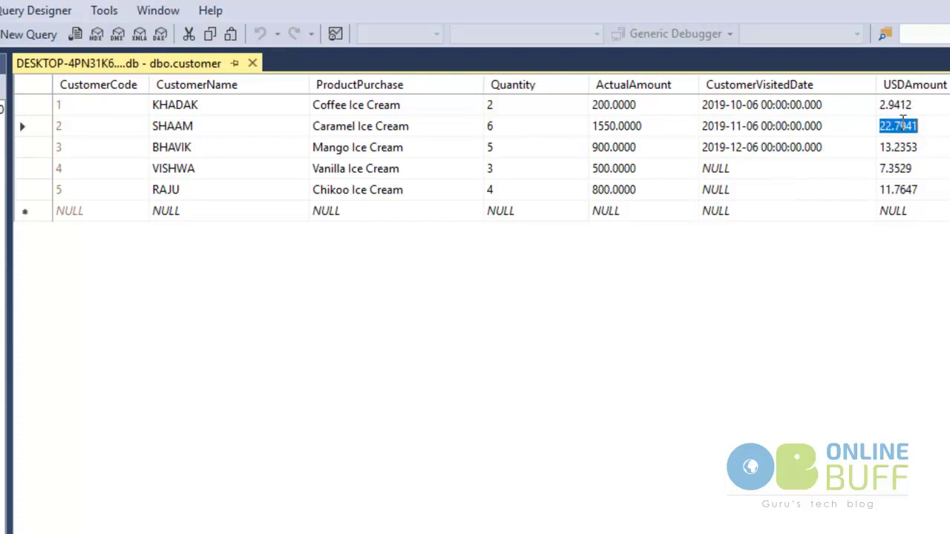